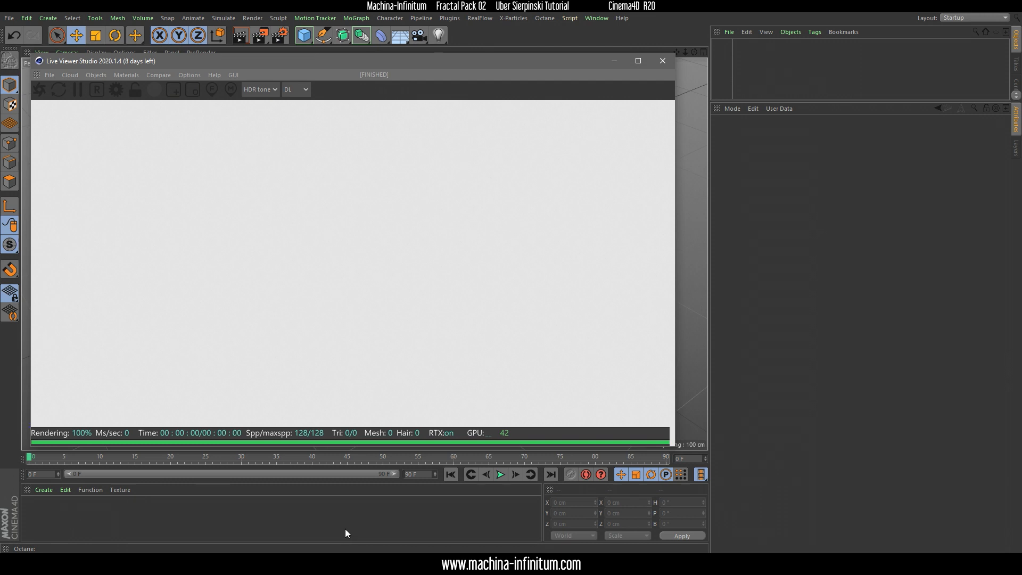
Open UberSierpinski.txt from the VECTRON-FORMULAS folder, copy its entire code, and close the file and folder windows
click(99, 563)
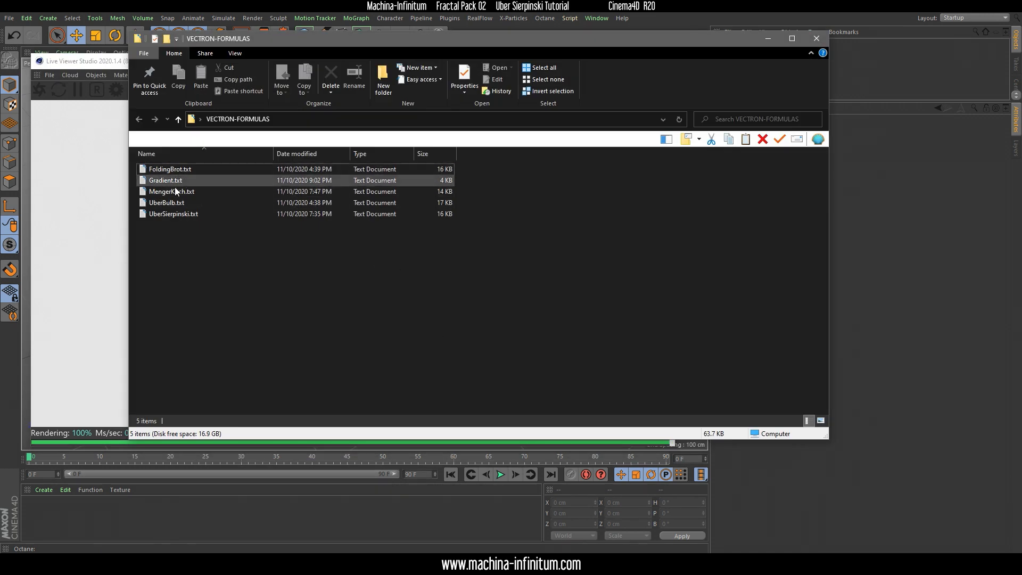
click(174, 217)
double_click(180, 213)
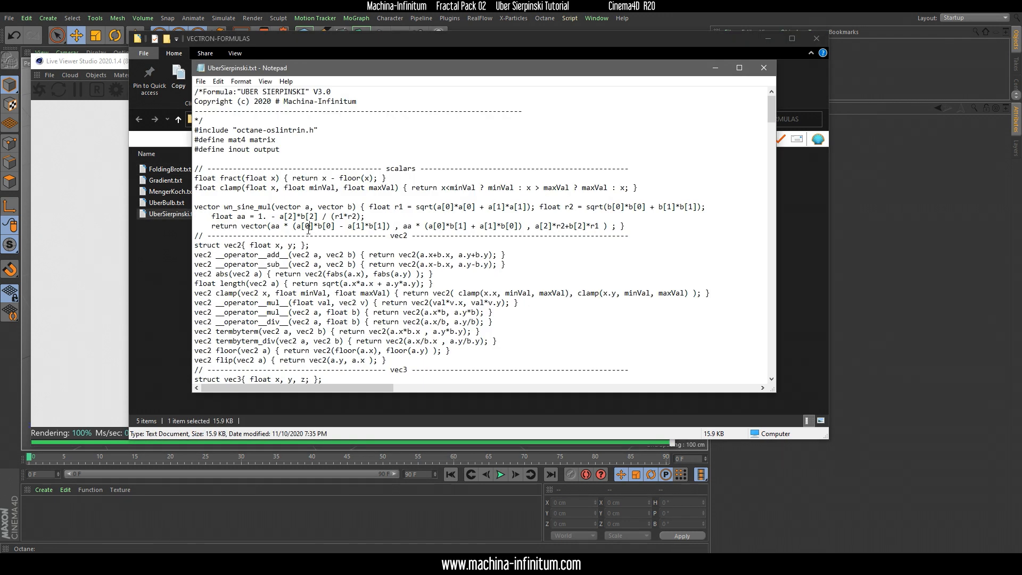
key(ctrl+a)
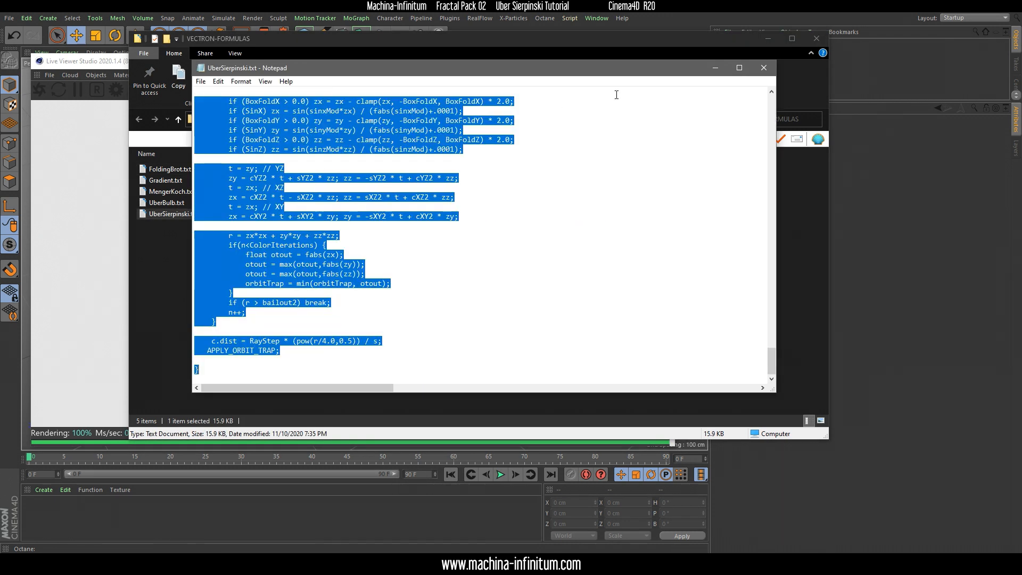
click(763, 68)
click(767, 40)
Add an Octane Vectron object, replace its default script with the copied Uber Sierpinski formula and compile it
click(96, 75)
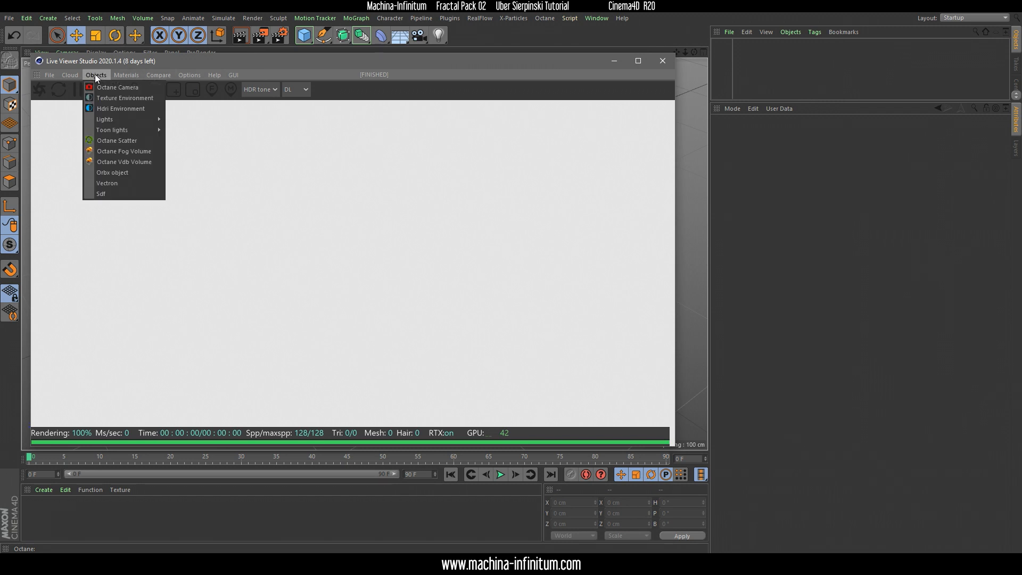
click(107, 183)
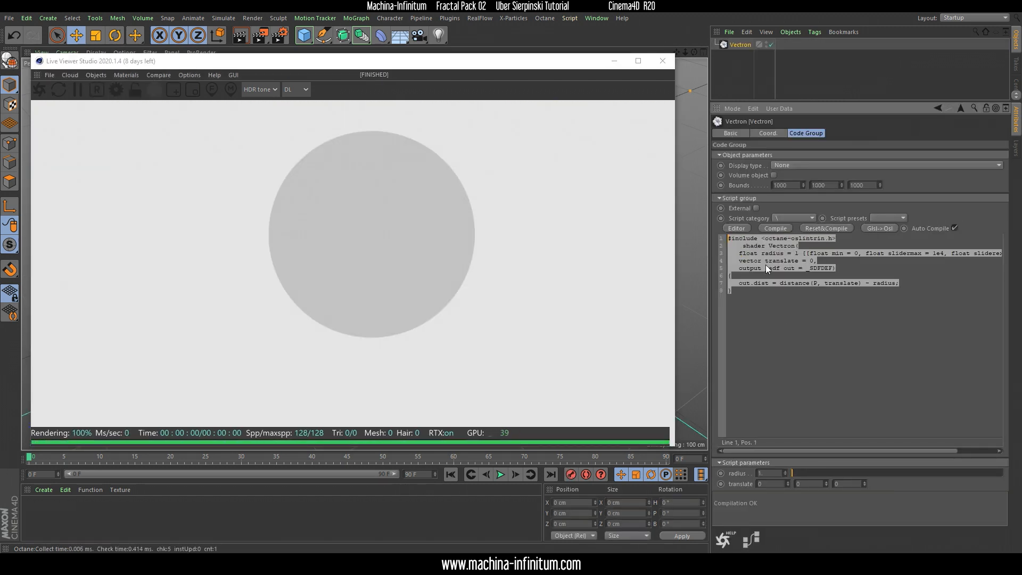
key(BackSpace)
key(ctrl+v)
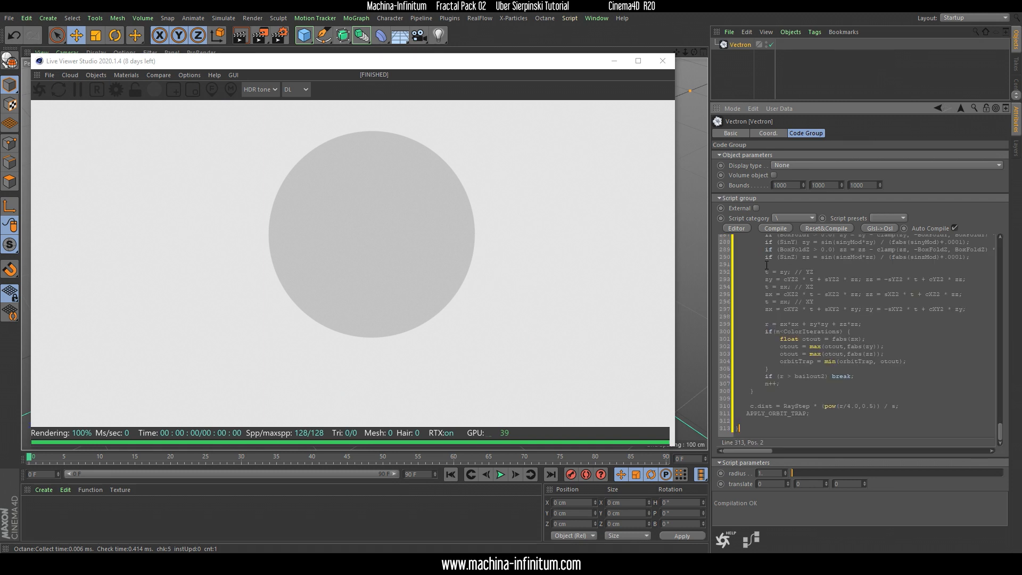
click(783, 228)
drag(1013, 274, 1007, 264)
drag(451, 235, 407, 314)
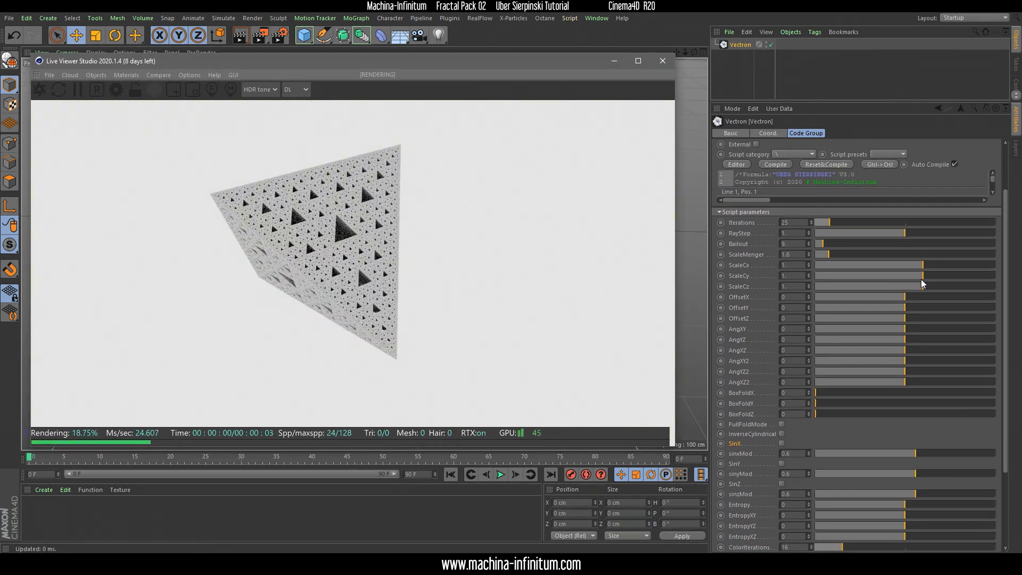
drag(864, 102, 857, 71)
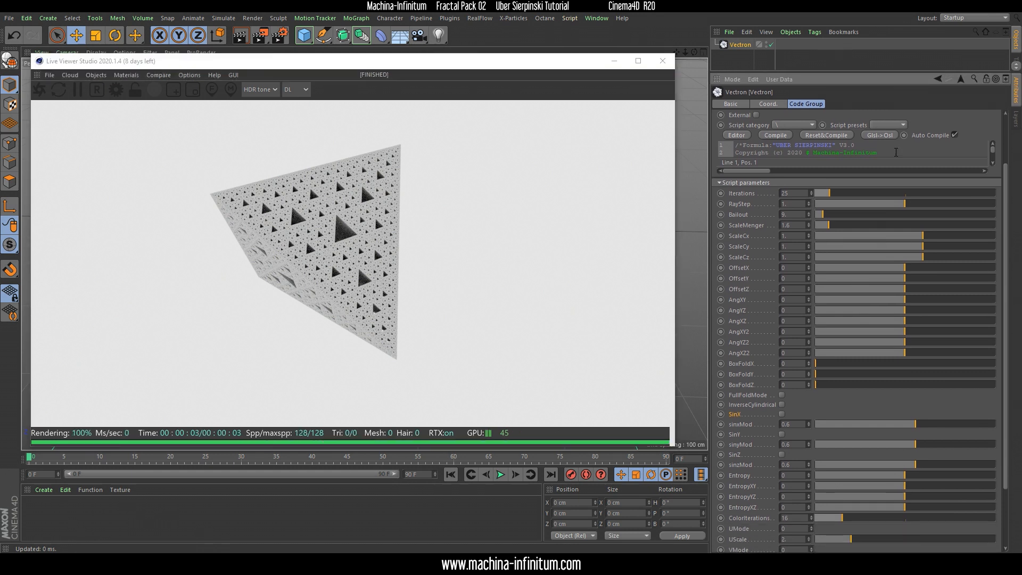
Try a different ScaleMenger value on the fractal and undo the change
drag(828, 225, 809, 196)
key(ctrl+z)
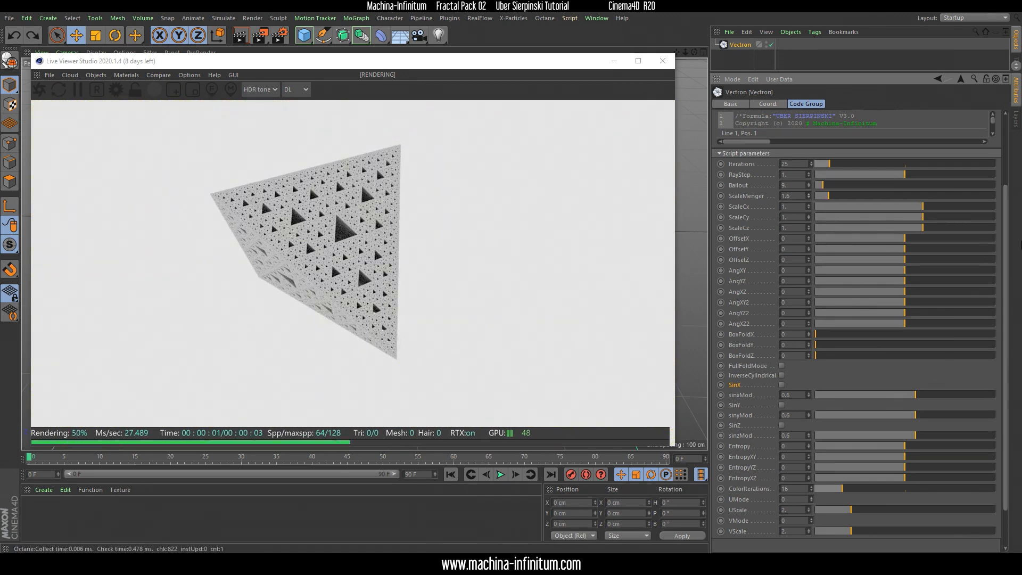
Enable FullFoldMode on the Vectron fractal and raise BoxFoldY to about 0.394
drag(272, 220, 389, 236)
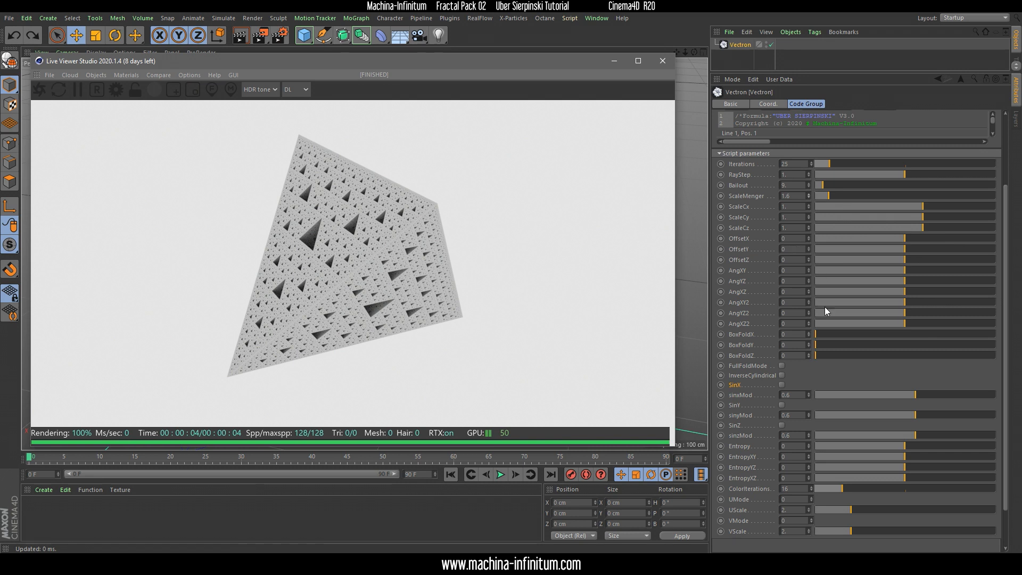
click(781, 365)
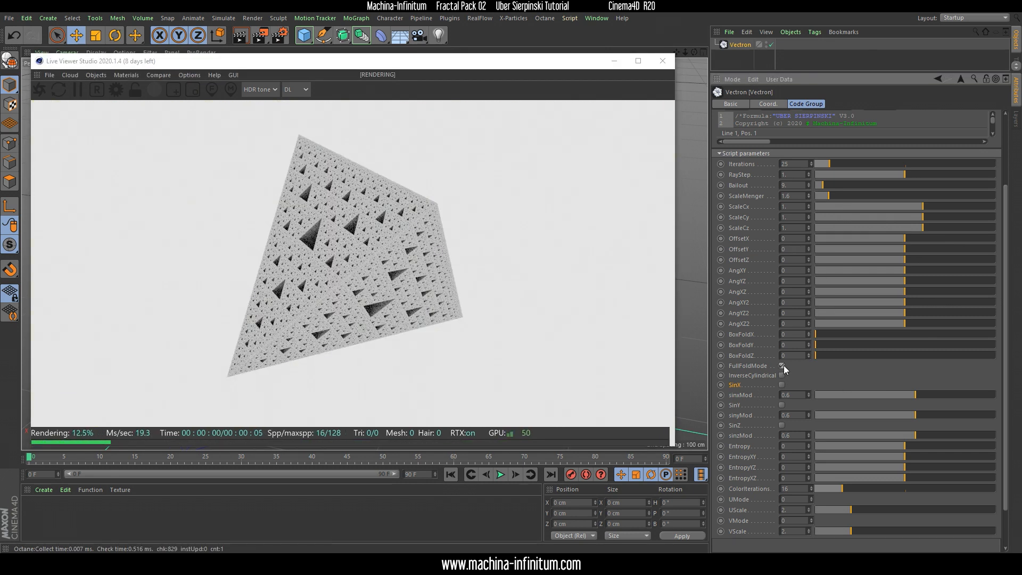
click(782, 365)
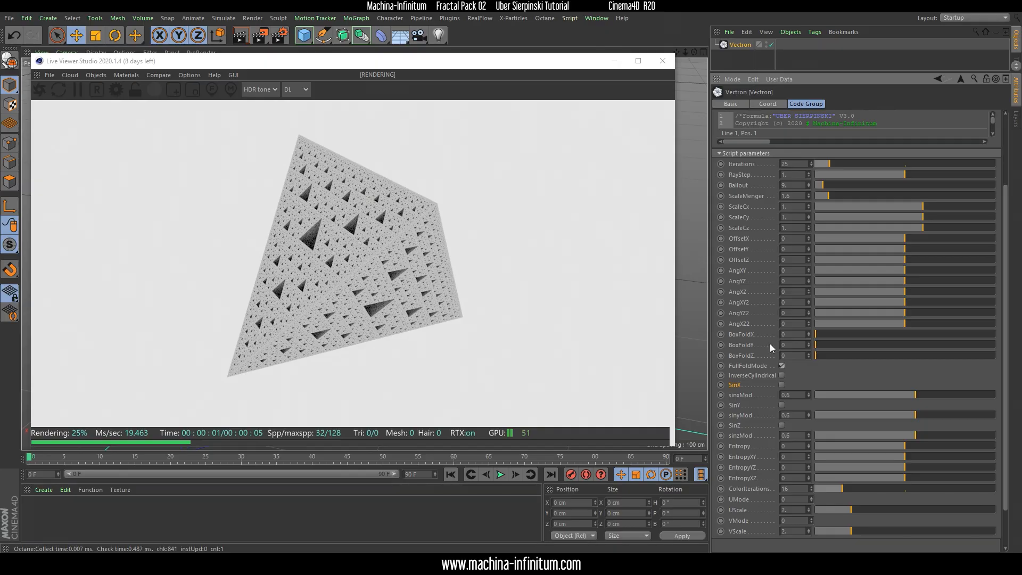
drag(808, 345, 808, 331)
drag(290, 265, 352, 201)
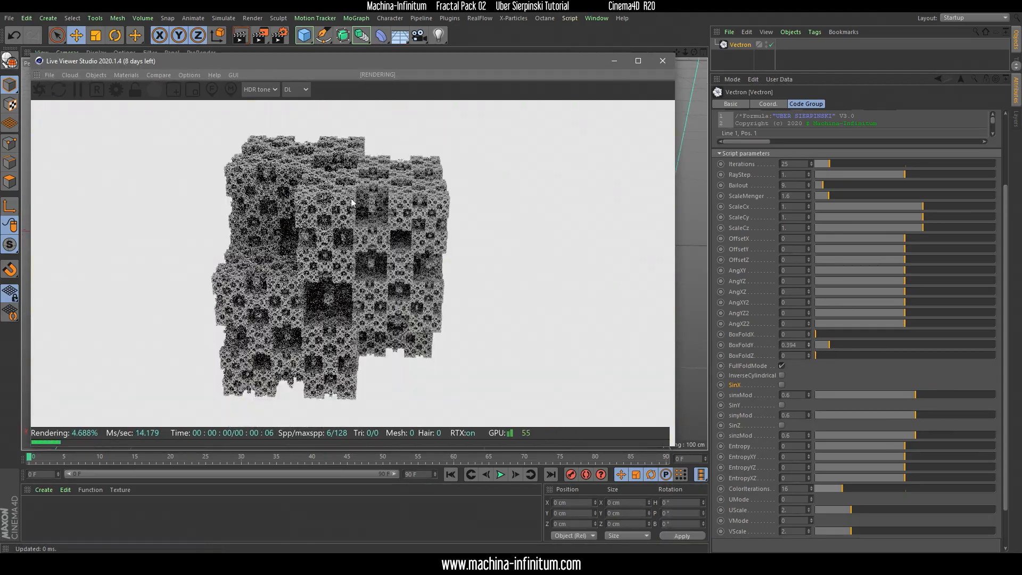
Compare the fractal with FullFoldMode off and on, and examine its surface from several angles and distances
click(782, 367)
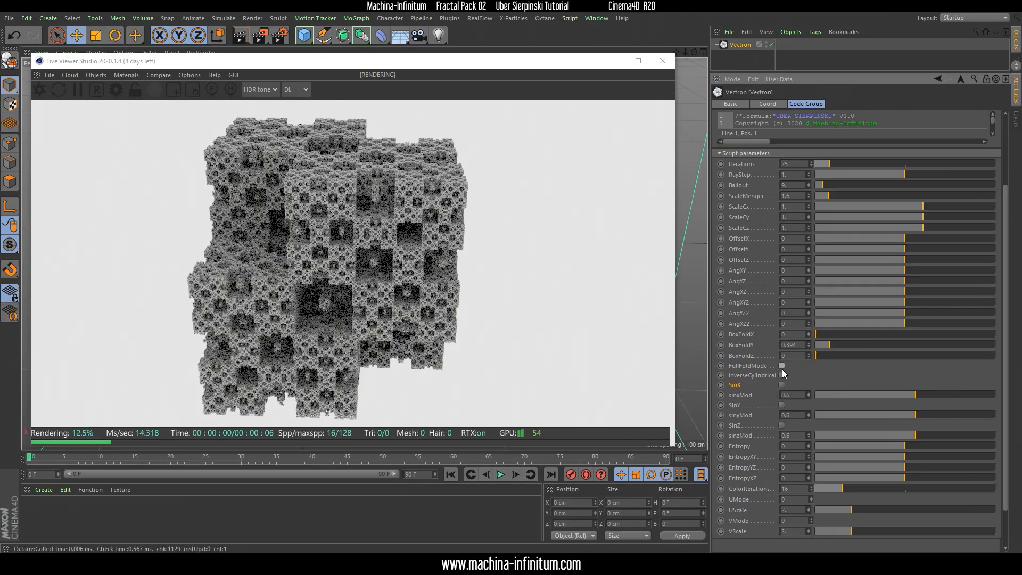
click(781, 367)
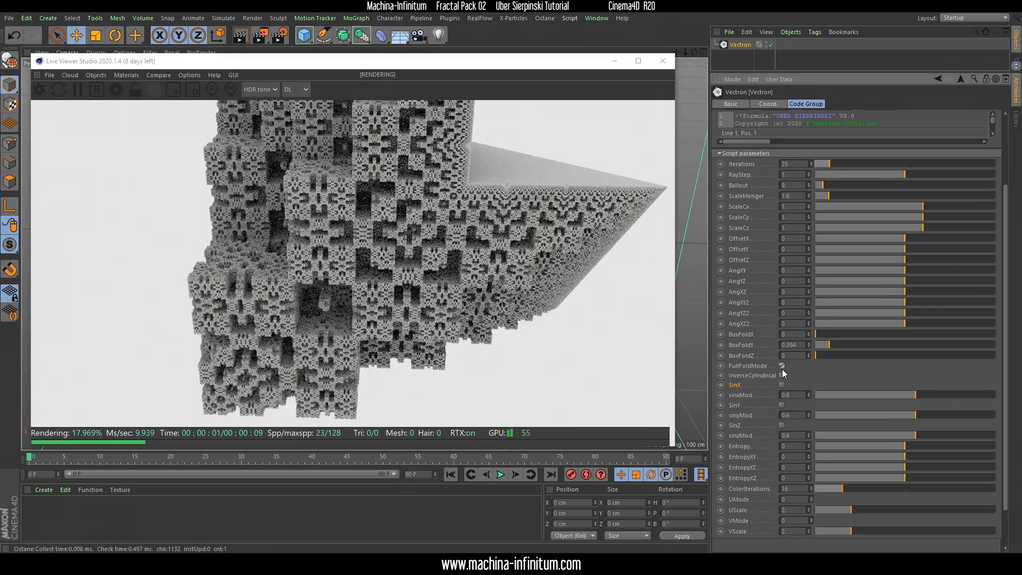
mouse_move(436, 204)
mouse_down()
mouse_move(414, 206)
mouse_move(432, 203)
mouse_up()
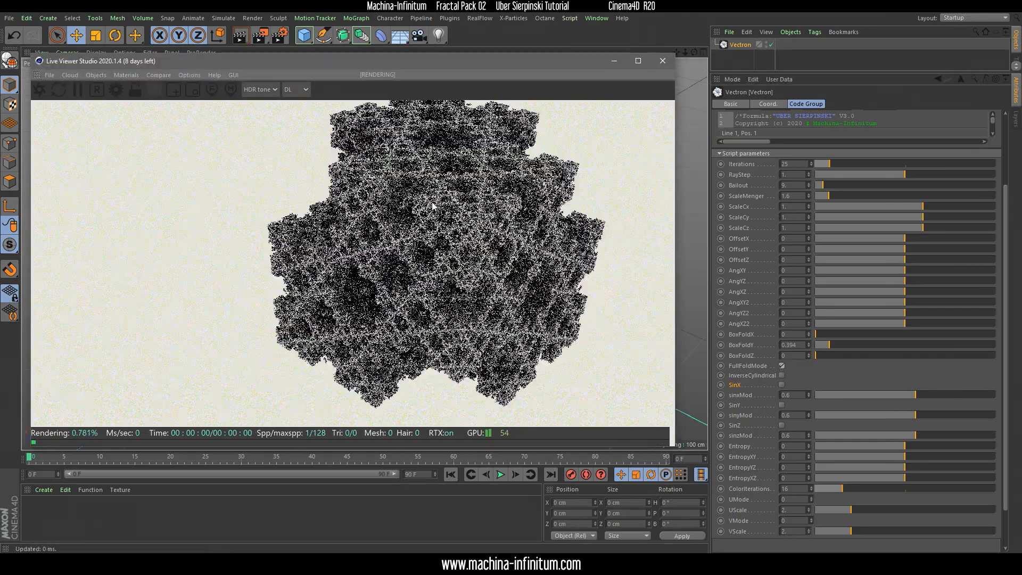
scroll(372, 160, up, 5)
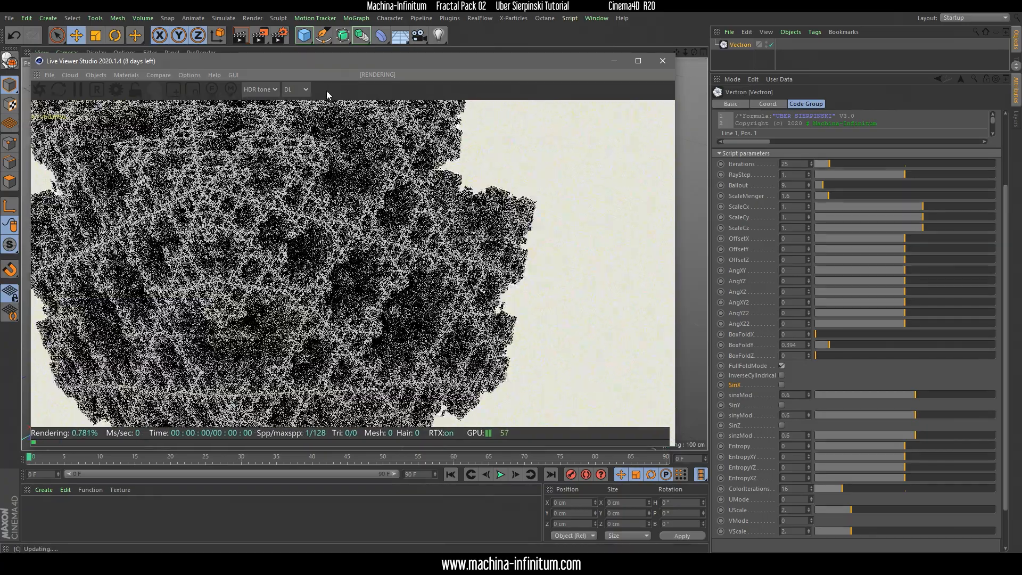
drag(327, 95, 291, 174)
drag(259, 229, 387, 244)
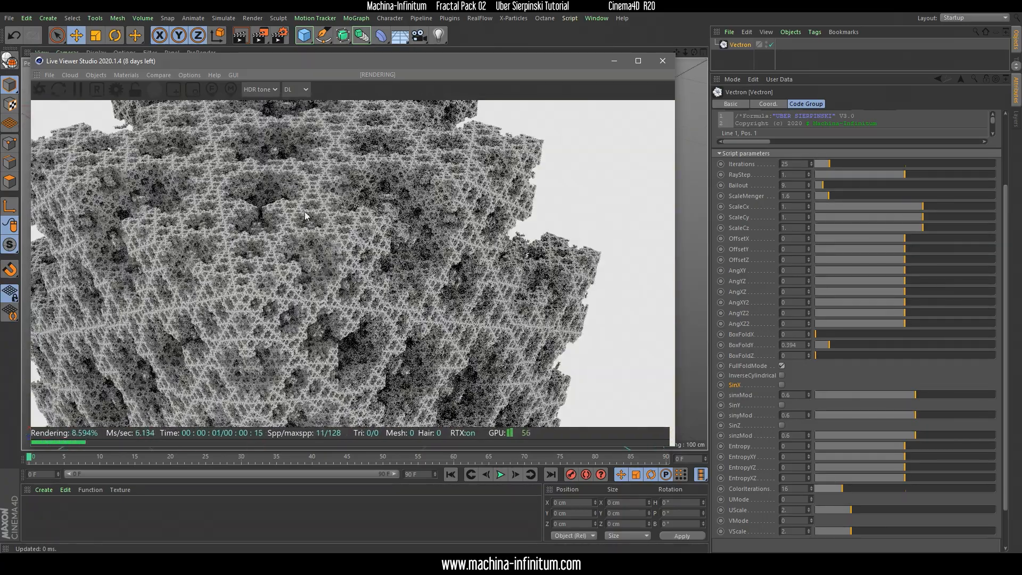
right_drag(376, 231, 341, 323)
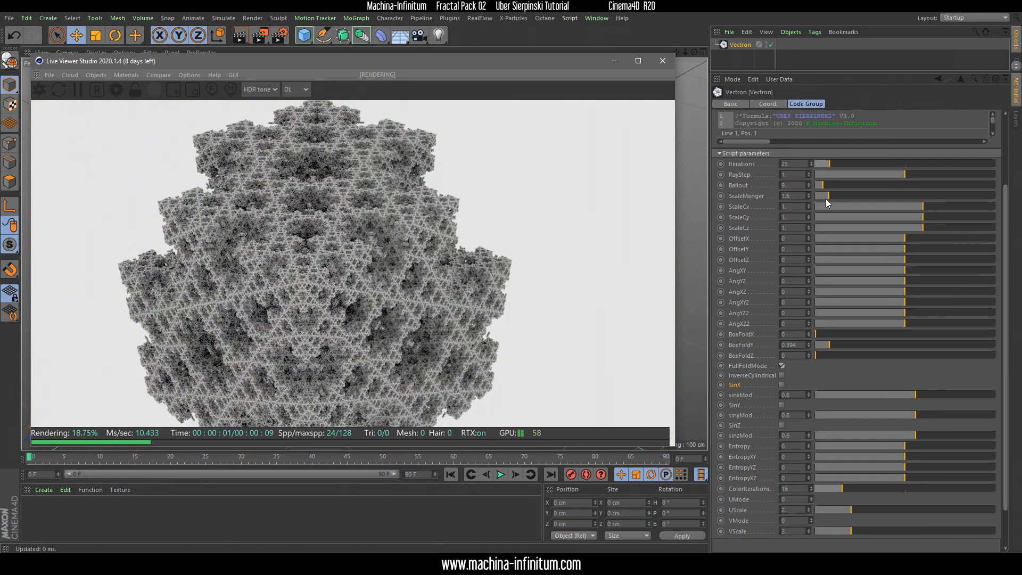
Set ScaleMenger to about 1.467, BoxFoldY to about 0.659 and BoxFoldZ to about 0.002
drag(829, 196, 826, 190)
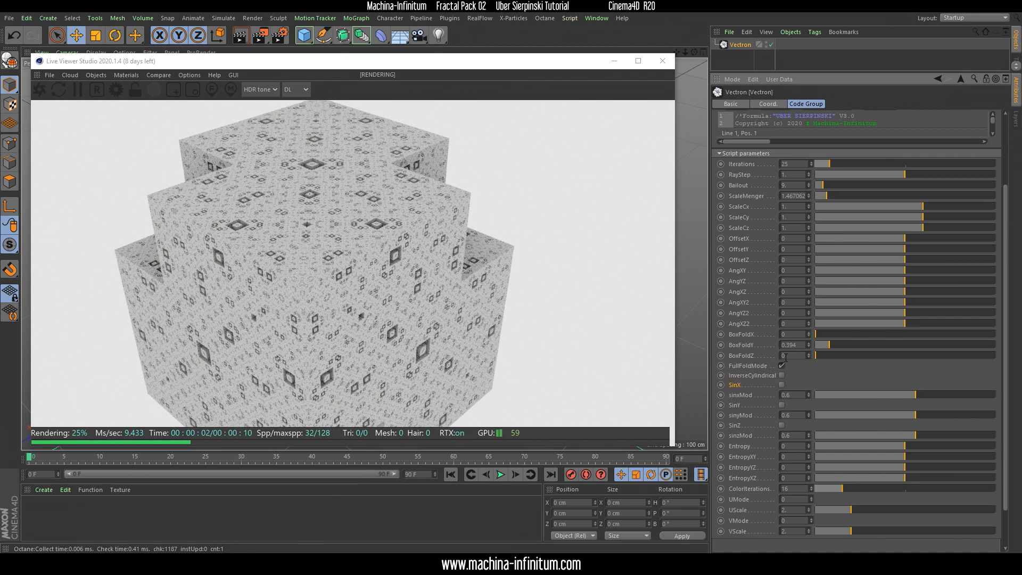
drag(813, 355, 848, 355)
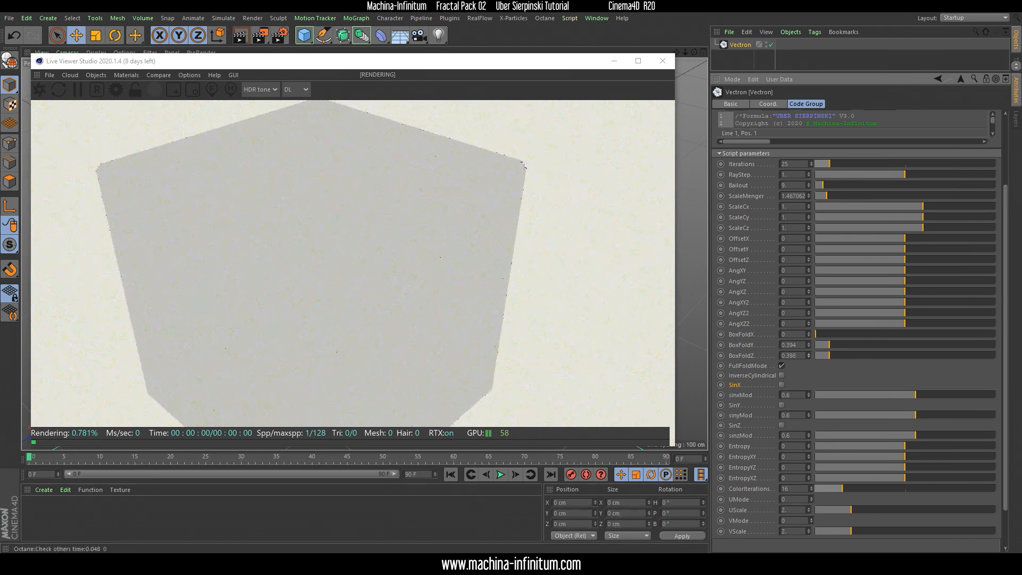
mouse_move(809, 355)
mouse_down()
mouse_move(808, 326)
mouse_move(808, 346)
mouse_up()
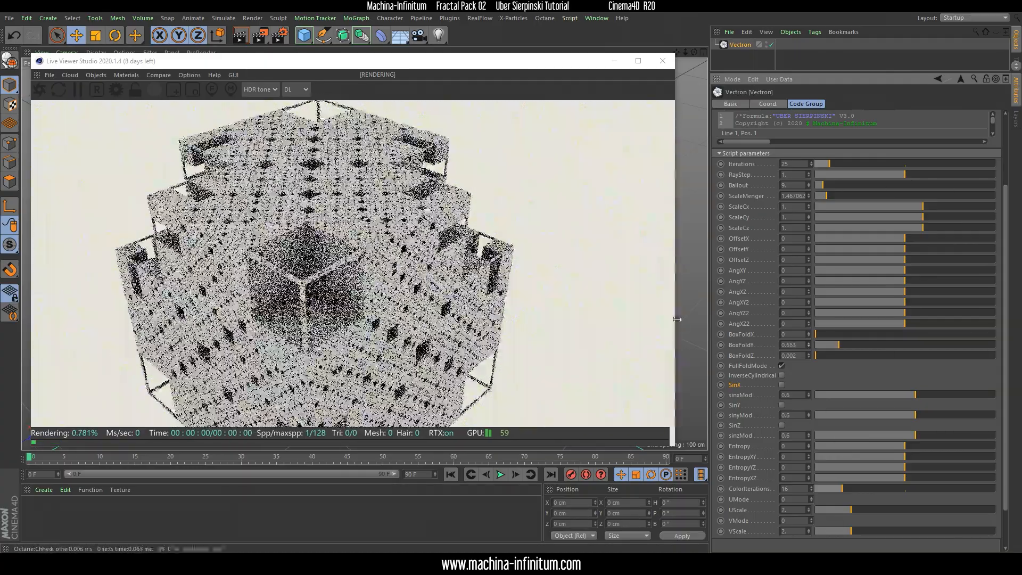
drag(377, 310, 327, 271)
scroll(327, 270, up, 3)
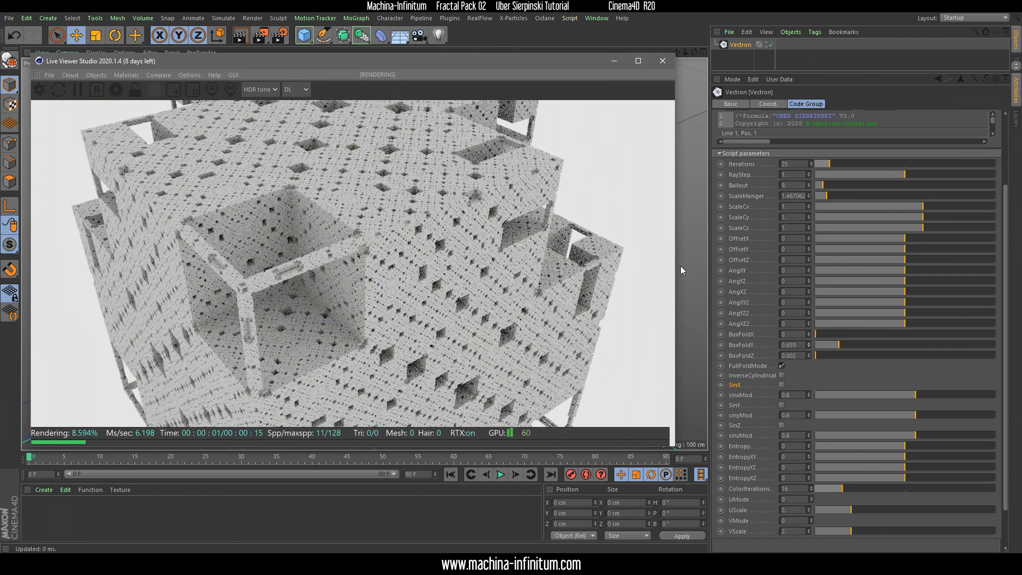
Set the fractal's BoxFoldX to about 0.002
mouse_move(809, 335)
mouse_down()
mouse_move(809, 316)
mouse_move(809, 336)
mouse_up()
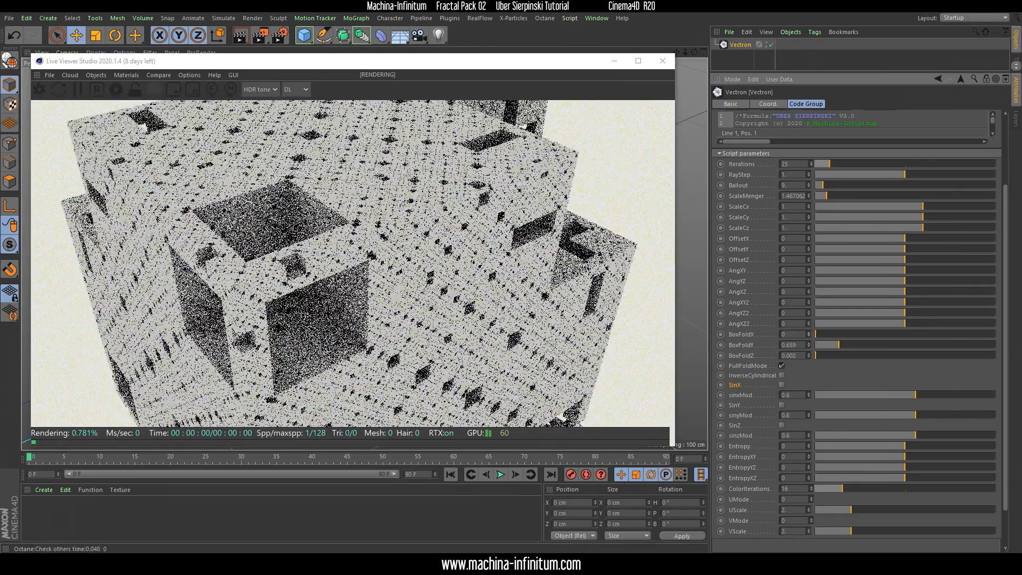
drag(809, 337, 809, 335)
click(413, 328)
scroll(435, 219, down, 4)
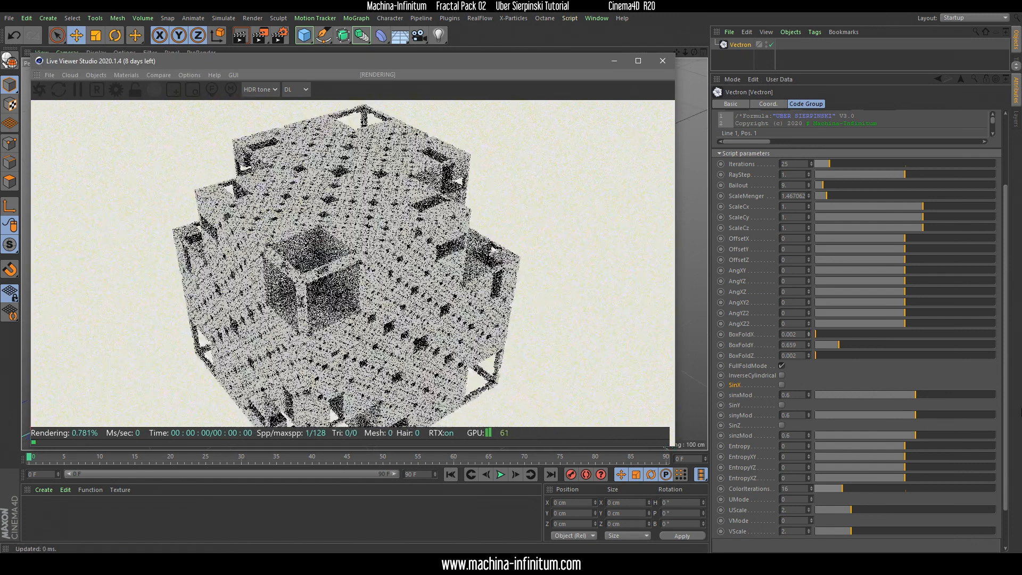
Enable the SinY and SinZ options in the fractal's script parameters
click(1005, 381)
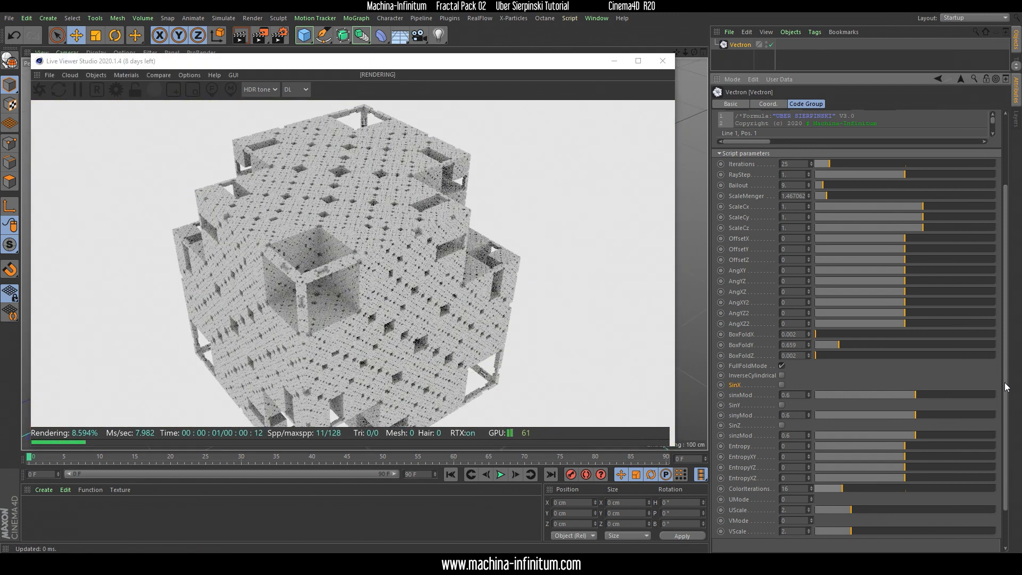
scroll(772, 394, down, 2)
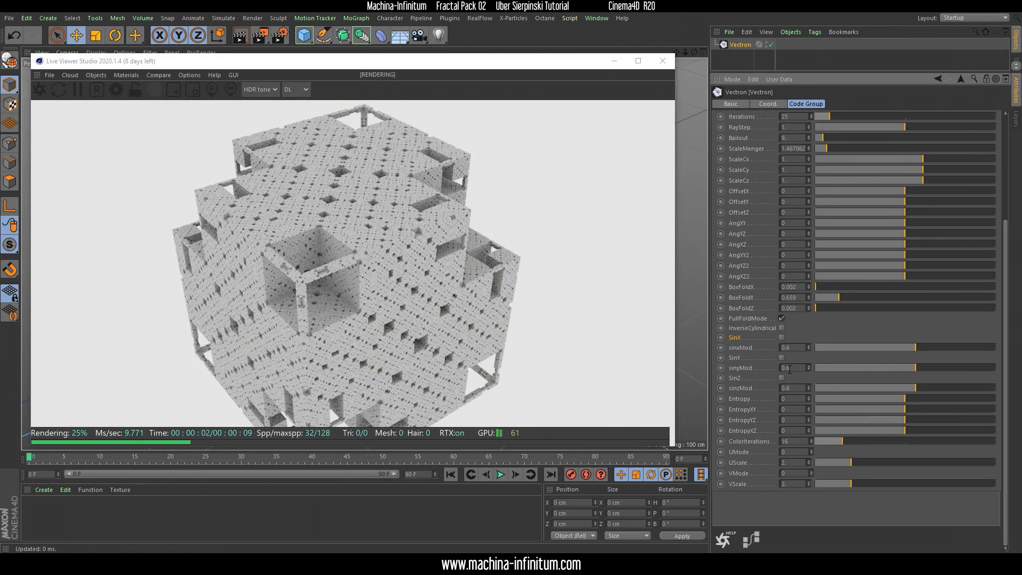
click(782, 378)
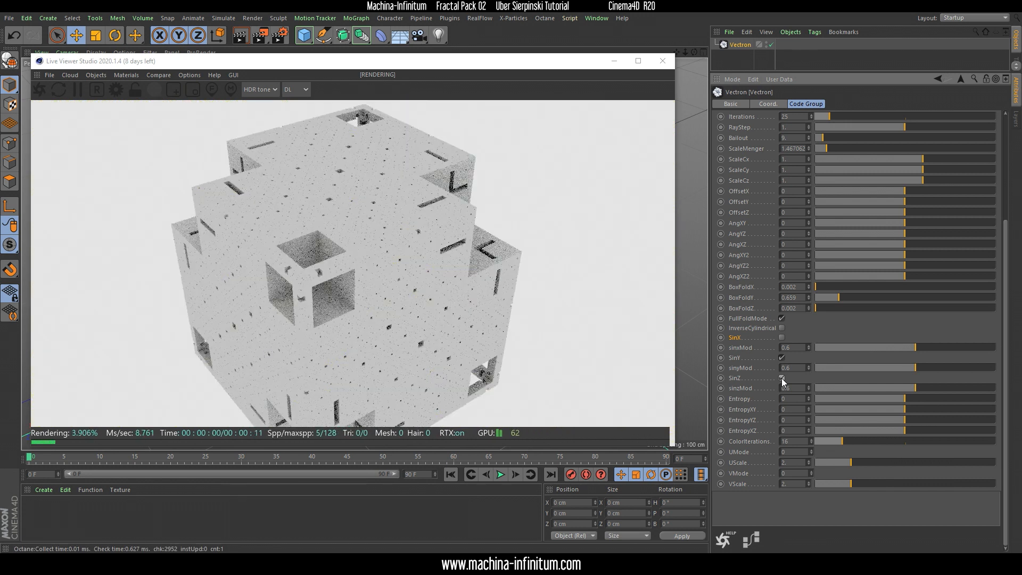
Set OffsetX to about 0.045 and OffsetY to about 0.163 to open up the fractal's structure
scroll(1004, 345, up, 3)
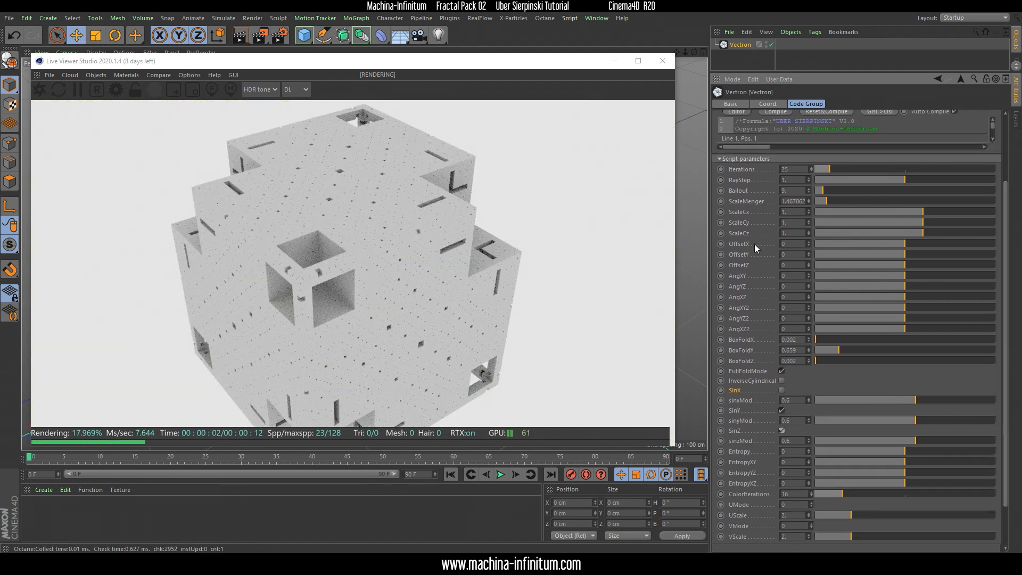
drag(381, 273, 444, 273)
mouse_move(904, 243)
mouse_down()
mouse_move(898, 253)
mouse_move(908, 255)
mouse_up()
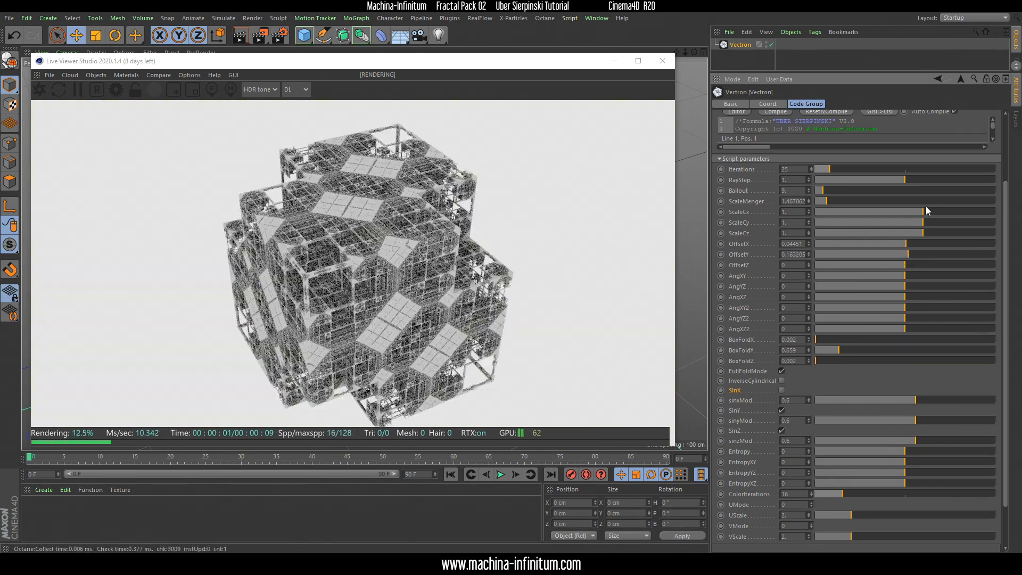
right_drag(365, 247, 382, 133)
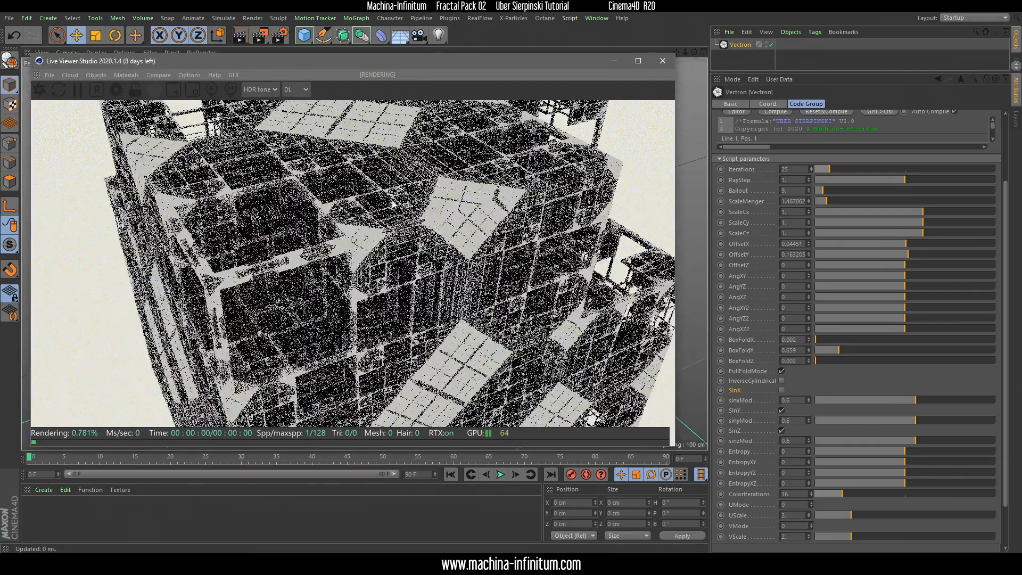
drag(384, 228, 398, 231)
right_drag(371, 249, 359, 149)
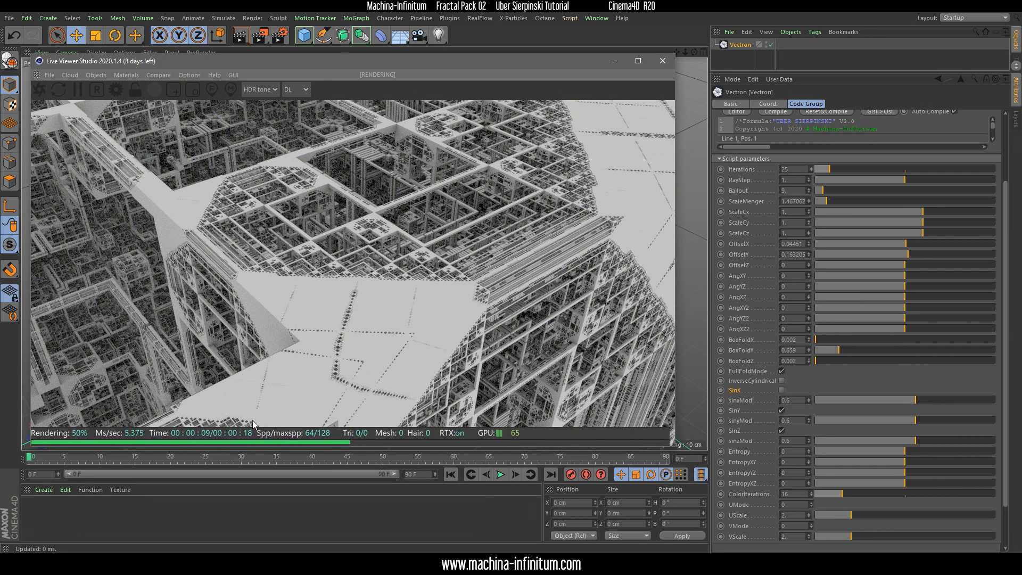
Switch the live render to the Normal channel and lower the Ray epsilon in the Octane kernel settings
click(298, 88)
click(297, 190)
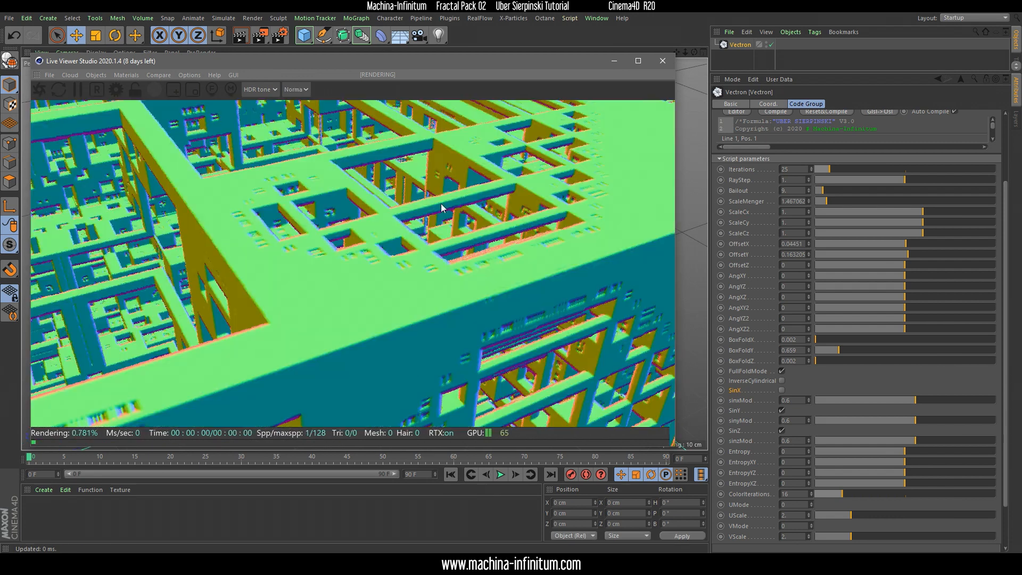
click(117, 90)
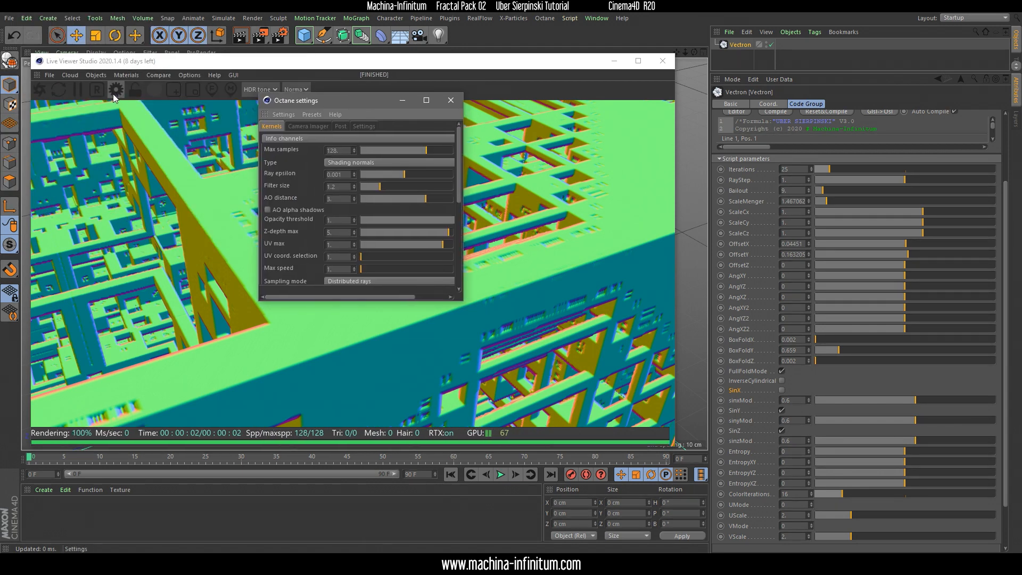
drag(403, 173, 387, 174)
click(455, 101)
Frame a close-up of the fractal's beam structure and switch the live render back to the DL kernel
drag(355, 217, 363, 239)
click(296, 89)
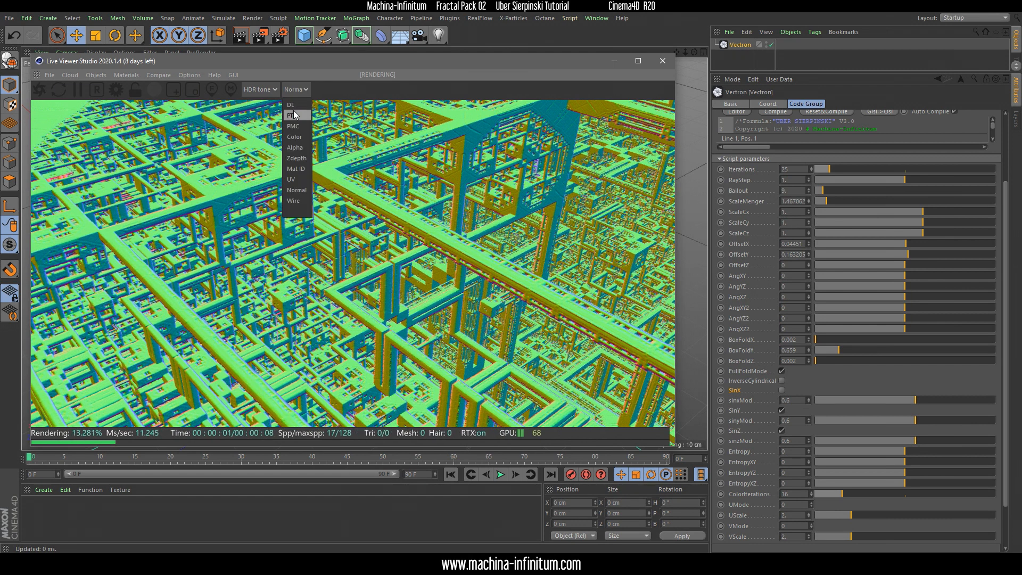
click(298, 106)
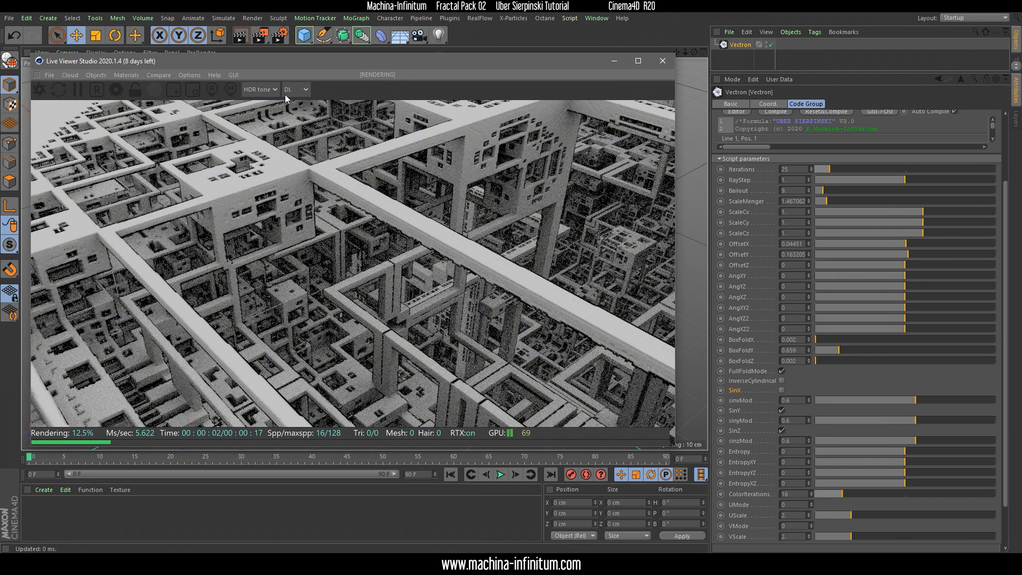
Lower the Ray epsilon in the Octane kernel settings to about 0.000026 and switch the live render to the Normal channel
click(112, 91)
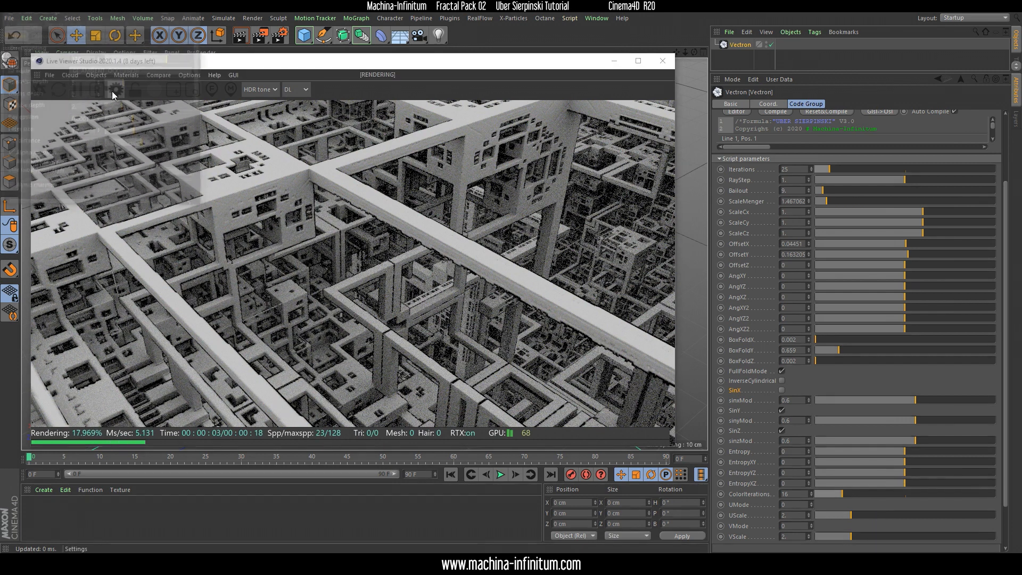
drag(130, 120, 125, 120)
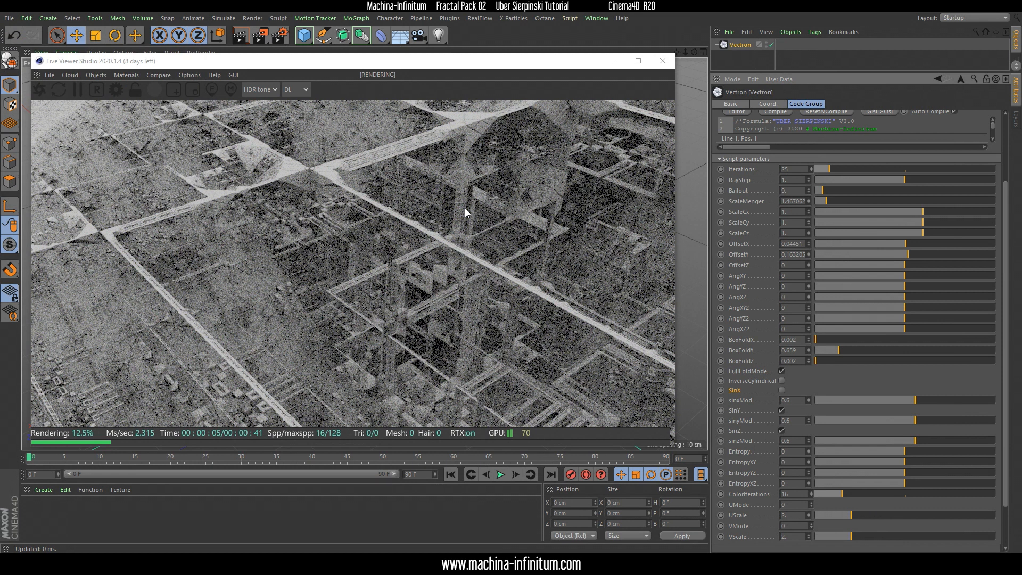
click(302, 90)
click(305, 151)
Pull back to frame the whole fractal and set BoxFoldY to about 0.613
scroll(451, 315, down, 10)
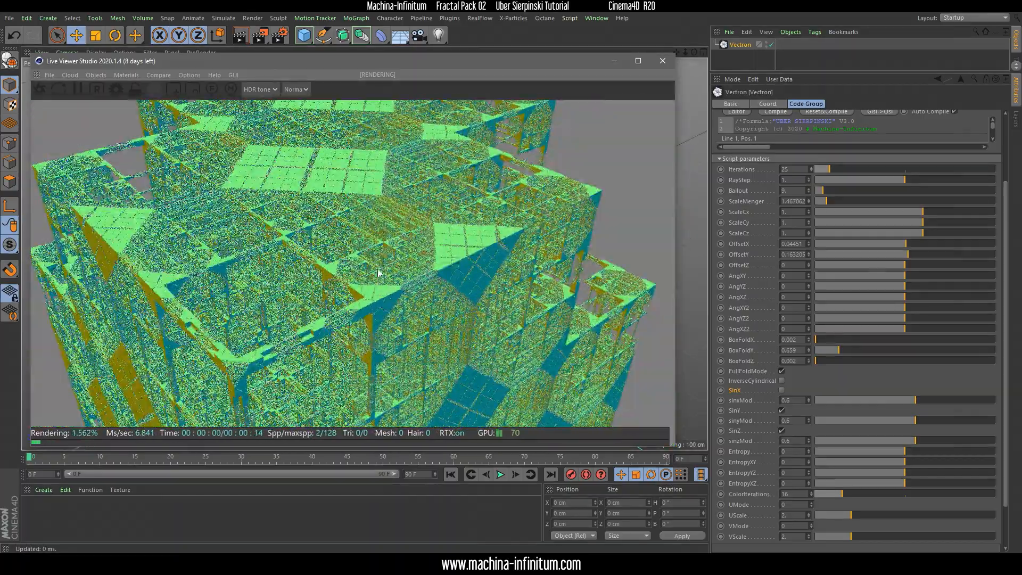
middle_drag(379, 273, 414, 172)
drag(453, 245, 557, 305)
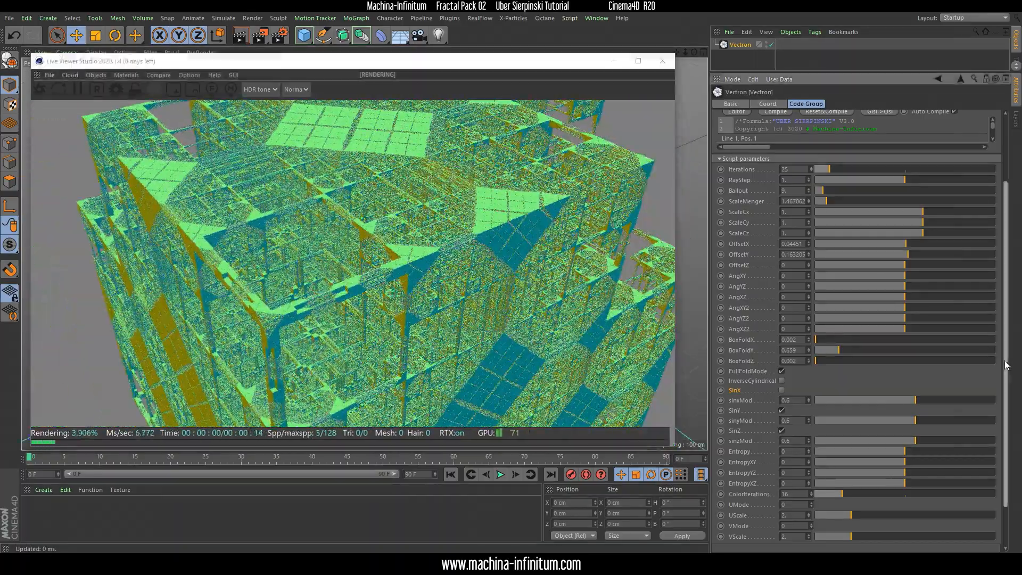
scroll(768, 361, up, 1)
mouse_move(808, 366)
mouse_down()
mouse_move(809, 378)
mouse_move(808, 361)
mouse_up()
Set the fractal's AngYZ rotation to about -11.22, leaving AngXY at 0
drag(480, 251, 418, 255)
middle_drag(471, 241, 365, 232)
drag(365, 232, 323, 184)
scroll(417, 197, down, 3)
scroll(314, 229, up, 3)
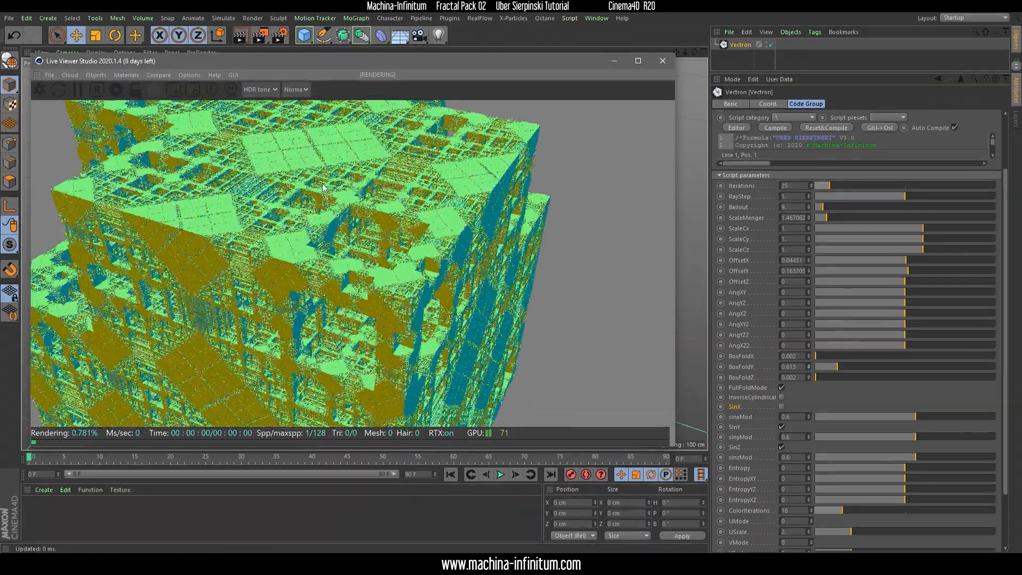
scroll(323, 186, up, 3)
drag(331, 227, 504, 238)
scroll(505, 239, down, 4)
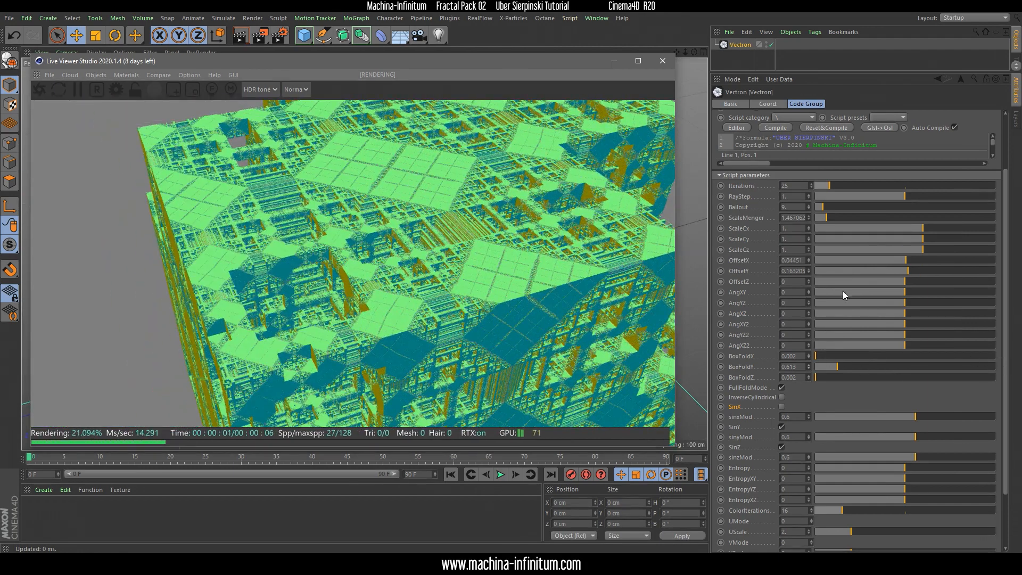
mouse_move(906, 293)
mouse_down()
mouse_move(896, 289)
mouse_move(909, 301)
mouse_move(899, 299)
mouse_up()
key(ctrl+z)
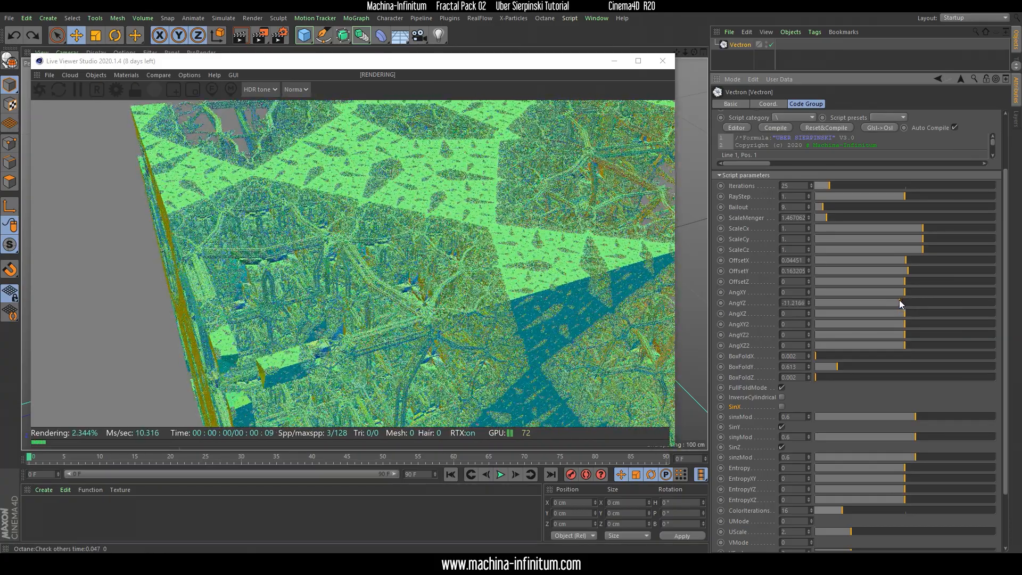
Examine the rotated fractal from several angles and move in close on its branching beam structure
middle_drag(515, 252, 406, 259)
drag(348, 249, 371, 339)
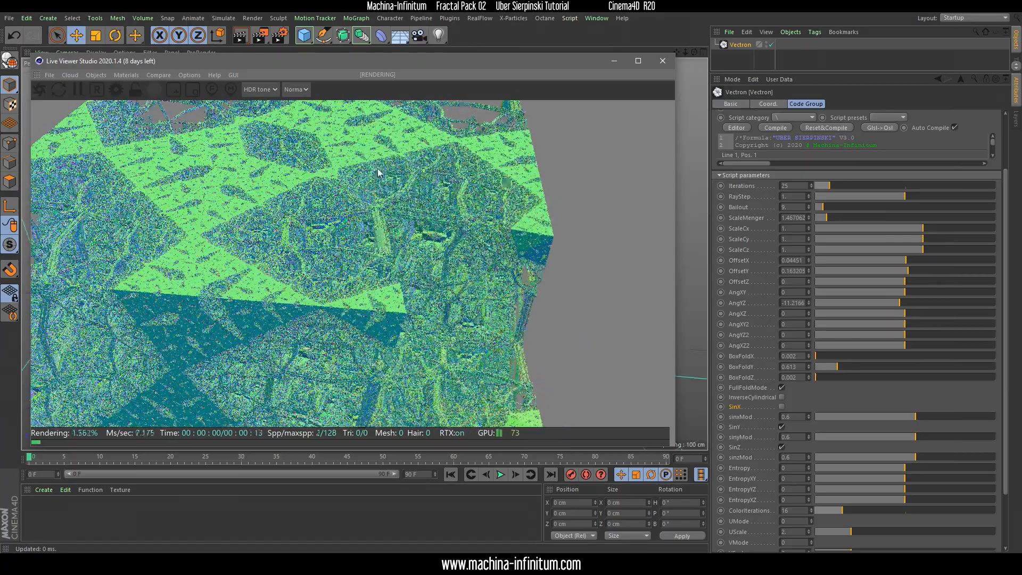
scroll(374, 229, up, 5)
drag(373, 228, 278, 225)
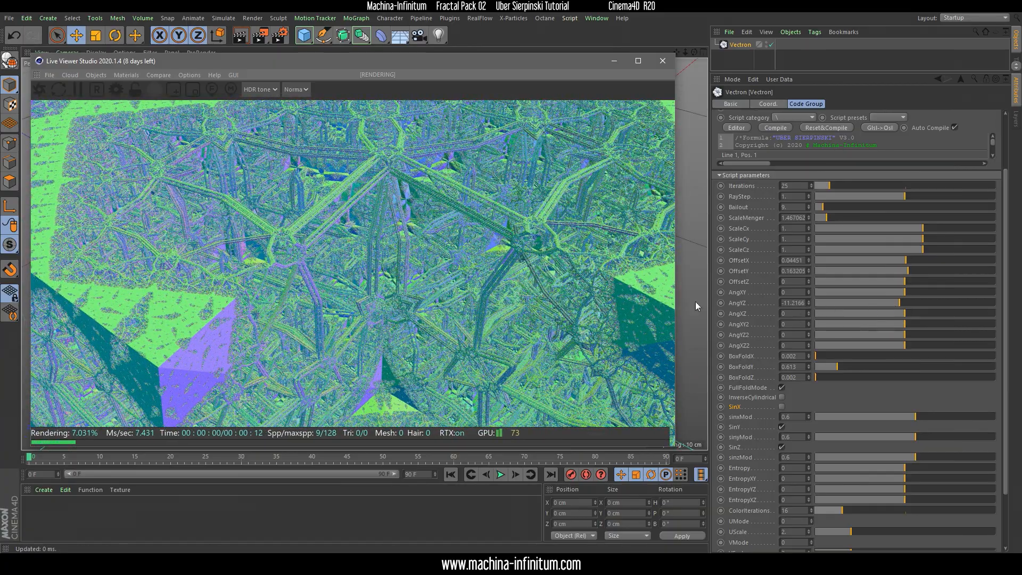
middle_drag(271, 258, 371, 299)
right_drag(381, 287, 391, 161)
right_drag(462, 222, 376, 400)
right_drag(474, 197, 399, 394)
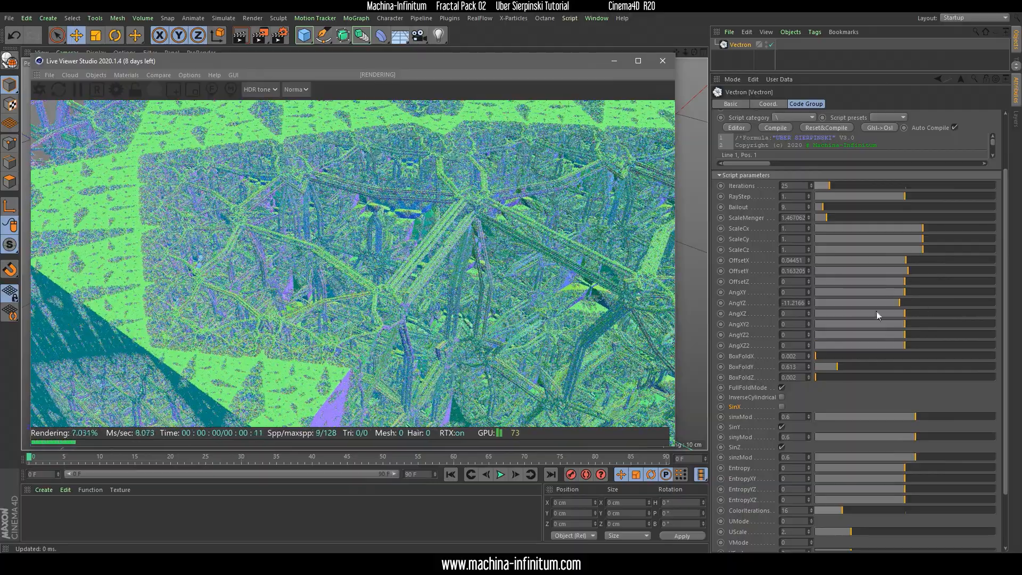
drag(346, 288, 392, 282)
right_drag(403, 229, 430, 169)
drag(426, 319, 407, 290)
drag(442, 328, 435, 182)
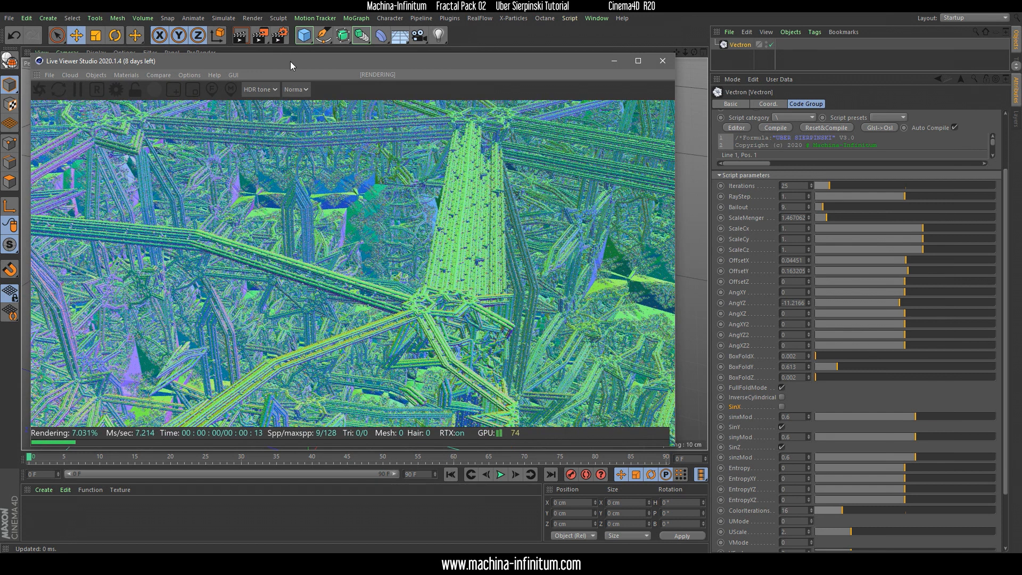
Reposition the Live Viewer window slightly and switch the live render back to the DL kernel
drag(290, 62, 284, 53)
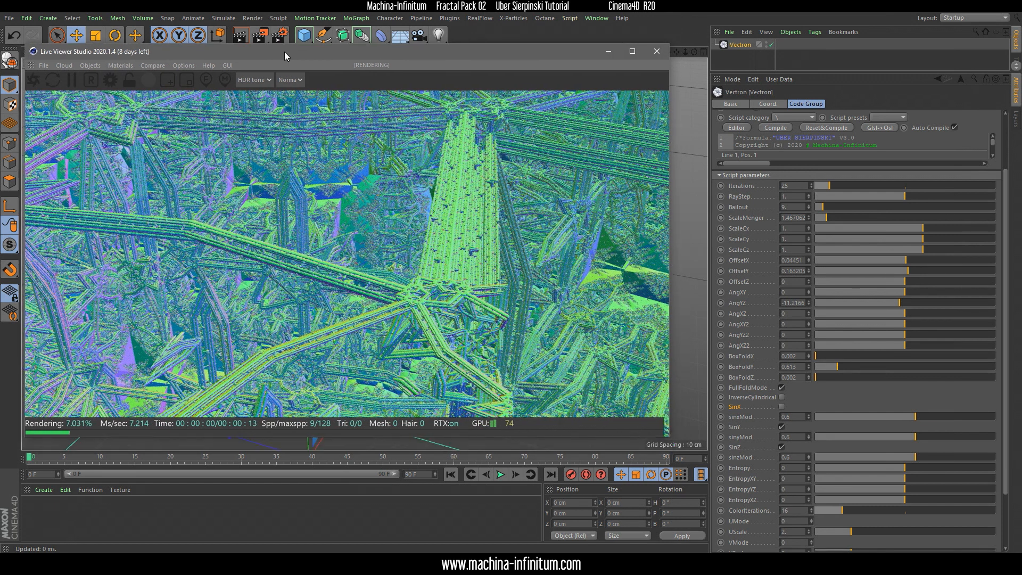
click(296, 81)
click(291, 96)
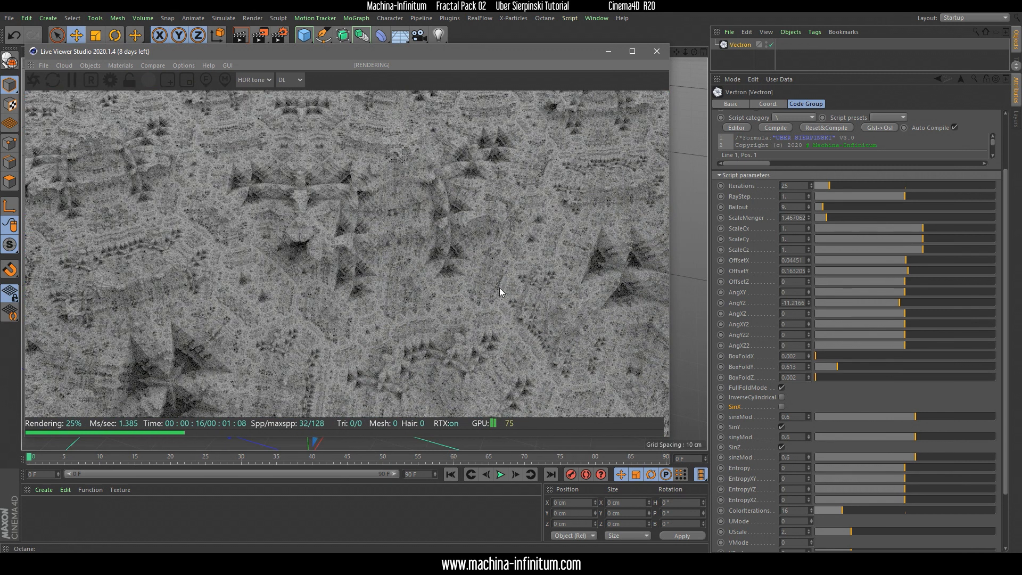
Raise the Ray epsilon in the Octane kernel settings to about 0.000054 and maximize the Live Viewer window
click(108, 82)
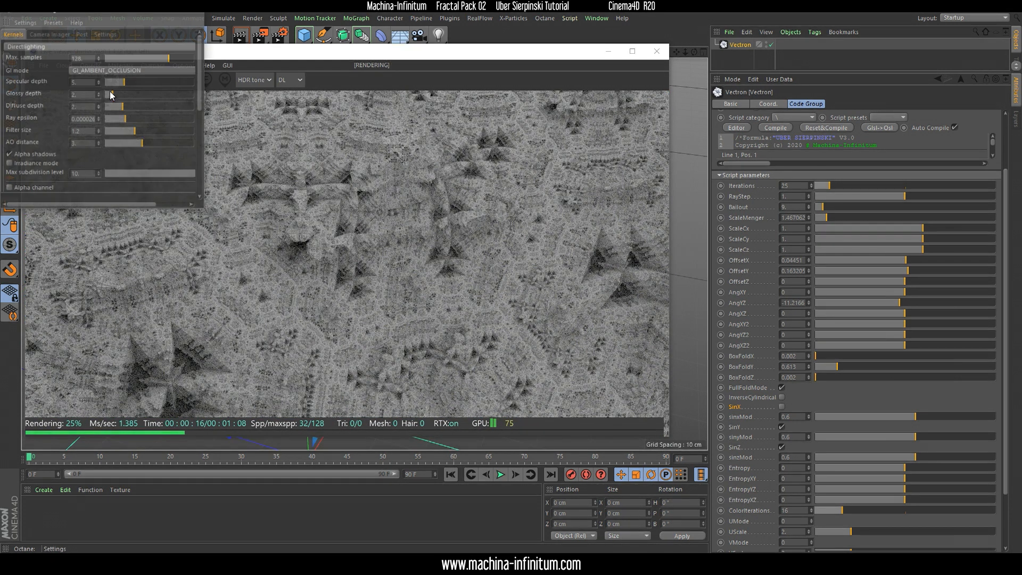
click(133, 115)
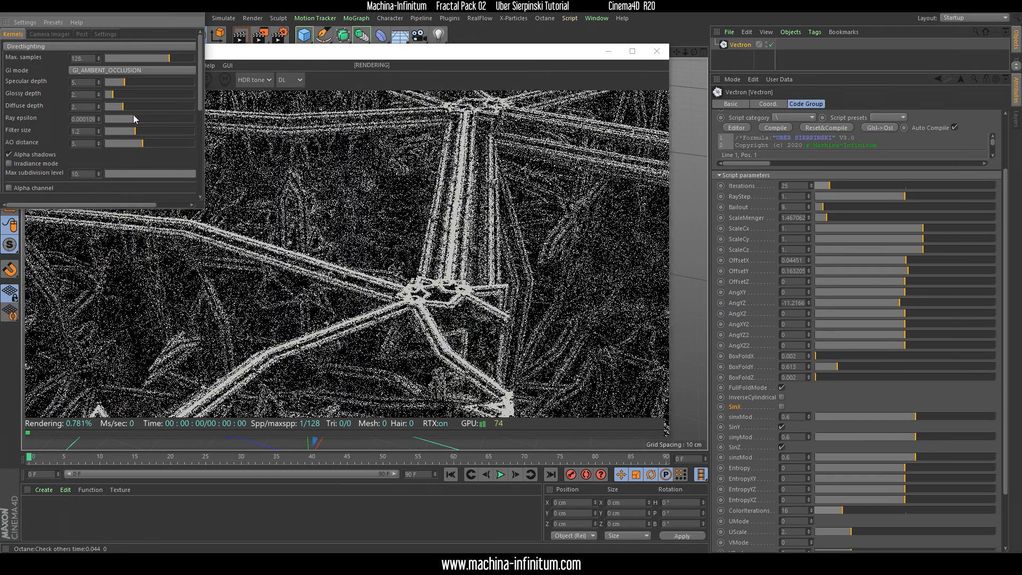
drag(133, 115, 129, 115)
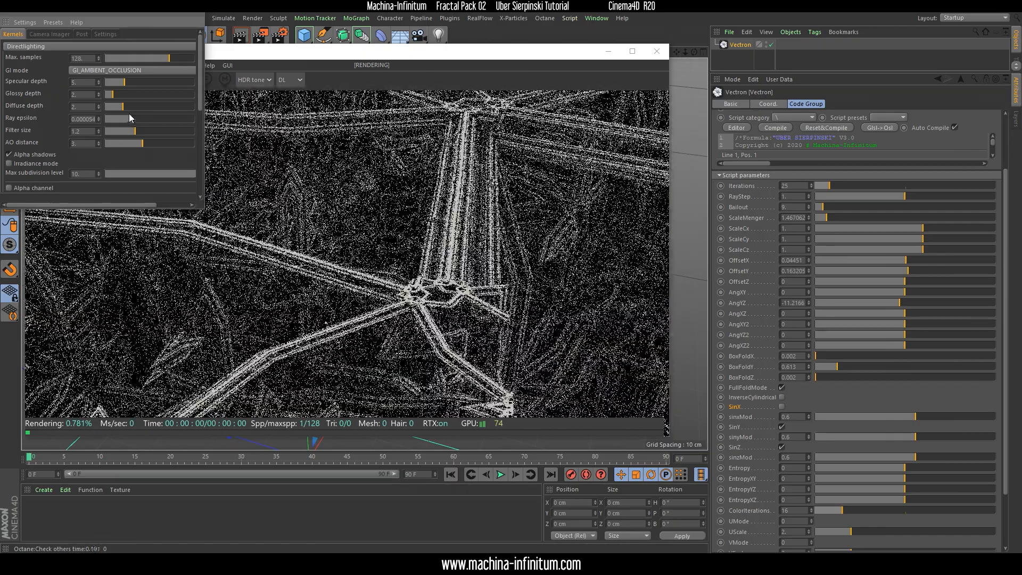
click(194, 13)
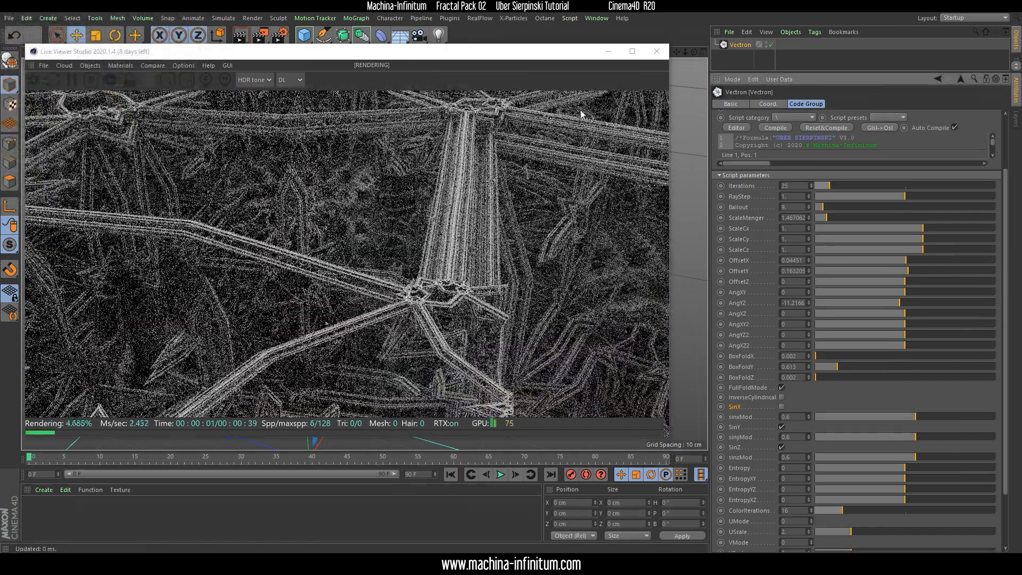
click(632, 51)
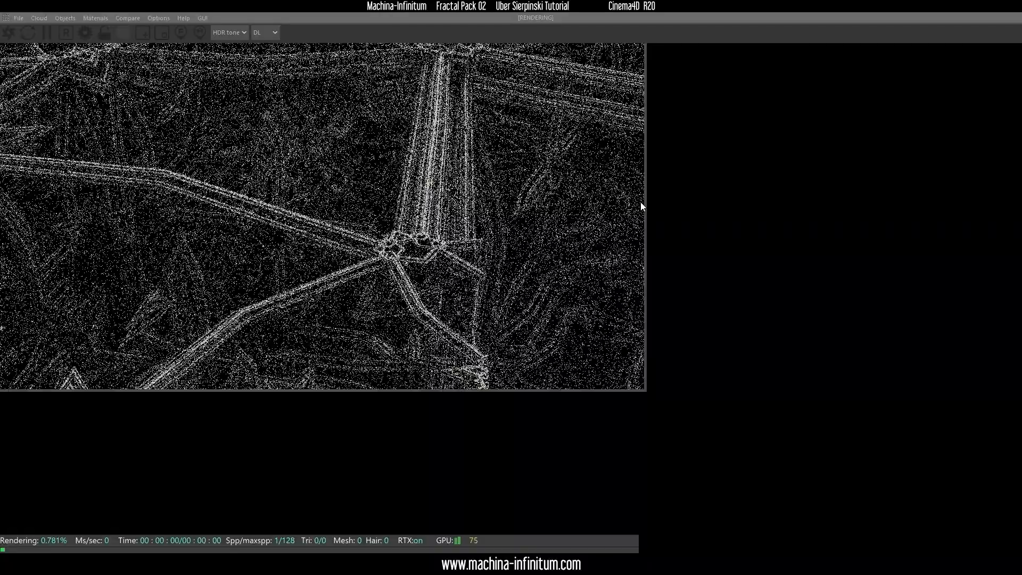
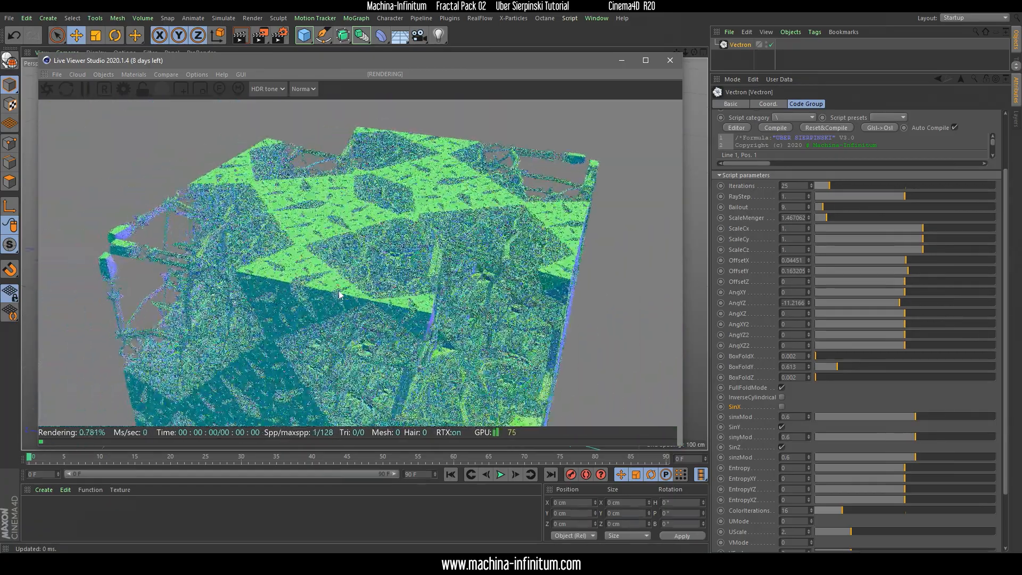
Reset the fractal's AngYZ rotation to 0 and set OffsetZ to about 0.1335
drag(339, 295, 631, 333)
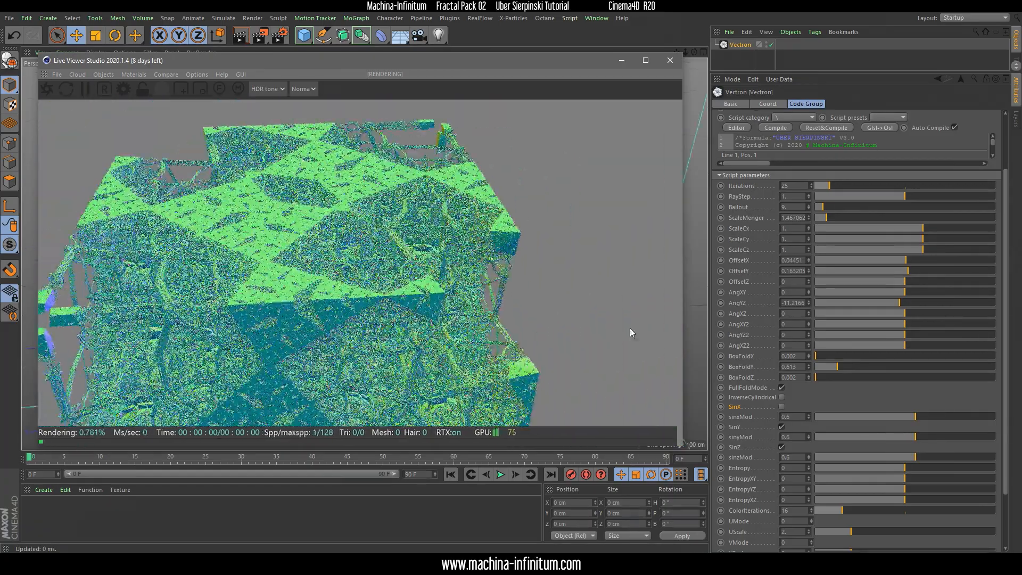
click(793, 303)
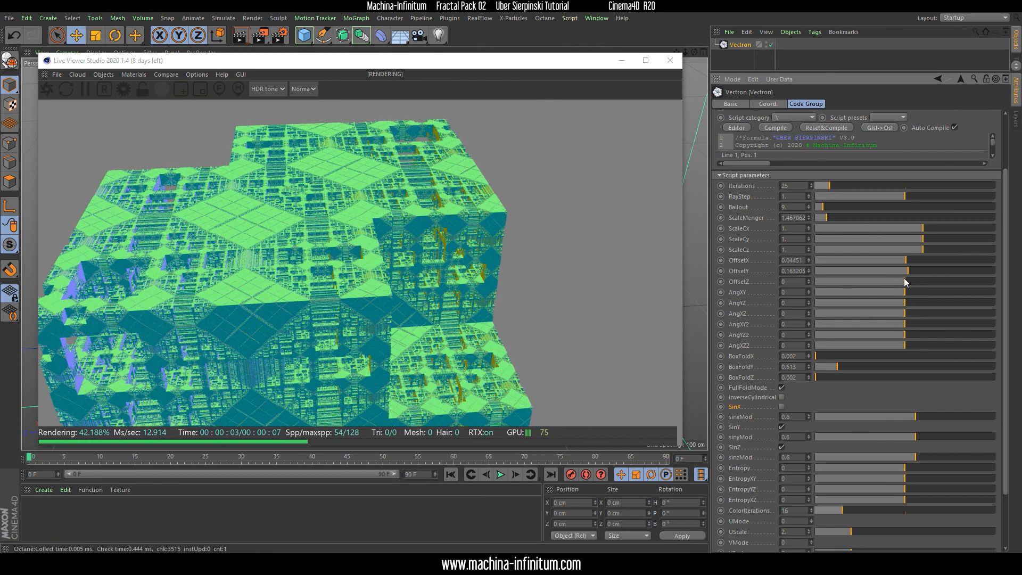
drag(902, 280, 910, 283)
key(ctrl+z)
Set the fractal's ScaleCy to about 0.875 and ScaleCz to about 1.053
drag(195, 289, 270, 287)
right_drag(278, 356, 336, 291)
scroll(336, 292, up, 5)
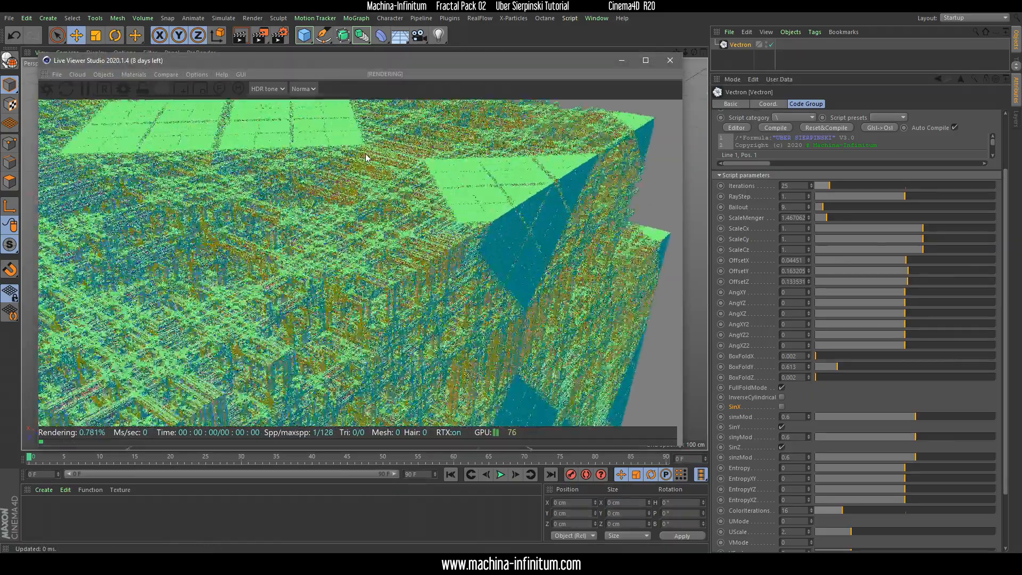
drag(395, 256, 322, 292)
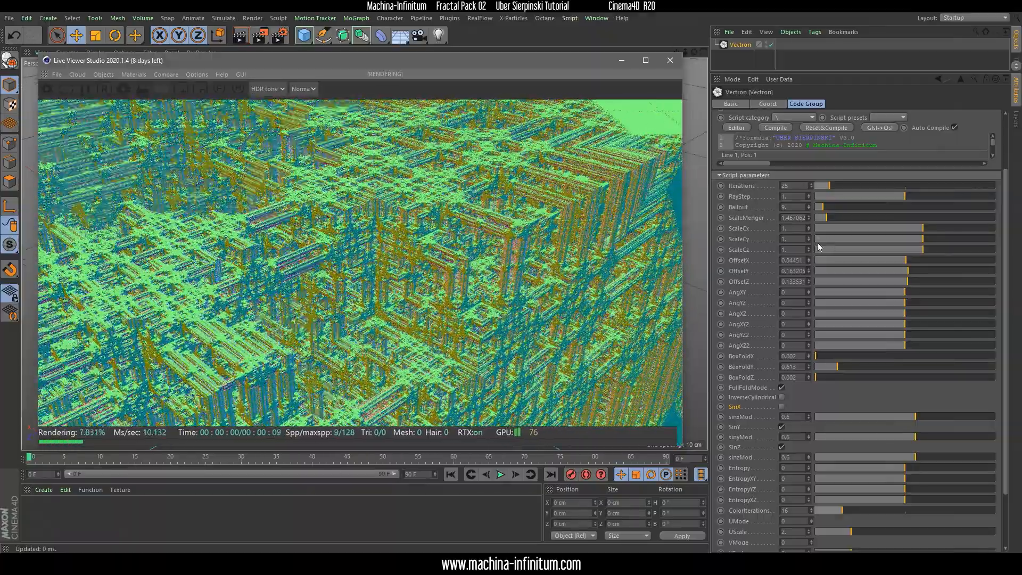
drag(921, 235, 922, 235)
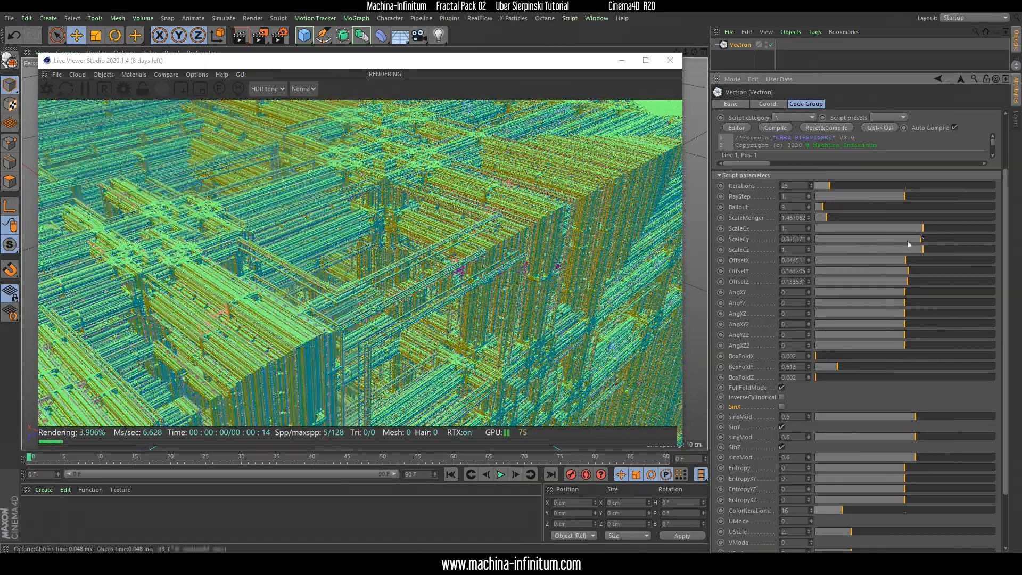
click(924, 250)
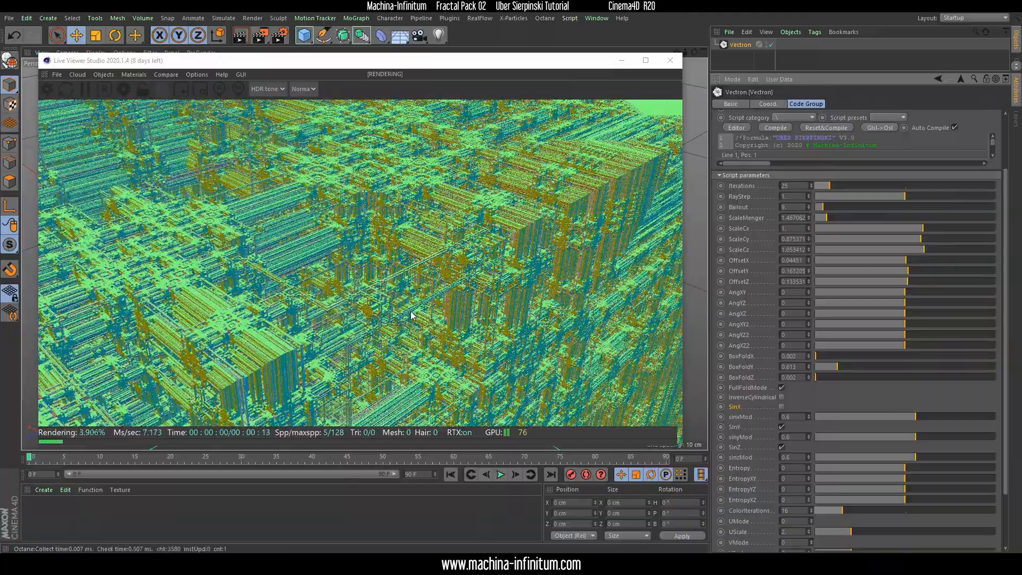
Set the fractal's Entropy parameter to 0.06
drag(242, 280, 383, 244)
right_drag(383, 245, 326, 429)
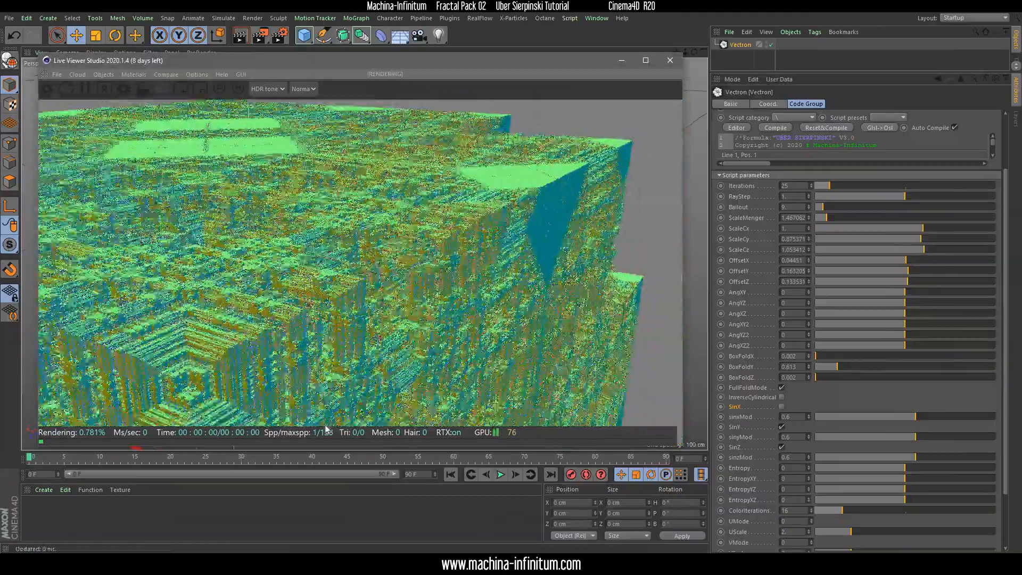
right_drag(351, 261, 321, 362)
drag(457, 250, 413, 280)
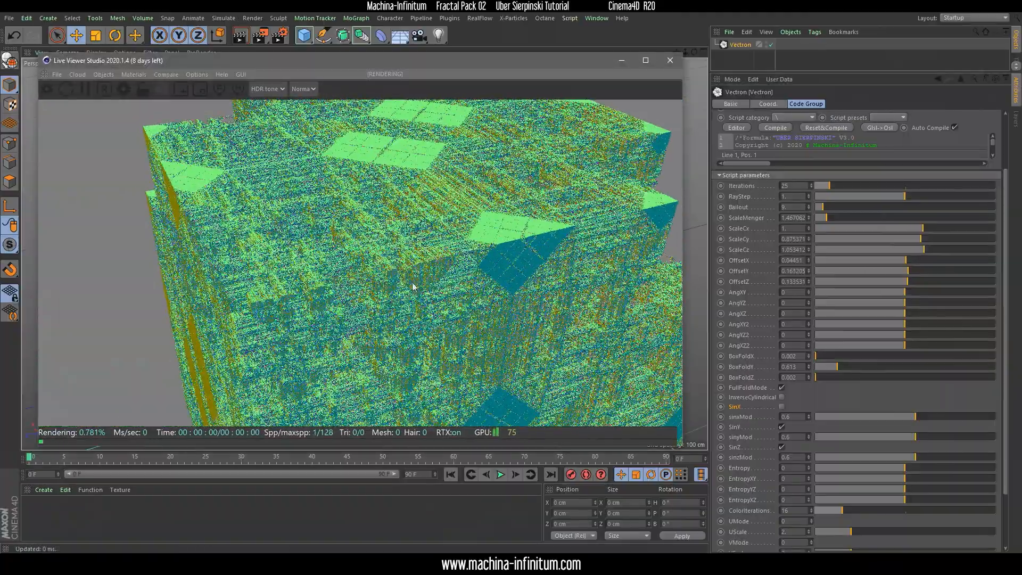
right_drag(413, 281, 404, 313)
drag(383, 282, 407, 268)
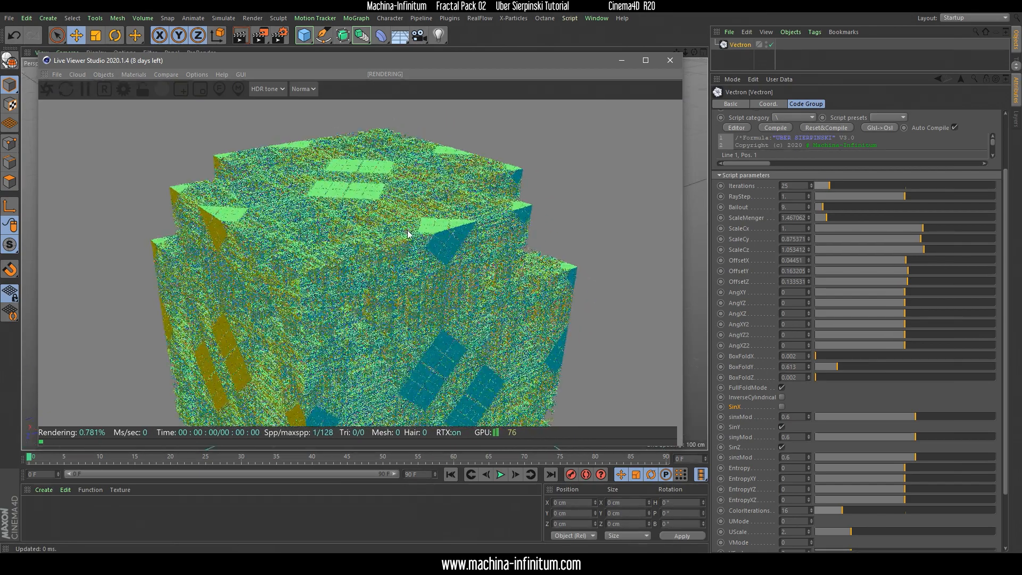
drag(1004, 301, 946, 400)
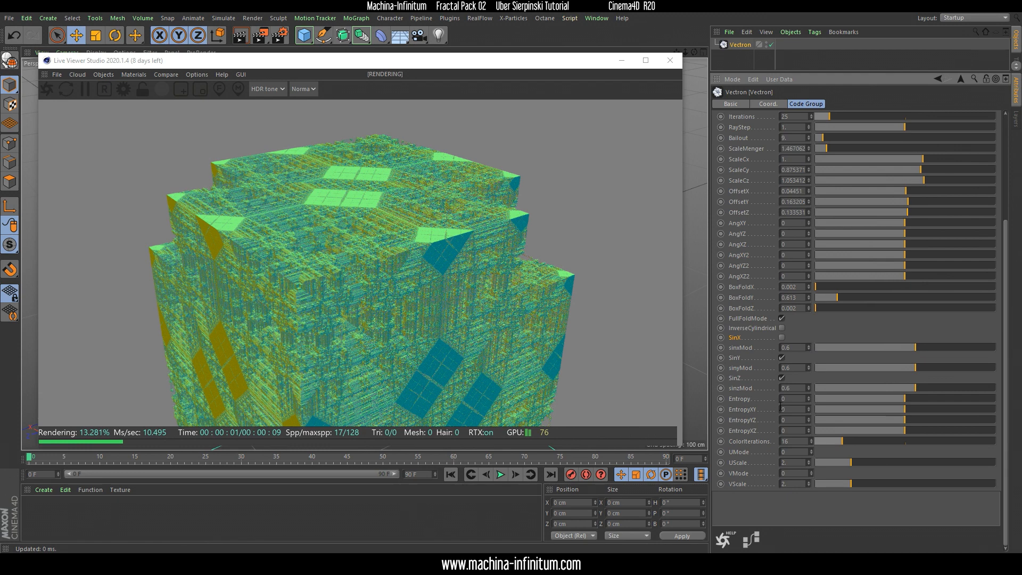
drag(809, 399, 809, 380)
drag(273, 235, 326, 236)
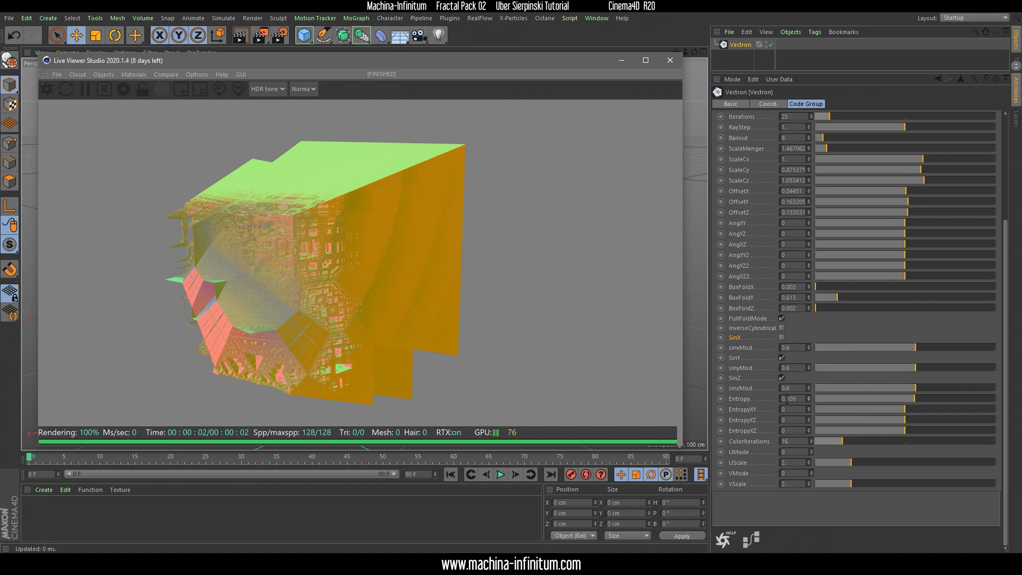
mouse_move(811, 397)
mouse_down()
mouse_move(811, 378)
mouse_move(811, 404)
mouse_up()
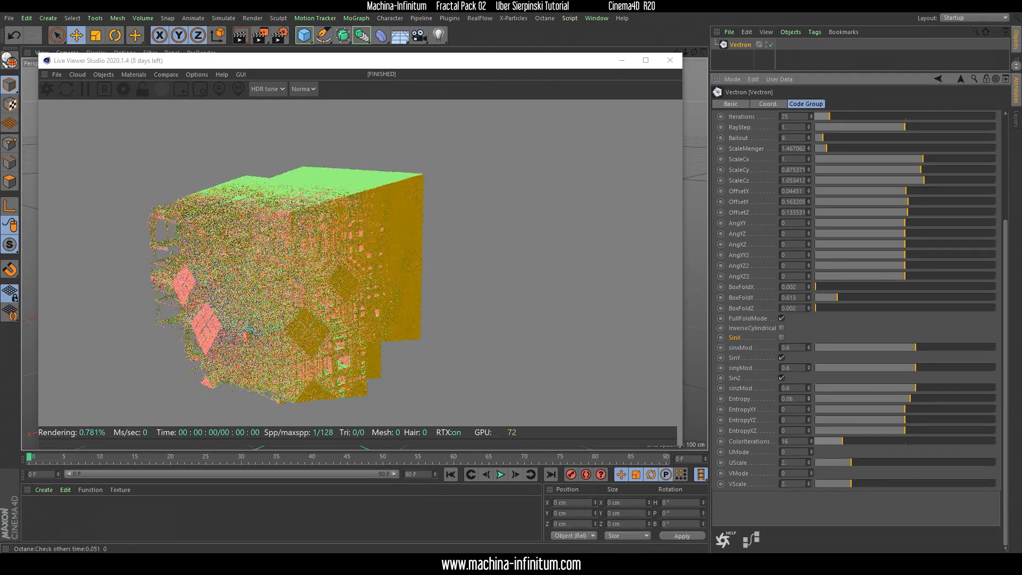
Set the fractal's EntropyXY to -180 and EntropyXZ to about -104.15, leaving EntropyYZ at 0
drag(293, 314, 358, 294)
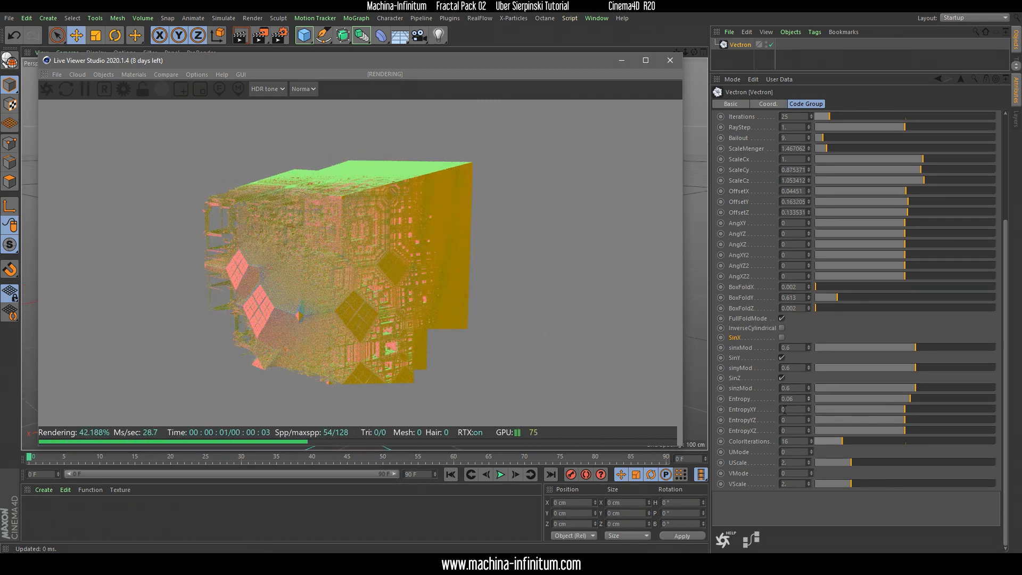
drag(914, 409, 787, 425)
drag(904, 431, 853, 424)
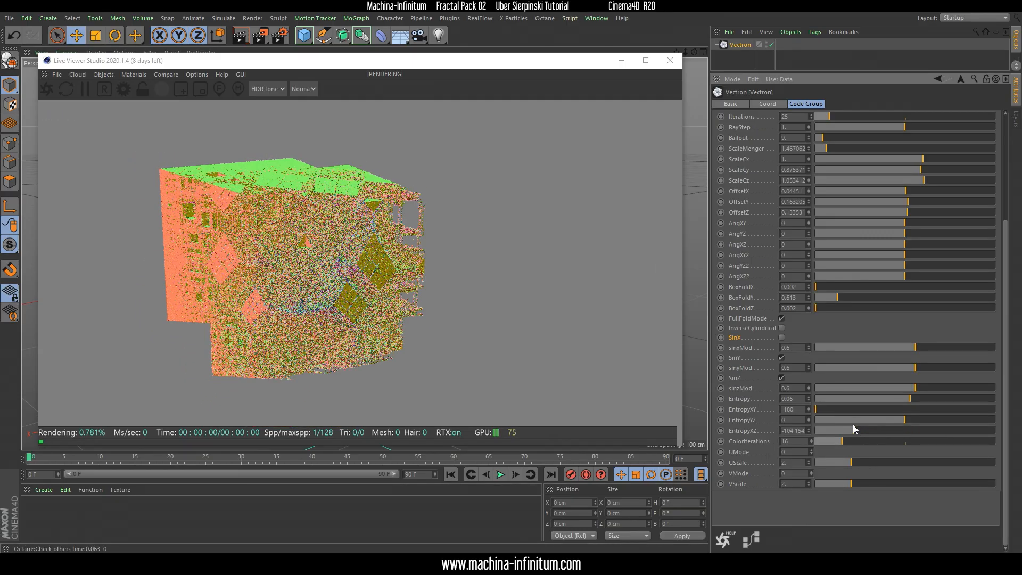
Move in close on the fractal's beam structure and fine-tune EntropyXZ to about -108.4
drag(394, 229, 347, 187)
scroll(399, 168, up, 3)
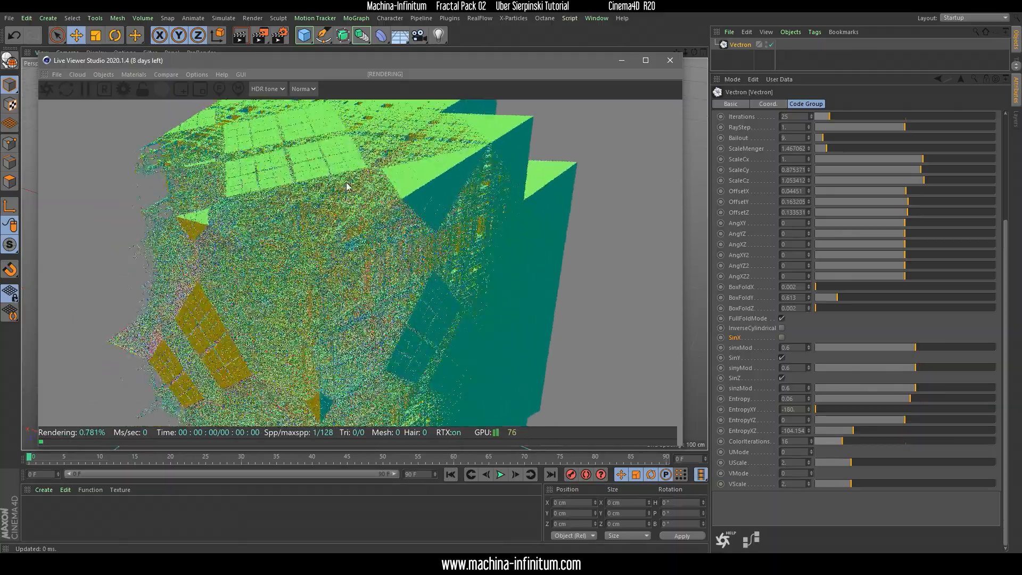
scroll(347, 187, up, 5)
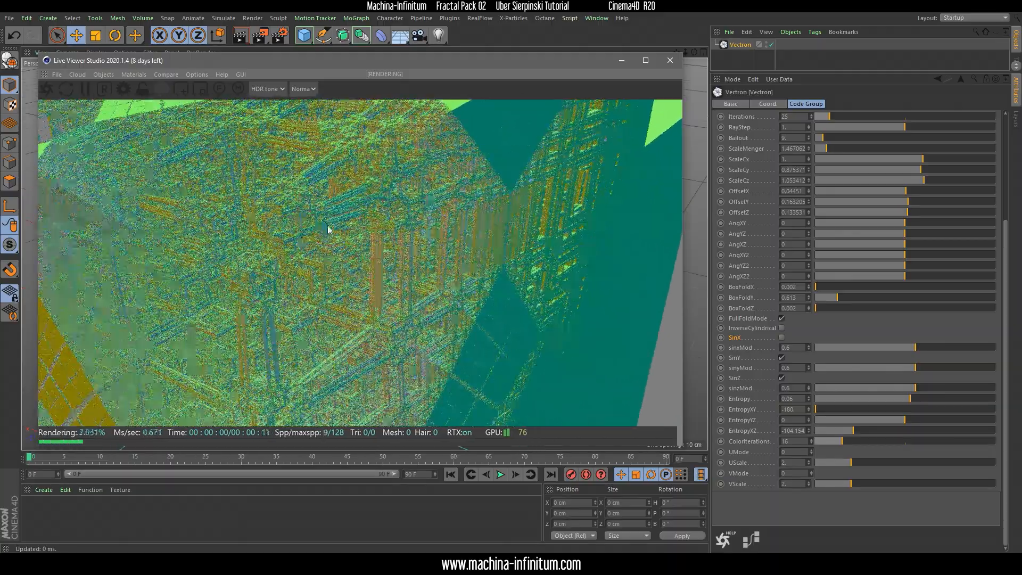
drag(328, 226, 367, 276)
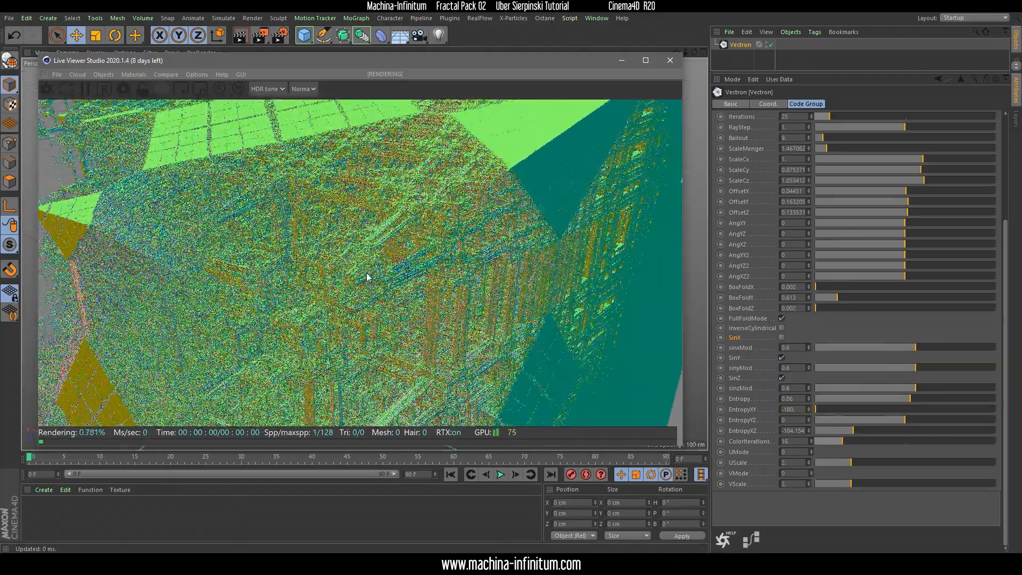
scroll(375, 198, up, 4)
drag(376, 197, 409, 227)
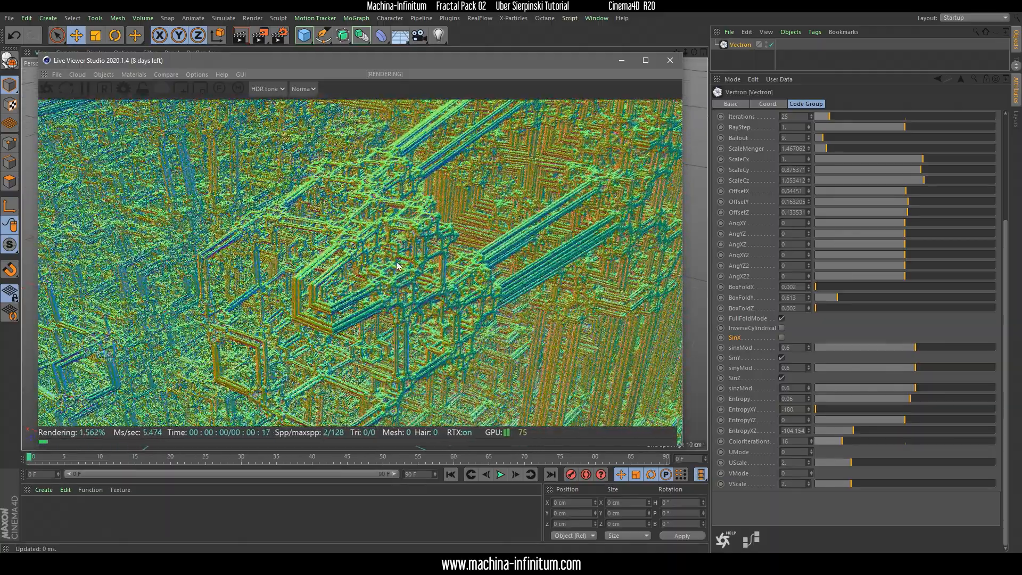
drag(335, 239, 362, 266)
mouse_move(853, 430)
mouse_down()
mouse_move(869, 429)
mouse_move(838, 421)
mouse_move(852, 428)
mouse_up()
Frame the long diagonal beams in the maximized Live Viewer and switch the live render to the DL kernel
drag(357, 215, 350, 258)
drag(202, 254, 321, 196)
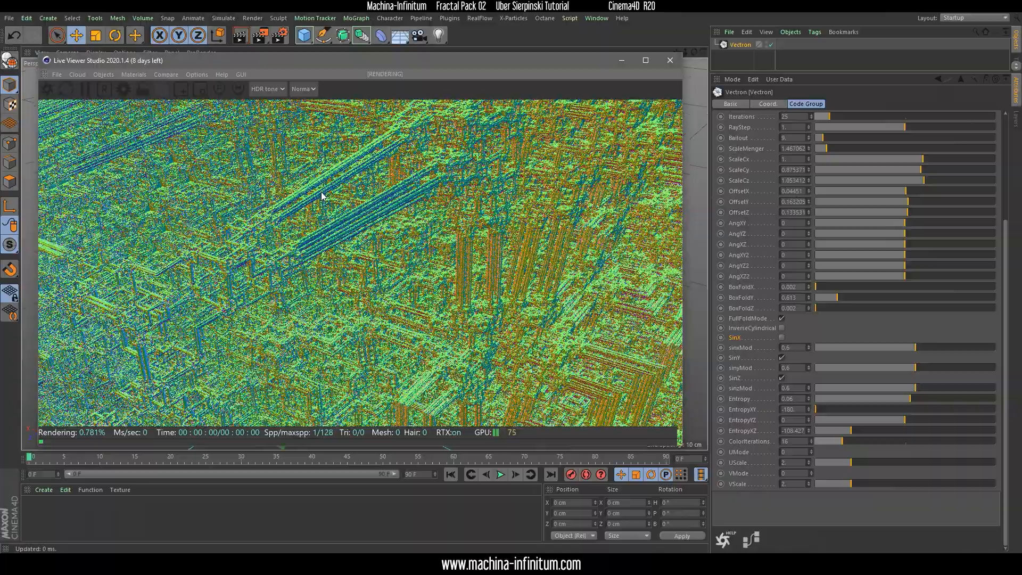
click(645, 60)
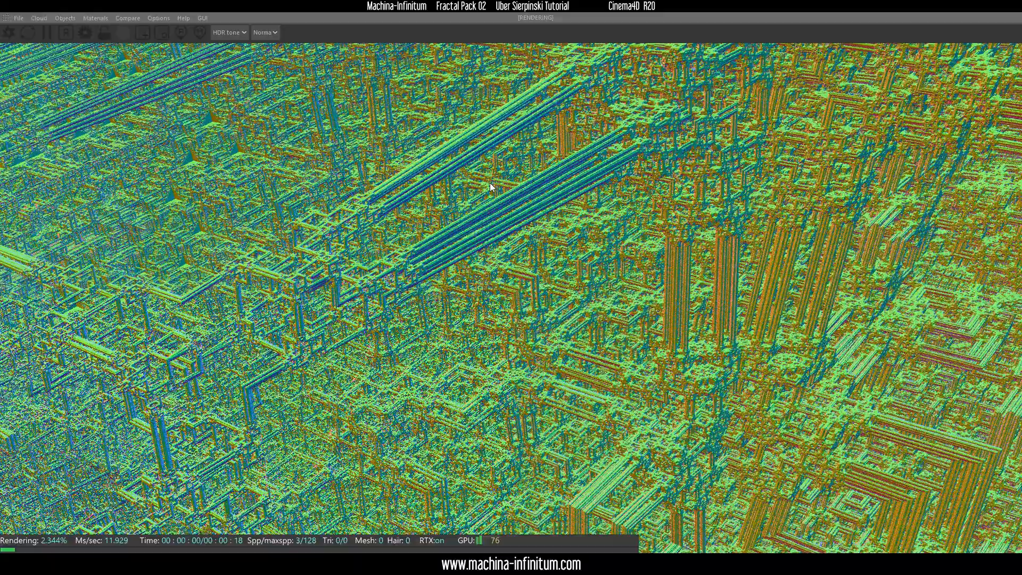
drag(319, 264, 407, 305)
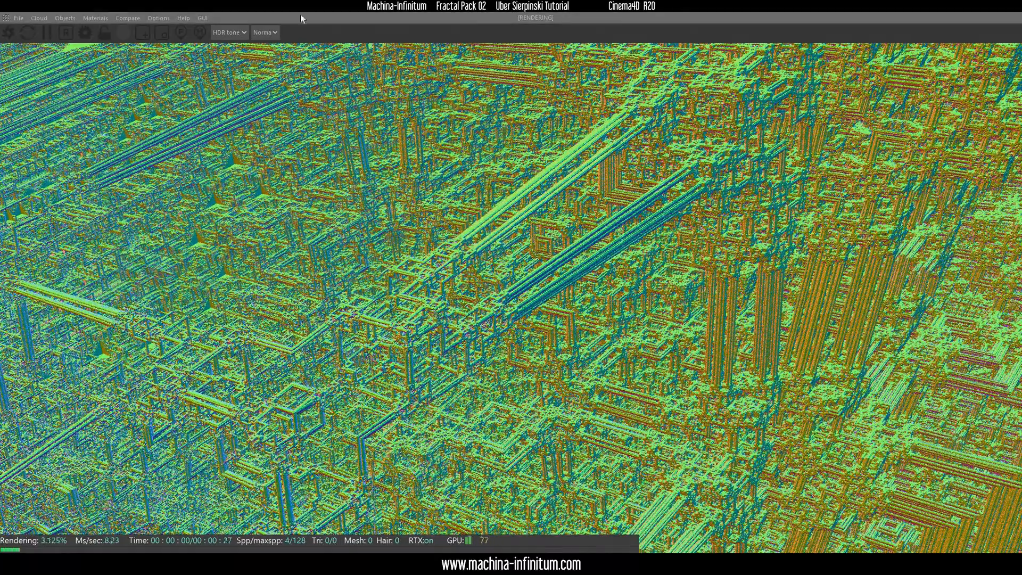
click(263, 28)
click(260, 48)
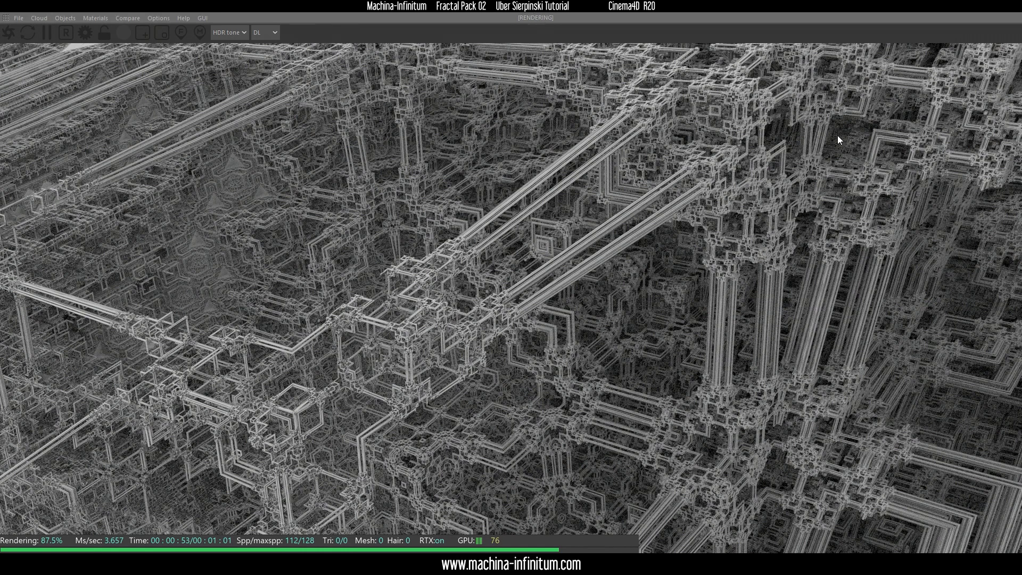
Restore the Live Viewer to a floating window and add an Octane Daylight to the scene
drag(503, 5, 346, 61)
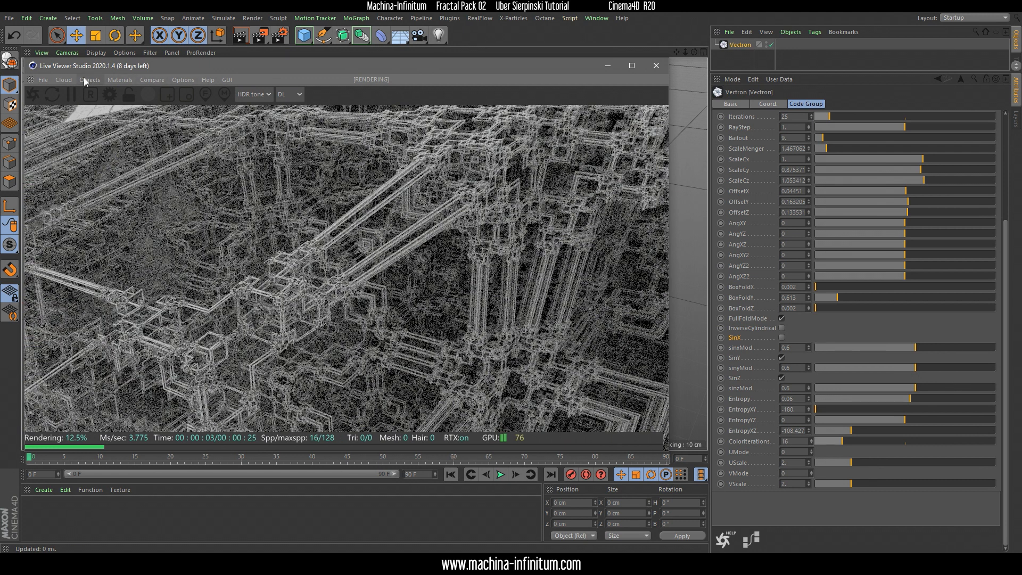
click(85, 79)
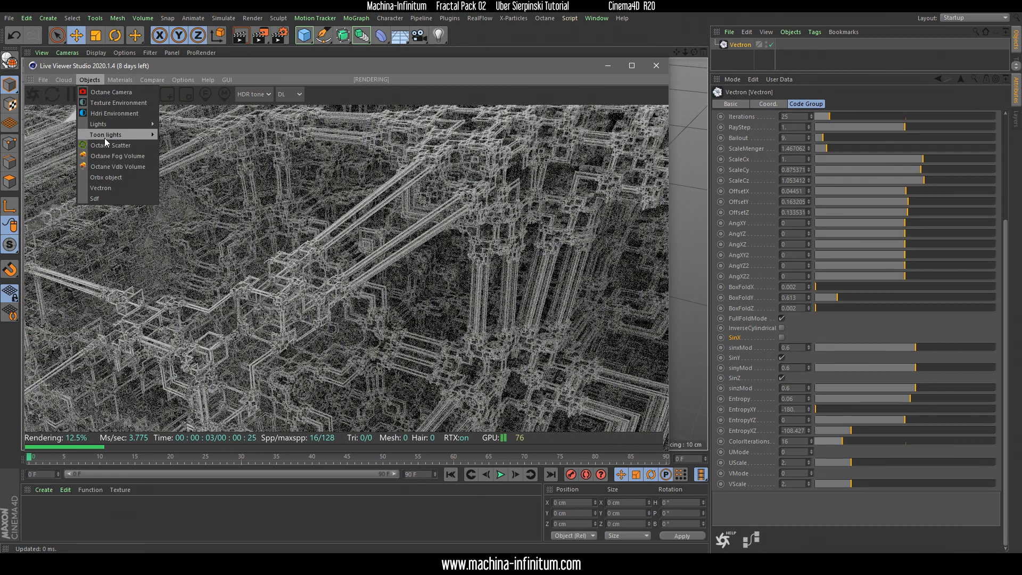
mouse_move(93, 124)
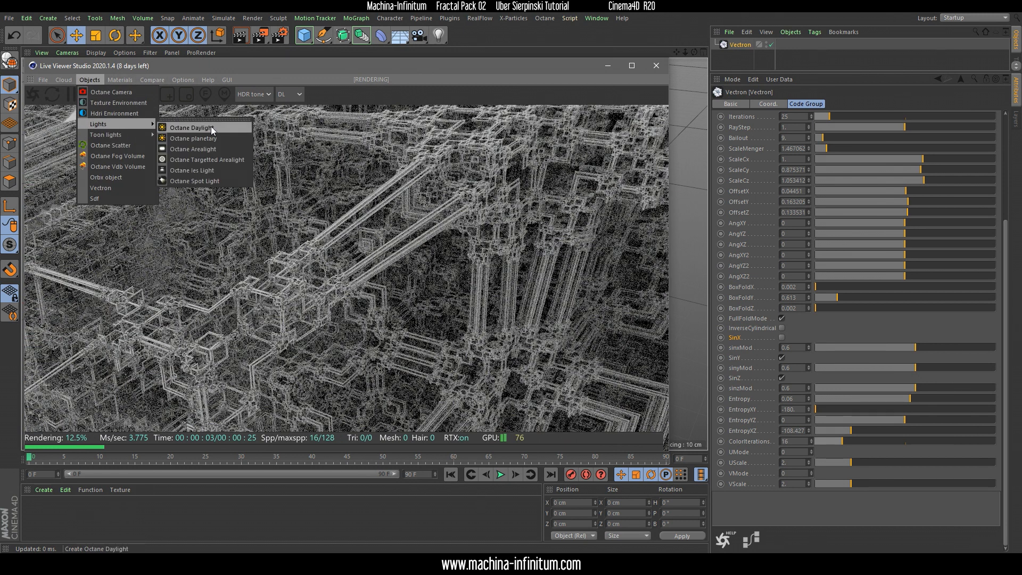
click(211, 127)
click(746, 46)
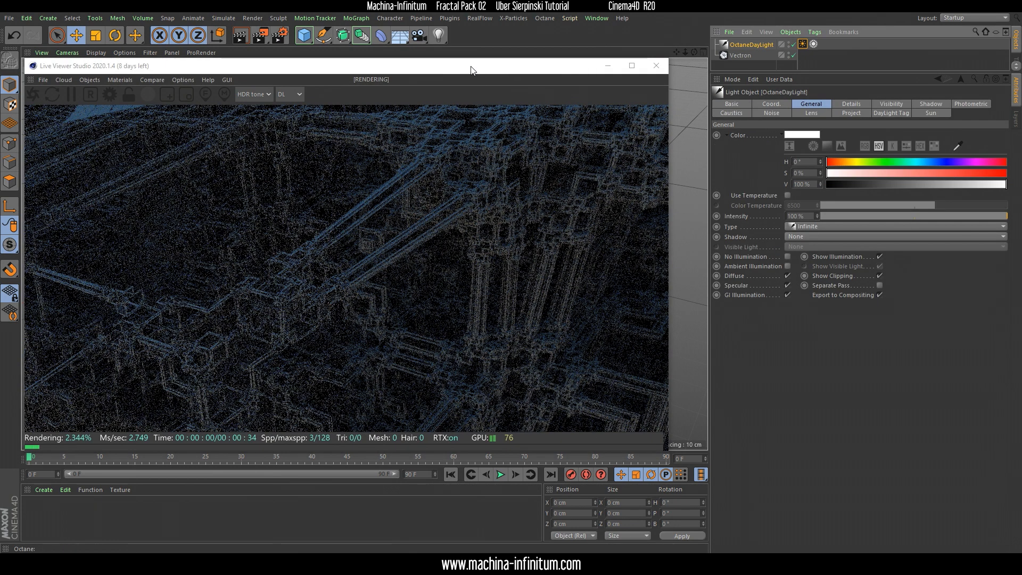
Move the Live Viewer clear of the viewport's light and raise the daylight to about 57 cm on the Y axis
drag(427, 65, 752, 161)
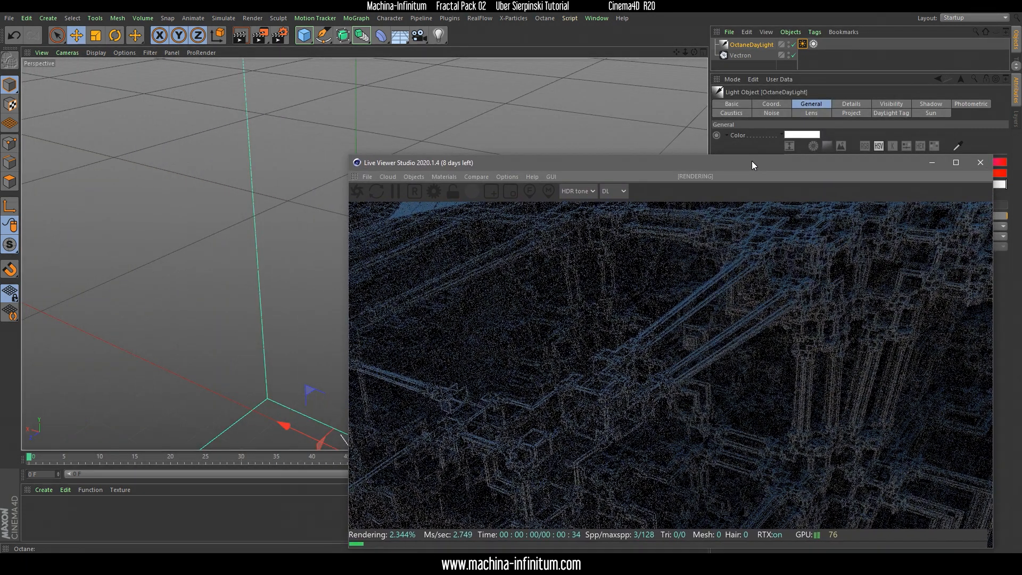
drag(529, 162, 623, 135)
drag(349, 298, 354, 60)
drag(556, 133, 509, 86)
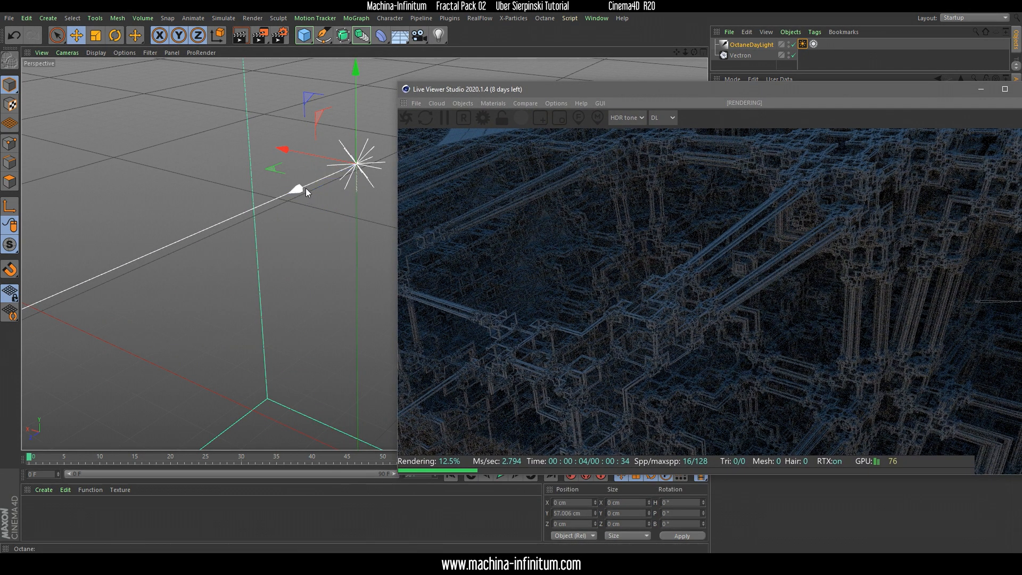
Rotate the daylight to about H -95.8°, P -16.8°, B -16.1° and place the Live Viewer back over the viewport
click(107, 41)
drag(369, 171, 319, 155)
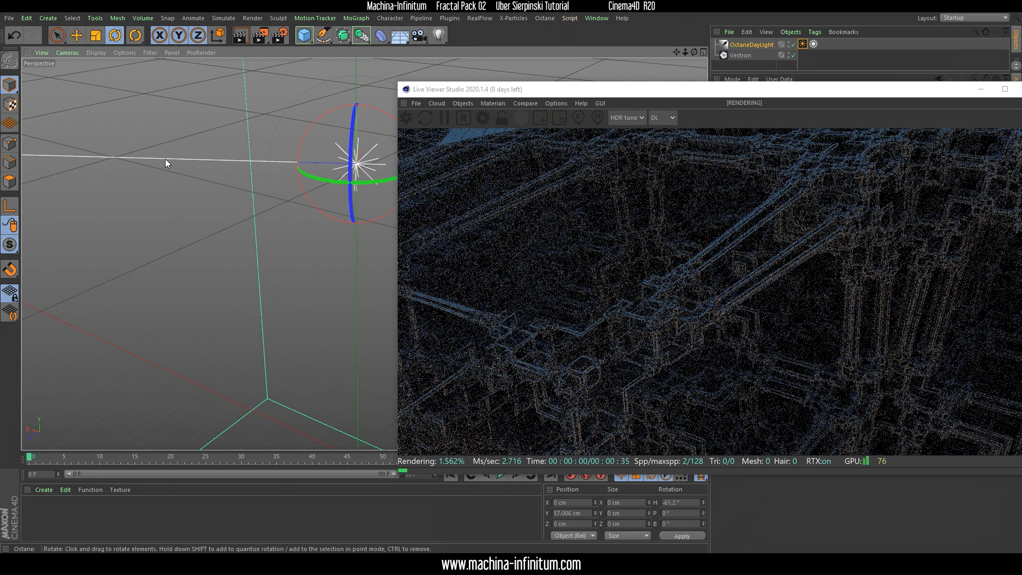
drag(382, 165, 381, 216)
drag(595, 94, 651, 87)
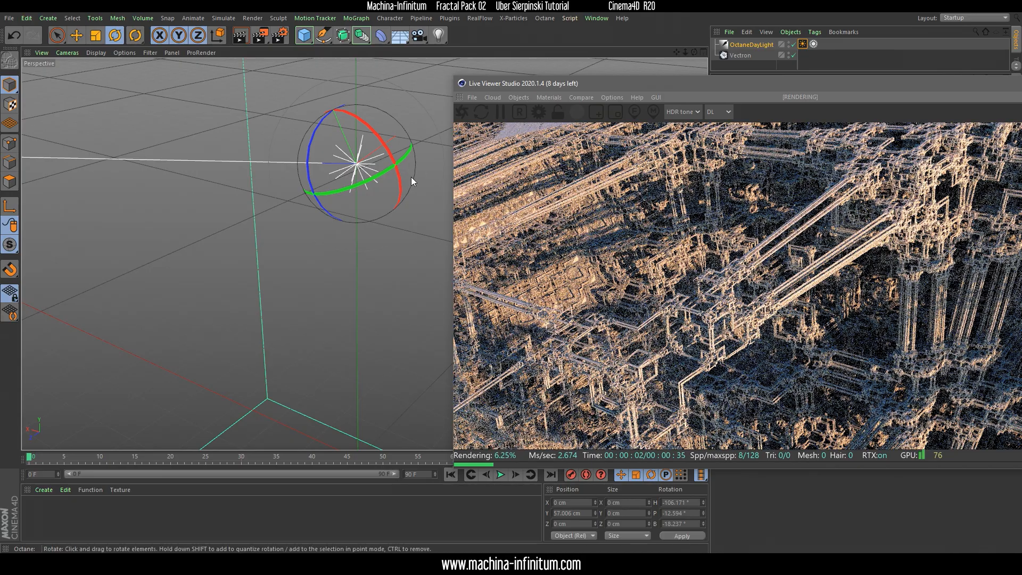
drag(391, 182, 331, 189)
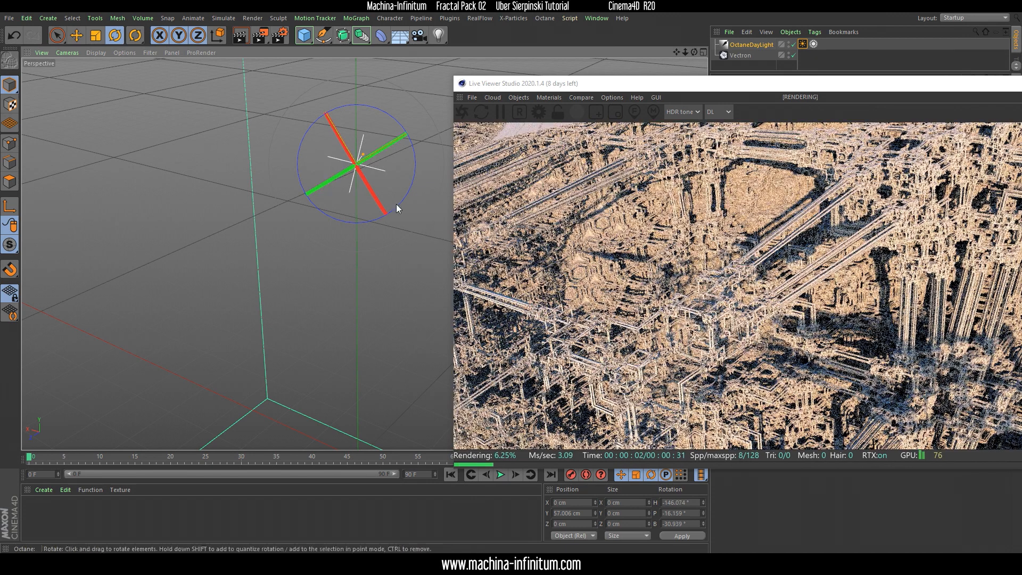
drag(345, 185, 376, 143)
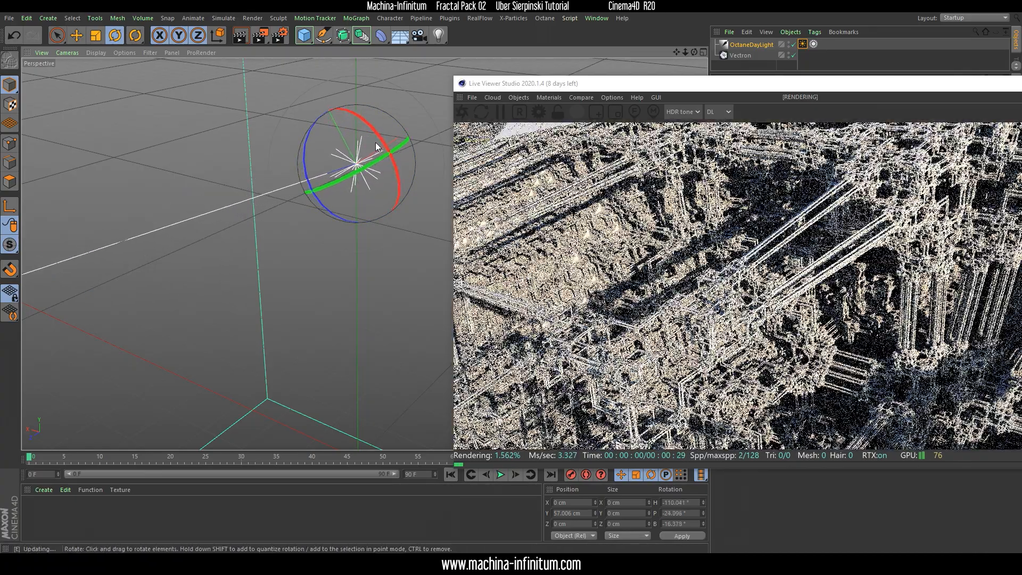
drag(387, 185, 405, 192)
drag(767, 87, 386, 71)
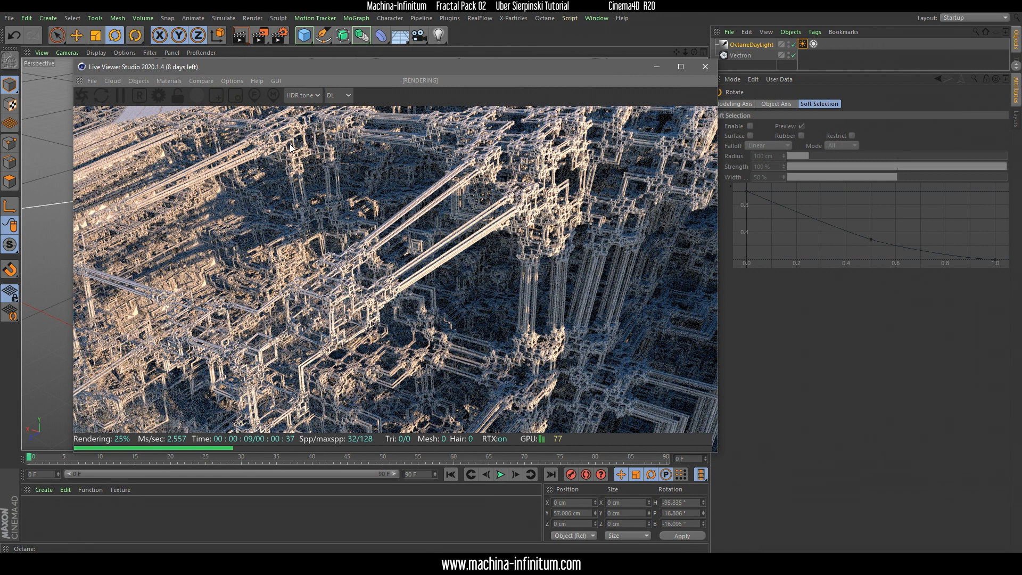
Create a new Octane Material in the material manager
click(69, 524)
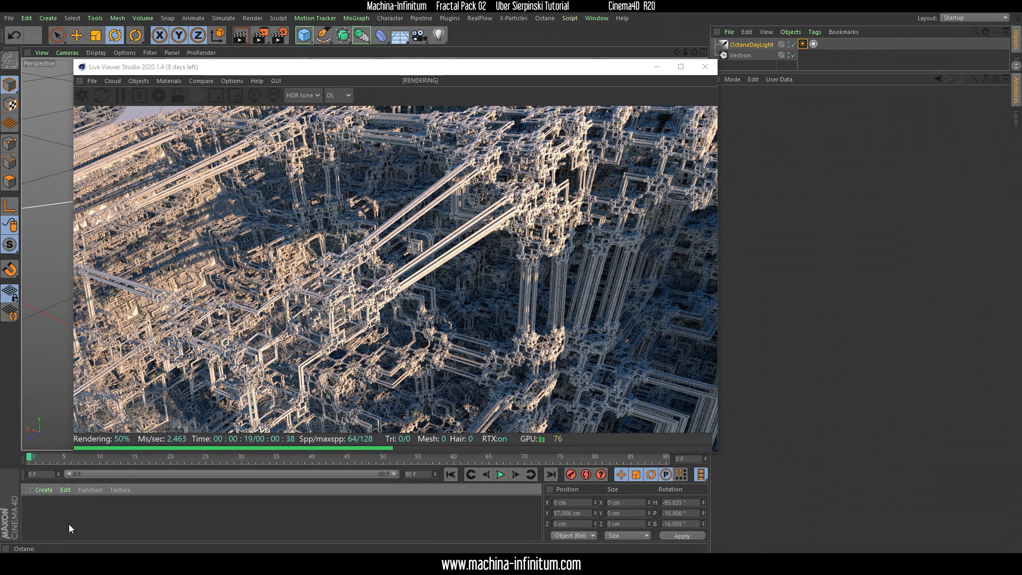
click(45, 489)
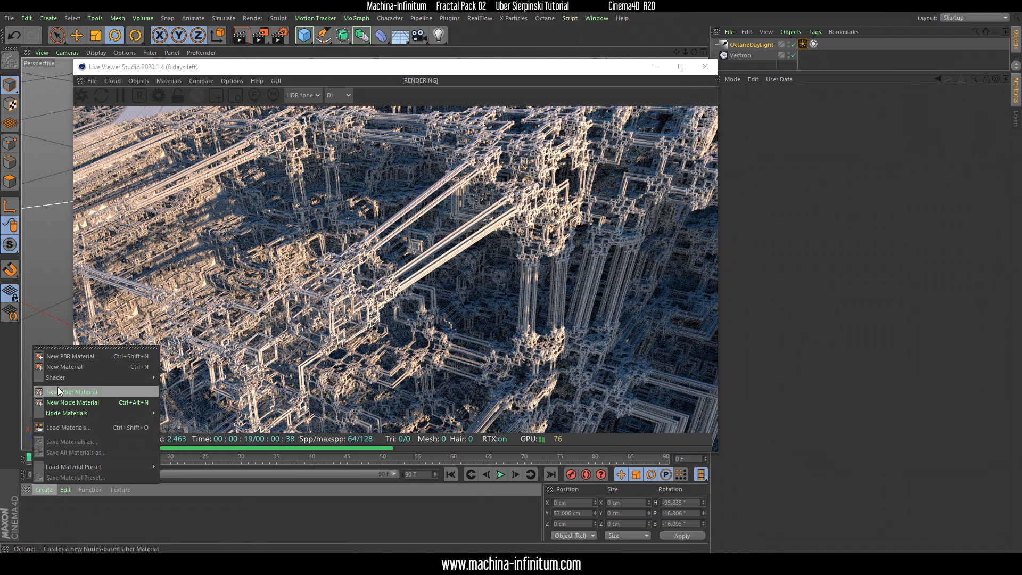
mouse_move(75, 381)
mouse_move(217, 376)
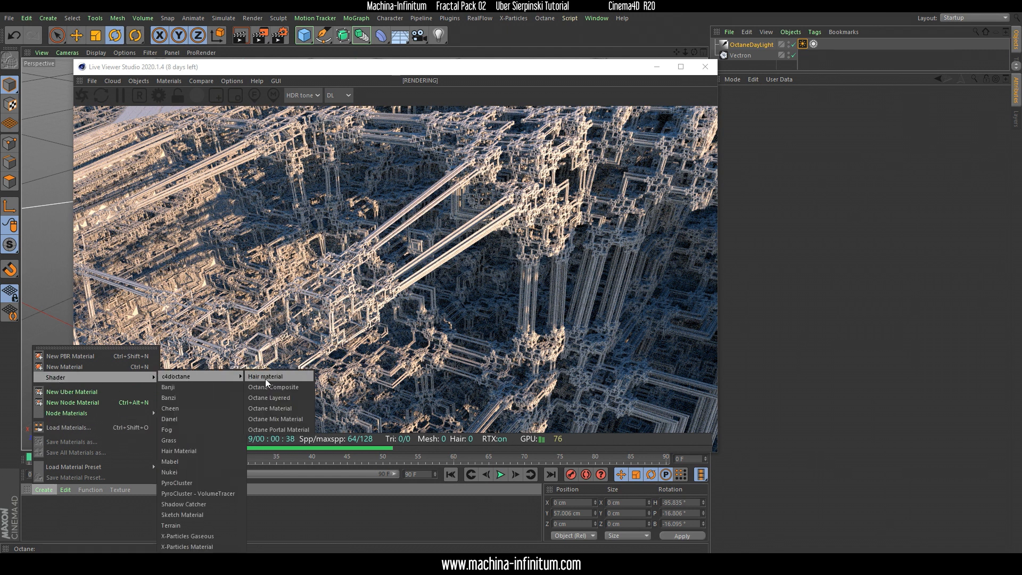
click(283, 408)
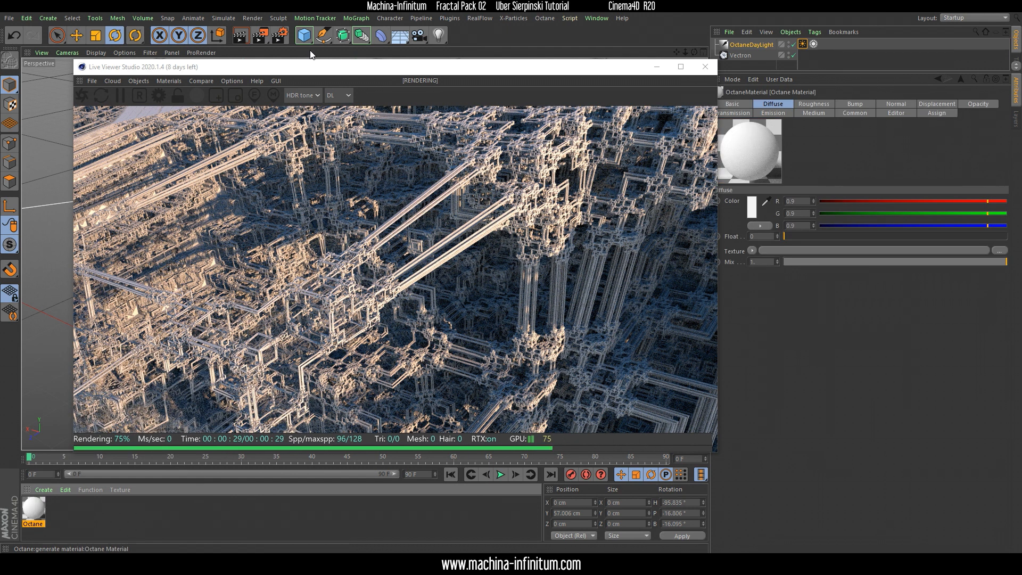
Open the new Octane Material in the Octane Node Editor and enlarge the editor window
drag(228, 65, 327, 53)
double_click(33, 508)
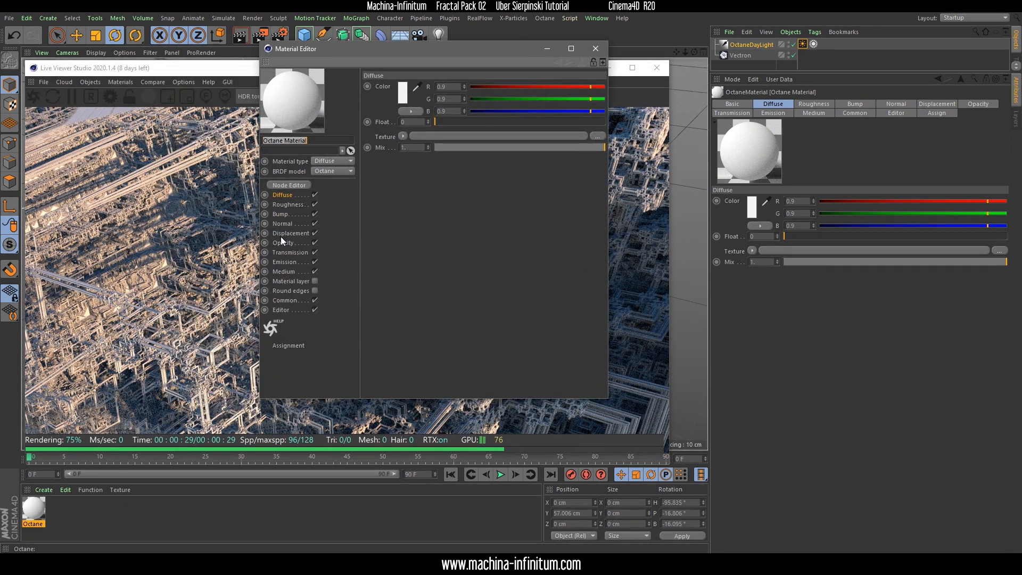
click(289, 185)
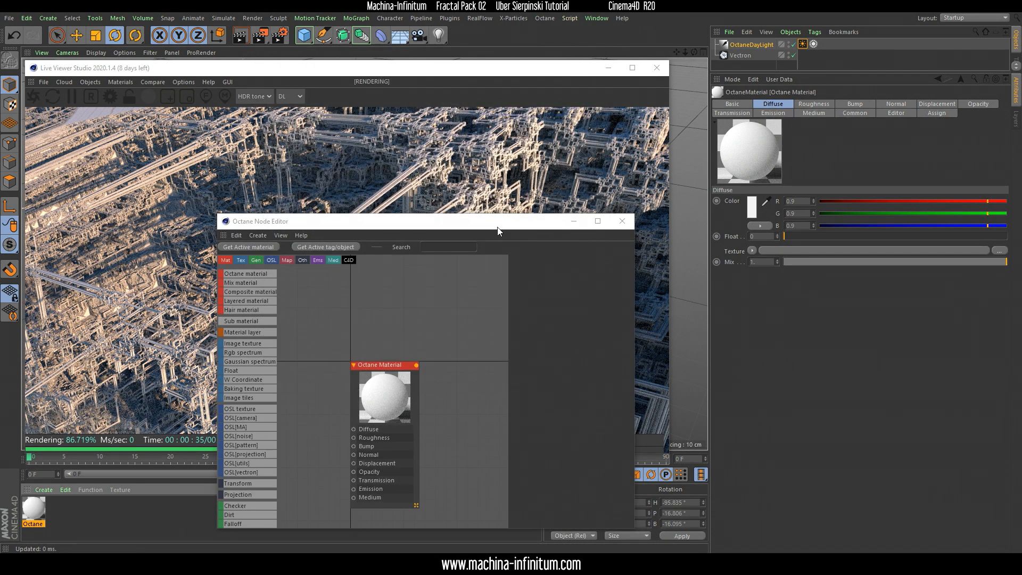
drag(496, 227, 558, 107)
drag(696, 414, 807, 472)
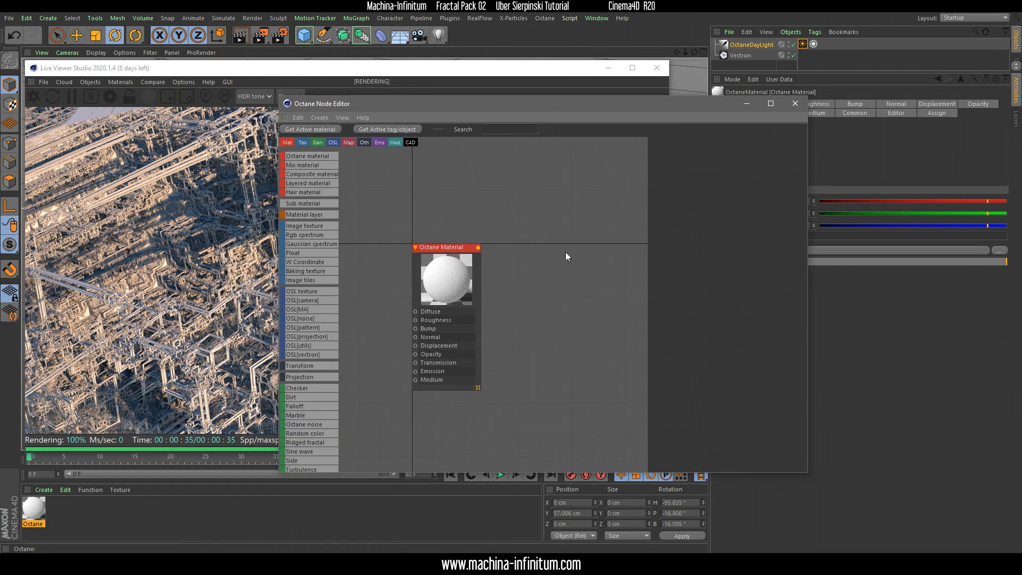
Narrow the Live Viewer, set the Node Editor beside it and shift the material node to leave room for its inputs
drag(315, 66, 299, 53)
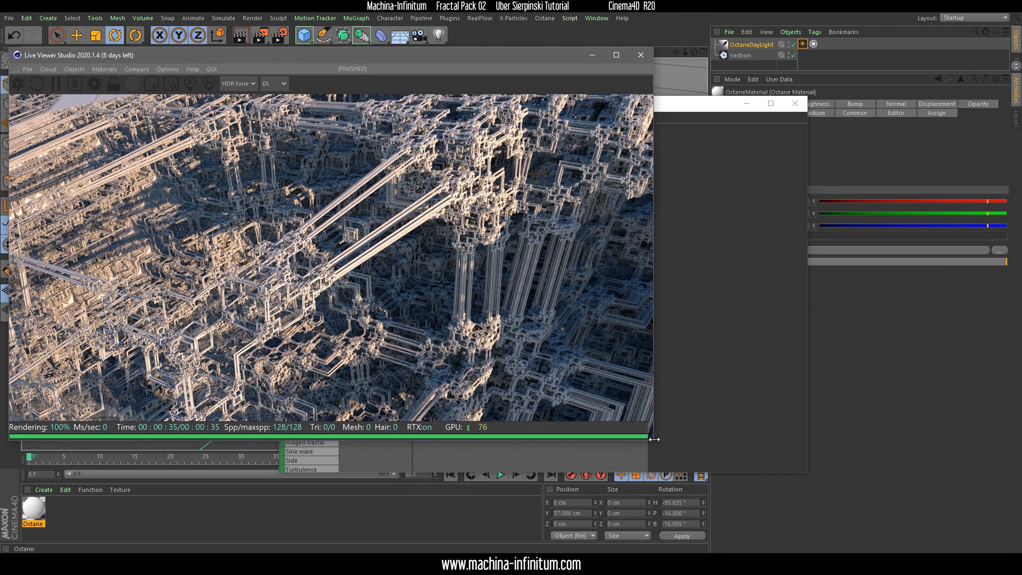
drag(650, 441, 338, 457)
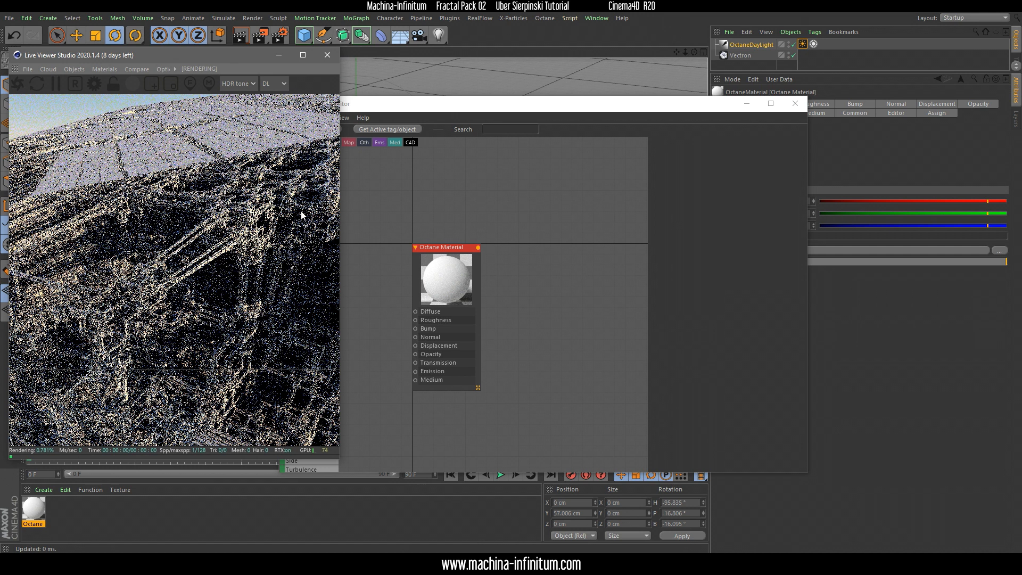
drag(435, 111, 542, 68)
drag(568, 232, 672, 183)
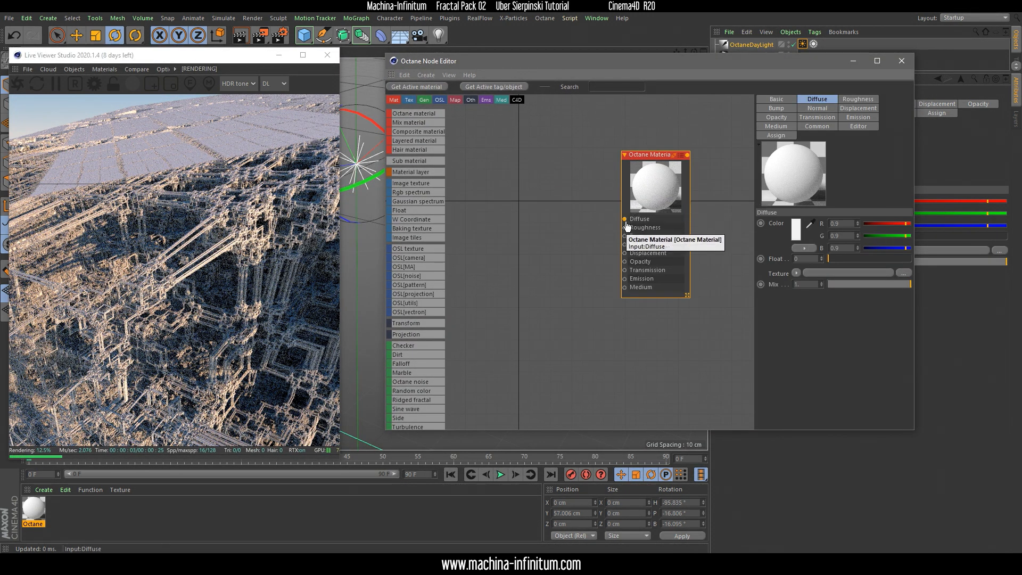
Add an Octane gradient node feeding the material's Diffuse input
drag(624, 219, 585, 243)
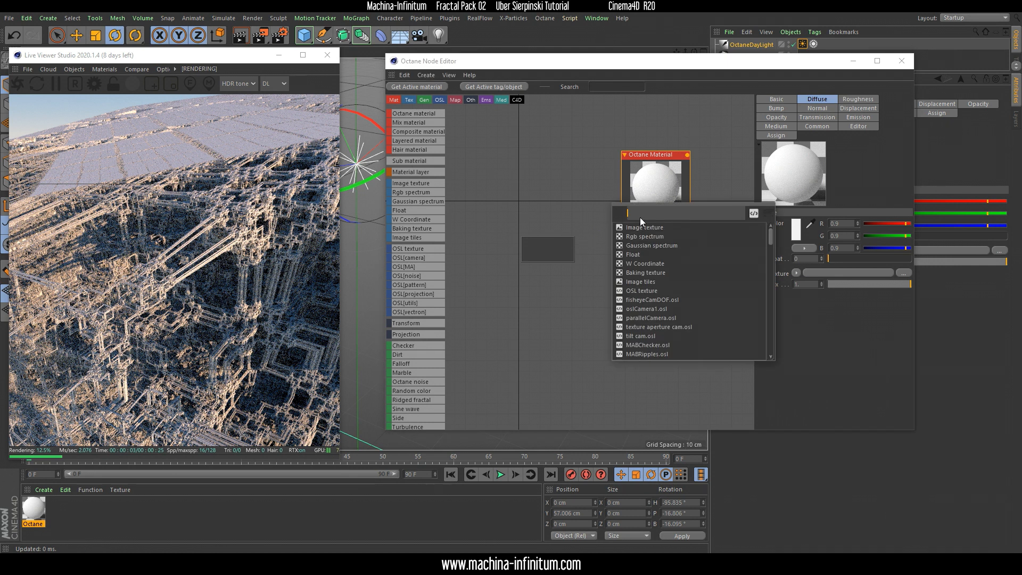
text(GRAD)
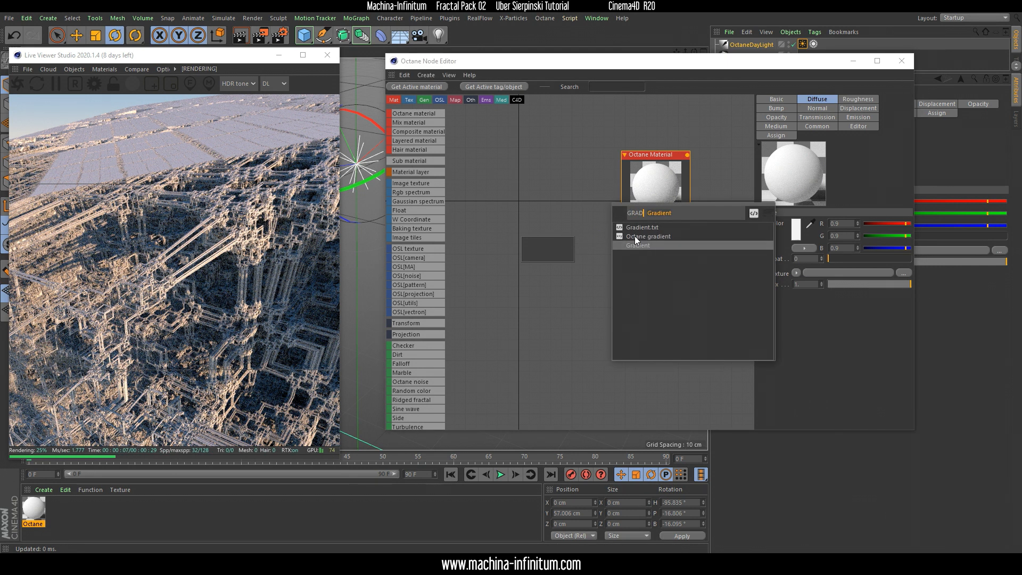
click(640, 236)
Feed the gradient's Texture input from the Gradient.txt OSL script and place the Osl Texture node in line before the gradient
drag(536, 241, 495, 242)
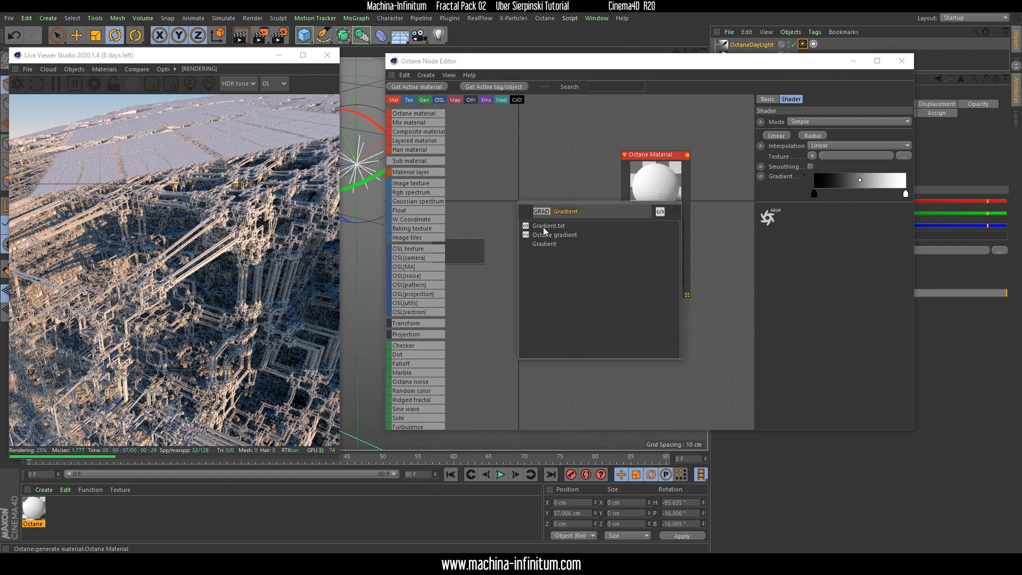
click(549, 225)
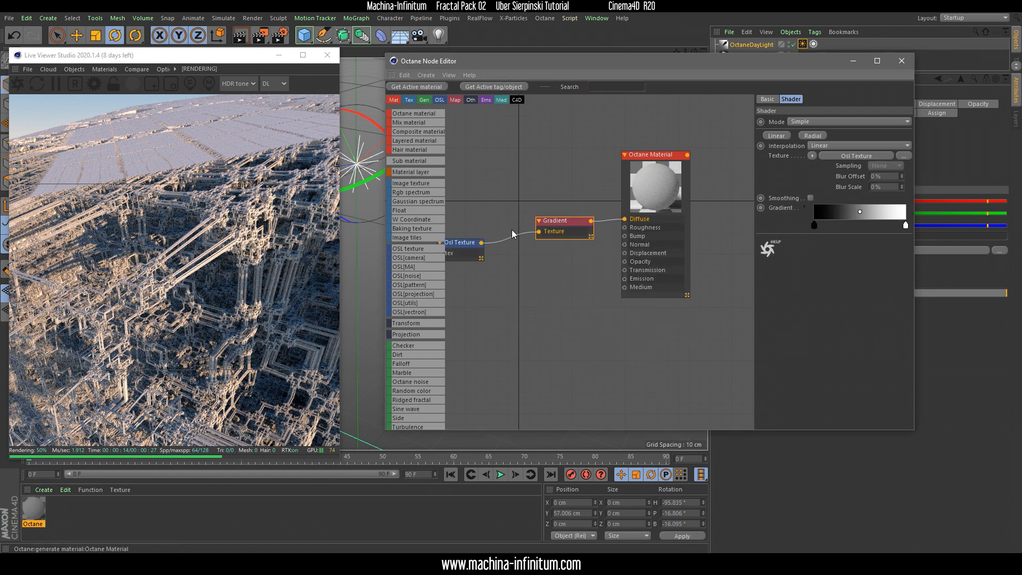
click(477, 241)
drag(469, 242, 499, 222)
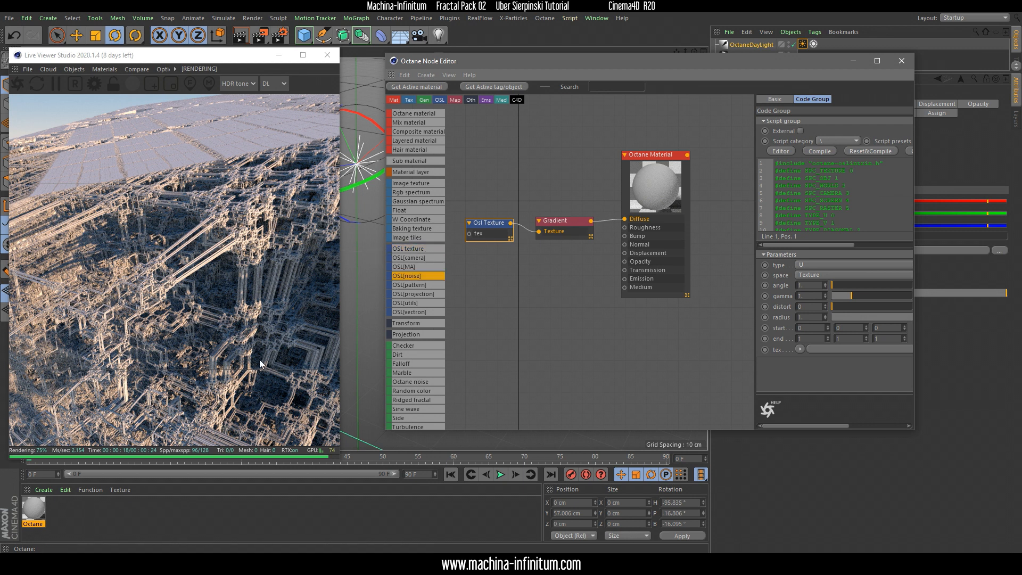
Locate Gradient.txt in the VECTRON-FORMULAS folder in File Explorer and review the script code of the Osl Texture node
key(alt+Tab)
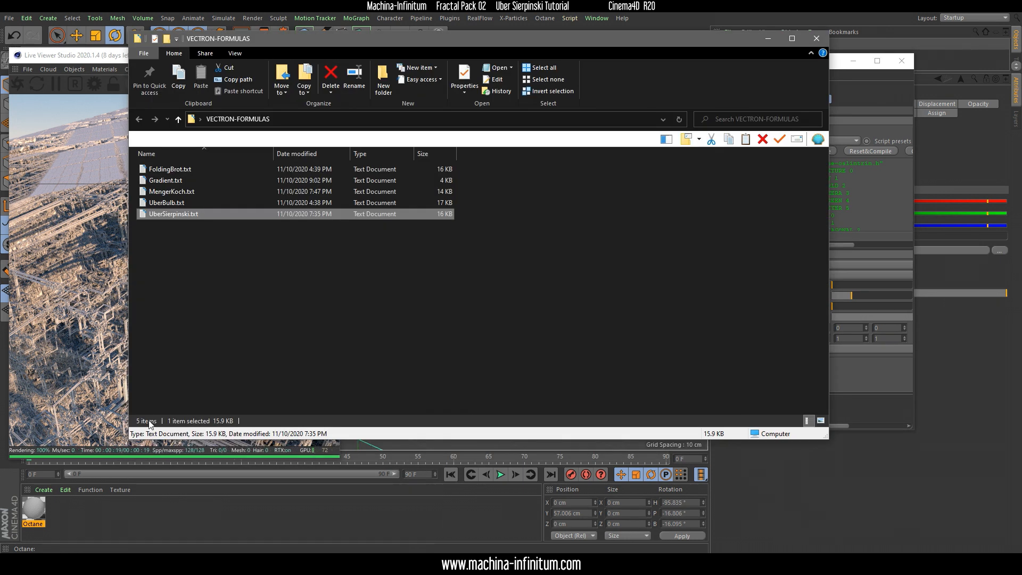
click(139, 181)
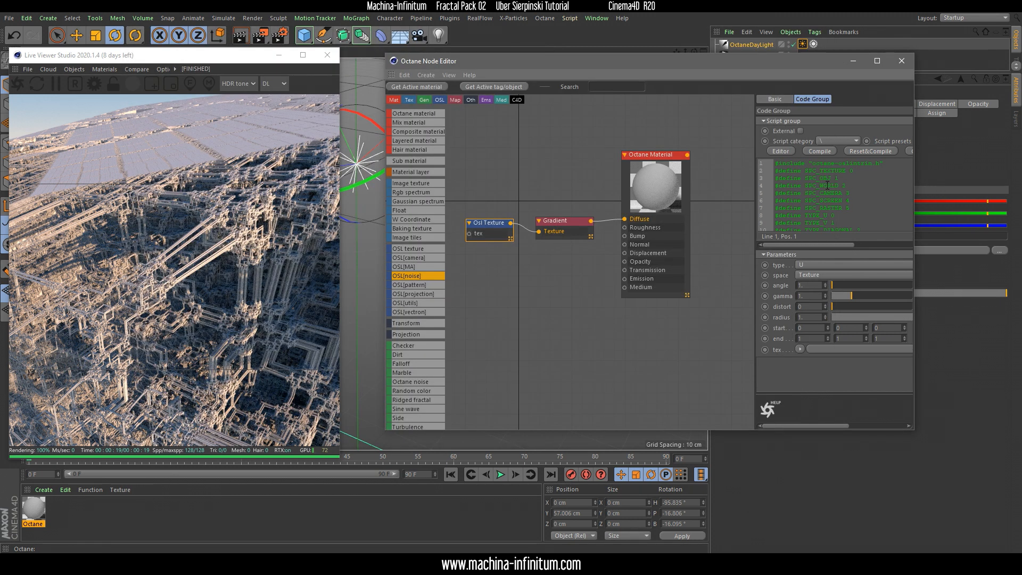
click(758, 40)
scroll(853, 183, down, 20)
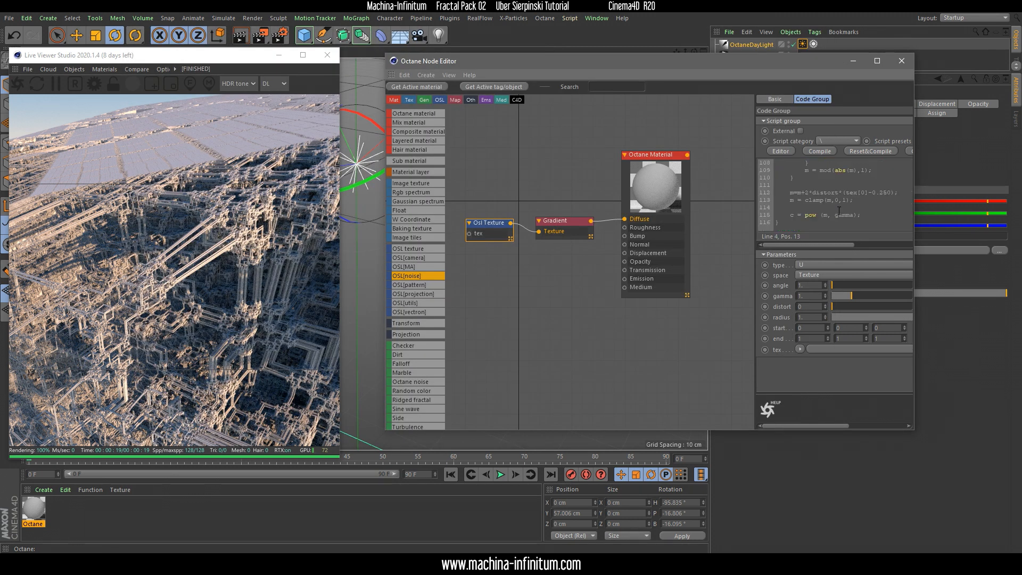
drag(491, 222, 499, 226)
Select the Gradient node, expand its gradient knot settings and enlarge the Node Editor with a wider parameter area
click(565, 226)
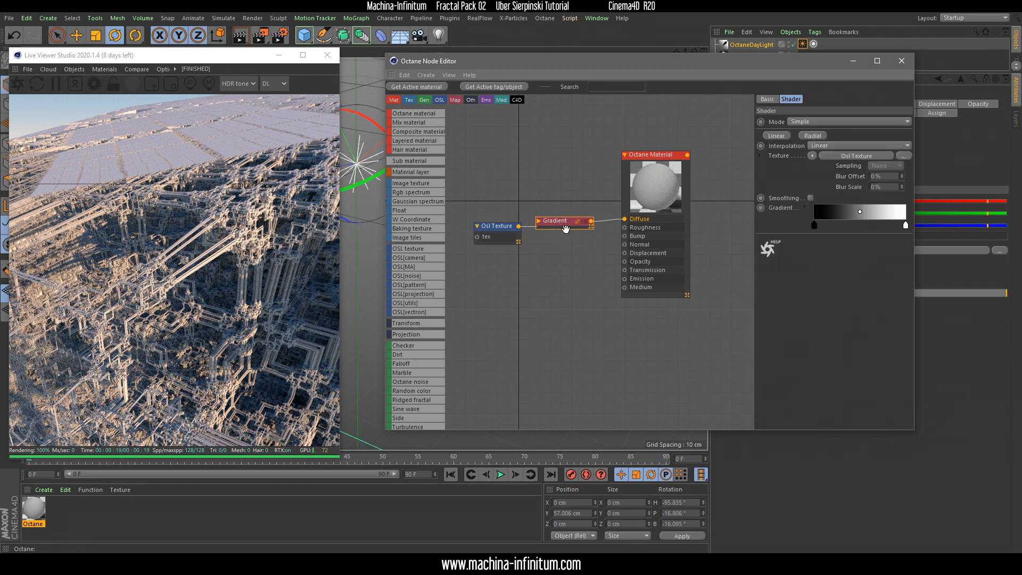
double_click(559, 228)
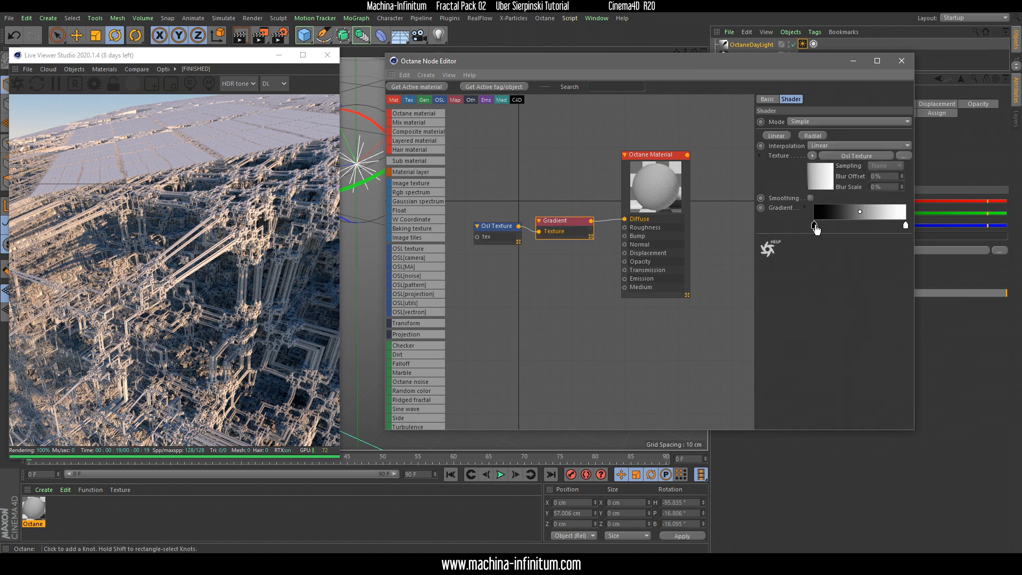
click(804, 207)
drag(761, 62, 595, 53)
drag(749, 424, 924, 463)
drag(710, 381, 611, 365)
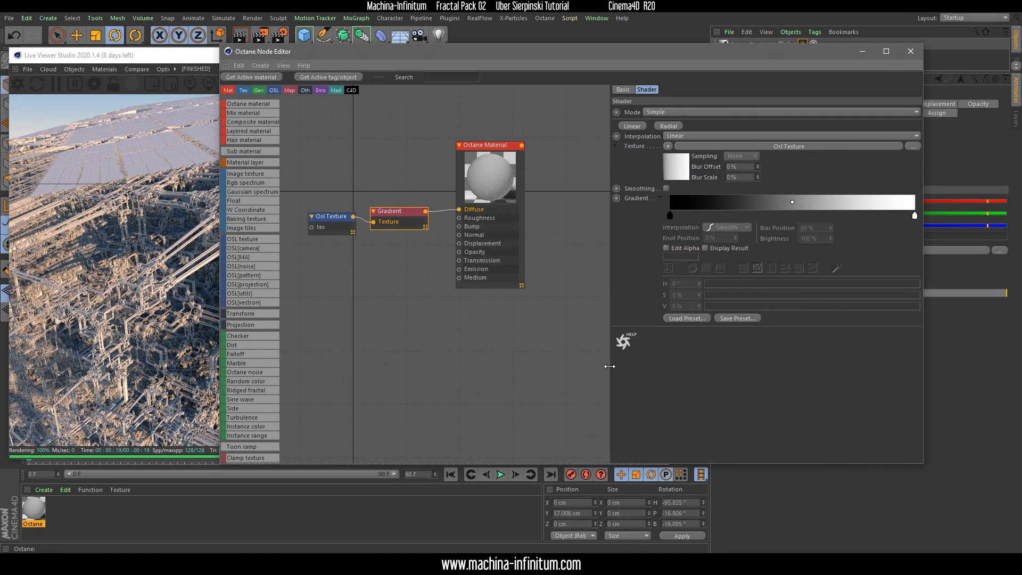
Load the stepped green, cream, orange and red preset into the Gradient node
click(685, 317)
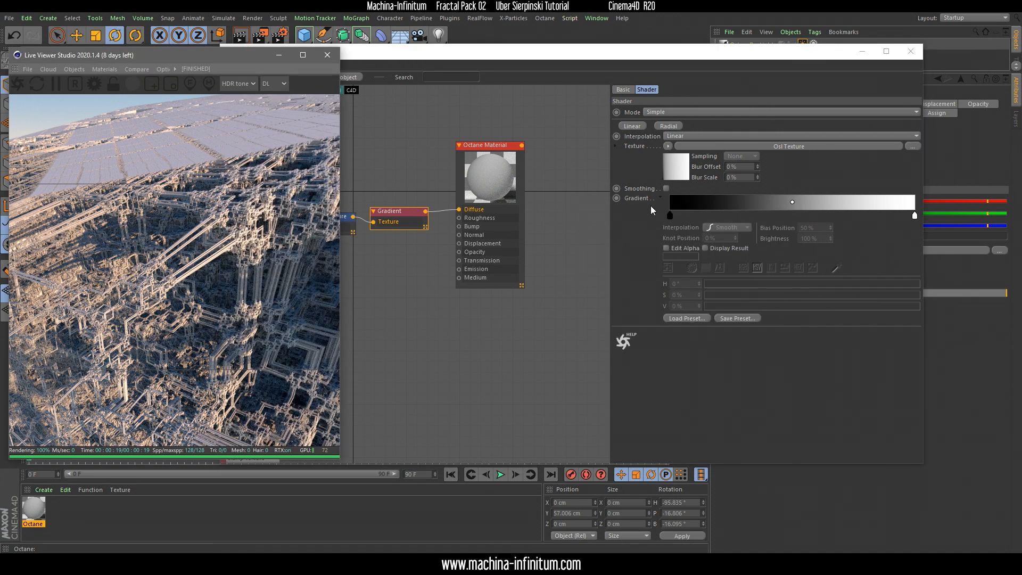
click(659, 198)
click(660, 198)
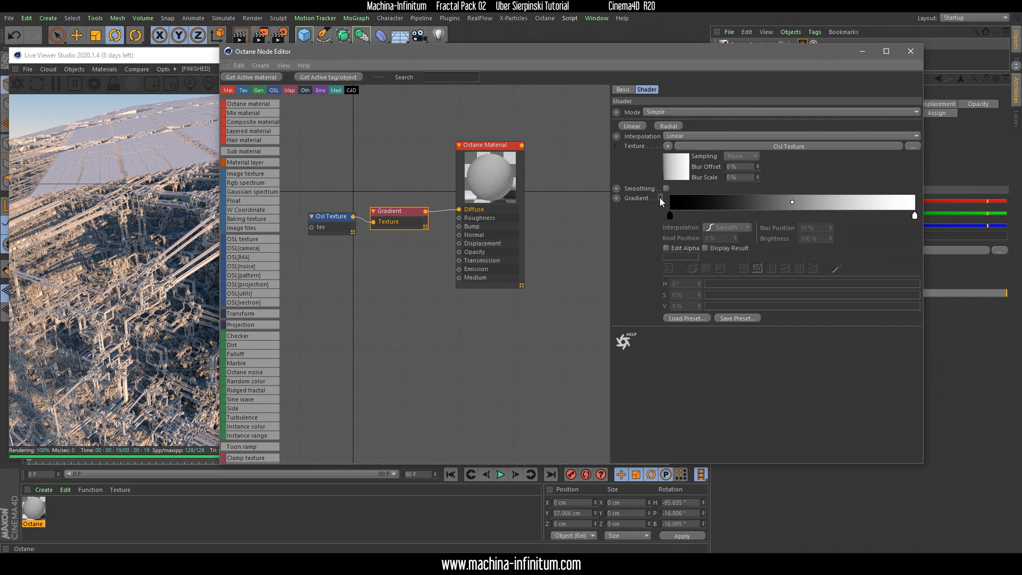
click(675, 319)
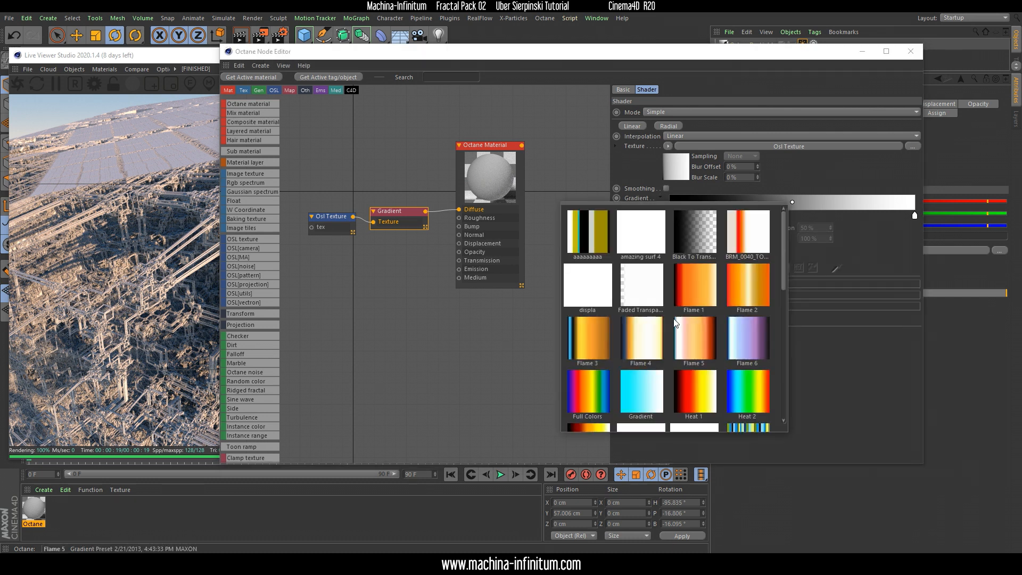
scroll(718, 330, down, 3)
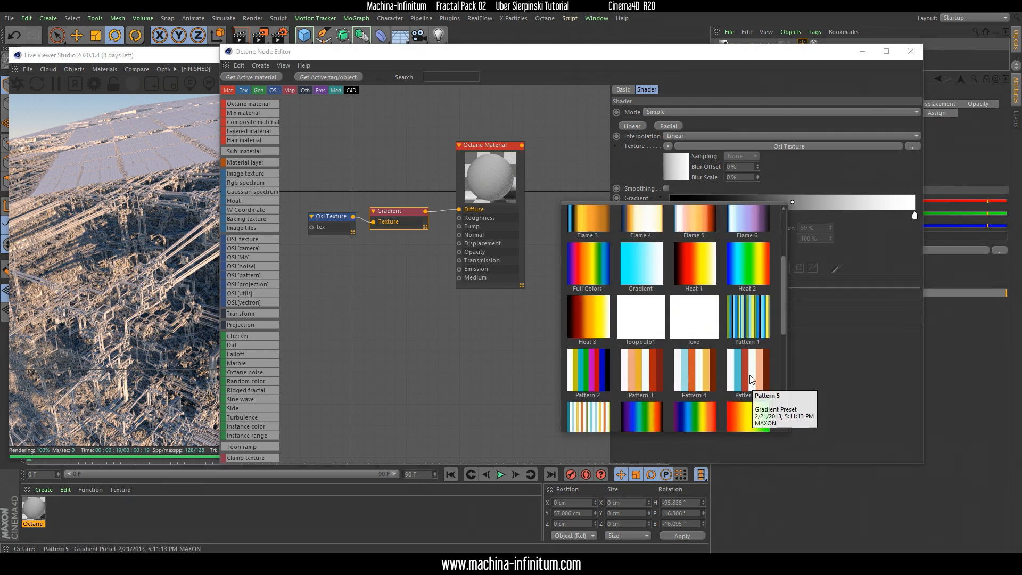
scroll(678, 306, down, 5)
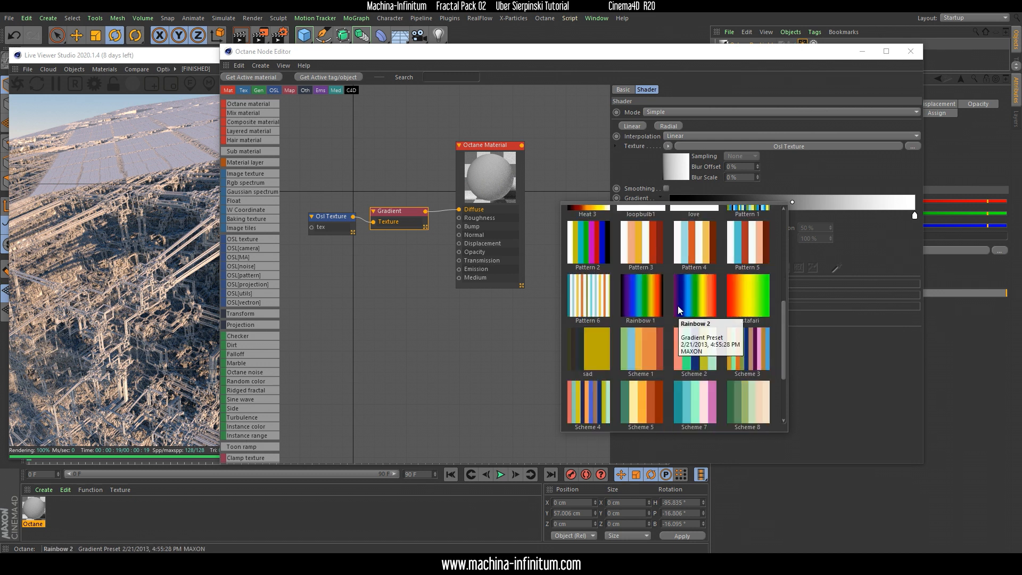
click(639, 334)
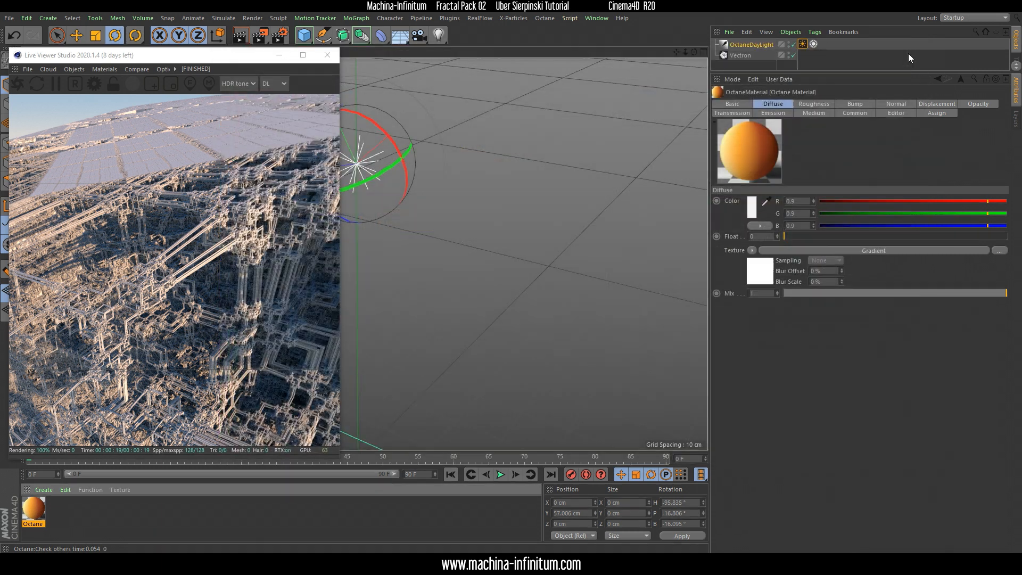
Close the Node Editor, assign the gradient material to the Vectron object and enlarge the Live Viewer over the viewport
click(910, 52)
drag(83, 504, 745, 55)
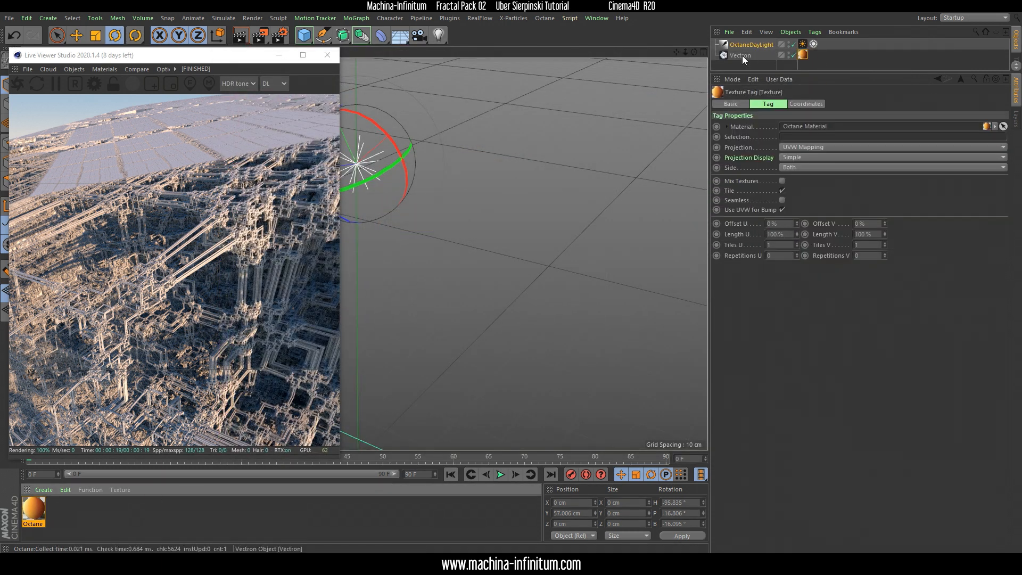
drag(226, 60, 310, 69)
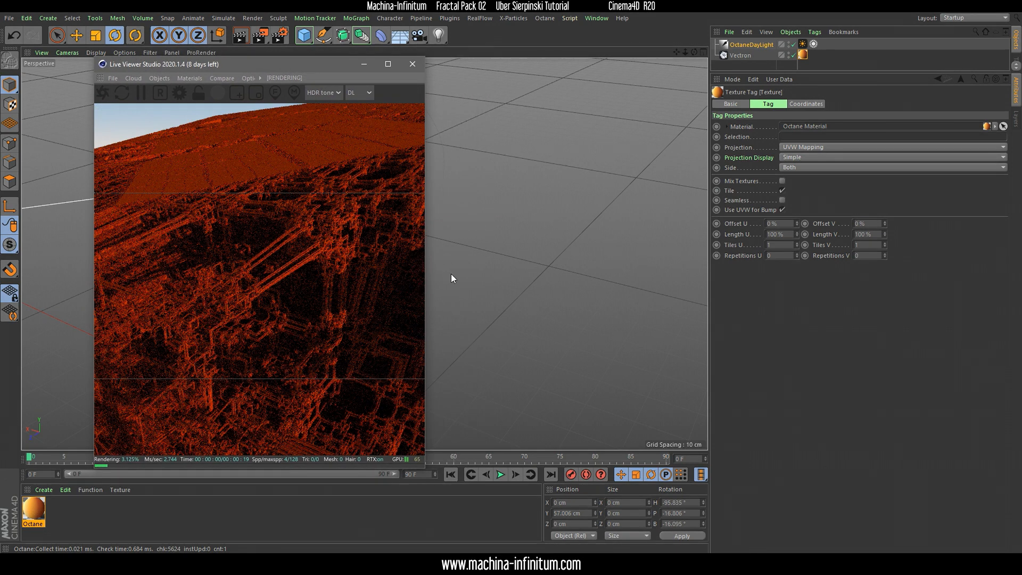
drag(426, 469, 683, 437)
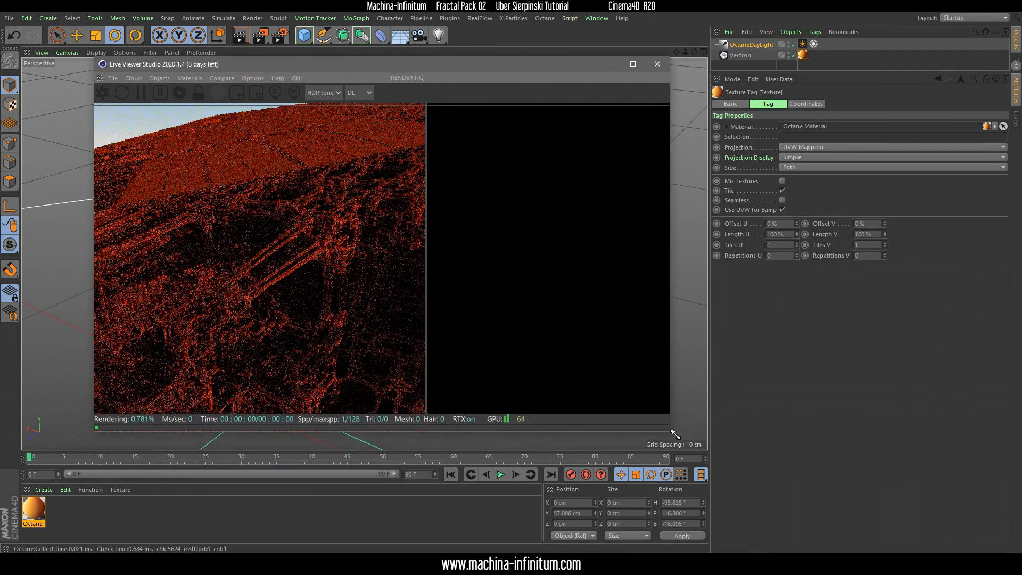
drag(433, 74, 383, 68)
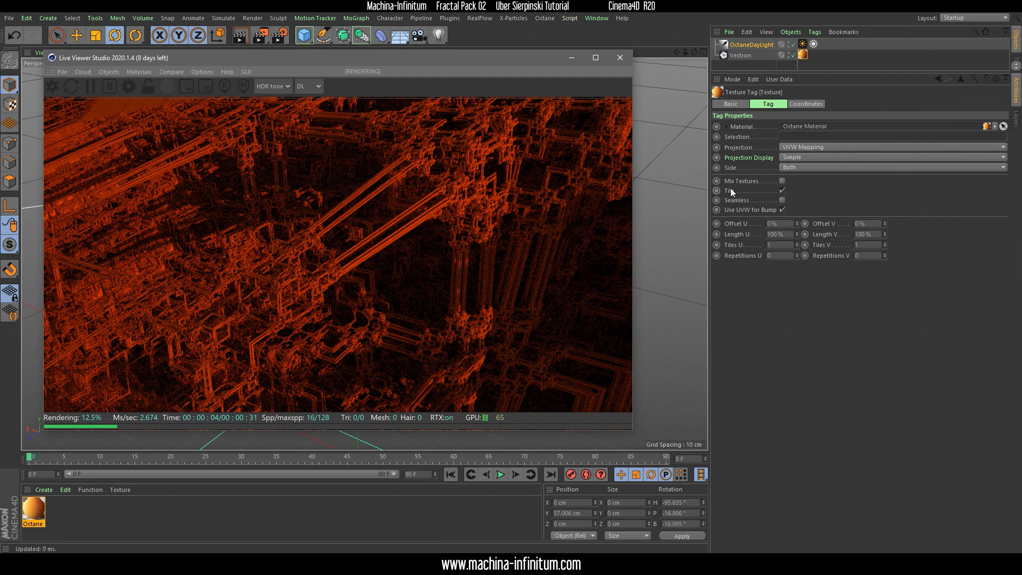
Set the Vectron object's UMode script parameter to 1
click(742, 55)
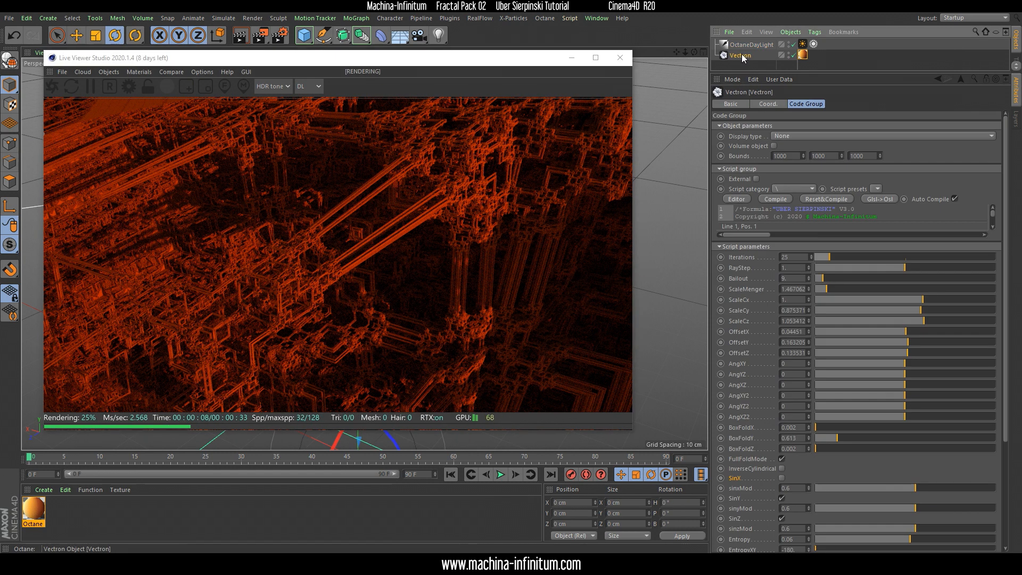
scroll(1005, 245, down, 5)
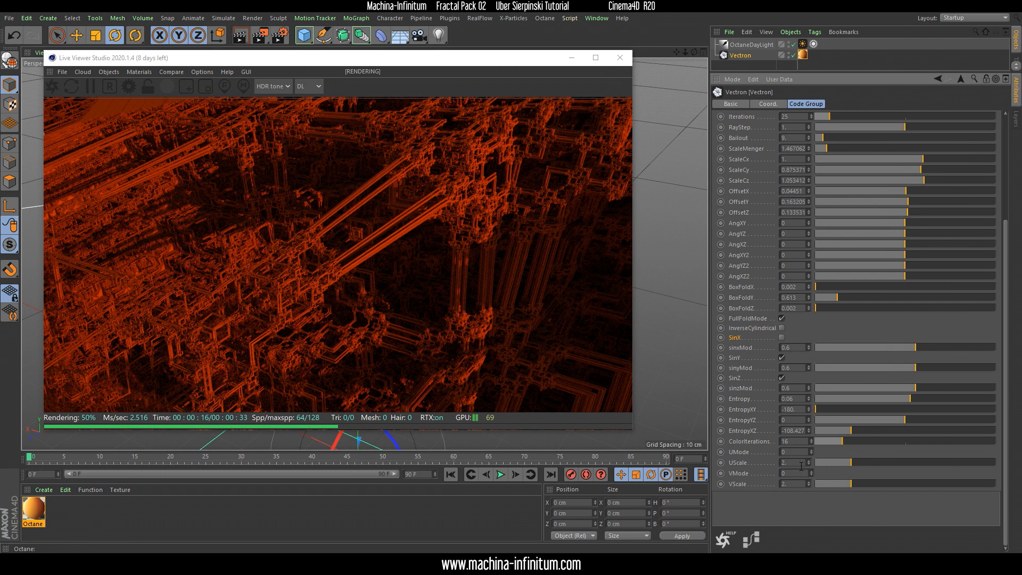
text(1)
key(Return)
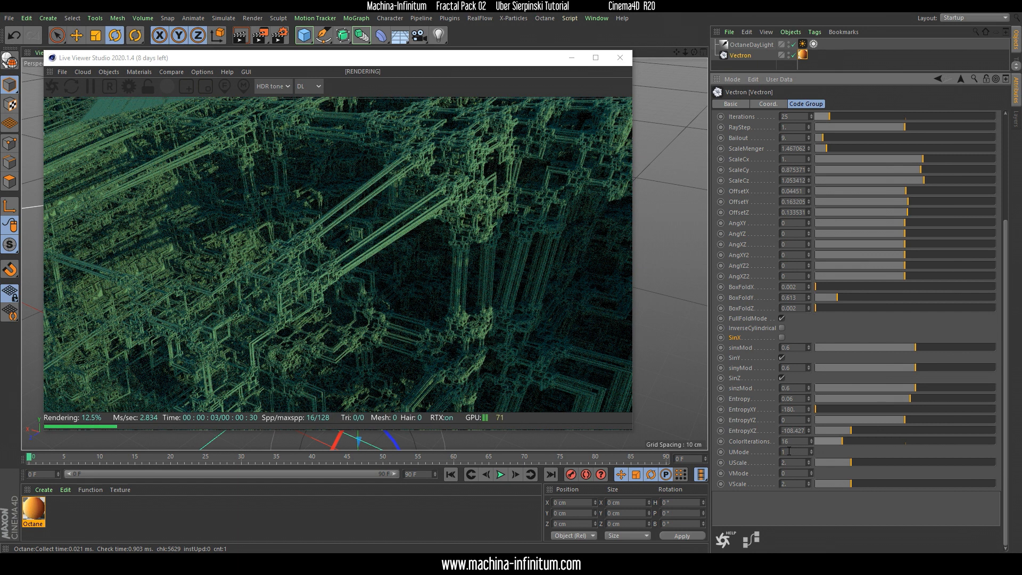
Try the values 2, 3 and 1 for the Vectron object's UMode parameter
key(BackSpace)
text(2)
key(Return)
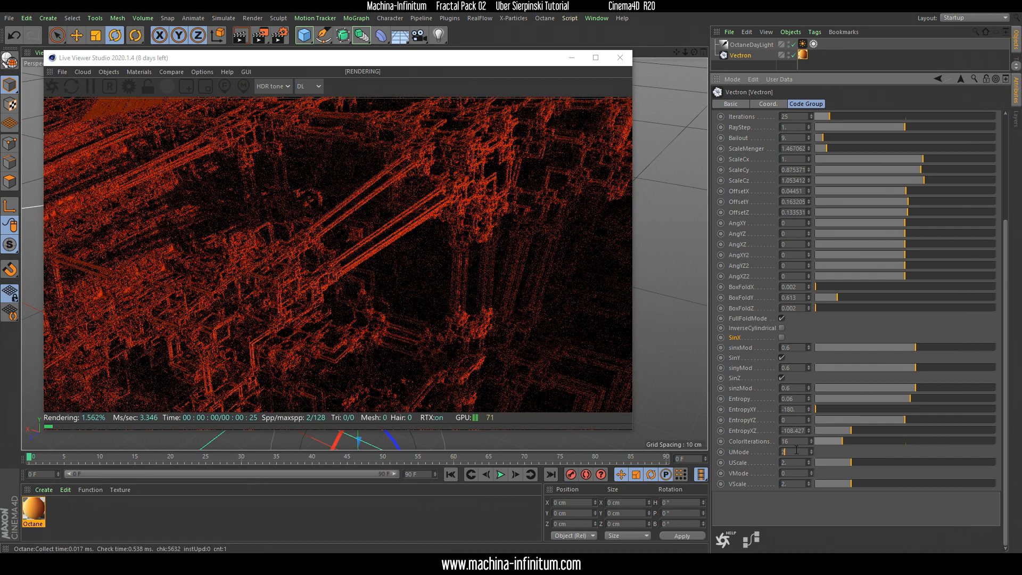
key(BackSpace)
text(3)
key(Return)
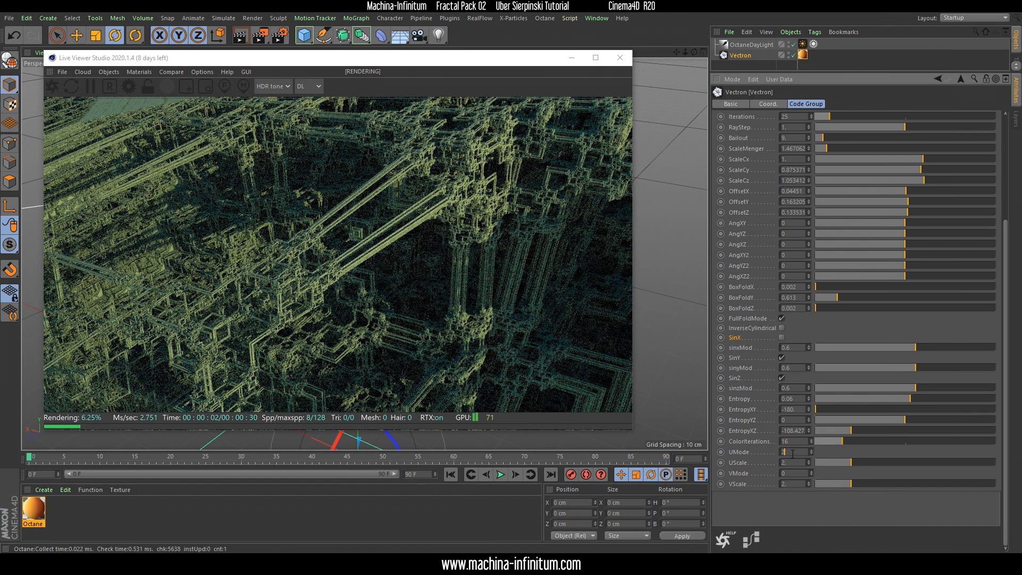
key(BackSpace)
text(1)
key(Return)
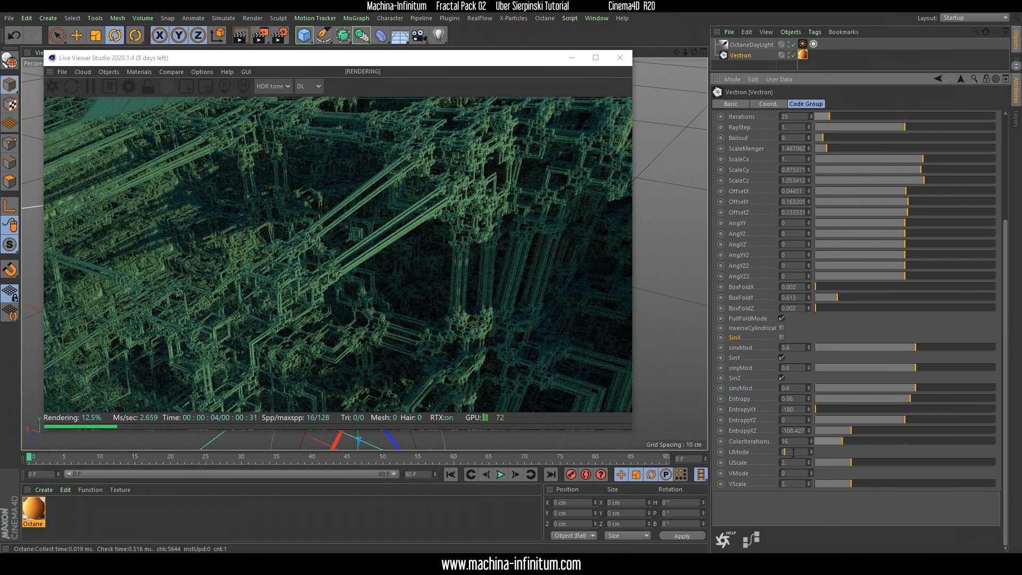
Set the Vectron object's UMode to 0 and lower its UScale to about 0.356
key(Return)
click(790, 451)
drag(851, 463, 825, 459)
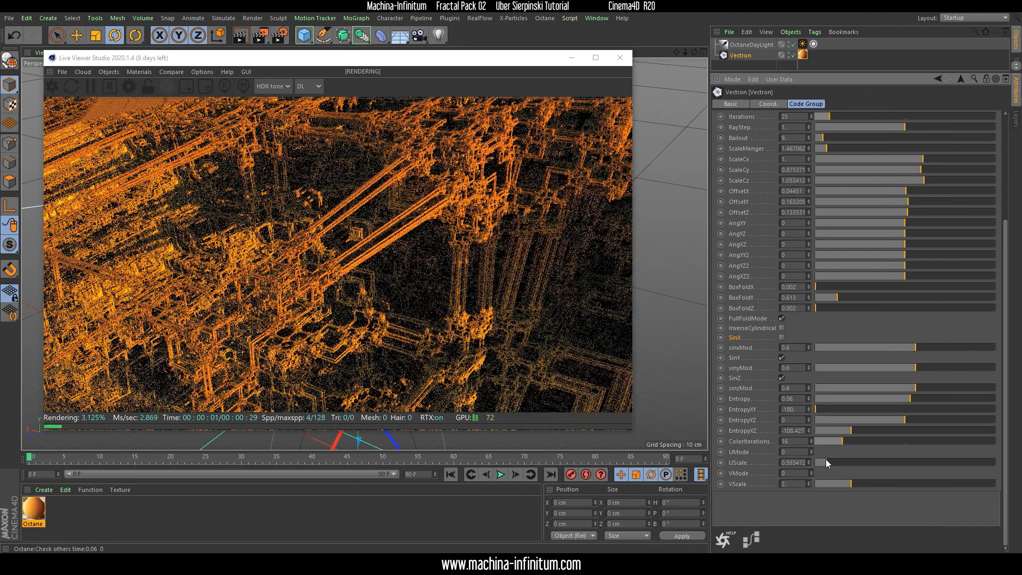
drag(825, 458, 824, 459)
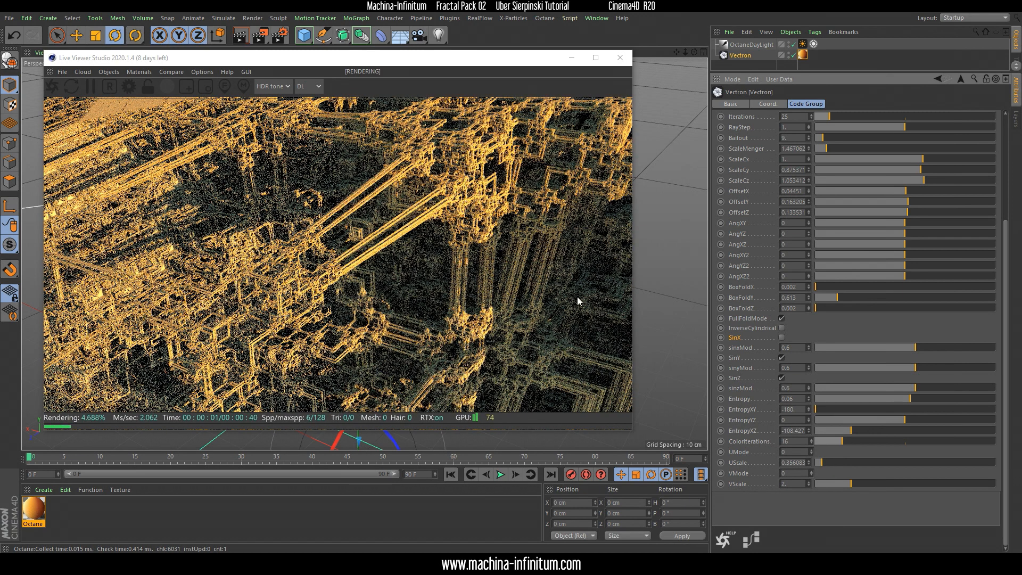
Set the Vectron object's ColorIterations to 12 and raise UScale to about 0.695
scroll(796, 442, down, 6)
scroll(796, 443, down, 9)
scroll(795, 443, up, 19)
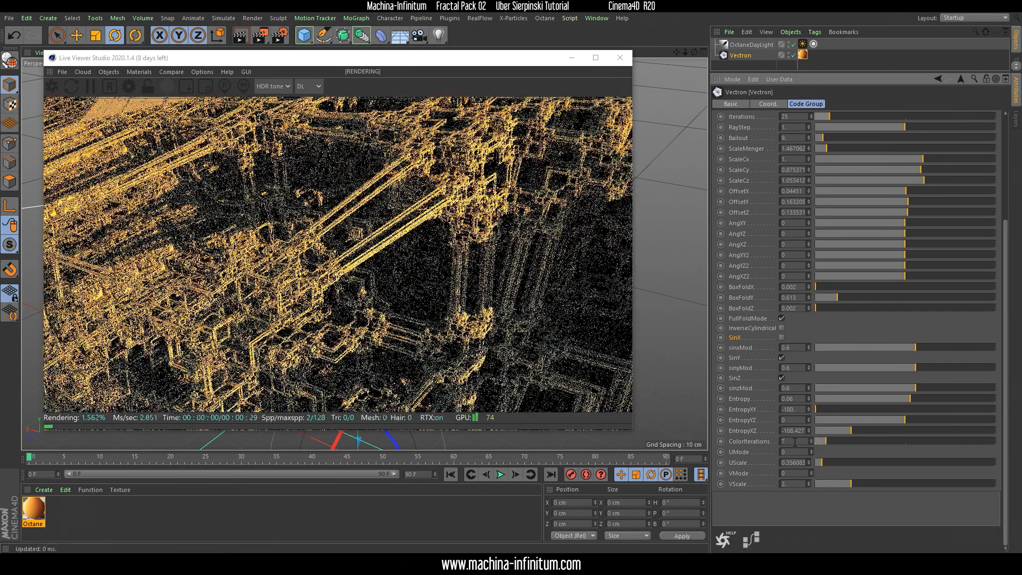
scroll(795, 442, down, 8)
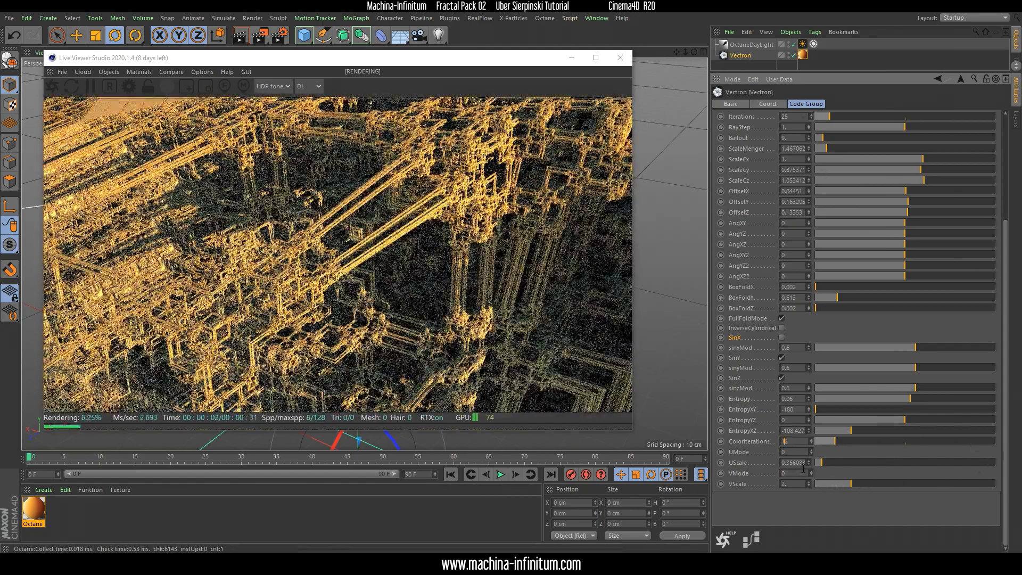
mouse_move(829, 462)
mouse_down()
mouse_move(846, 462)
mouse_move(809, 461)
mouse_move(809, 388)
mouse_up()
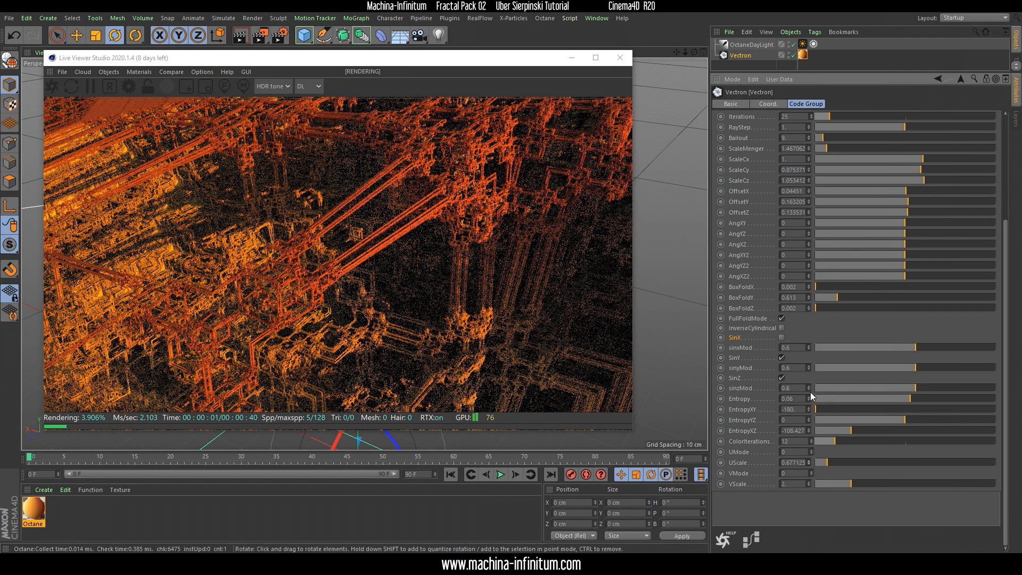
click(809, 461)
drag(808, 464, 808, 460)
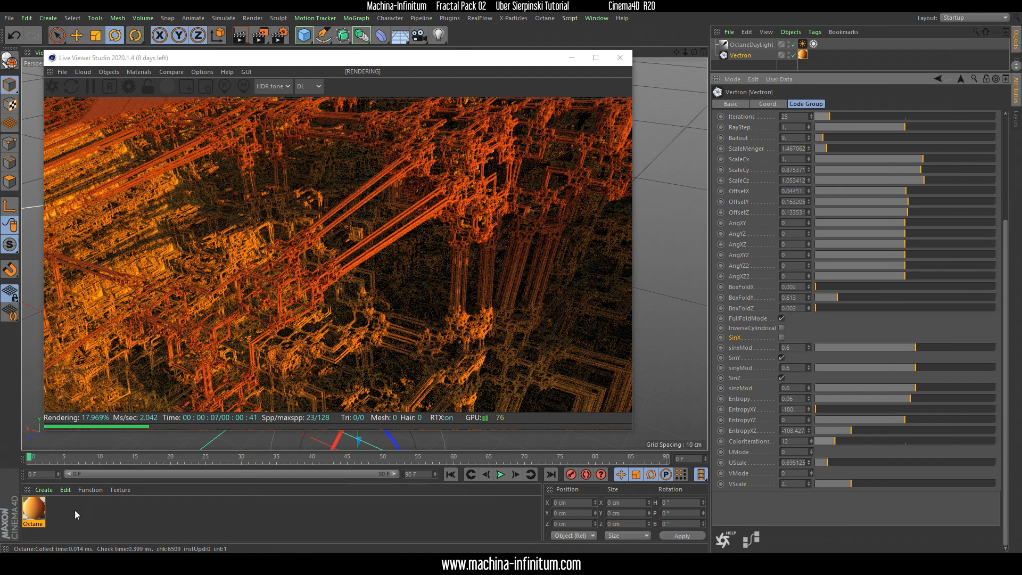
Open the Octane material in the Material Editor and place the editor clear of the render in the Live Viewer
drag(292, 59, 274, 54)
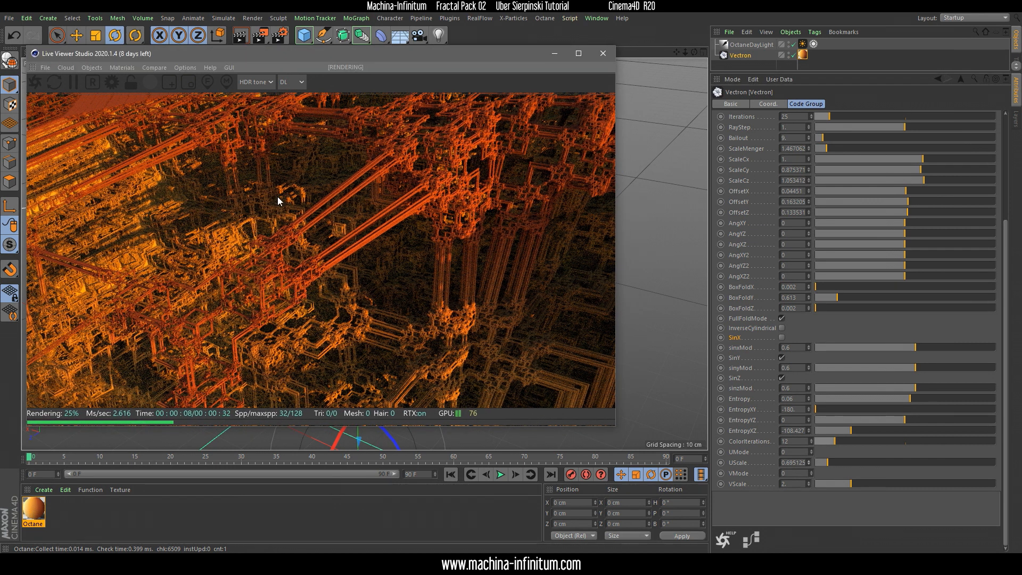
double_click(37, 512)
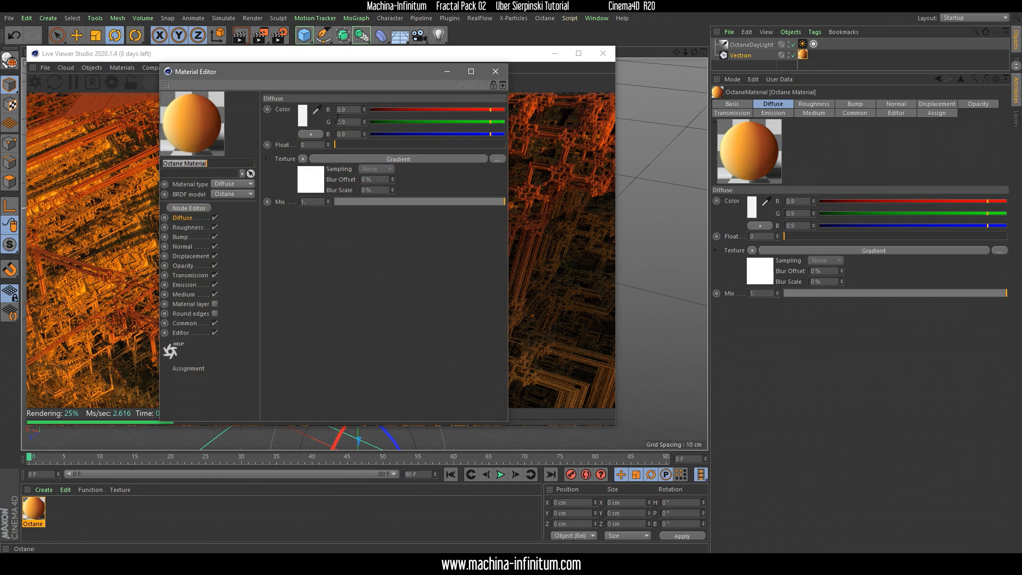
drag(313, 69, 313, 96)
drag(384, 93, 800, 85)
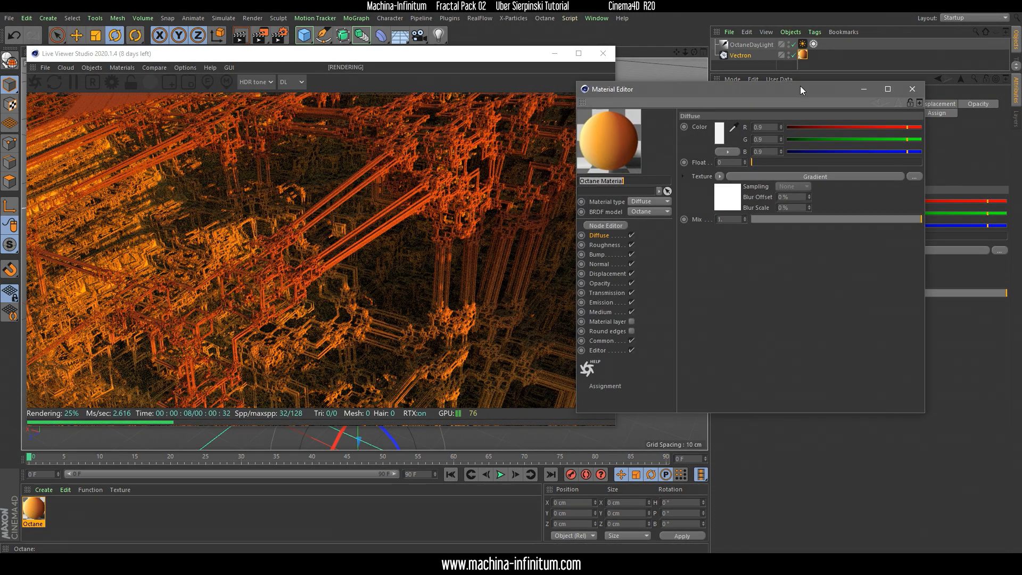
Set the angle of the diffuse gradient's OSL texture to about 187.59 and close the Material Editor
click(818, 172)
click(816, 171)
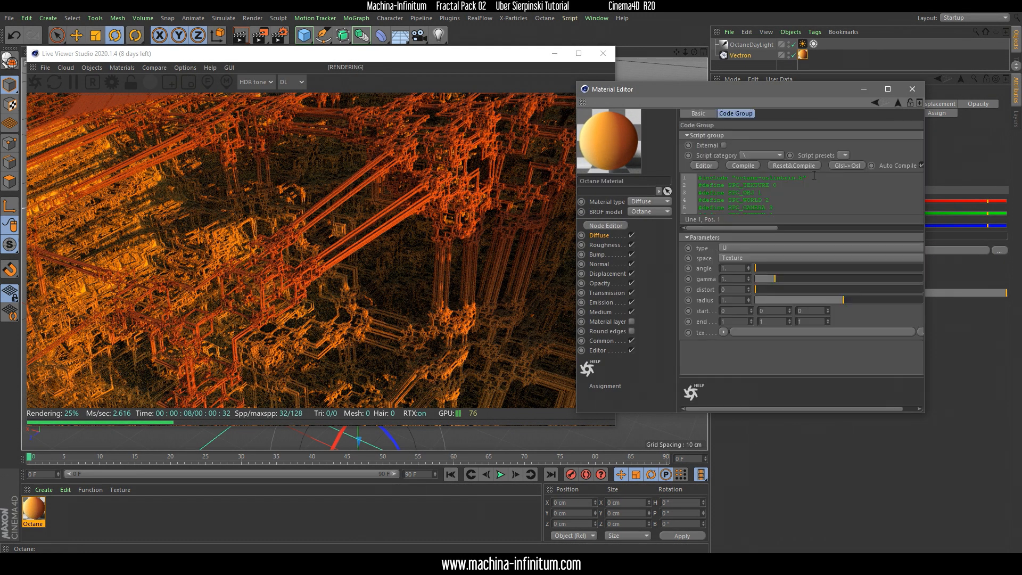
drag(756, 268, 847, 261)
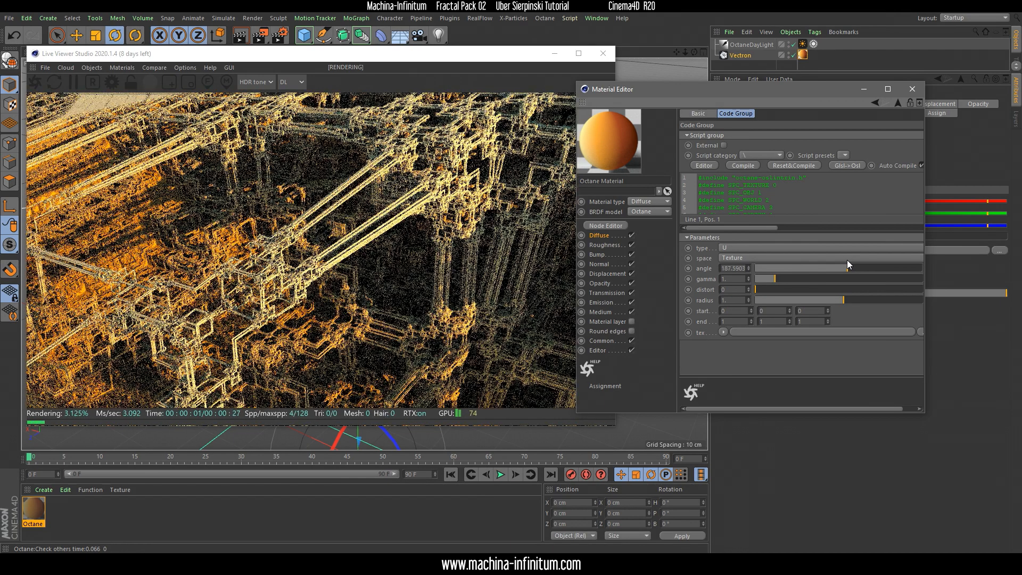
click(912, 89)
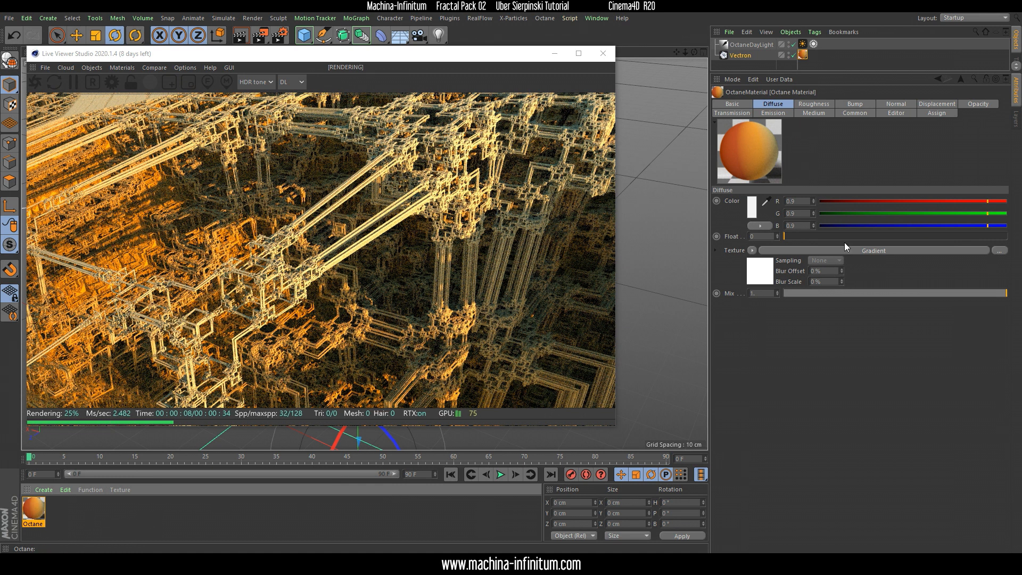
Open the material's diffuse Gradient and load the multicoloured rainbow preset running from blue through red and yellow to blue
click(869, 249)
click(761, 213)
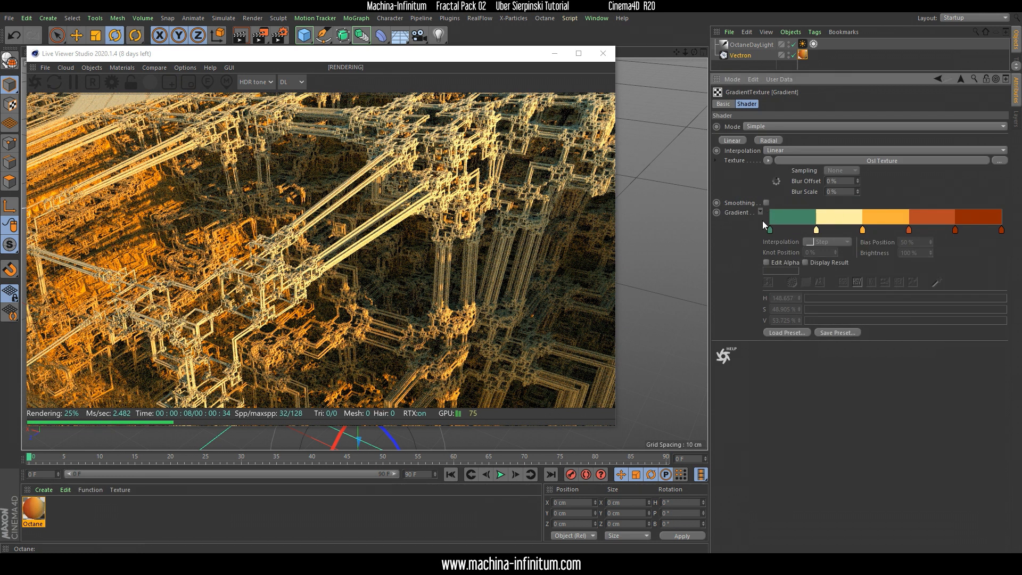
click(786, 334)
click(697, 391)
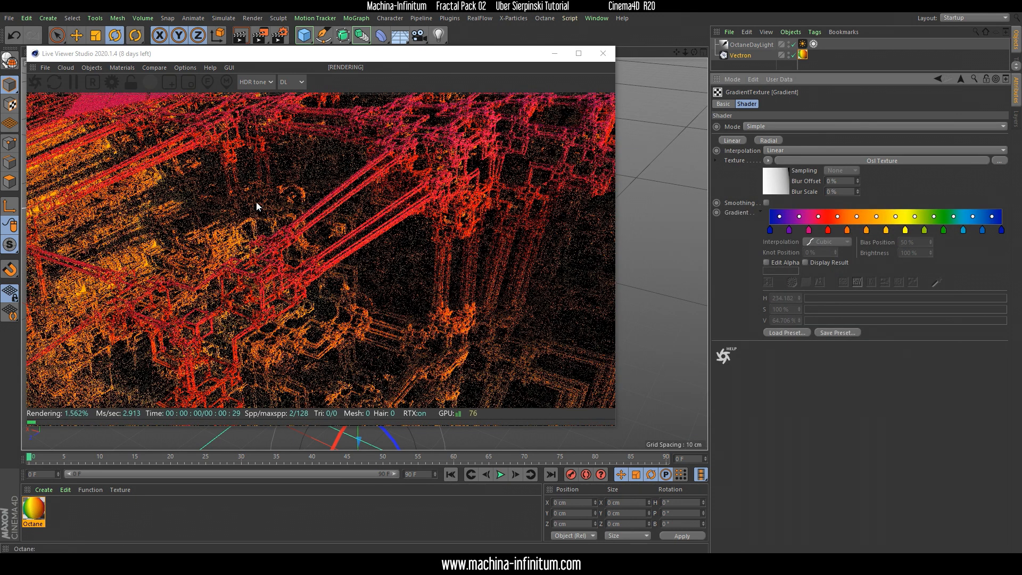
Select all knots of the rainbow gradient and set their interpolation to Step
shift+drag(767, 218, 1006, 260)
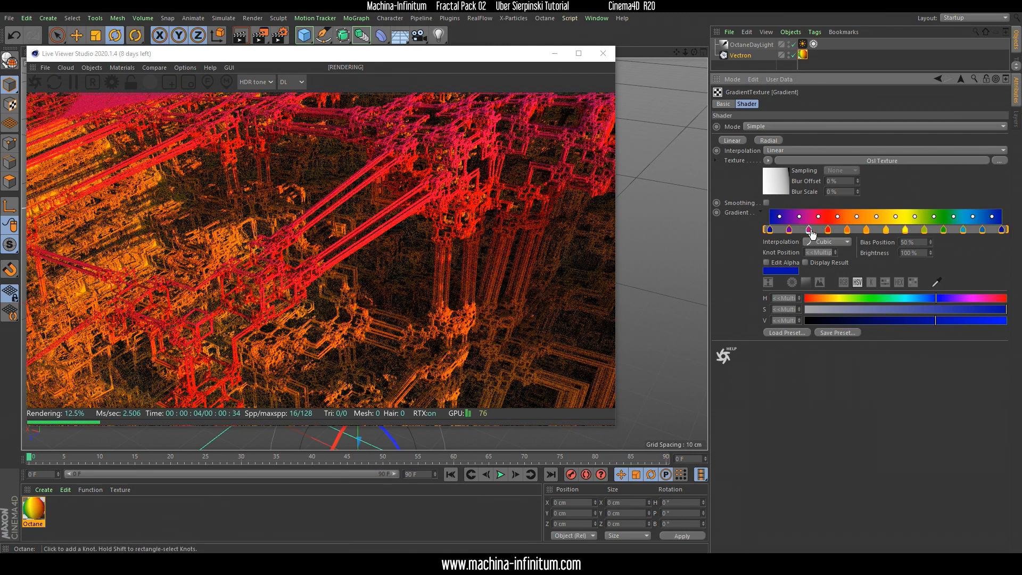
click(828, 243)
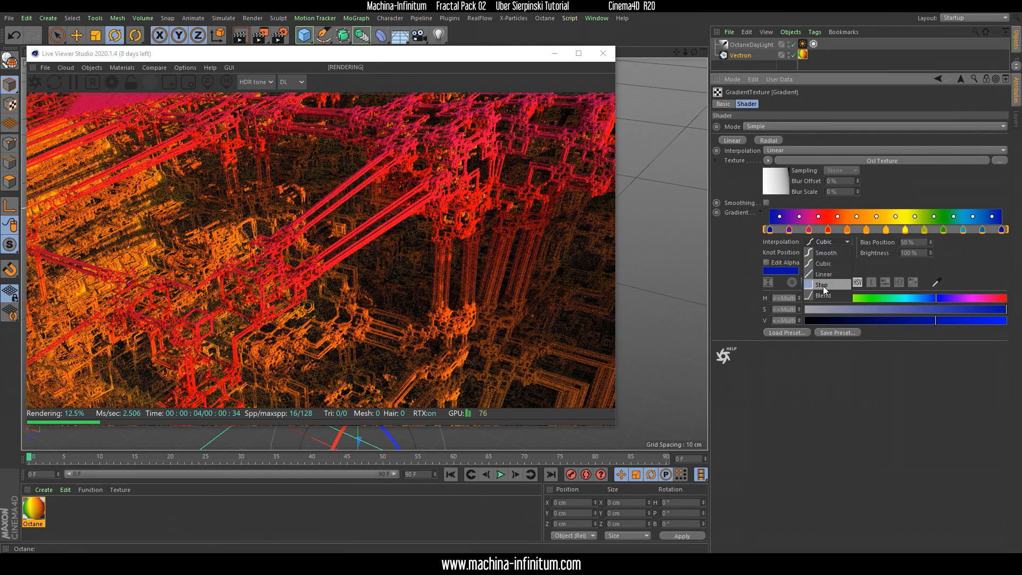
click(823, 286)
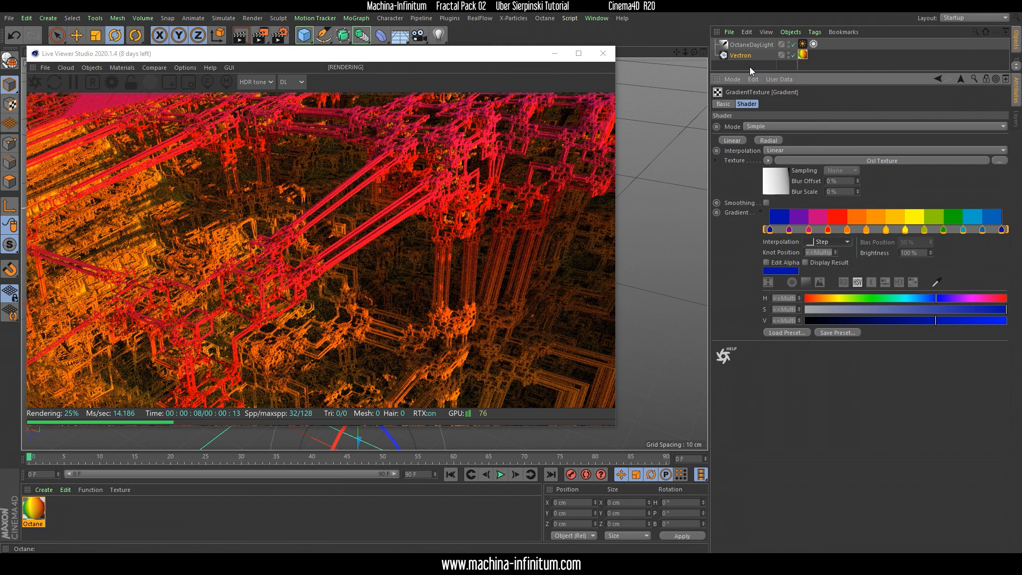
Select the Vectron object, set its UMode to 1 and lower UScale to about 0.237
click(736, 57)
drag(1006, 338, 1004, 452)
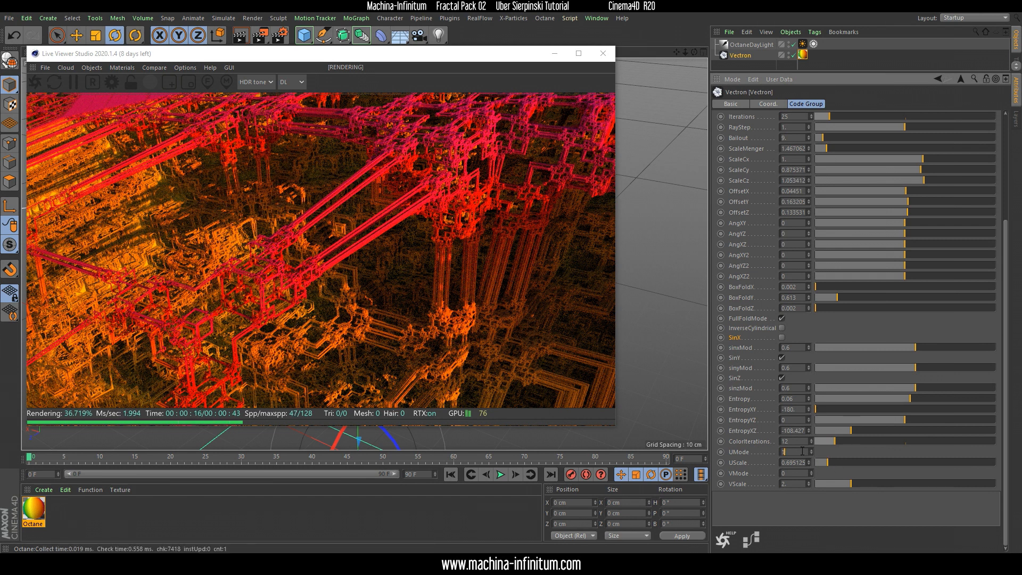
key(Return)
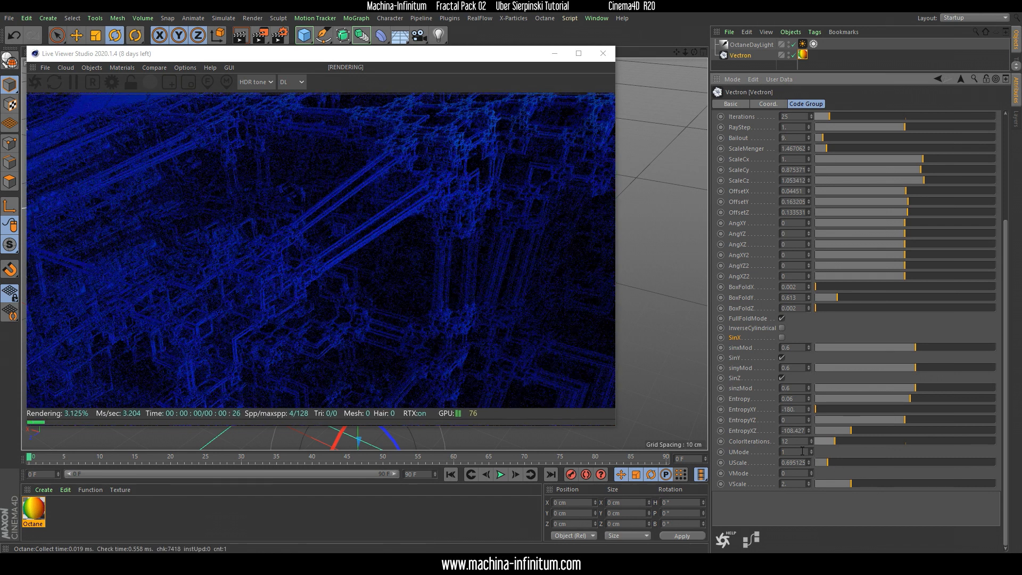
mouse_move(825, 465)
mouse_down()
mouse_move(887, 469)
mouse_move(818, 470)
mouse_up()
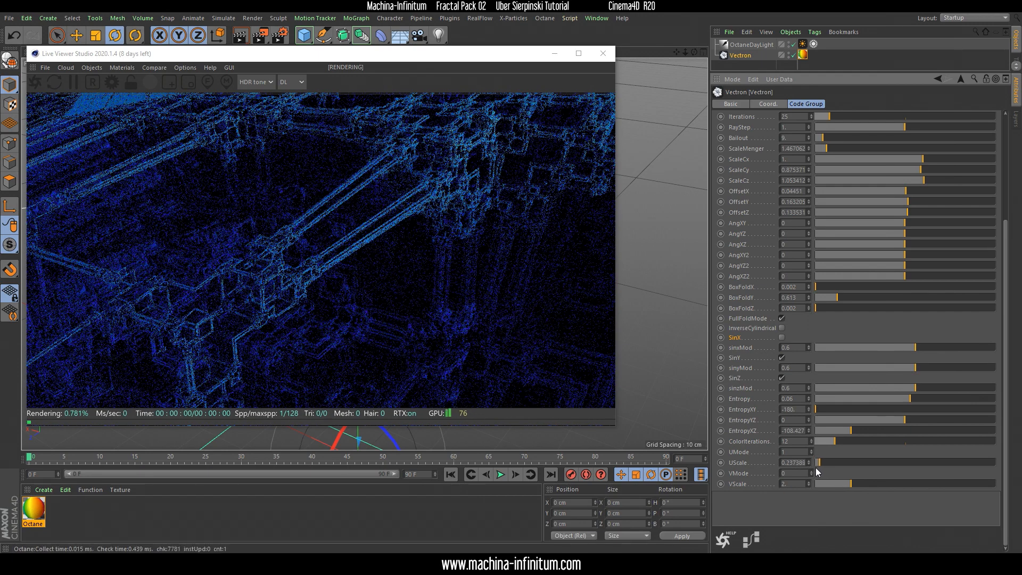
Set the Vectron object's ColorIterations to 26
click(792, 445)
scroll(792, 445, down, 2)
scroll(793, 445, up, 16)
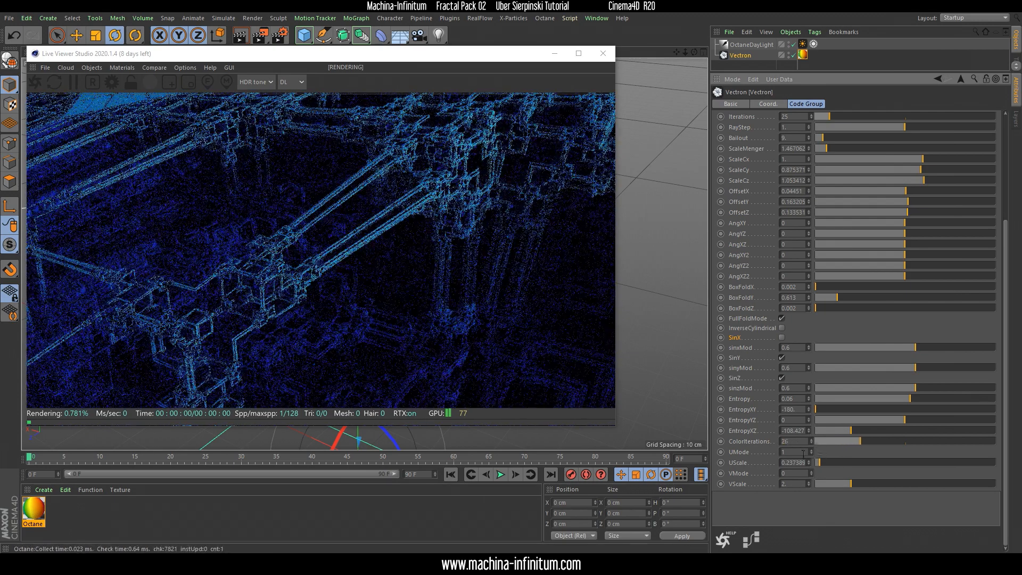
Set the Vectron object's UMode back to 0 and raise UScale to about 1.009
click(803, 454)
scroll(803, 454, down, 1)
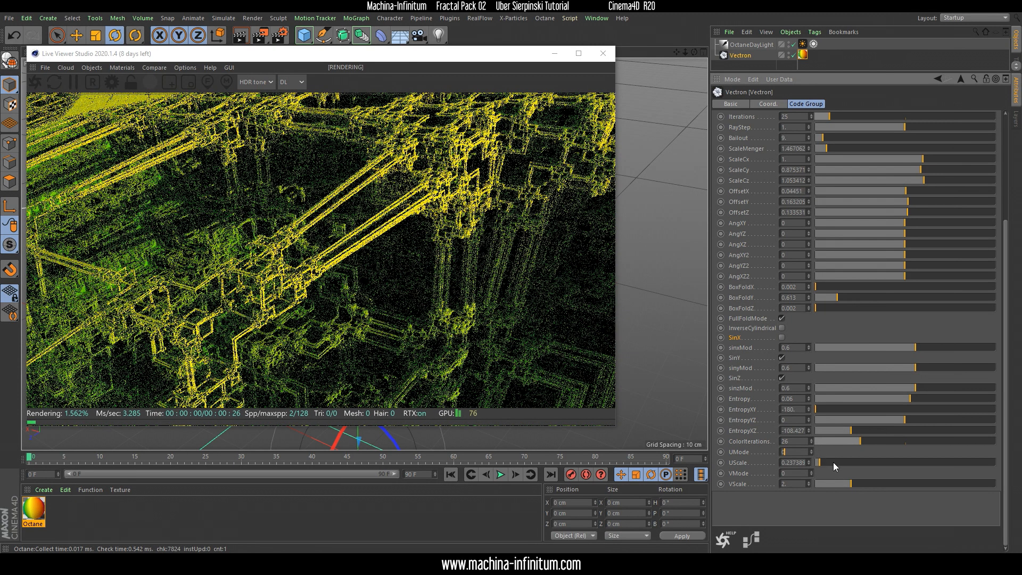
drag(824, 462, 830, 463)
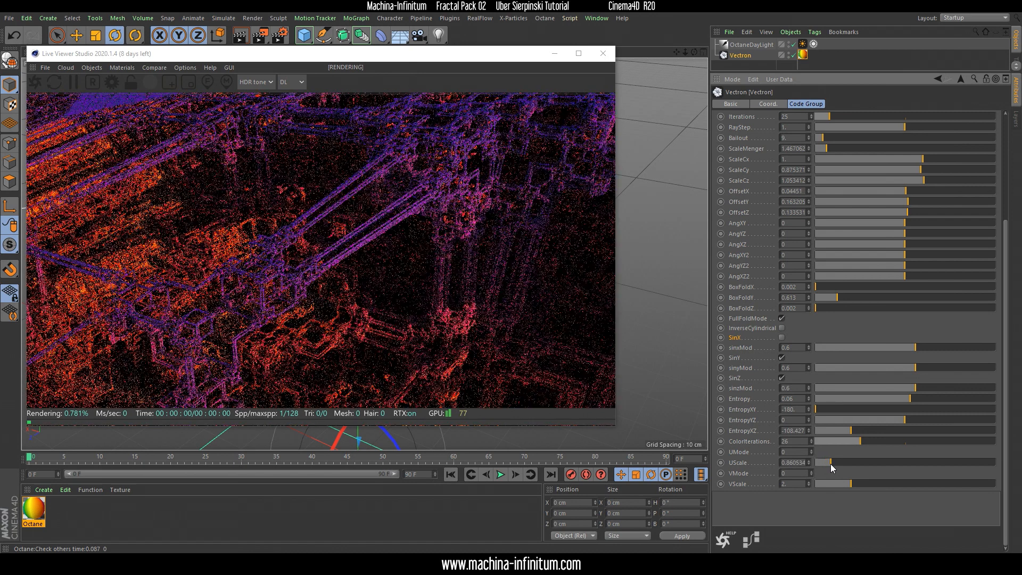
click(832, 464)
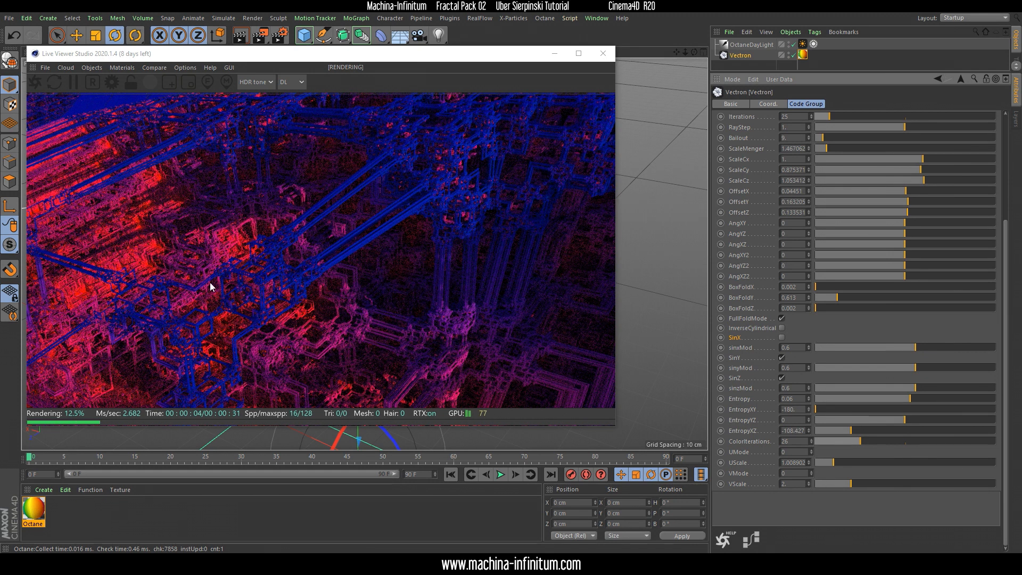
Open Octane's LiveDB material library from the Live Viewer and maximize its window
drag(208, 62, 220, 73)
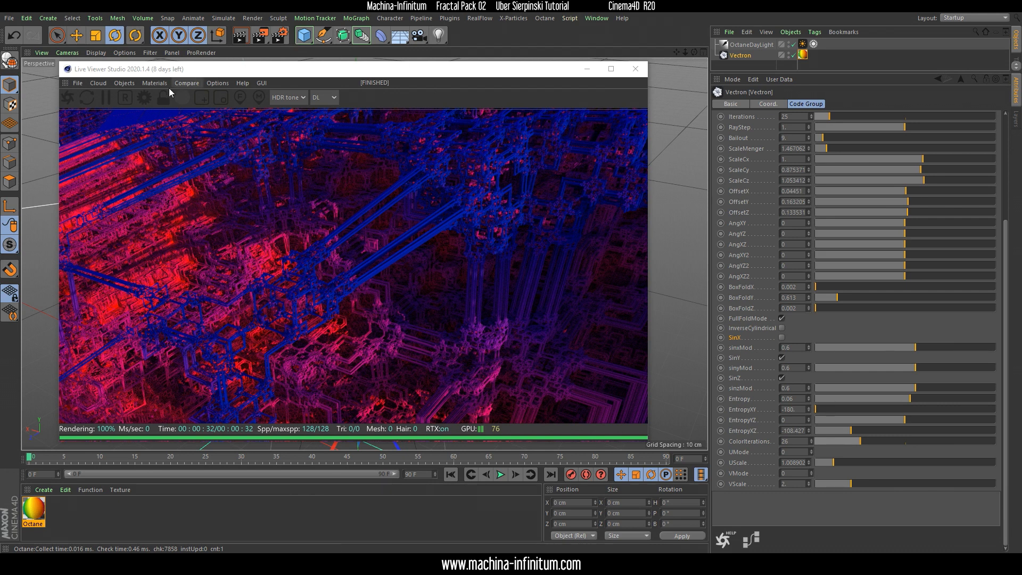
click(154, 83)
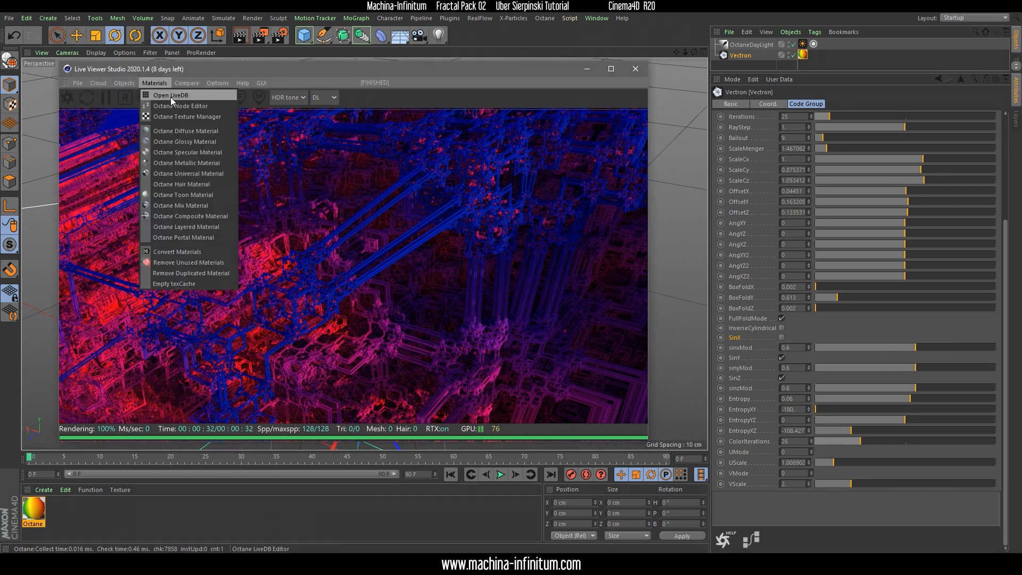
click(164, 97)
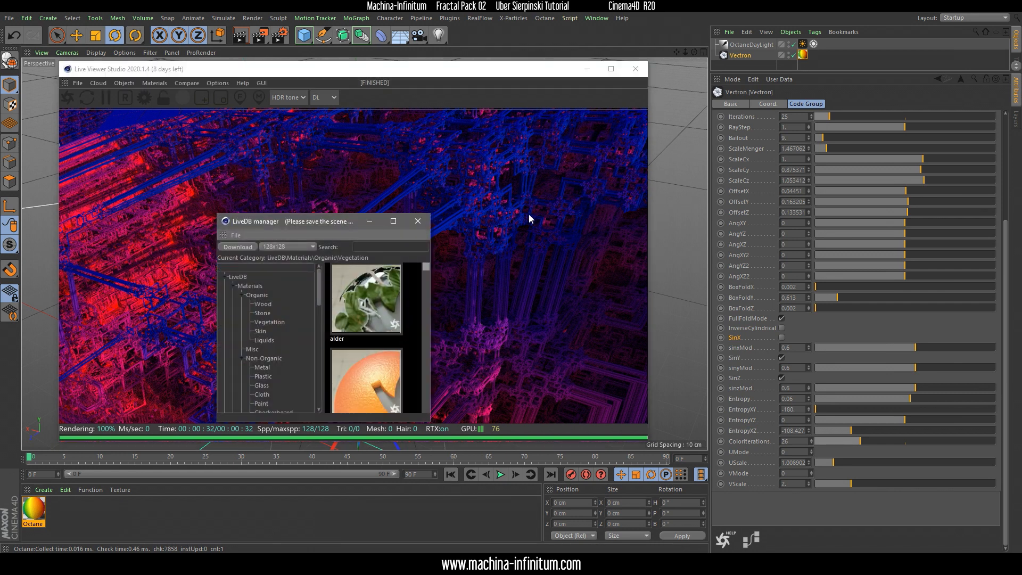
click(393, 222)
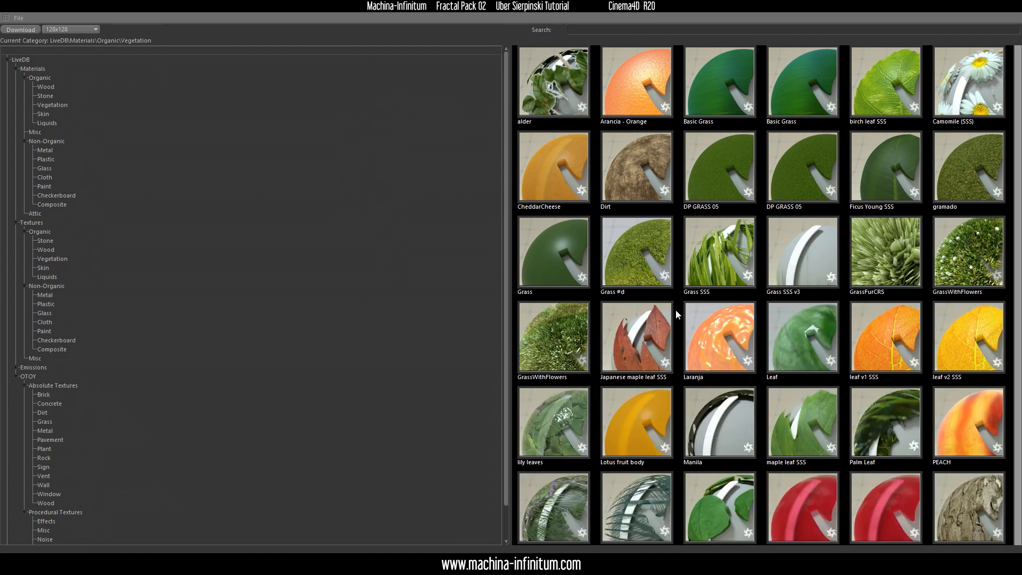
Download the first DP GRASS 05 material from the LiveDB vegetation category
click(733, 181)
right_click(727, 177)
click(750, 206)
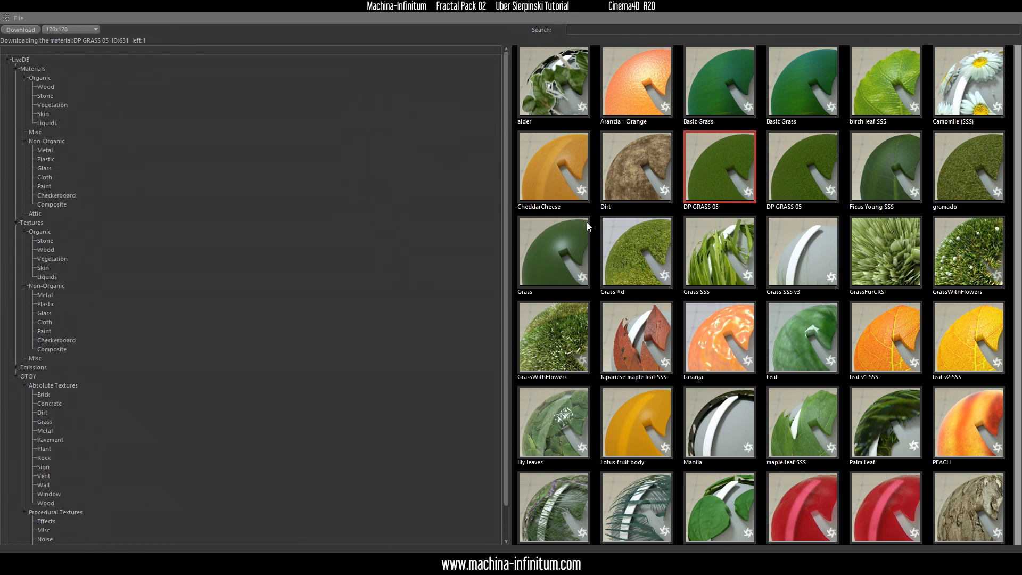
Download the Dirt material from the LiveDB vegetation category
click(616, 176)
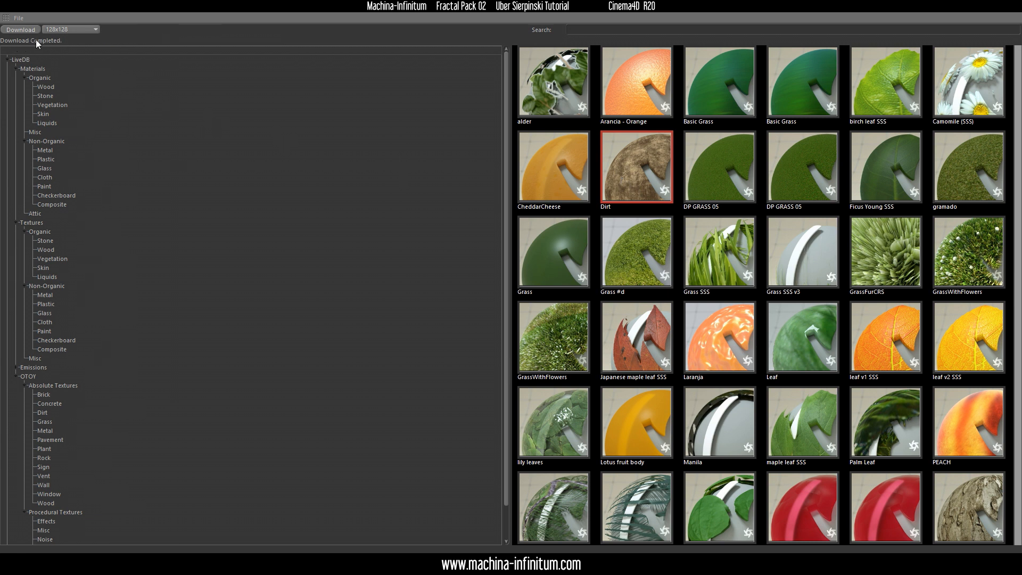
right_click(621, 187)
click(646, 214)
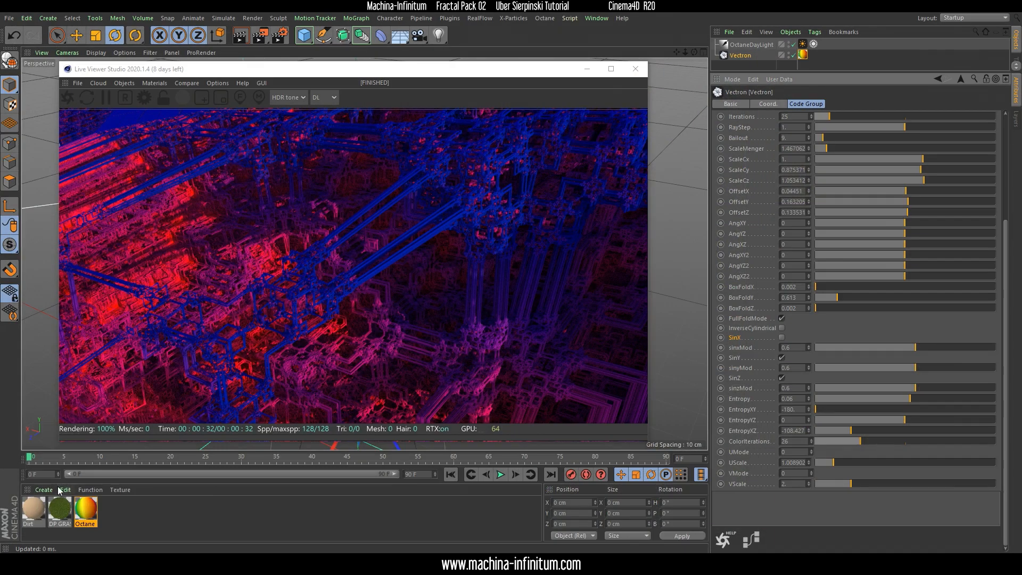
Create a new Octane material and set its material type to Metallic
click(43, 489)
mouse_move(92, 379)
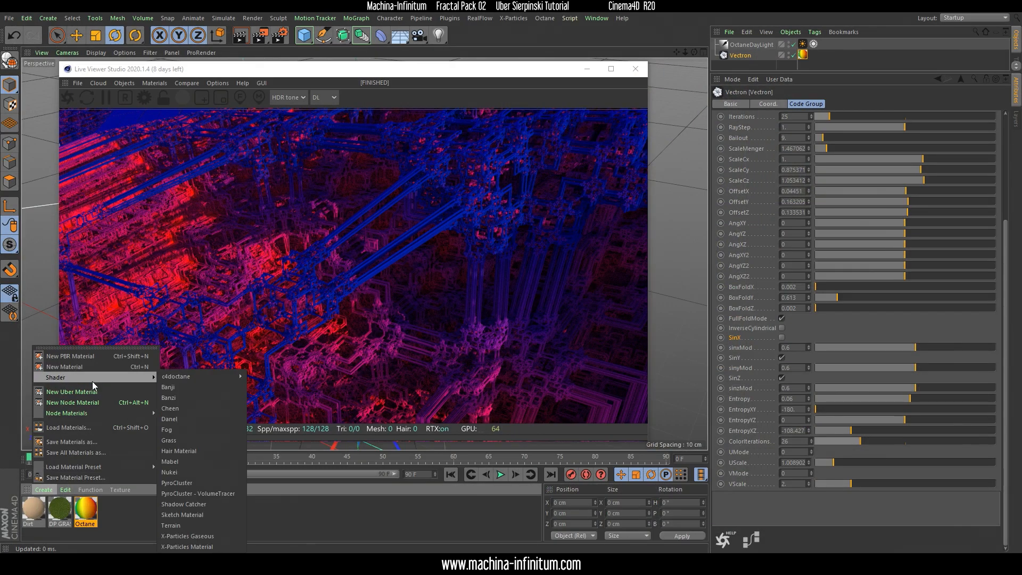
mouse_move(226, 376)
click(278, 409)
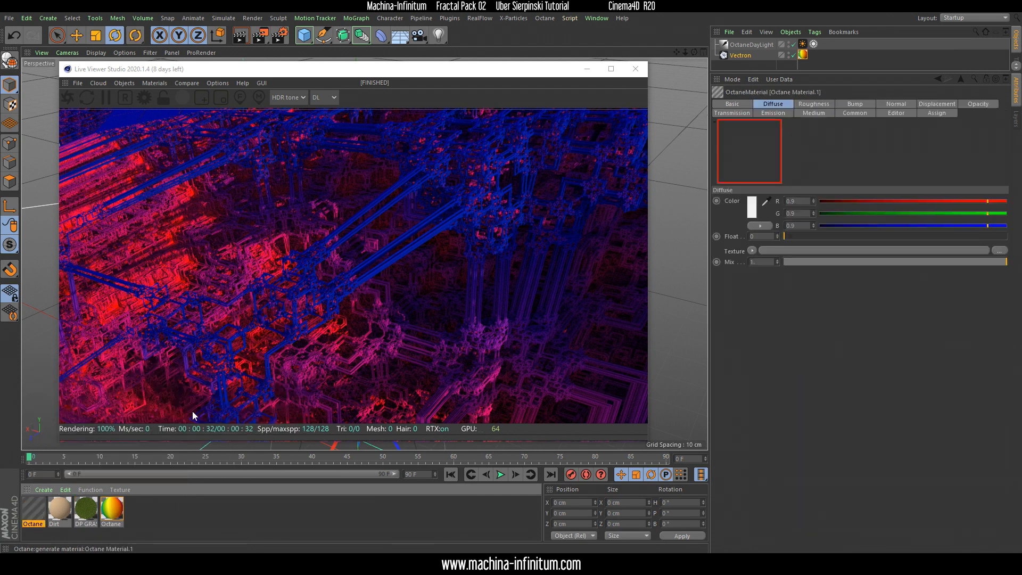
click(749, 104)
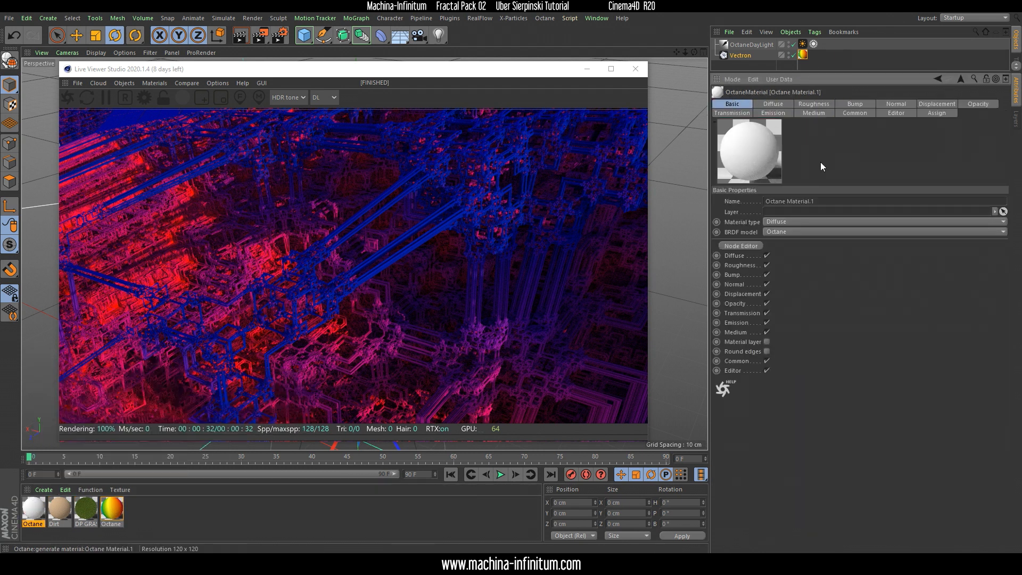
click(791, 221)
click(791, 264)
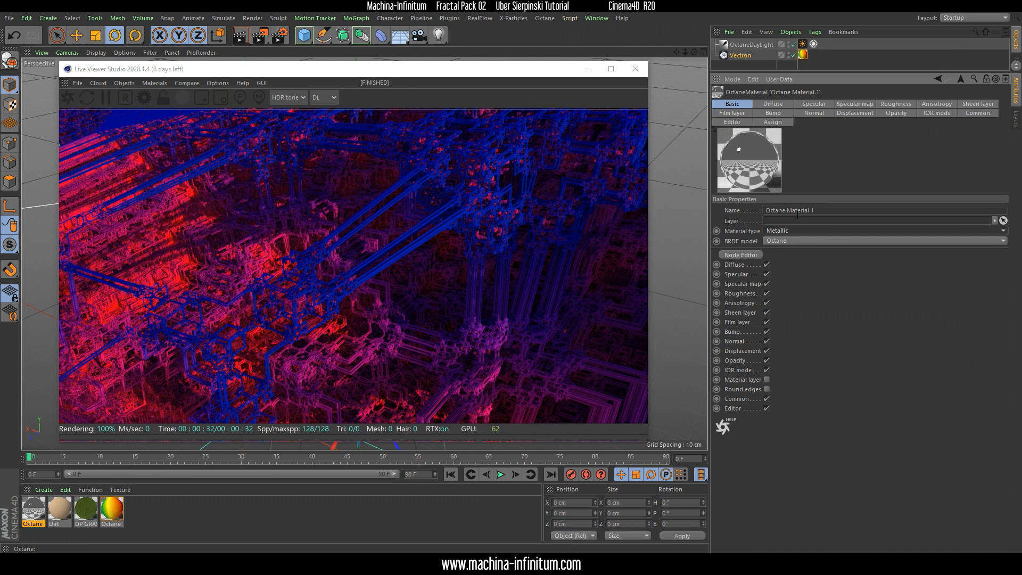
Set the new metallic material's roughness float value to 0.1
click(895, 105)
mouse_move(799, 245)
mouse_down()
mouse_move(820, 250)
mouse_move(807, 248)
mouse_up()
double_click(766, 245)
text(0.1)
key(Return)
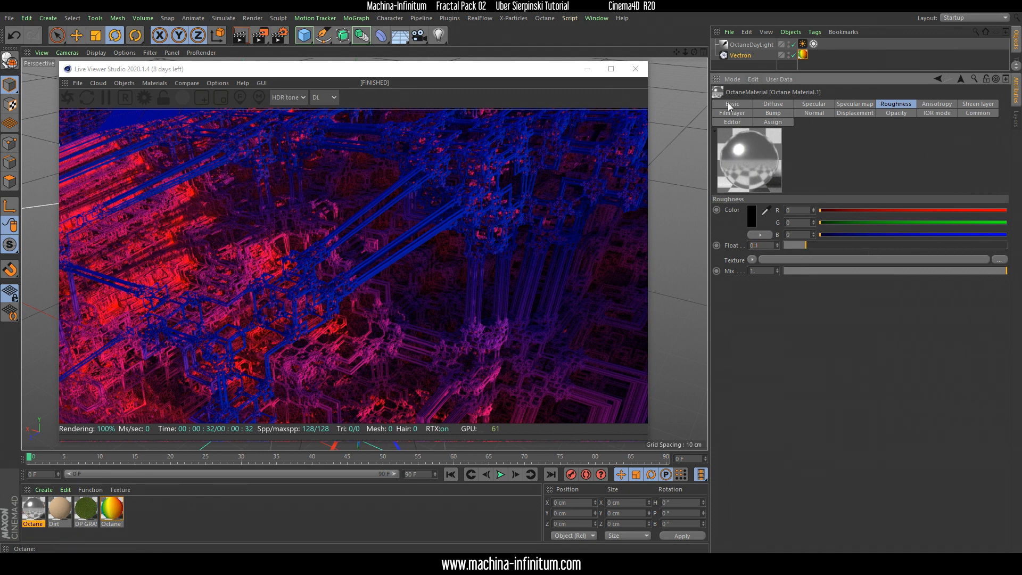
Rename the new metallic material as Metallic
click(730, 105)
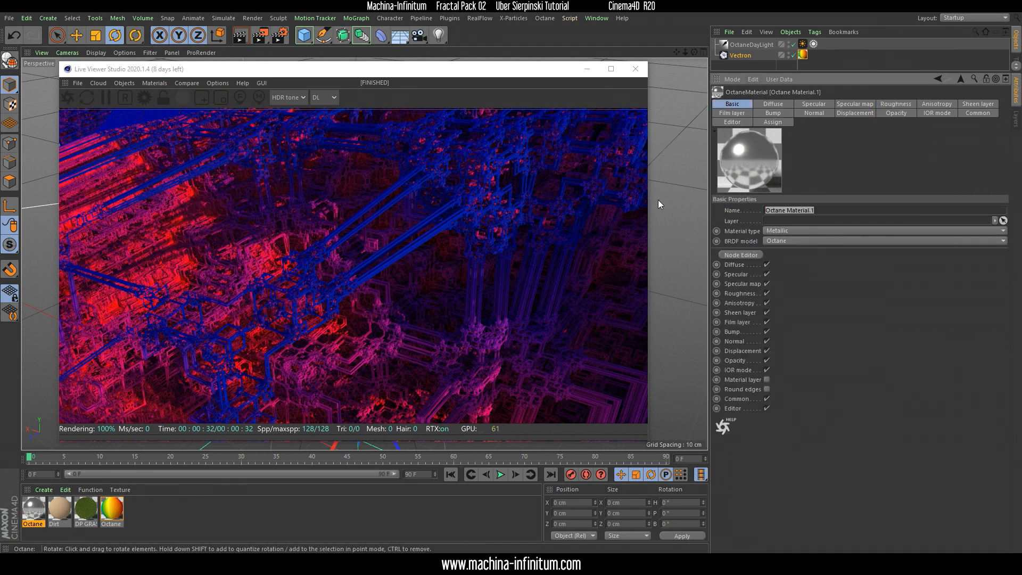
text(Metallic)
key(Return)
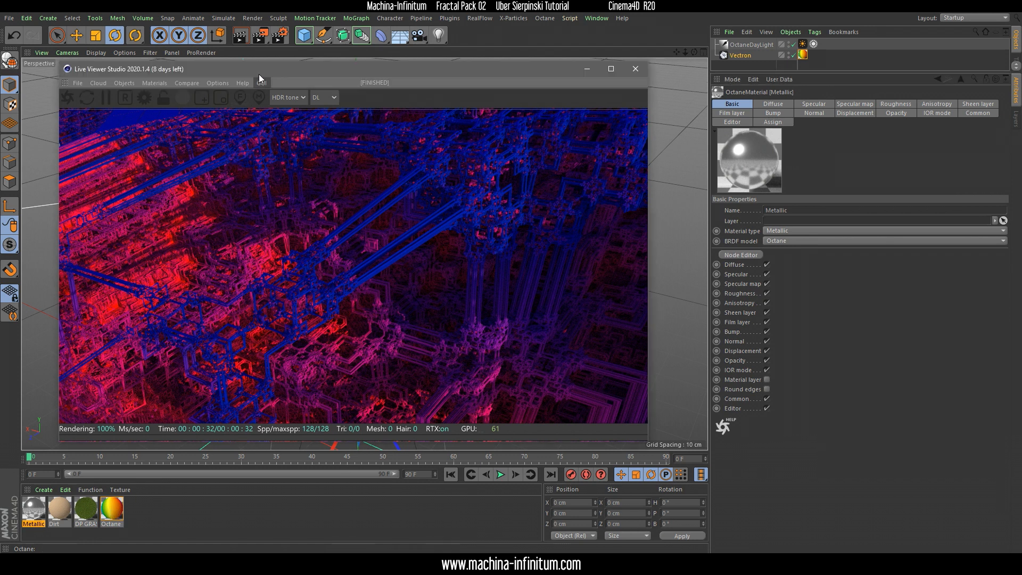
Open the rainbow gradient Octane Material in the Octane Node Editor and arrange the windows beside the render
drag(258, 75, 223, 70)
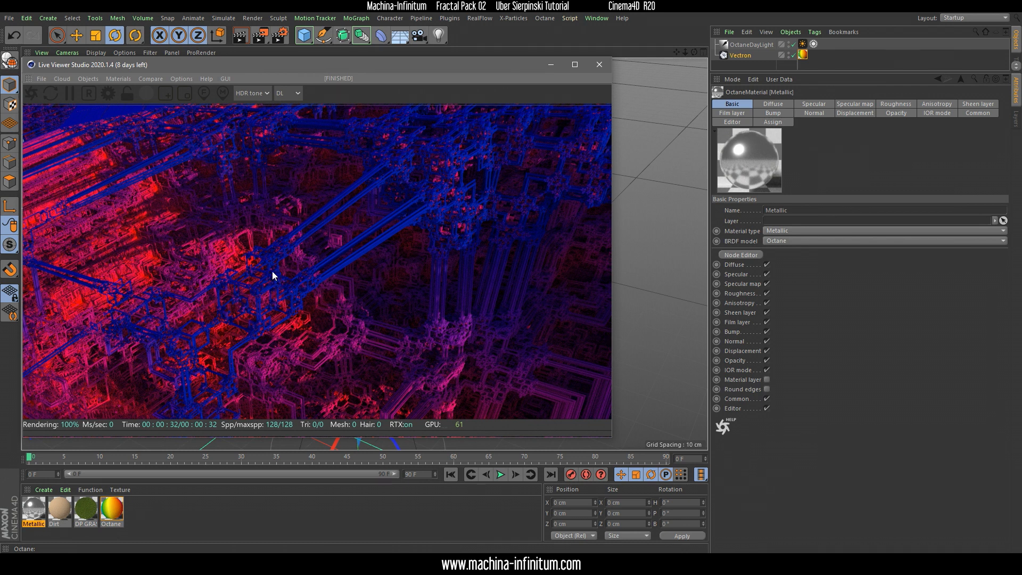
click(61, 513)
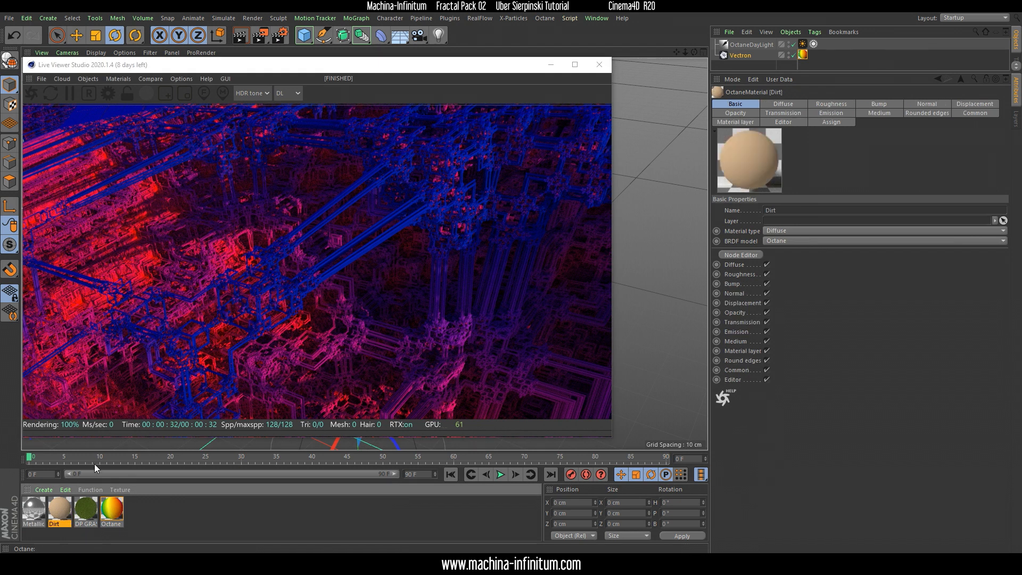
double_click(111, 517)
drag(261, 71, 488, 80)
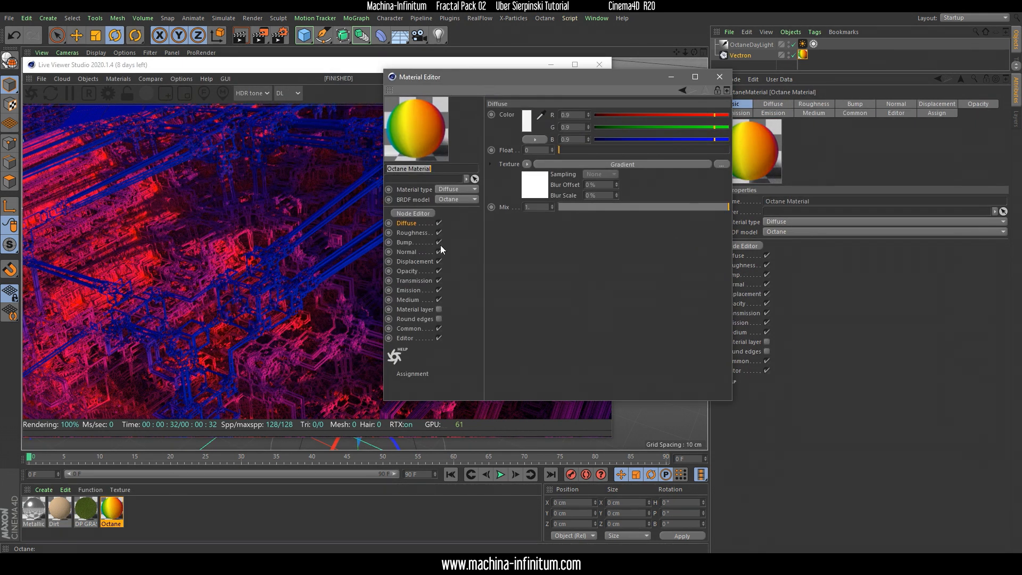
click(409, 214)
click(548, 296)
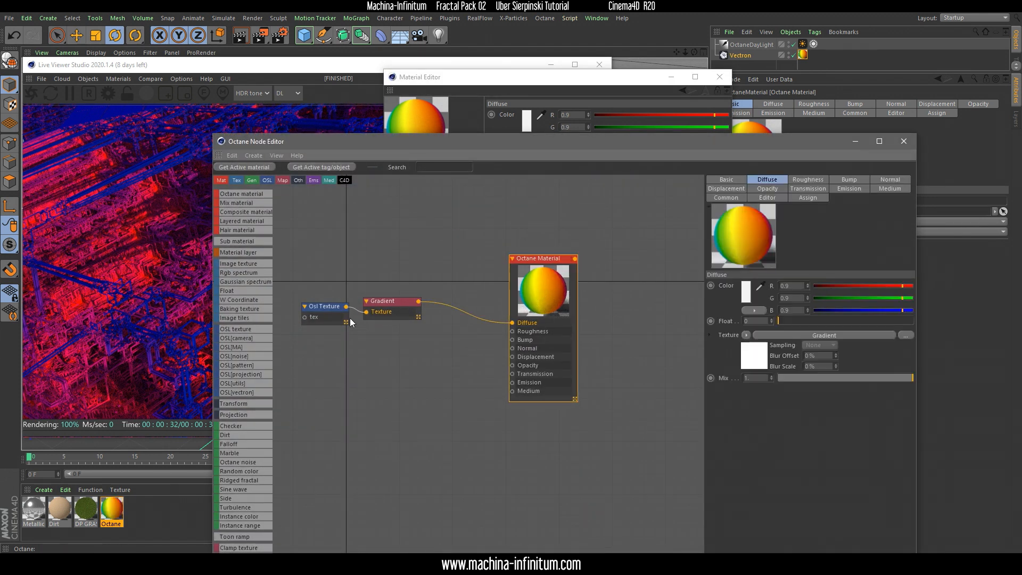
drag(339, 141, 408, 104)
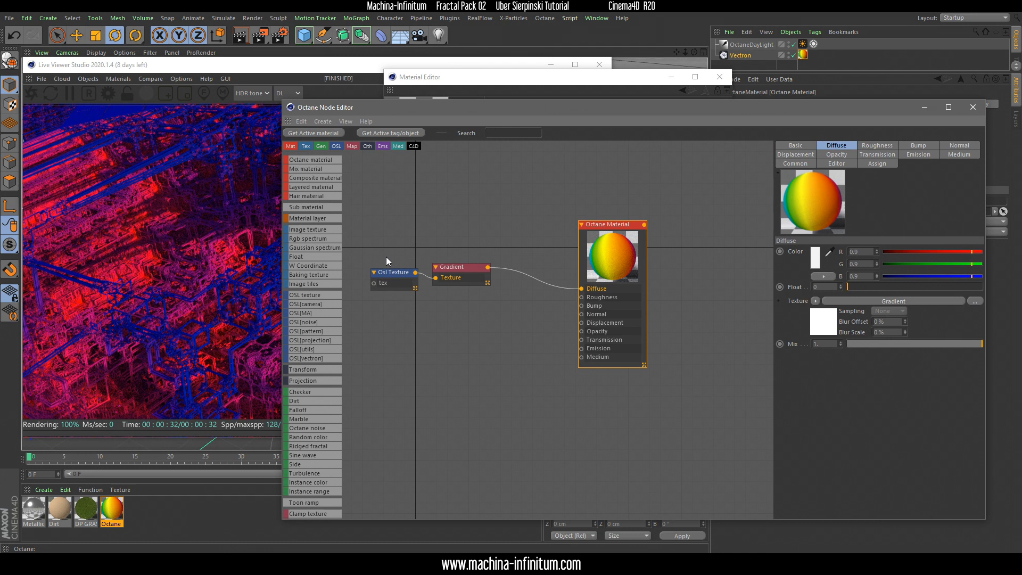
Add a Mix material node named Dirt map to the graph and space it apart from the Octane Material node
drag(371, 241, 465, 318)
drag(579, 233, 568, 301)
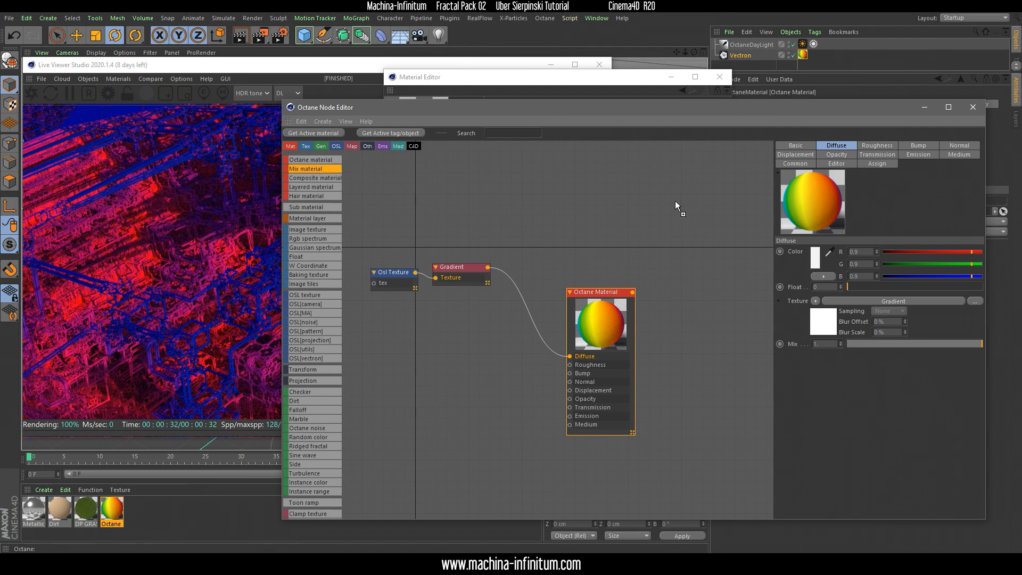
drag(675, 200, 676, 203)
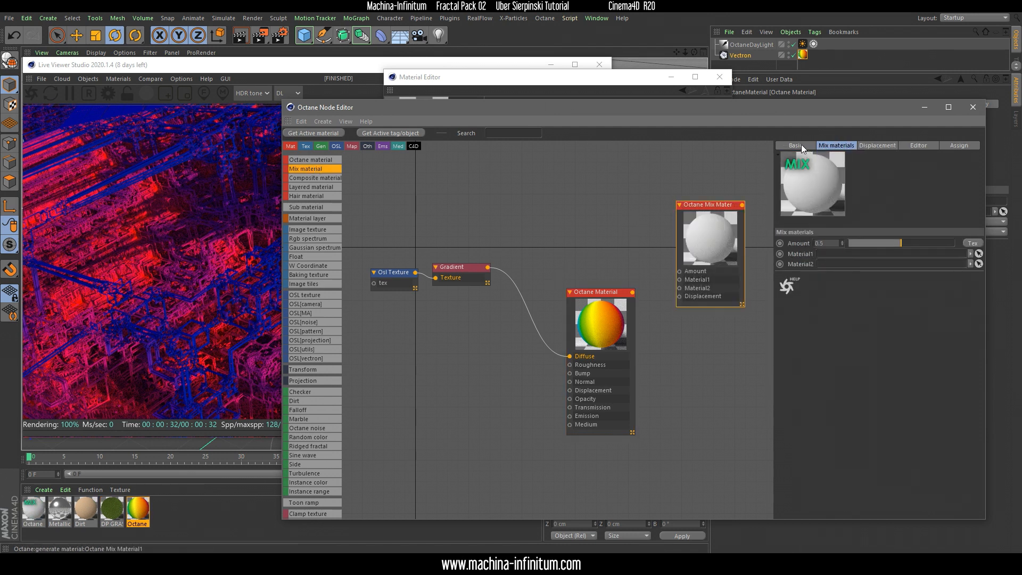
click(801, 146)
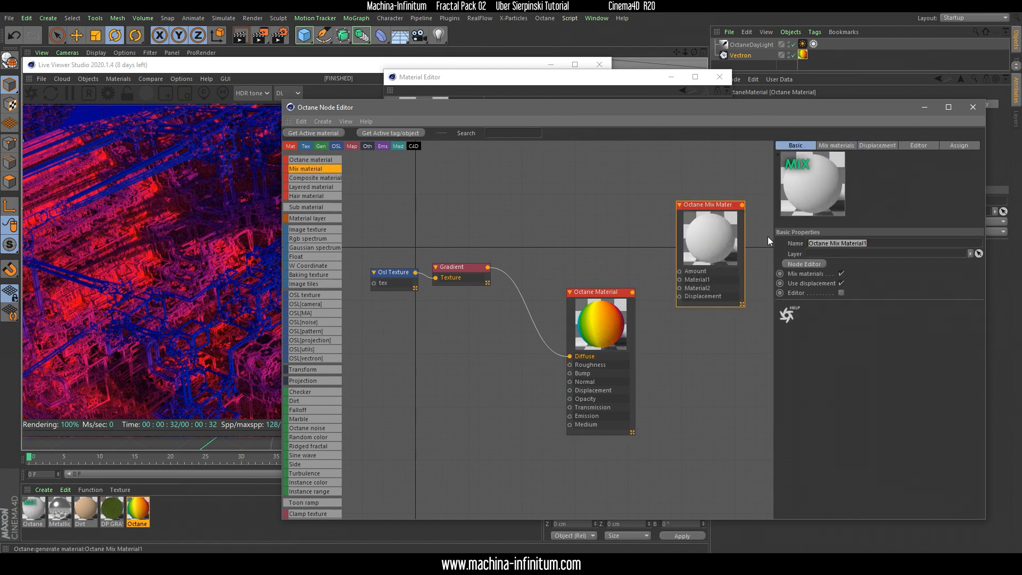
text(Dirt map)
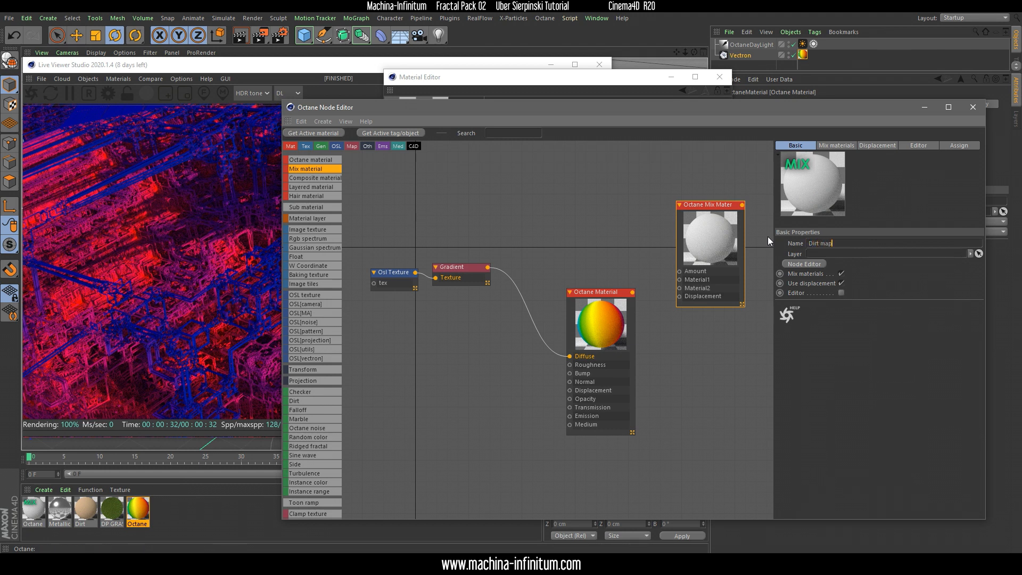
key(Return)
drag(707, 201, 685, 161)
drag(599, 292, 602, 382)
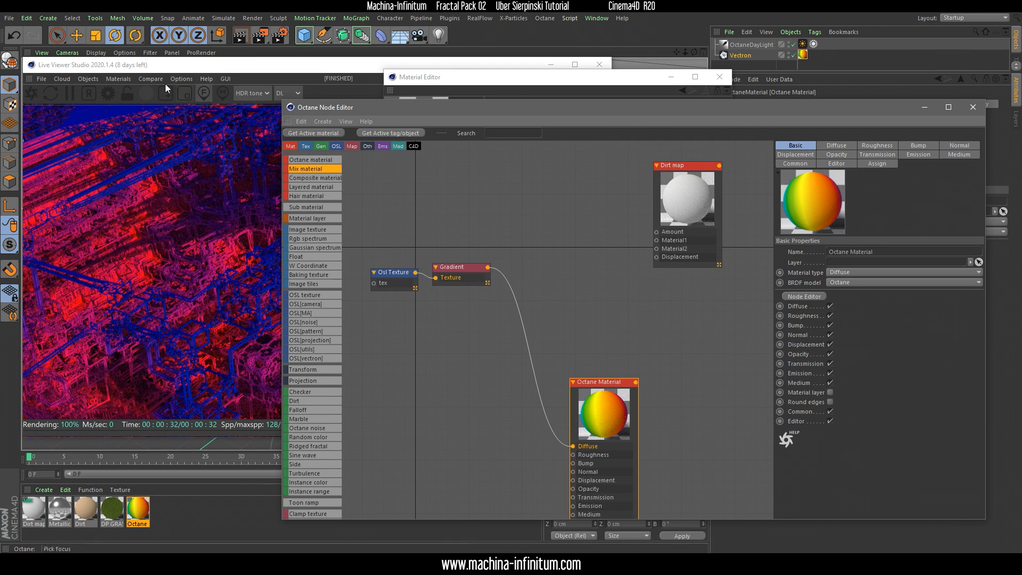
Store the current Live Viewer render in the compare buffer and return to the node graph
click(132, 78)
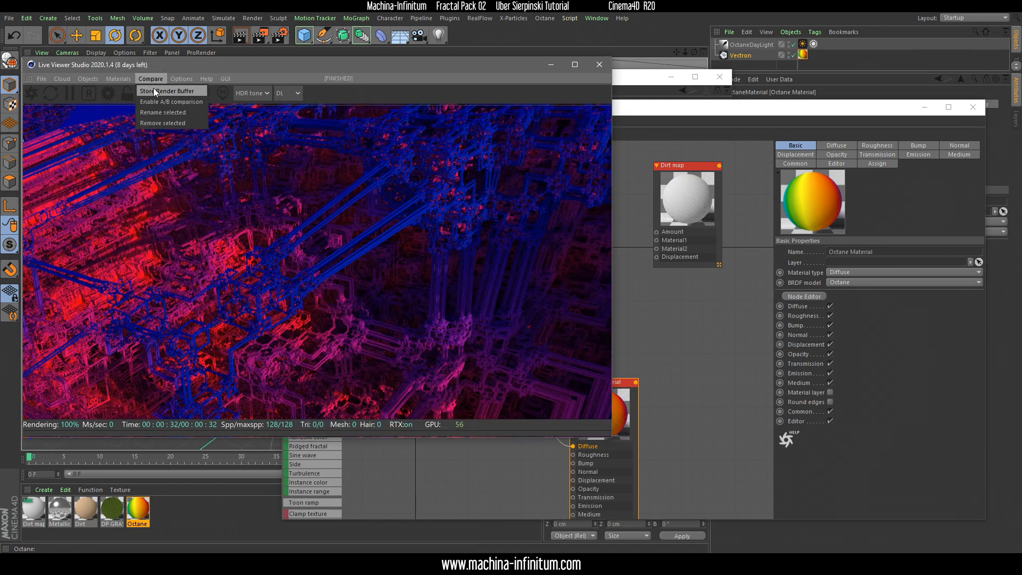
click(155, 91)
drag(314, 271, 420, 314)
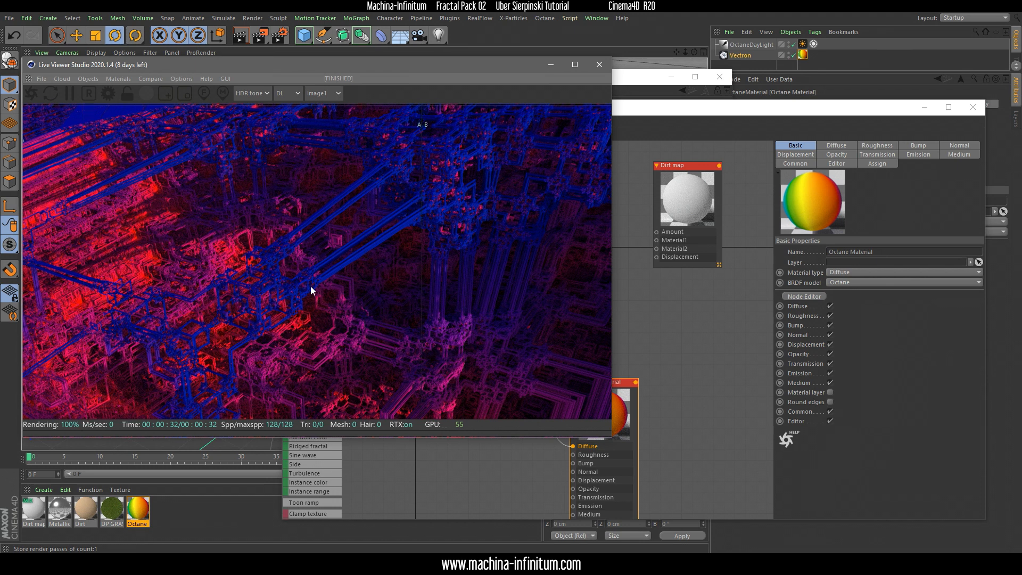
click(695, 314)
Duplicate the Osl Texture and Gradient nodes and connect the copied Gradient to the Dirt map's Amount input
drag(597, 425, 609, 429)
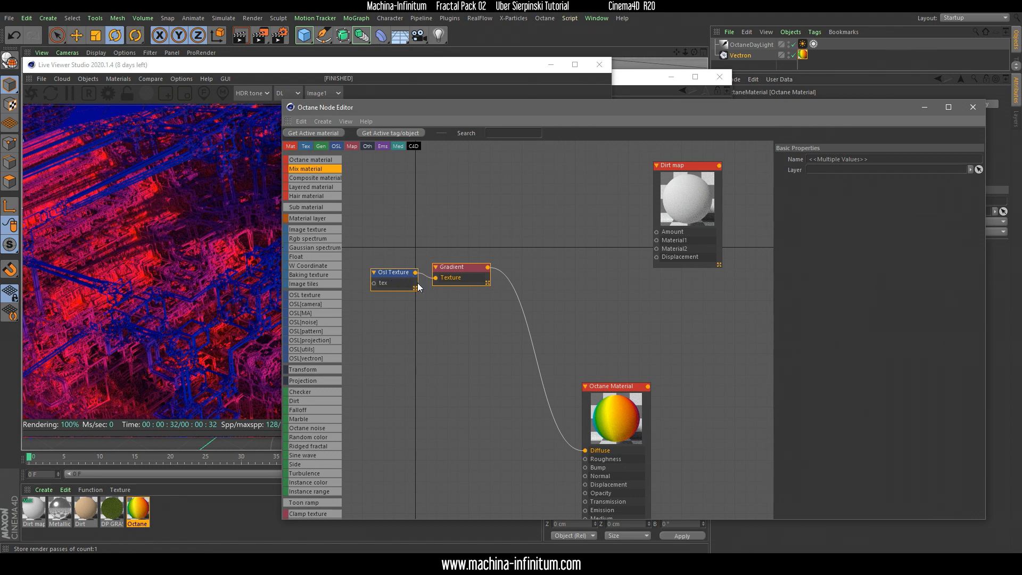
key(ctrl+c)
key(ctrl+v)
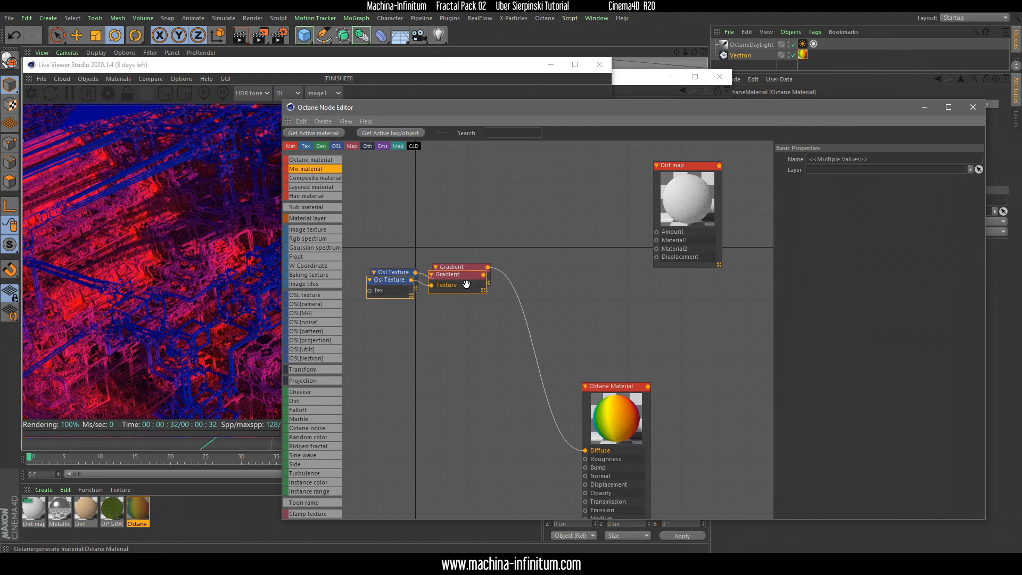
drag(394, 281, 556, 197)
drag(440, 222, 486, 189)
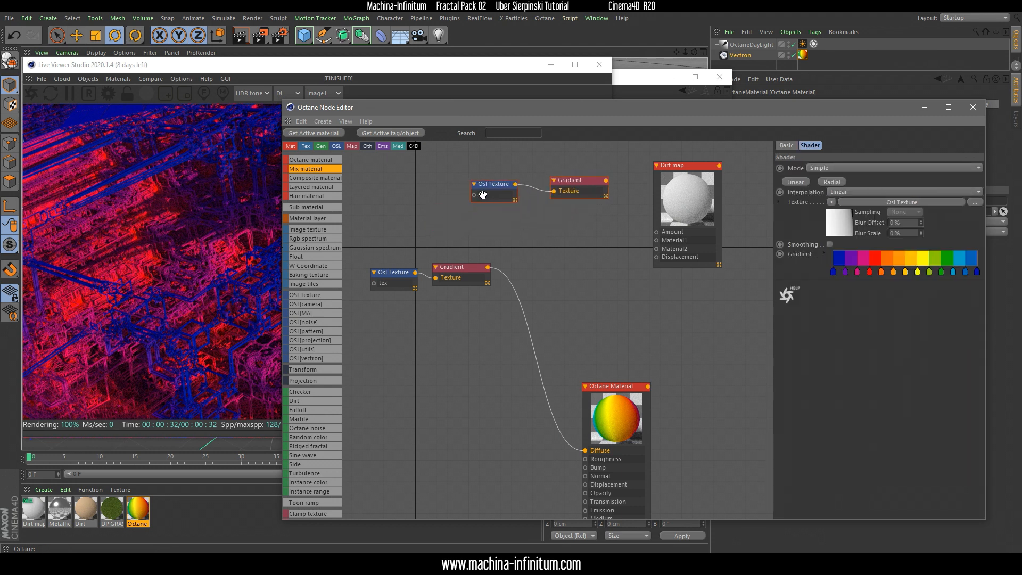
drag(609, 185, 657, 238)
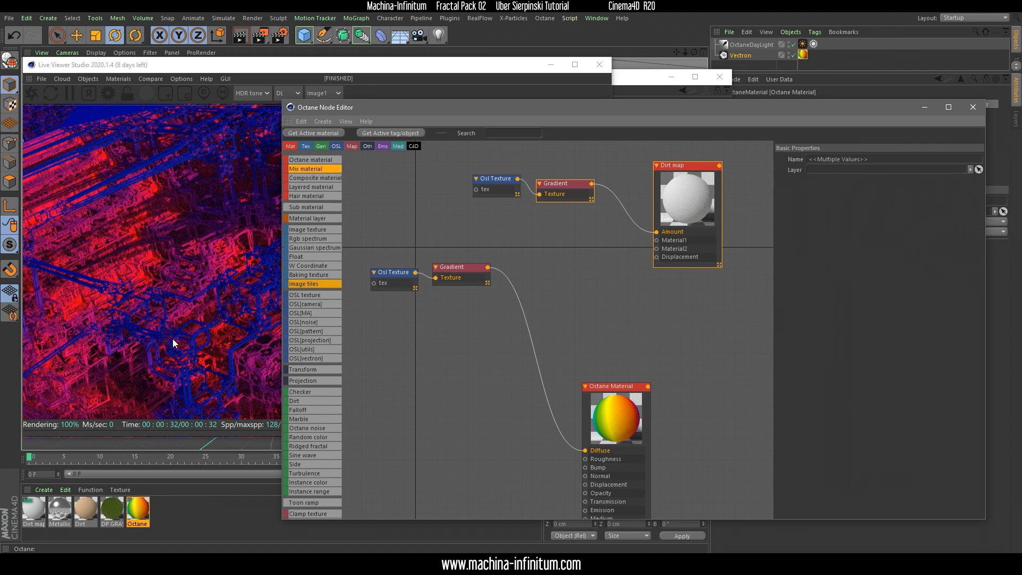
Set the first and last knots of the Dirt map's Gradient to white
click(557, 188)
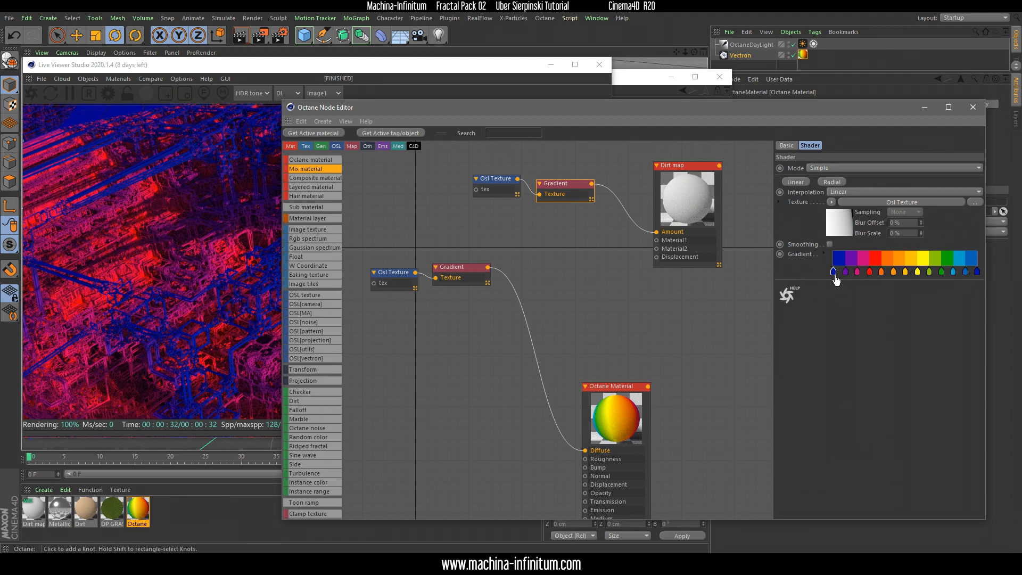
double_click(833, 272)
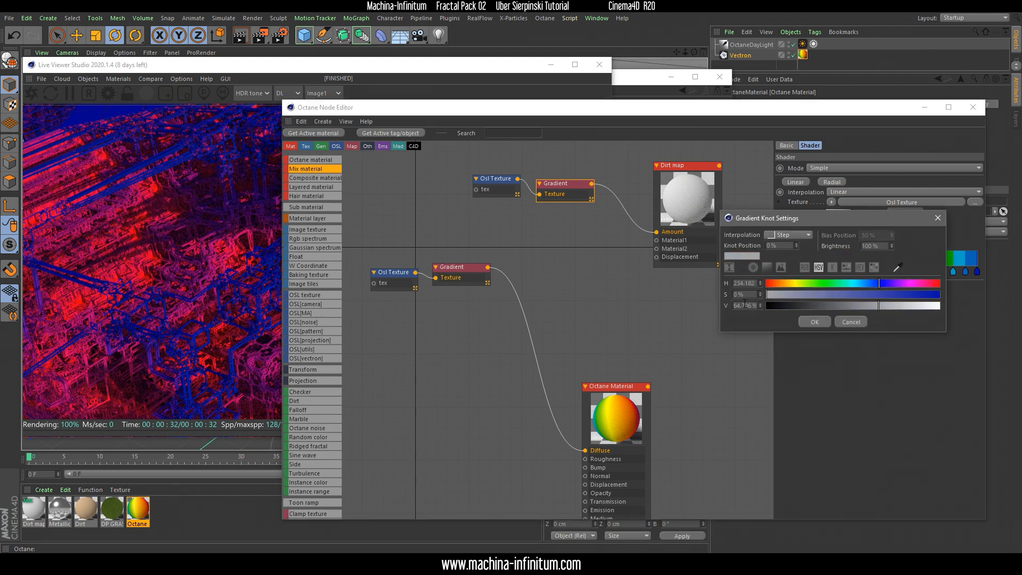
drag(881, 305, 941, 306)
click(812, 322)
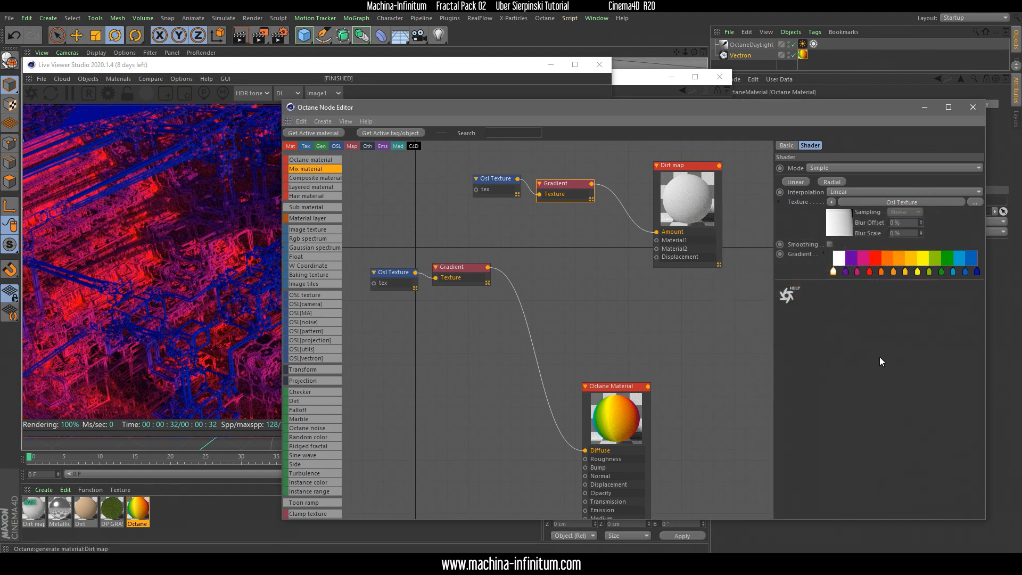
double_click(976, 272)
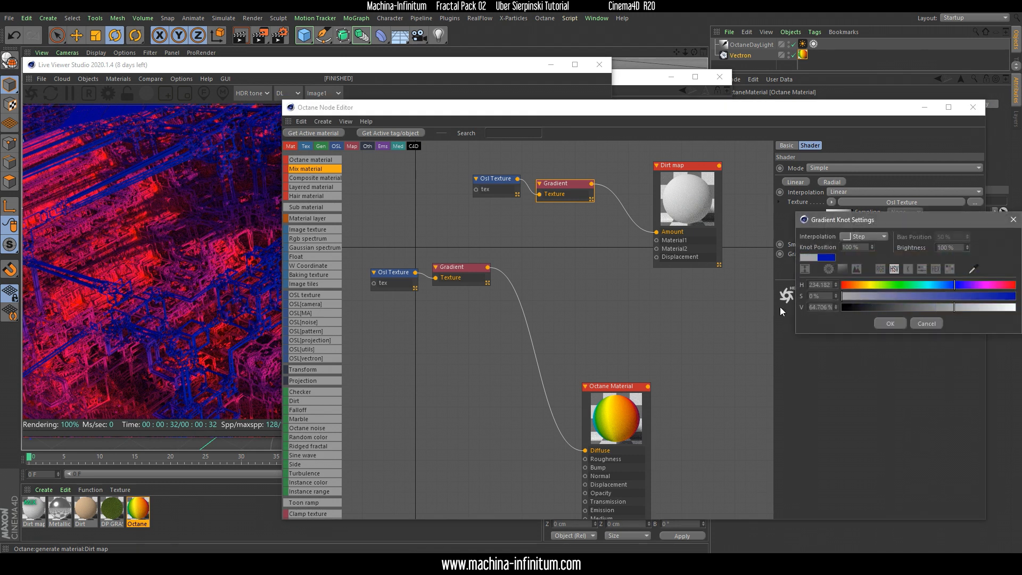
drag(1016, 316, 1014, 314)
click(890, 323)
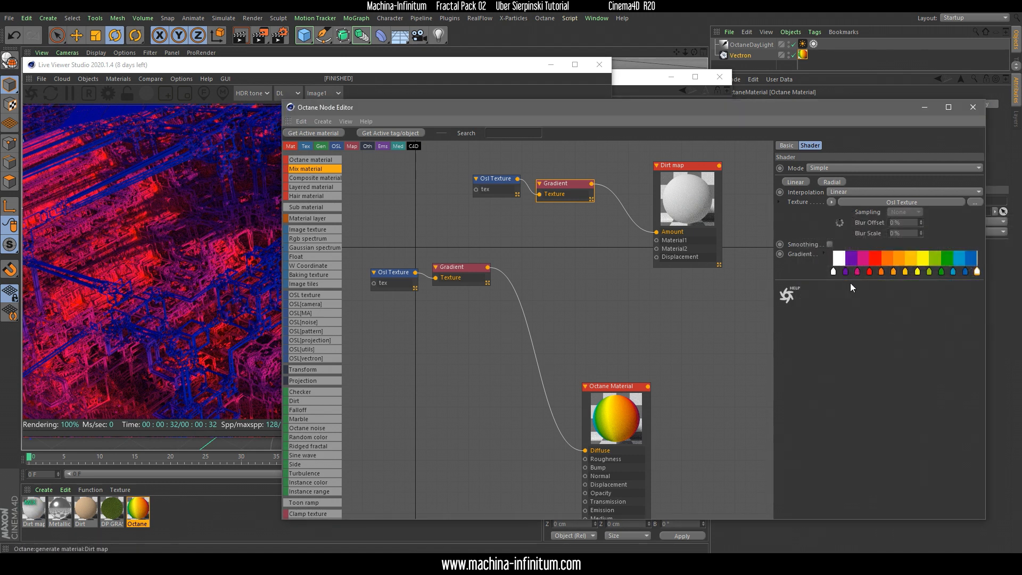
Delete all knots between the second and second-to-last ones on the Dirt map's Gradient
drag(853, 273, 852, 264)
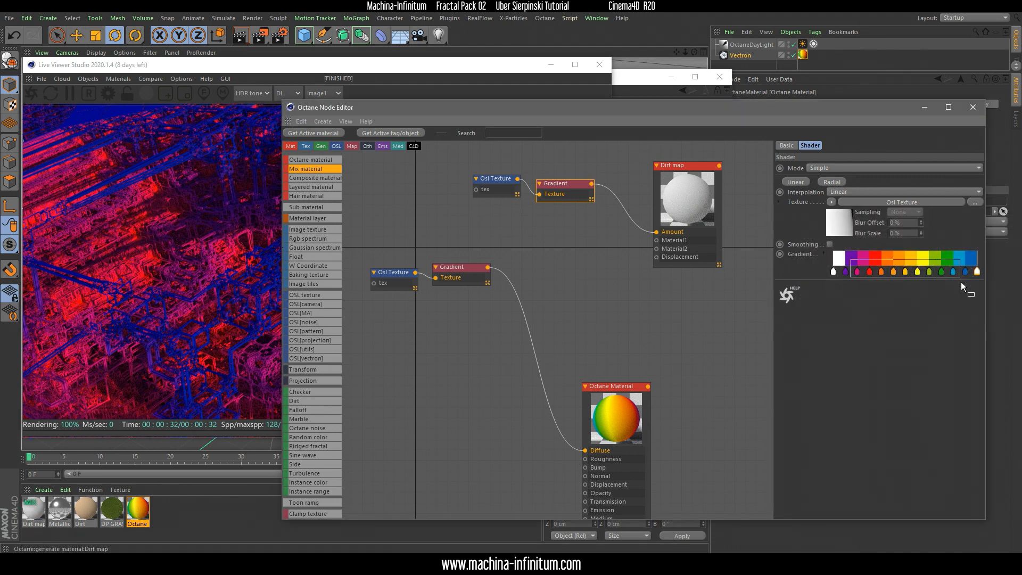
drag(966, 283, 958, 283)
key(Delete)
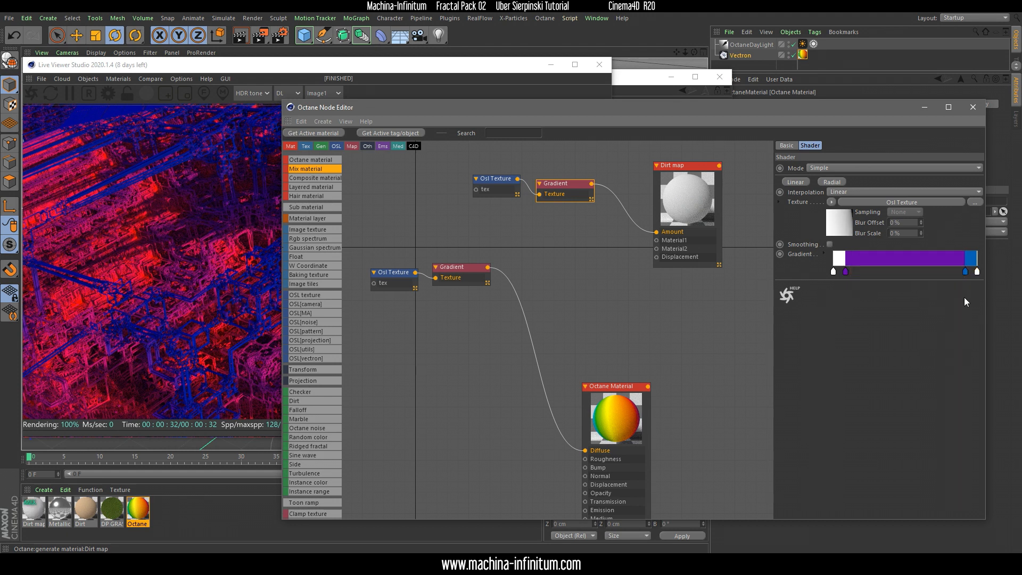
Set the purple and blue inner knots of the Dirt map's Gradient to black
double_click(846, 273)
drag(832, 304, 778, 304)
click(833, 320)
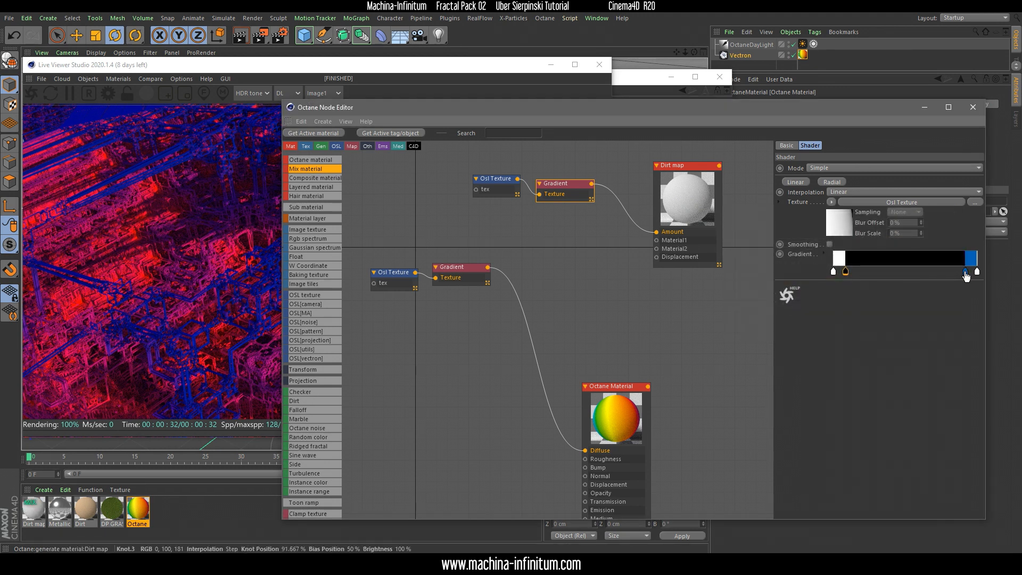
double_click(966, 272)
drag(906, 308, 851, 309)
click(905, 321)
click(976, 272)
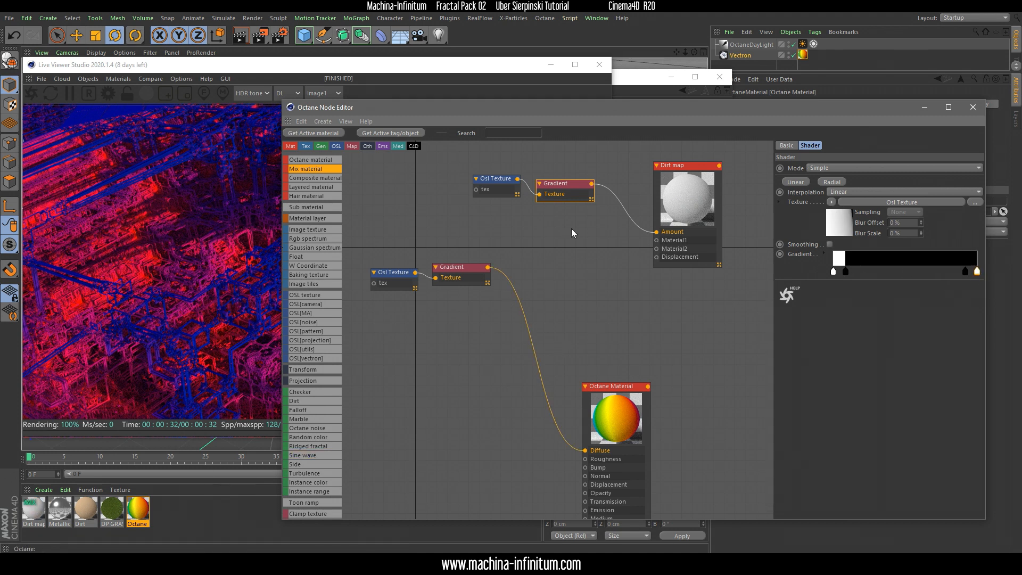
Move the Node Editor clear of the material list and bring the Dirt material into the node graph
drag(583, 114, 596, 86)
click(703, 194)
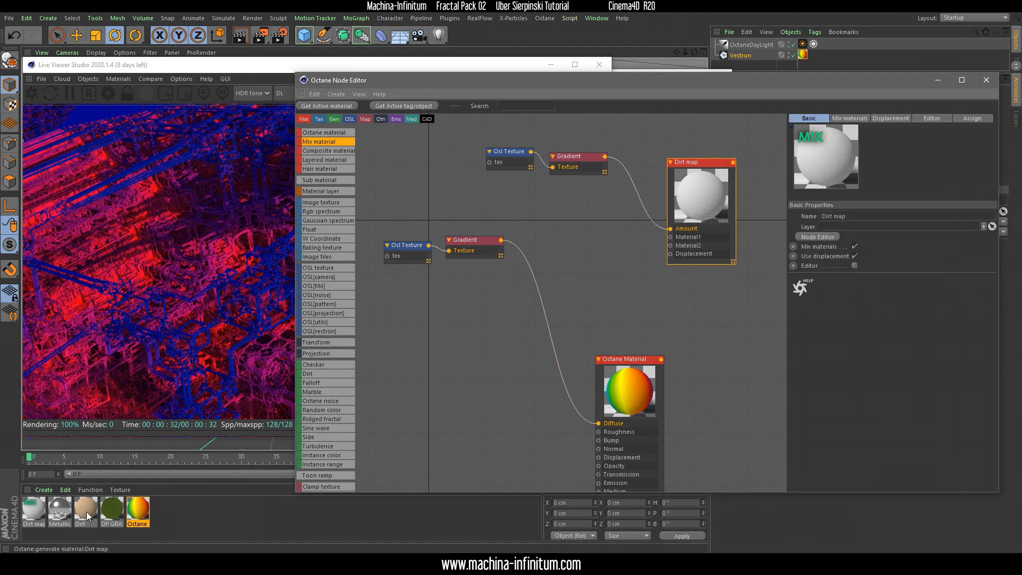
drag(87, 516, 446, 346)
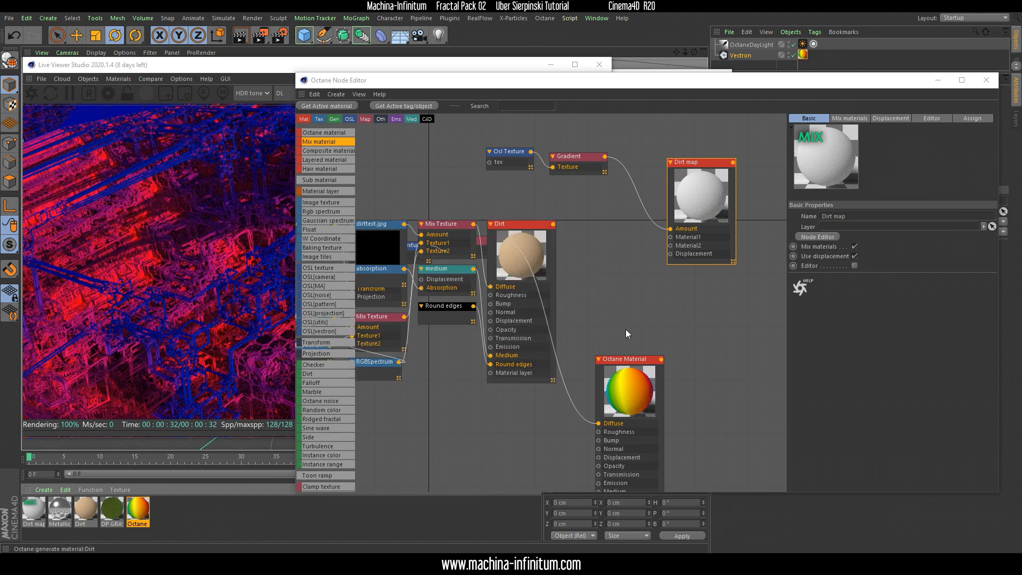
click(630, 379)
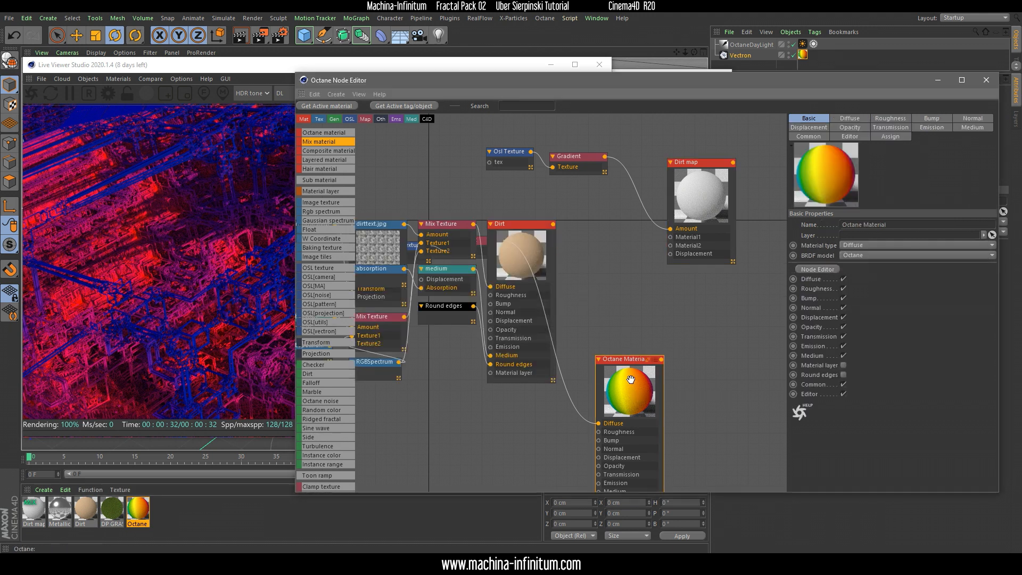
Select the Dirt material's full node hierarchy, place it beside the Dirt map and connect it to Material1
click(536, 242)
scroll(618, 279, down, 5)
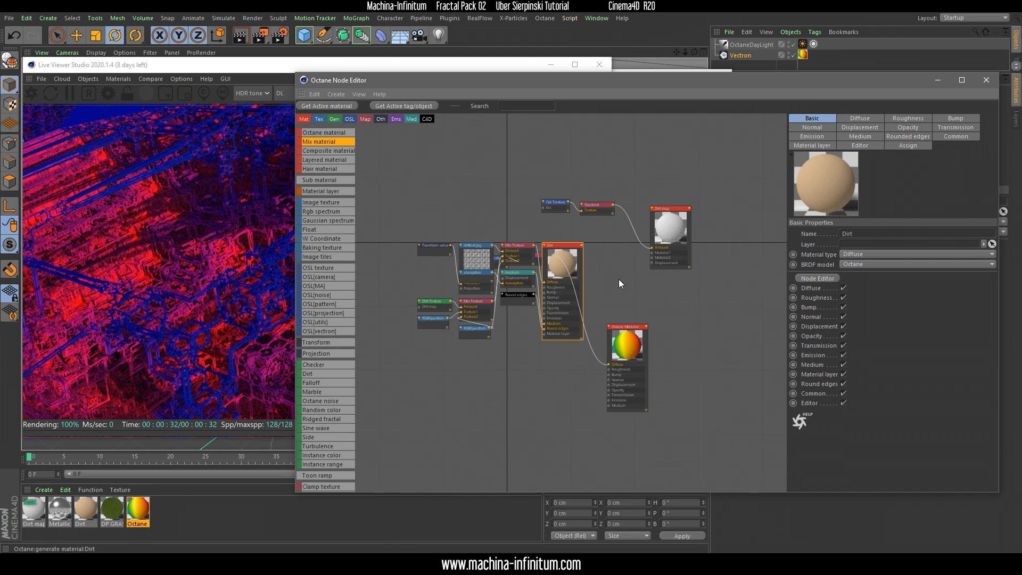
middle_drag(539, 307, 606, 326)
scroll(611, 330, up, 4)
drag(462, 177, 732, 129)
middle_drag(535, 272, 494, 330)
right_click(457, 317)
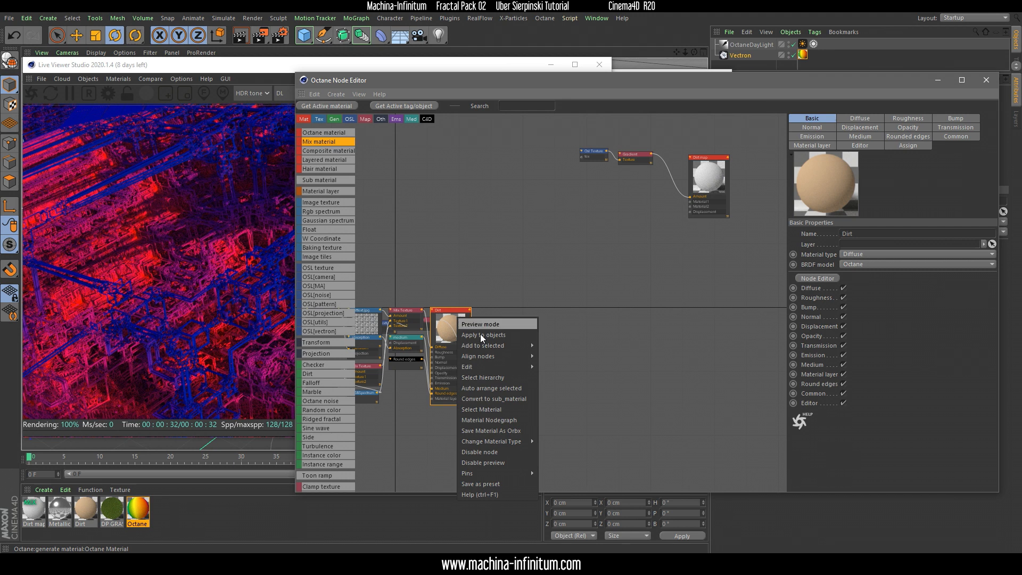
click(482, 378)
drag(478, 317, 690, 206)
click(693, 206)
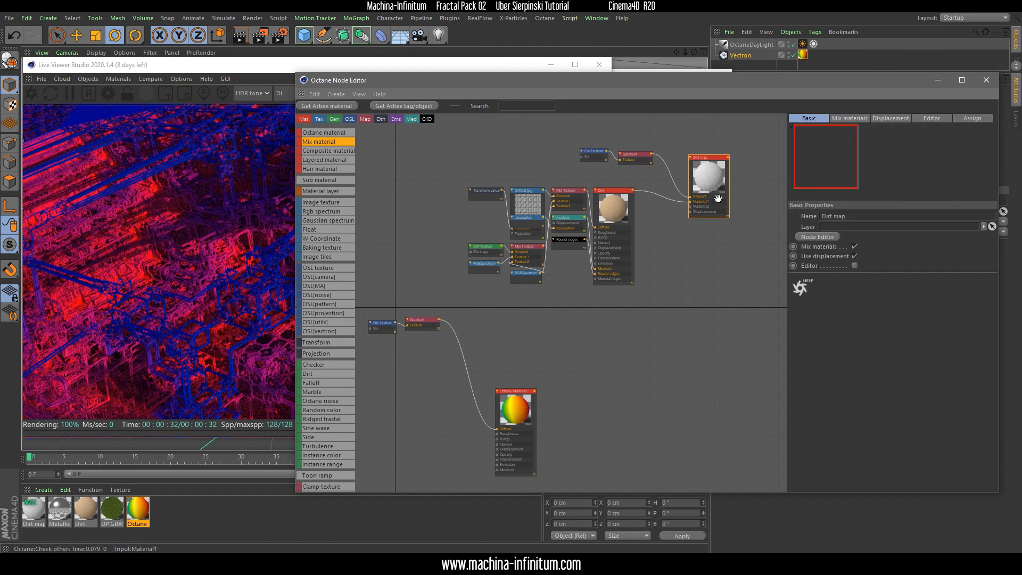
Add the Metallic material to the node graph beside the Dirt material and connect it to the Dirt map's Material2
scroll(693, 206, up, 5)
drag(505, 215, 513, 219)
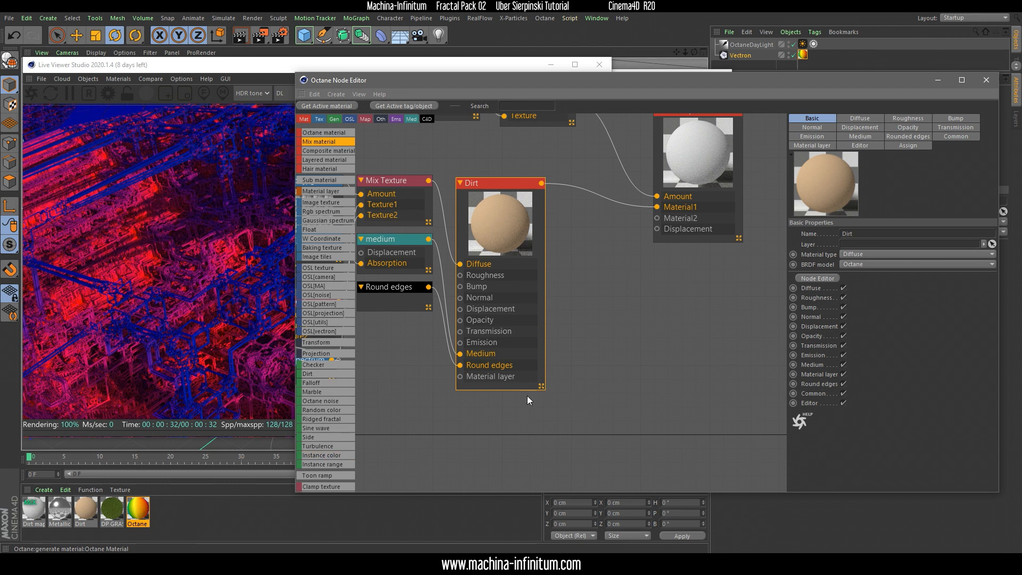
drag(60, 516, 69, 506)
drag(631, 365, 627, 359)
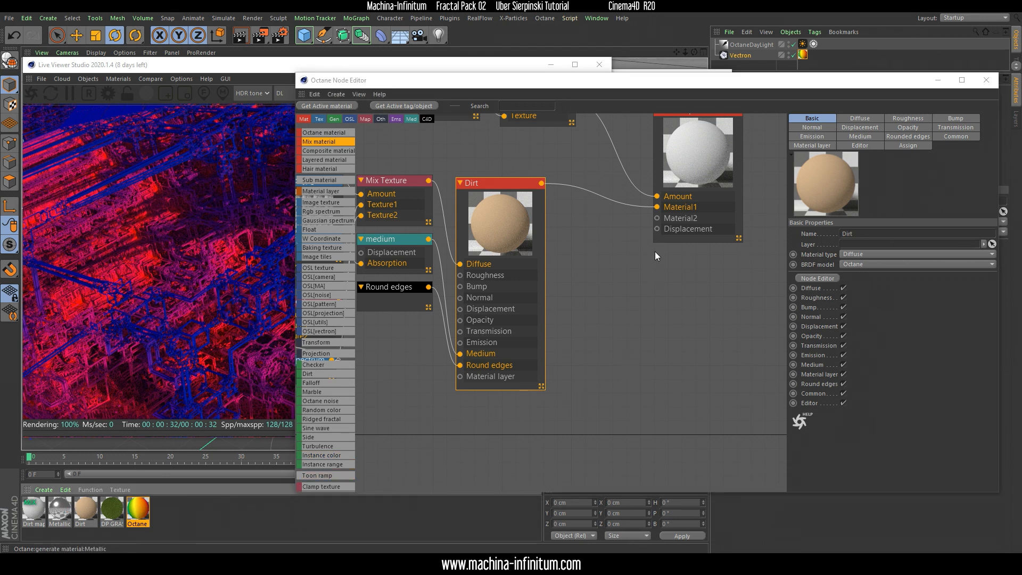
scroll(606, 340, down, 8)
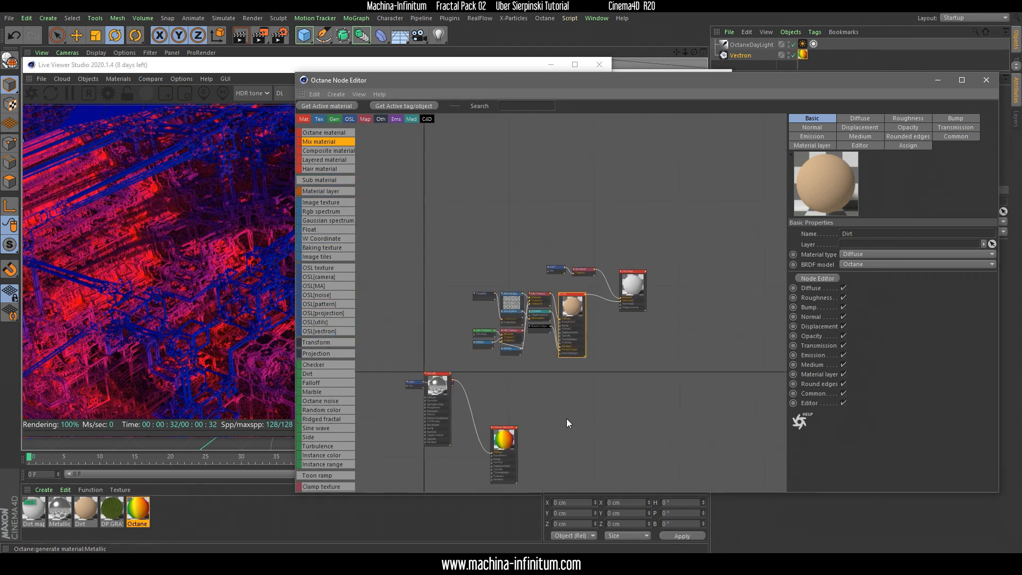
drag(480, 342, 651, 262)
scroll(663, 277, up, 4)
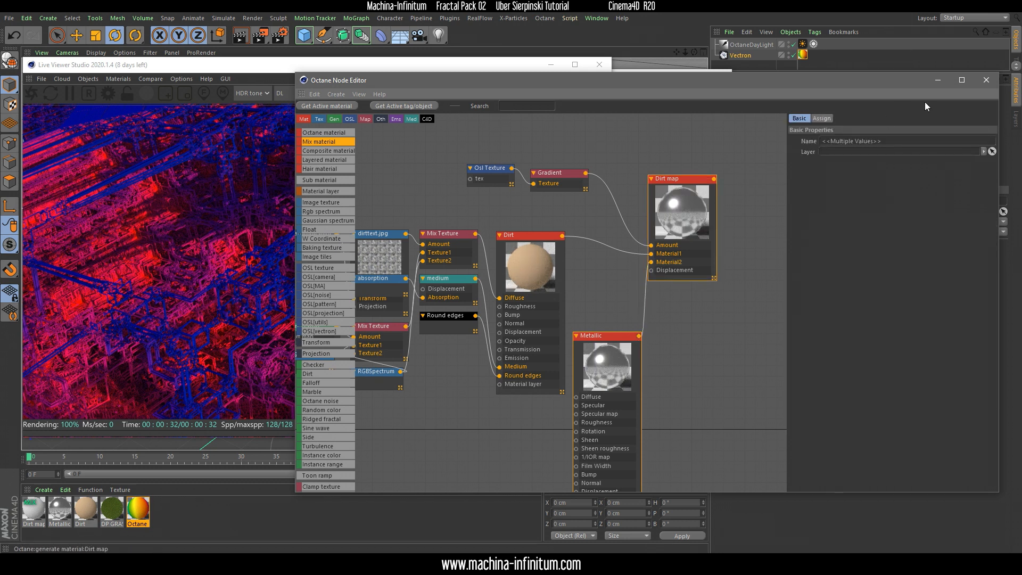
Replace the Vectron object's assigned material with the Dirt map mix material
drag(928, 80, 930, 93)
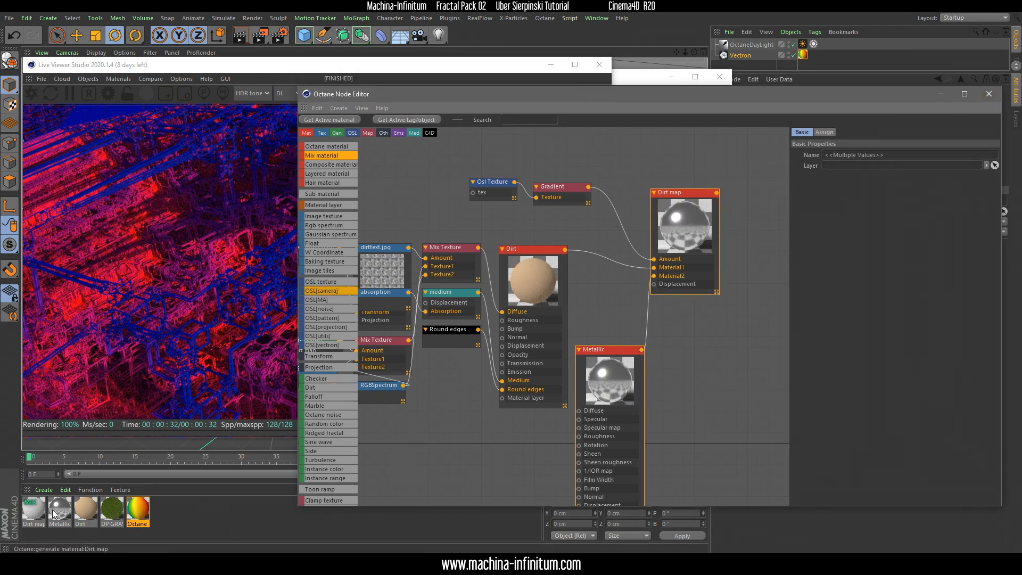
click(33, 507)
drag(717, 59, 806, 53)
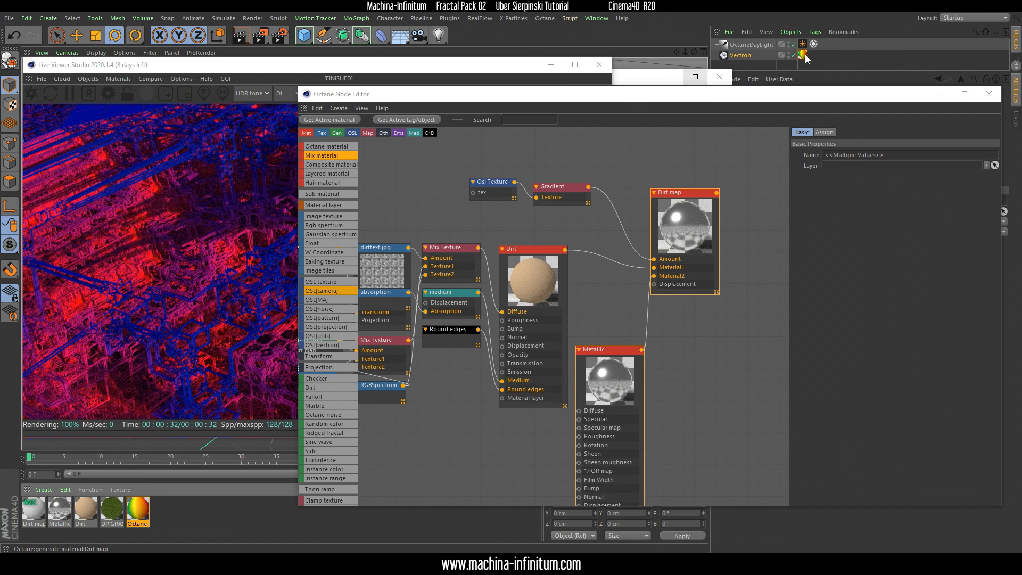
Compare the new render with the stored gradient render and examine the Dirt and Metallic materials used in it
click(241, 64)
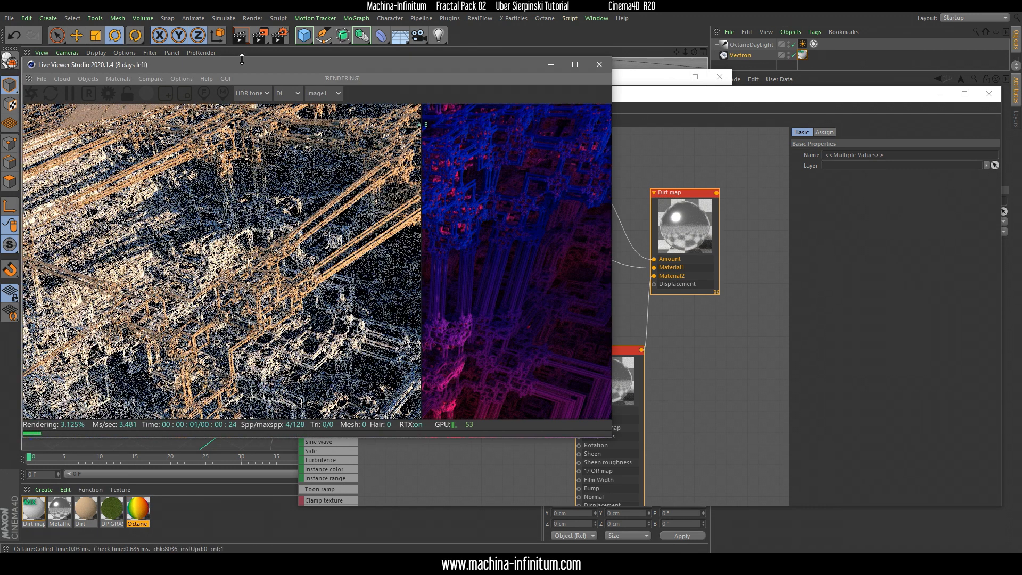
drag(267, 66, 263, 43)
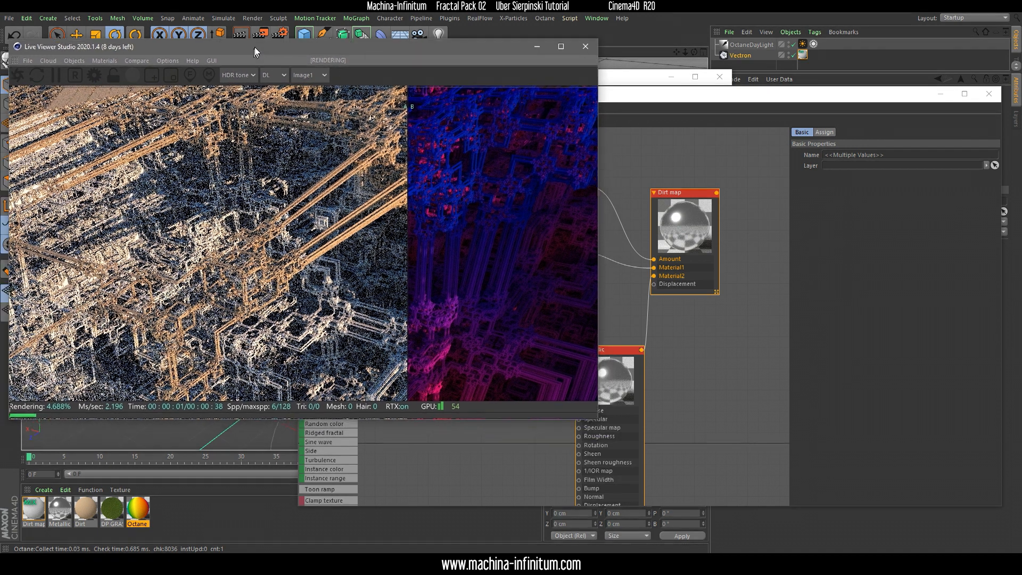
drag(418, 232, 554, 248)
drag(647, 92, 659, 91)
click(548, 252)
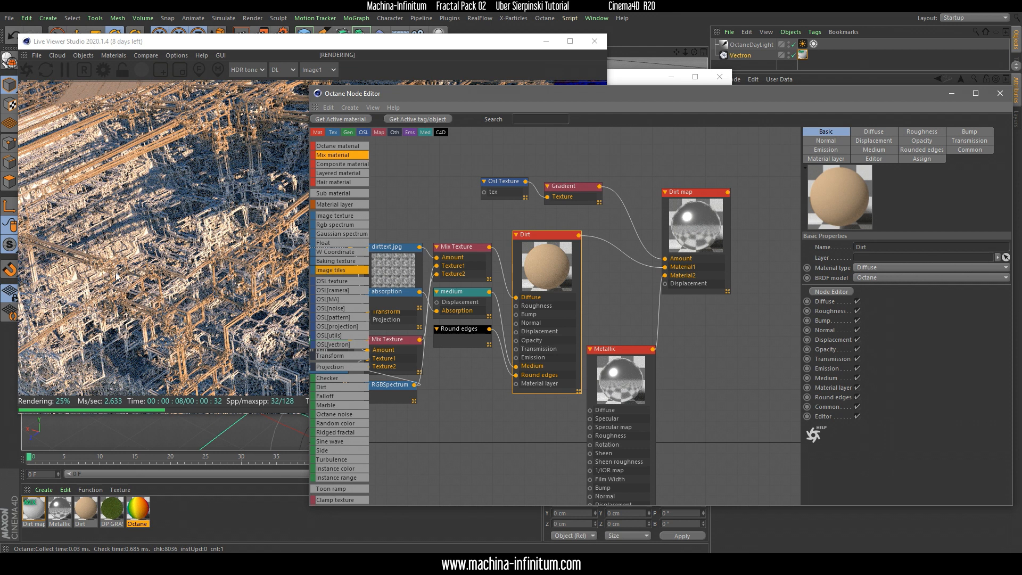
click(421, 50)
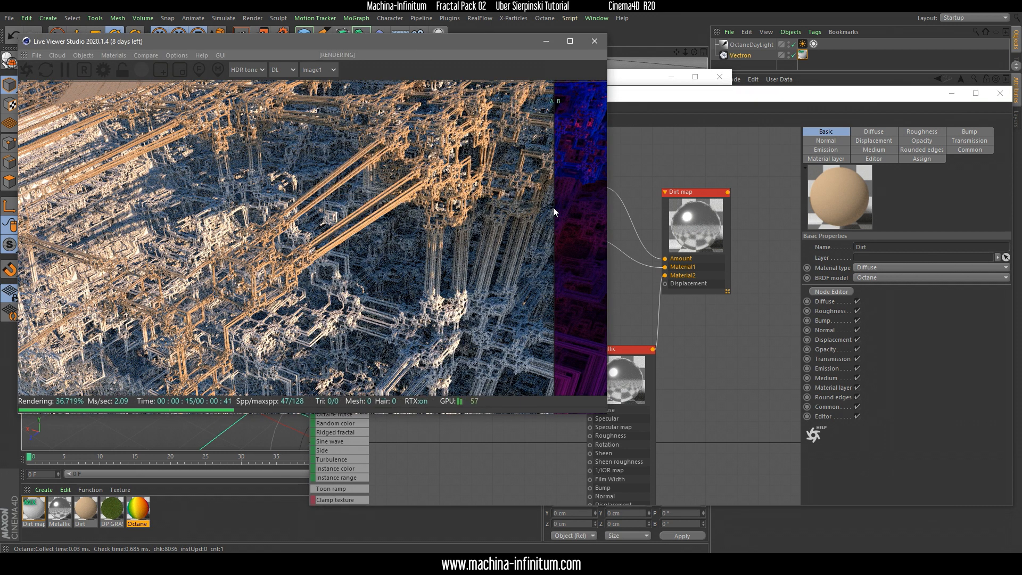
drag(232, 207, 504, 250)
click(635, 359)
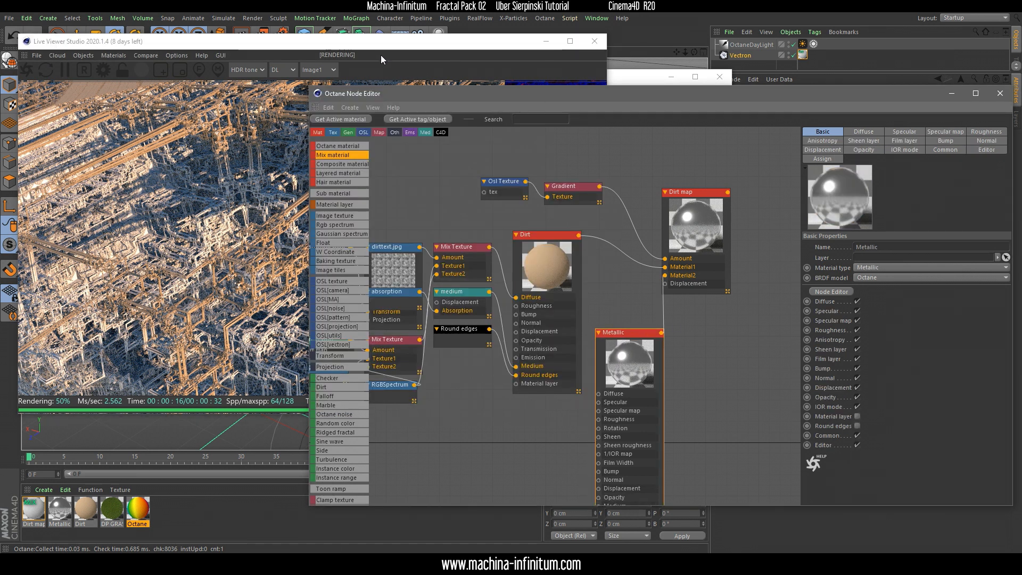
click(365, 53)
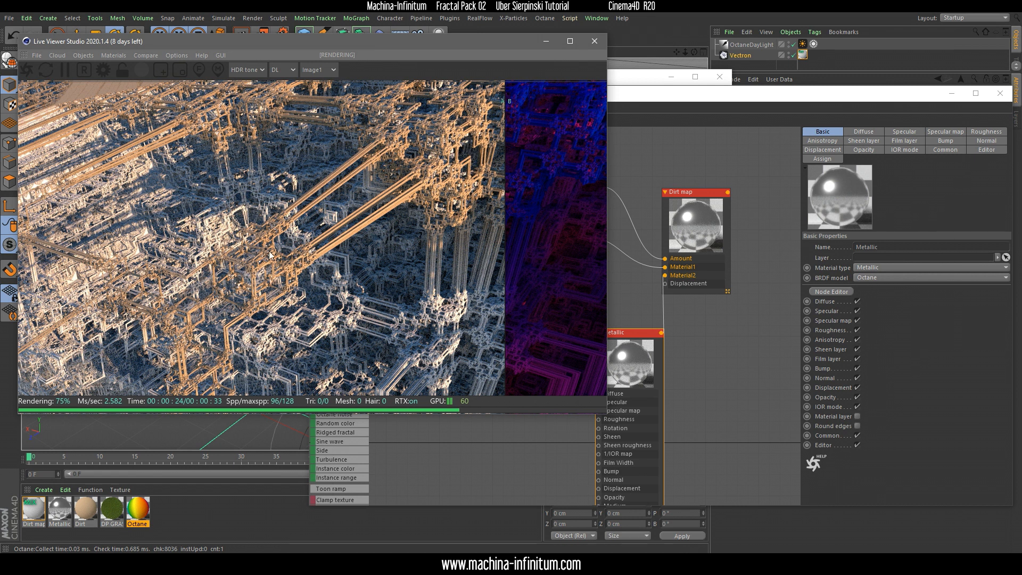
Inspect the Dirt map's Gradient and compare its bands with the stored color render across the whole image
click(632, 255)
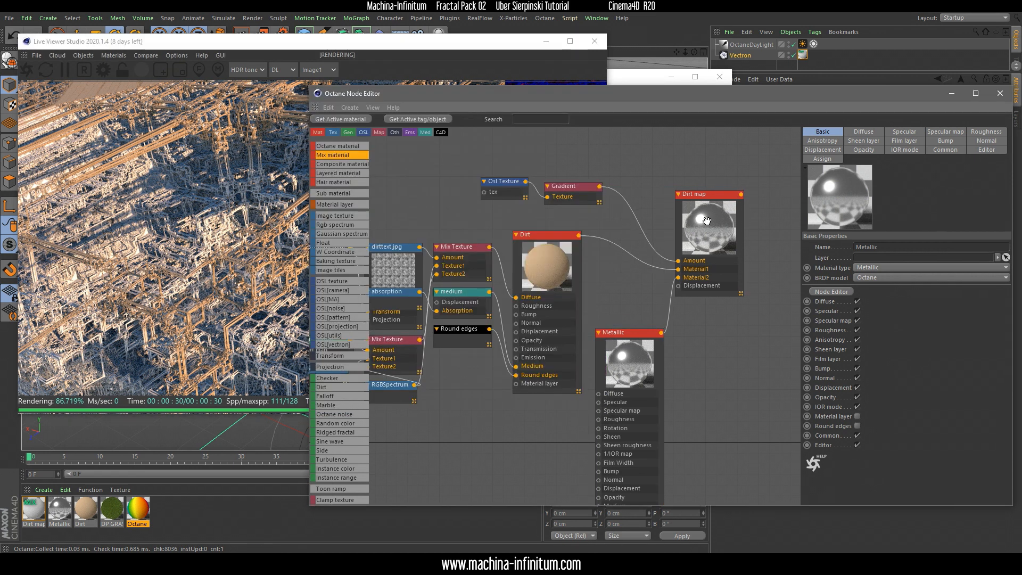
scroll(598, 281, down, 2)
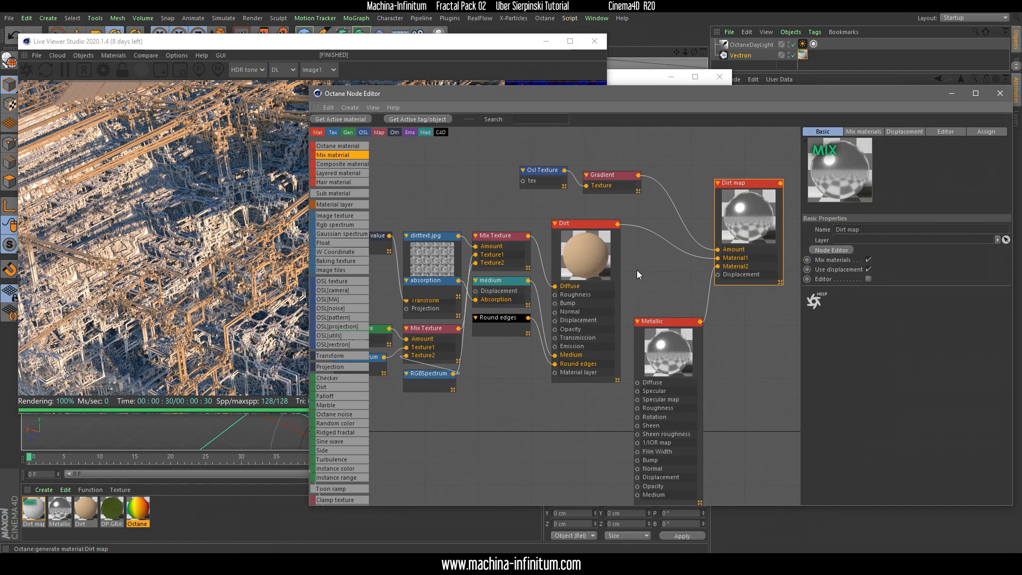
drag(299, 46, 295, 43)
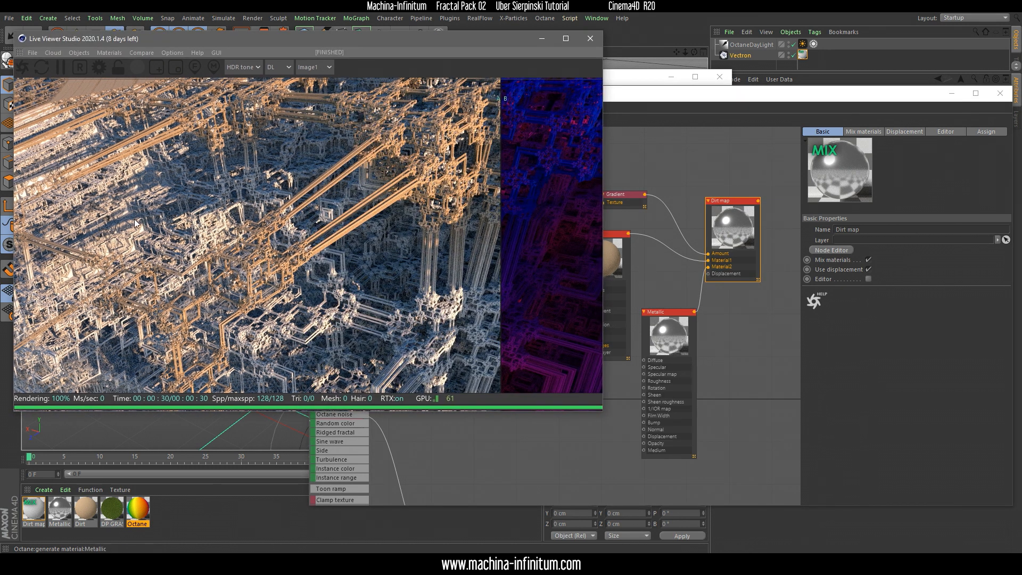
click(612, 203)
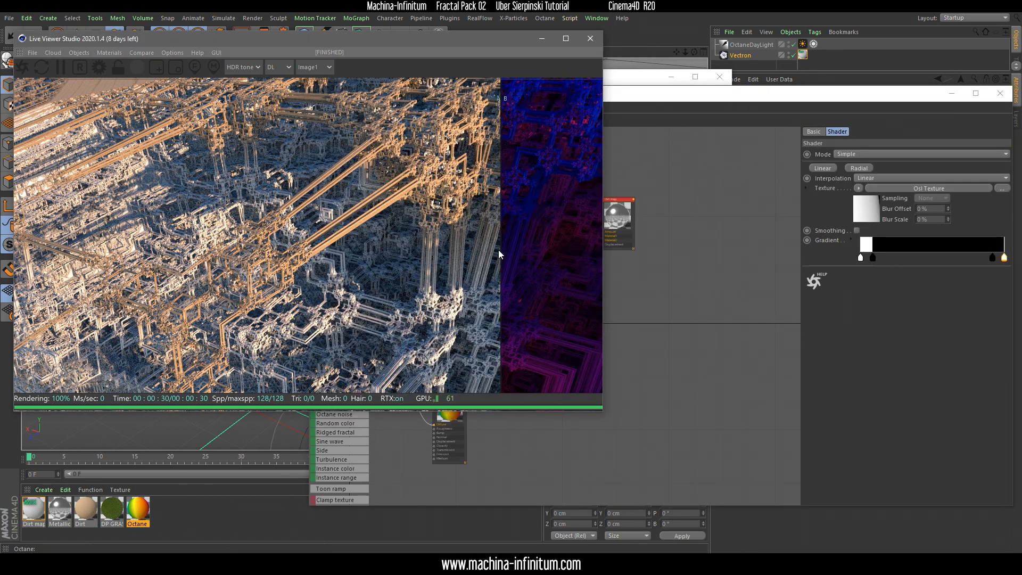
drag(500, 255, 87, 241)
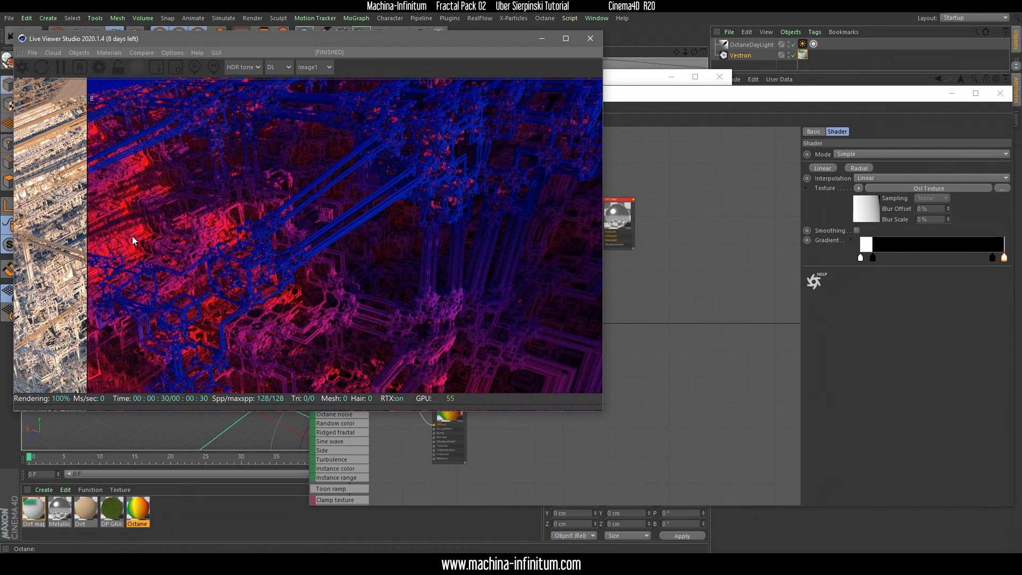
drag(88, 224, 486, 232)
Add a new Mix material to the node graph beyond the Dirt map and shift the Octane Material node
click(639, 98)
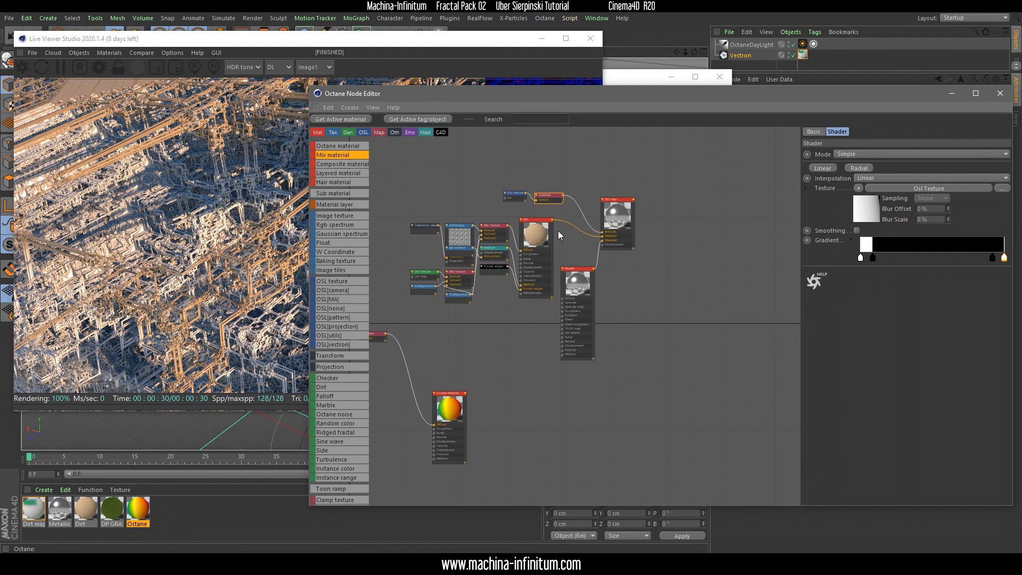
drag(331, 155, 741, 241)
drag(446, 402, 478, 376)
middle_drag(450, 355, 538, 358)
Duplicate the original Osl Texture and Gradient nodes and connect the copied Gradient to the new Mix material's Amount
drag(406, 326, 472, 376)
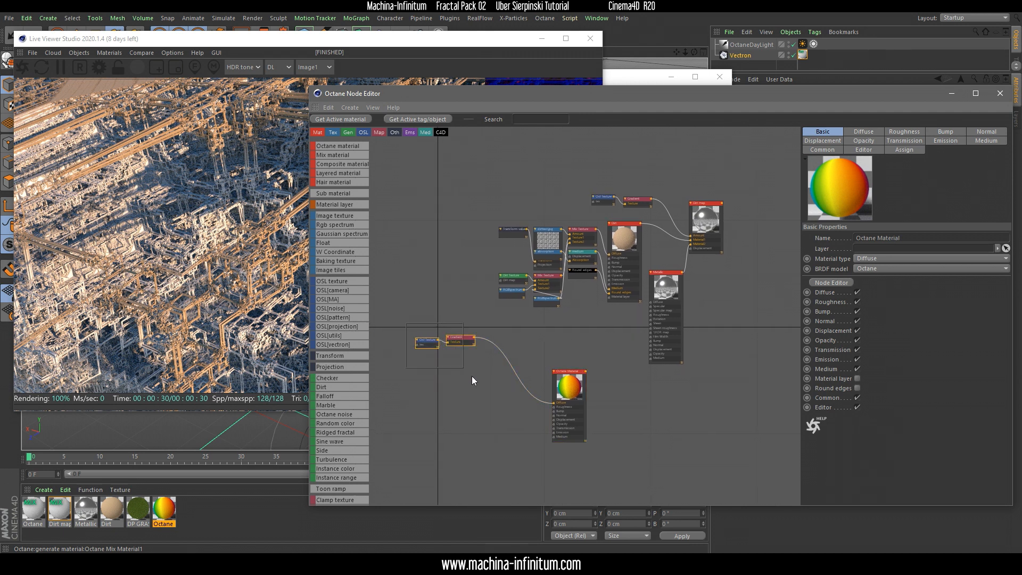
scroll(457, 339, up, 3)
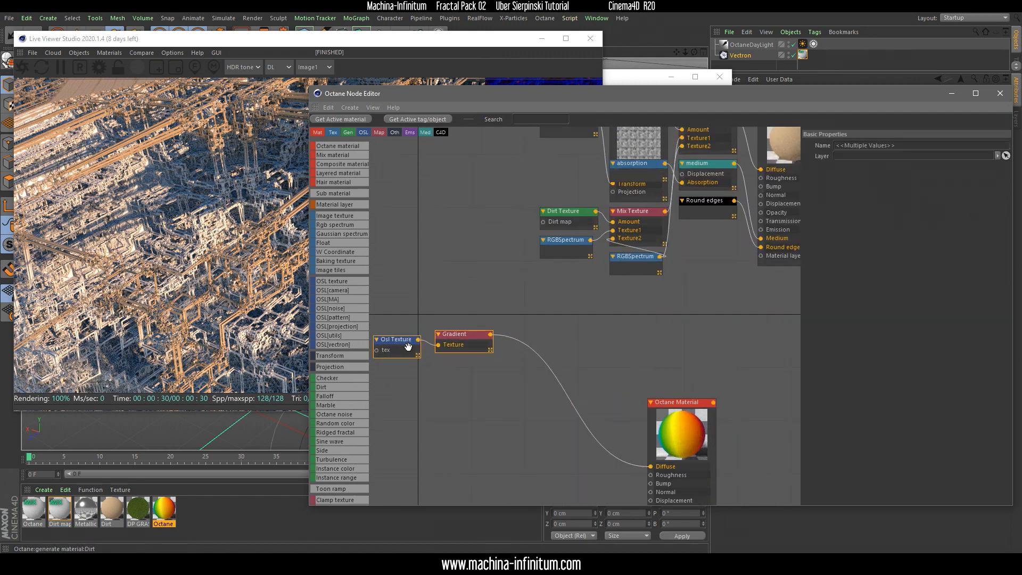
middle_drag(671, 306, 440, 370)
middle_drag(770, 254, 516, 348)
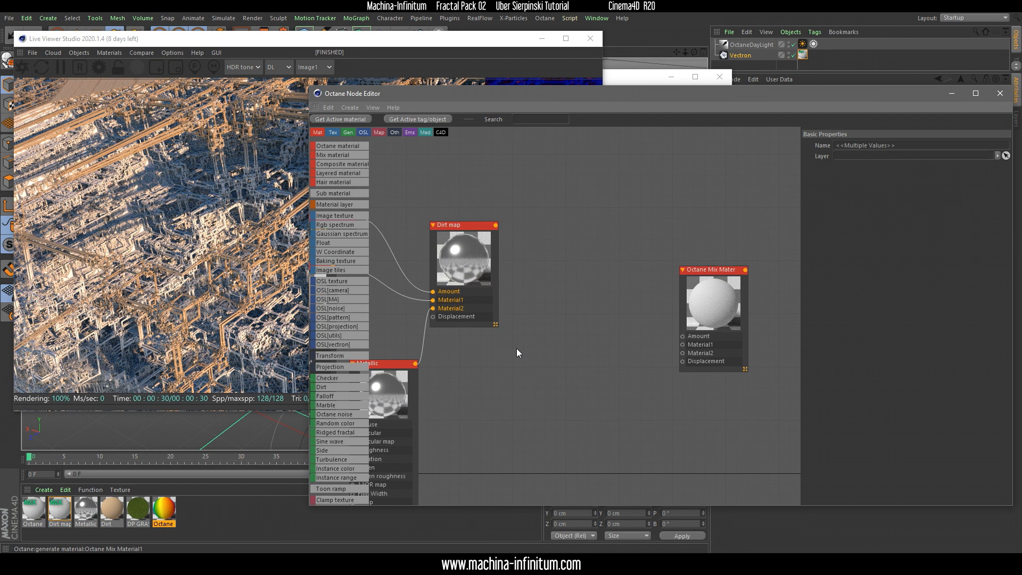
key(ctrl+v)
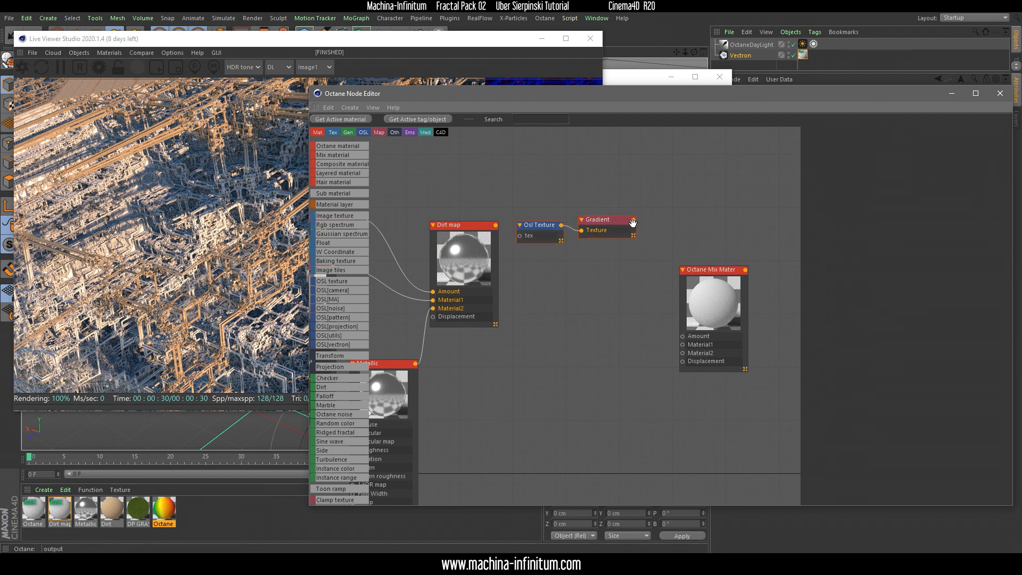
click(632, 223)
drag(638, 220, 682, 338)
drag(714, 271, 723, 173)
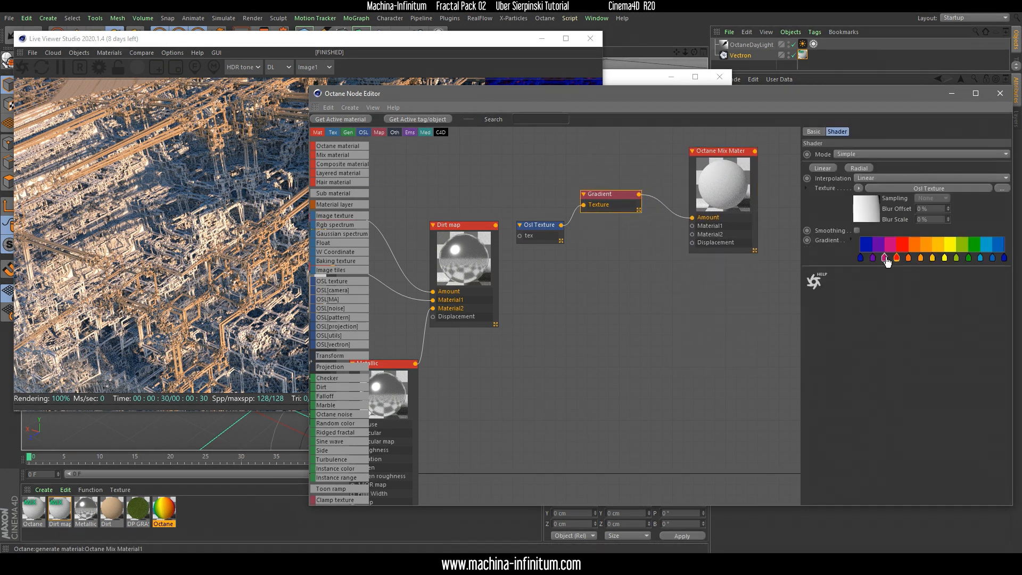
Set the first and last knots of the copied Gradient to black
click(872, 258)
double_click(869, 256)
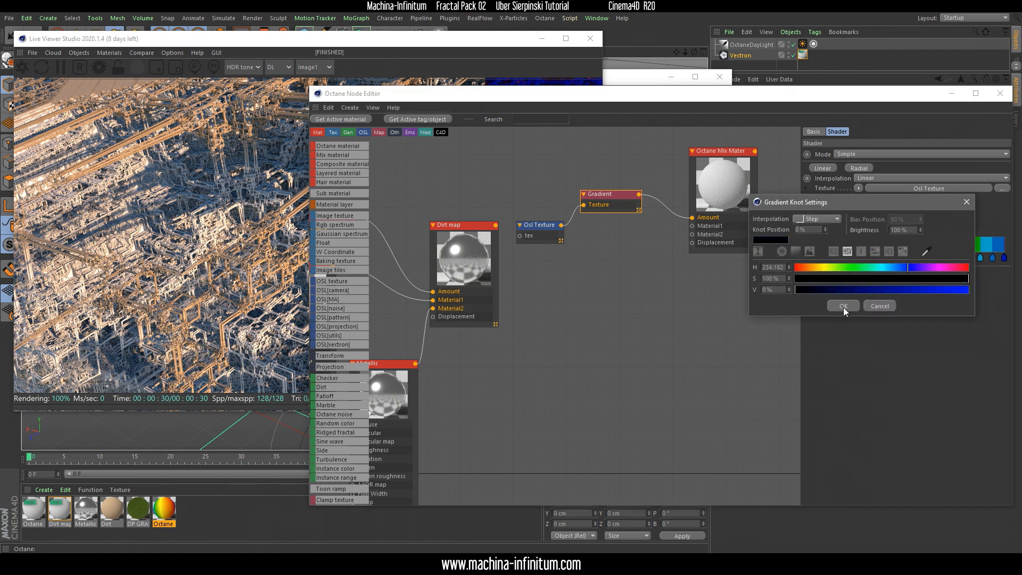
click(843, 306)
double_click(1004, 257)
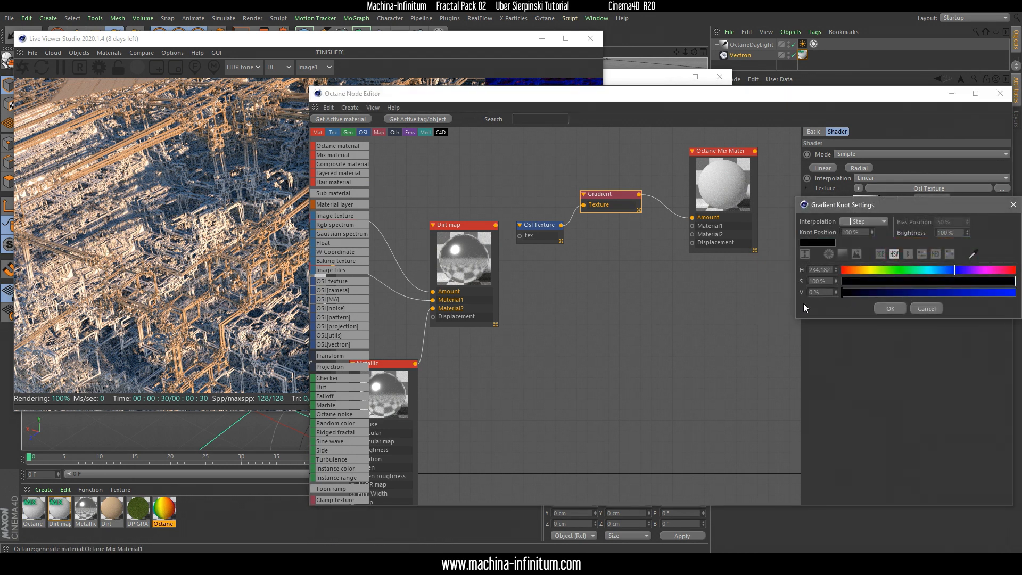
click(890, 308)
Delete the copied Gradient's knots between the red and last ones, and move the magenta knot just past the red one
drag(915, 277, 906, 275)
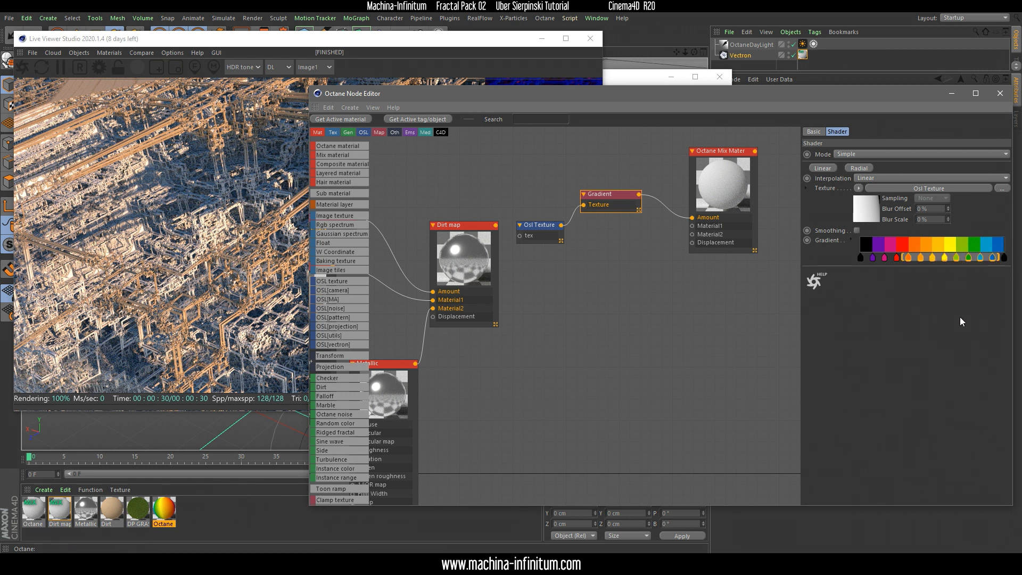
key(Delete)
drag(884, 257, 901, 258)
Set the copied Gradient's magenta and purple knots to black and its red knot to white
double_click(902, 257)
drag(876, 289, 804, 292)
click(890, 305)
double_click(872, 258)
click(848, 310)
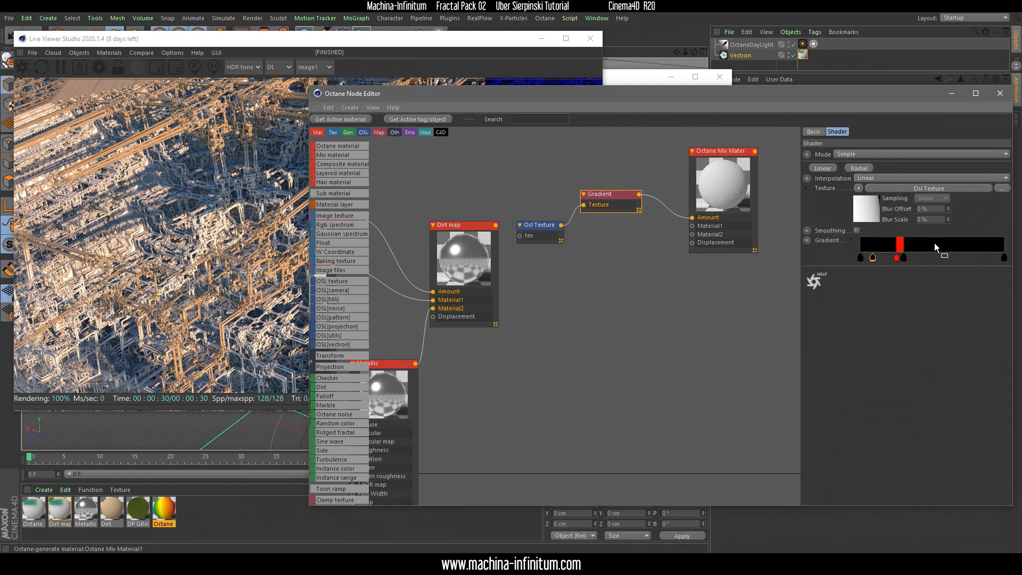
double_click(897, 257)
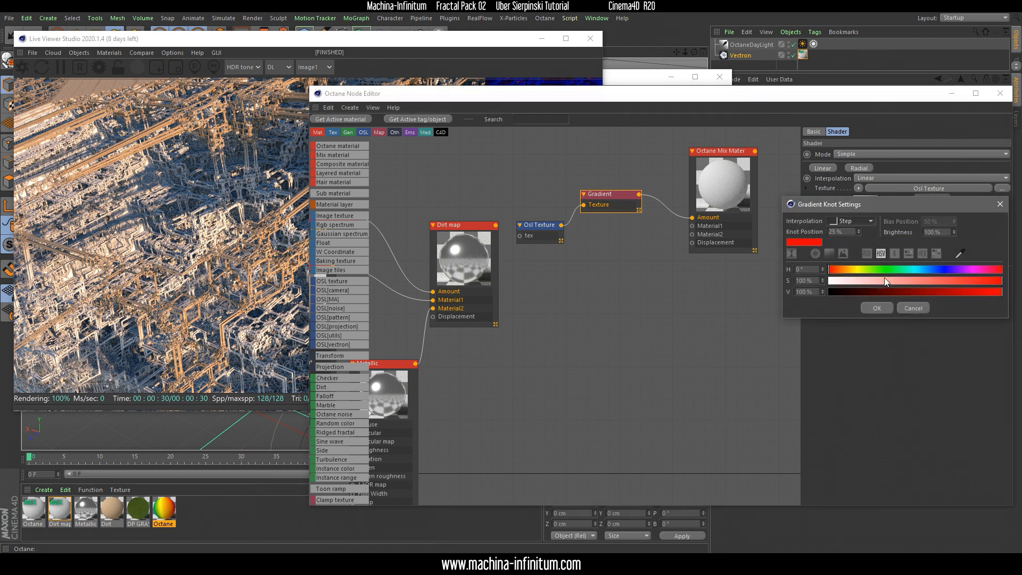
click(879, 304)
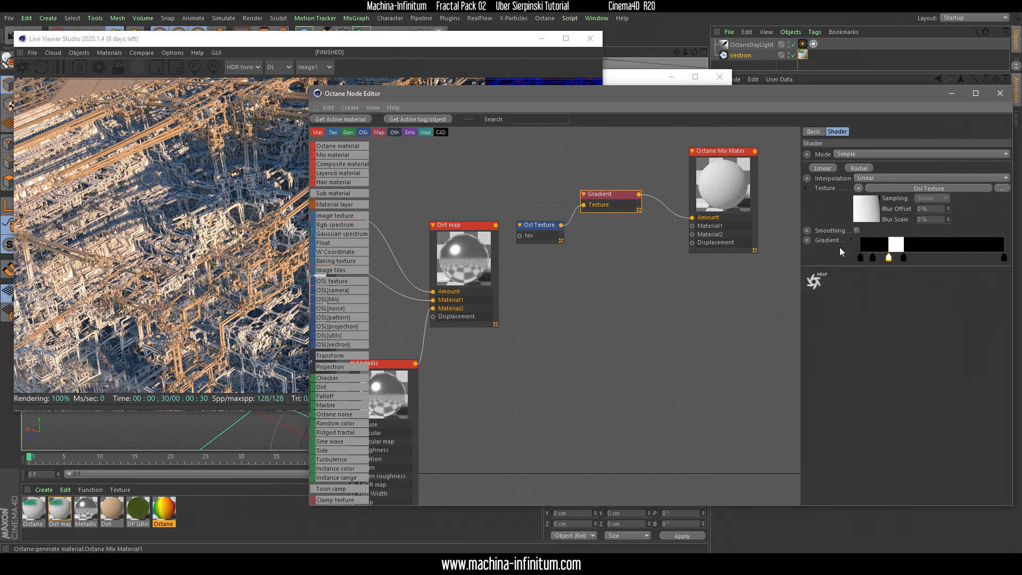
Rearrange the new Mix material and Dirt map nodes, and add a new Octane material below the mix
drag(725, 200, 715, 199)
drag(475, 248, 532, 305)
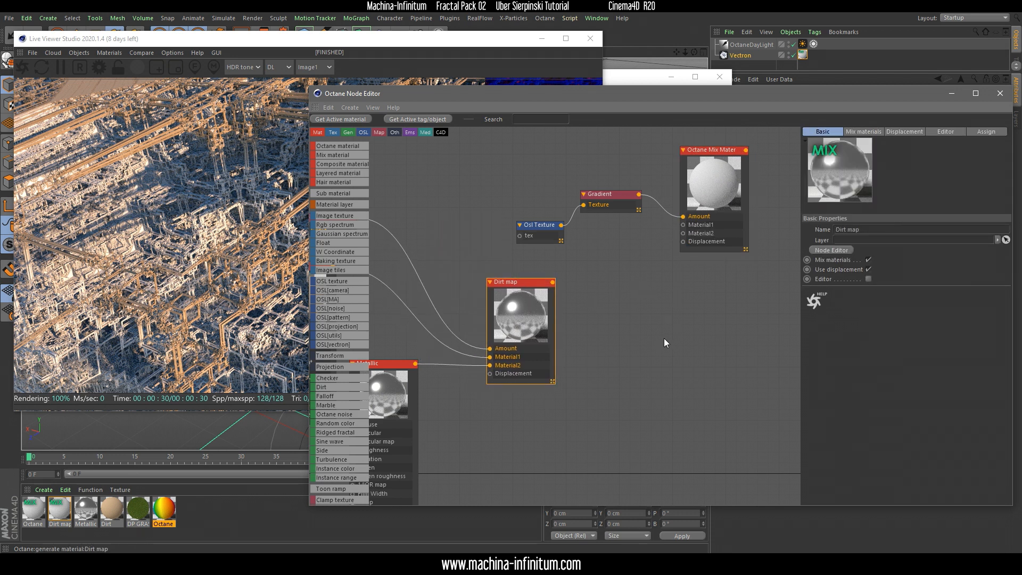
right_click(643, 318)
mouse_move(708, 335)
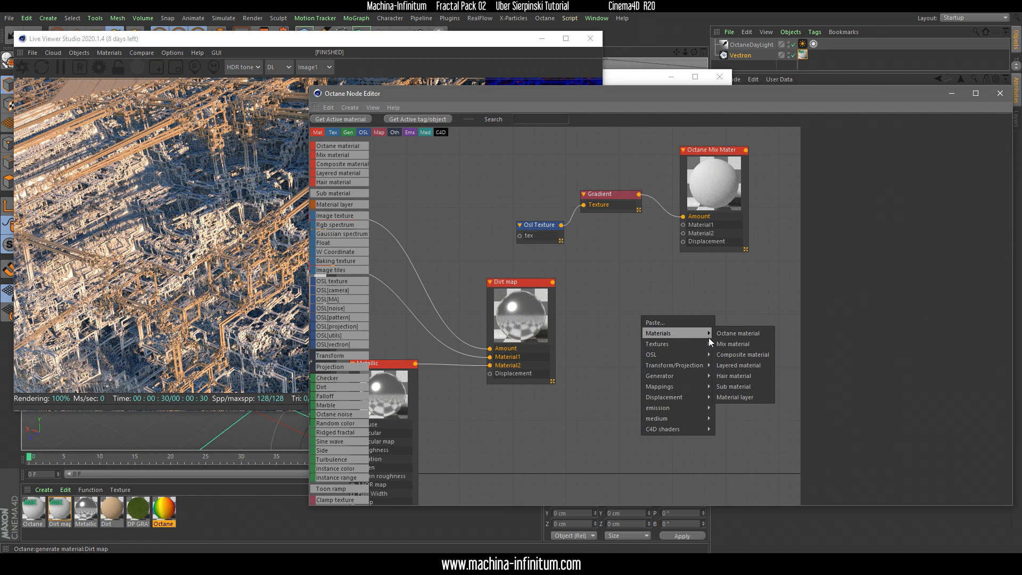
click(745, 333)
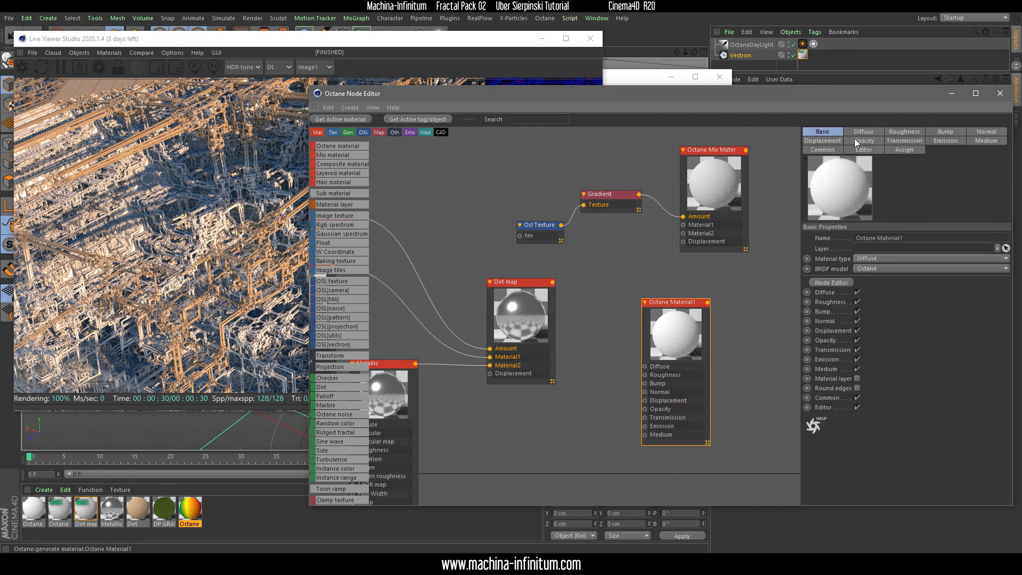
Set the new Octane material's diffuse color to red
click(861, 132)
click(845, 260)
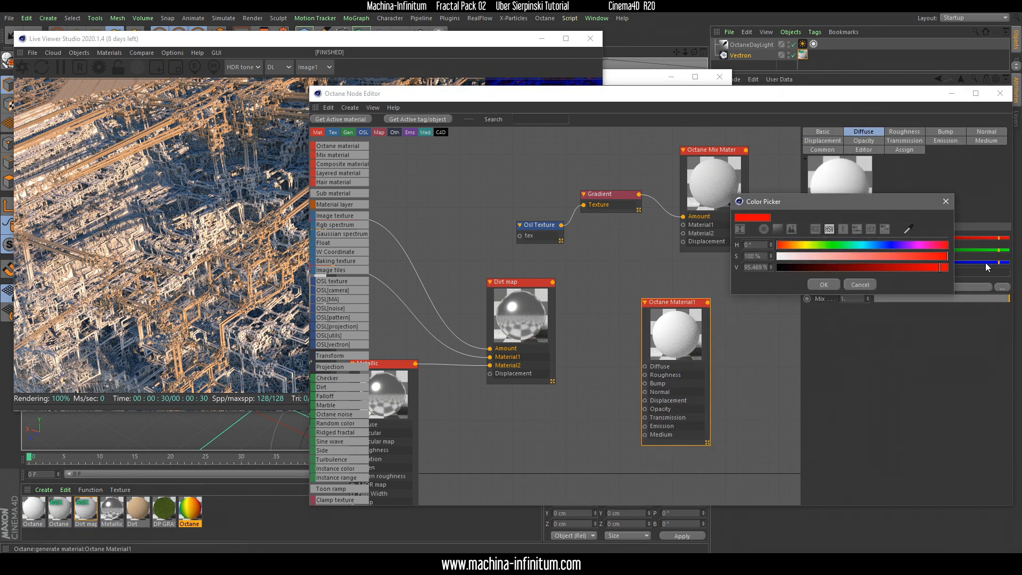
click(826, 287)
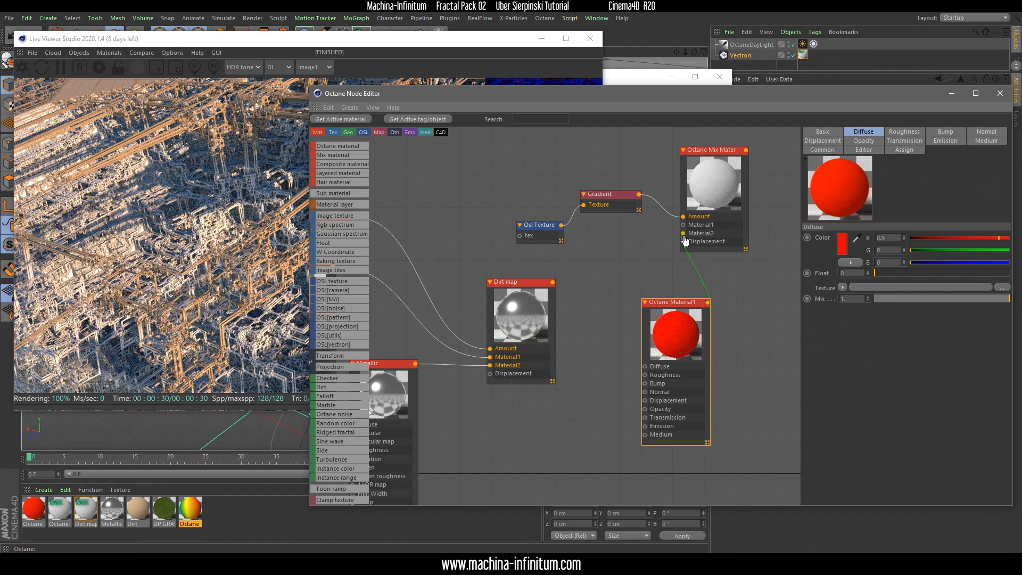
Connect the red Octane material to the new Mix material's Material2 input and the Dirt map to its Material1
drag(685, 241, 683, 233)
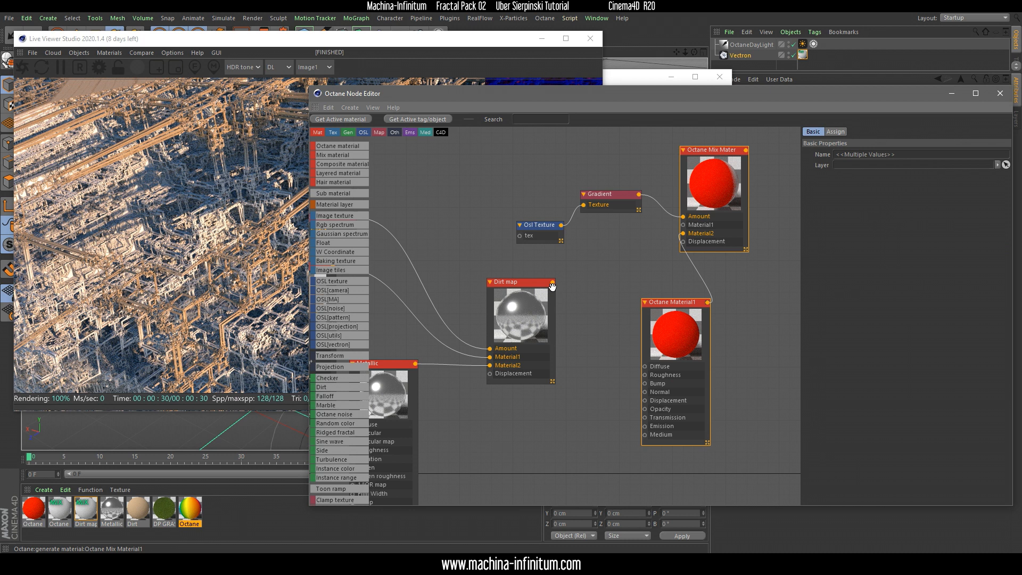
drag(553, 282, 683, 224)
click(733, 171)
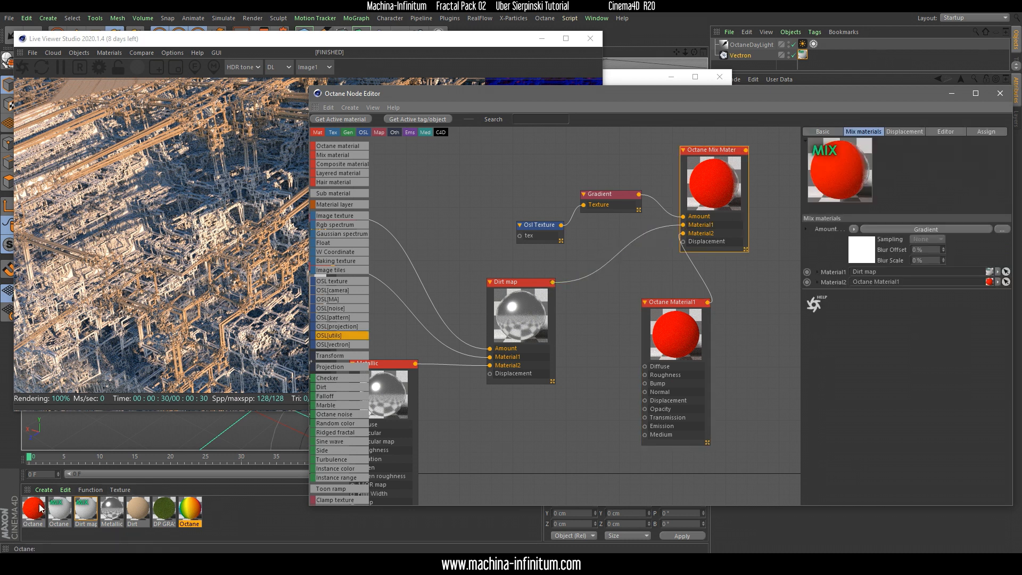
Assign the new Mix material to the Vectron object's existing material tag
drag(64, 514, 387, 298)
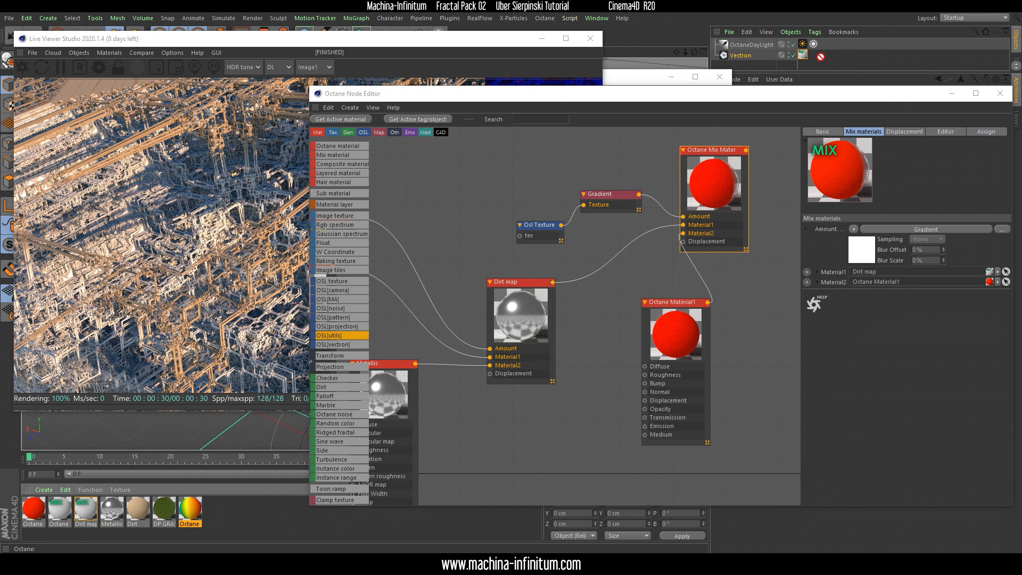
drag(806, 58, 803, 55)
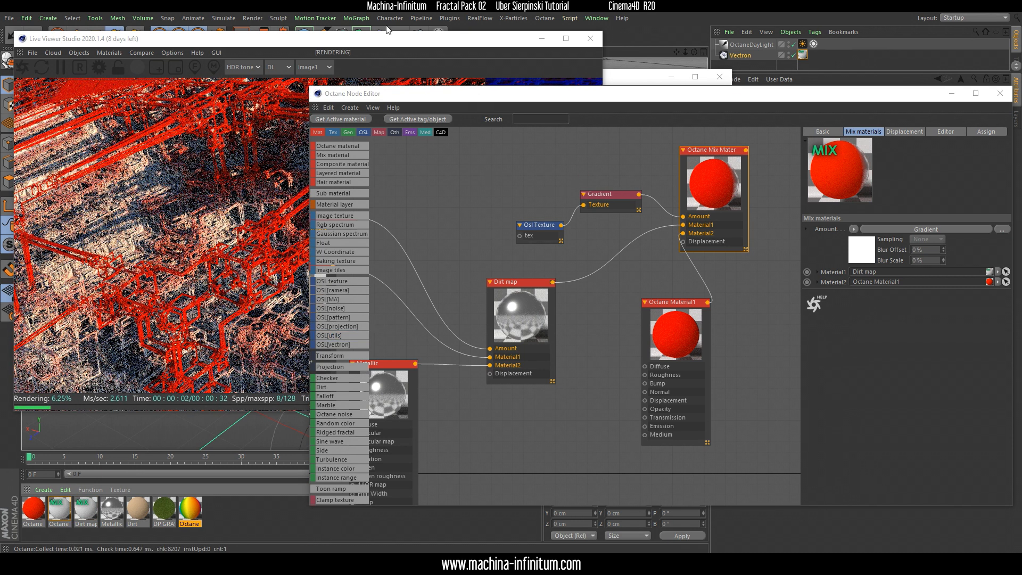
click(387, 38)
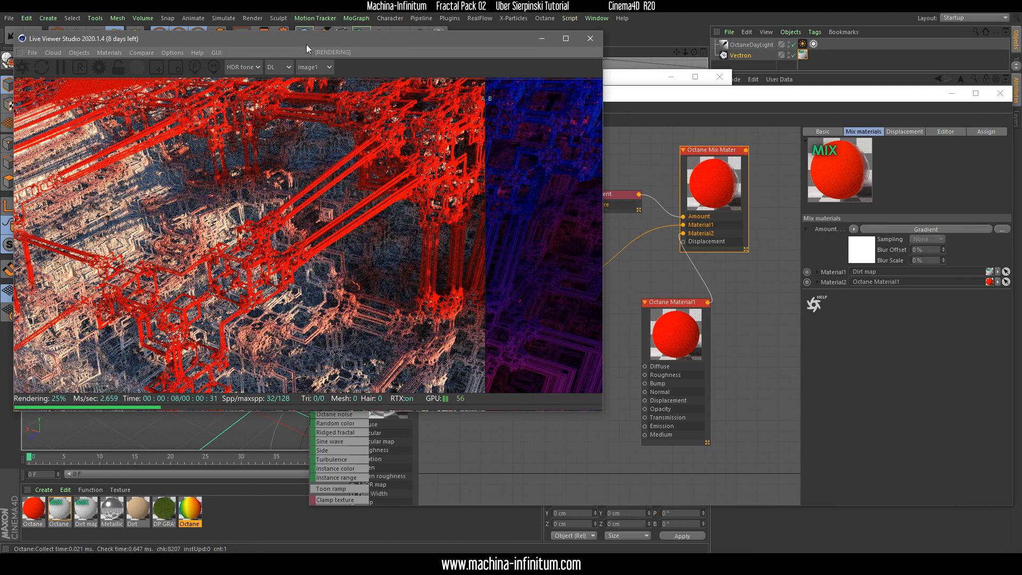
drag(309, 40, 304, 36)
Insert an Invert node between the copied Gradient and the new Mix material's Amount input
click(621, 102)
click(606, 194)
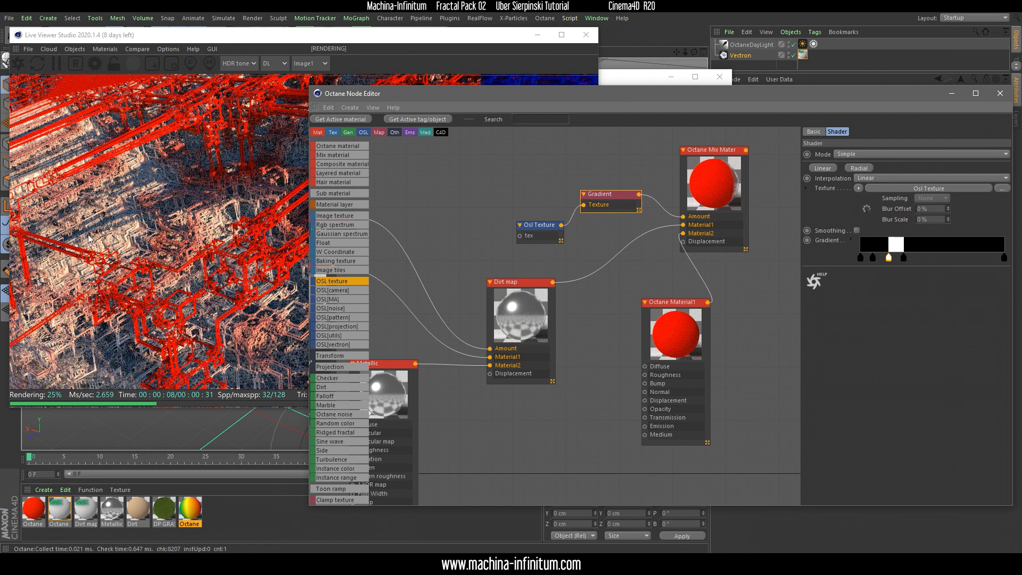
middle_drag(430, 258, 473, 264)
scroll(328, 386, down, 1)
scroll(329, 385, down, 3)
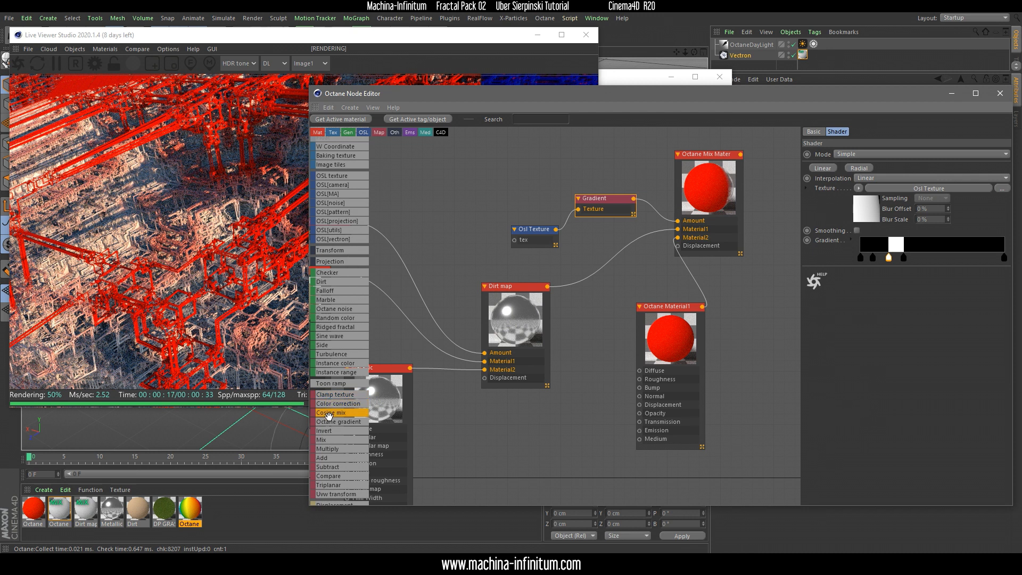
drag(632, 207, 648, 207)
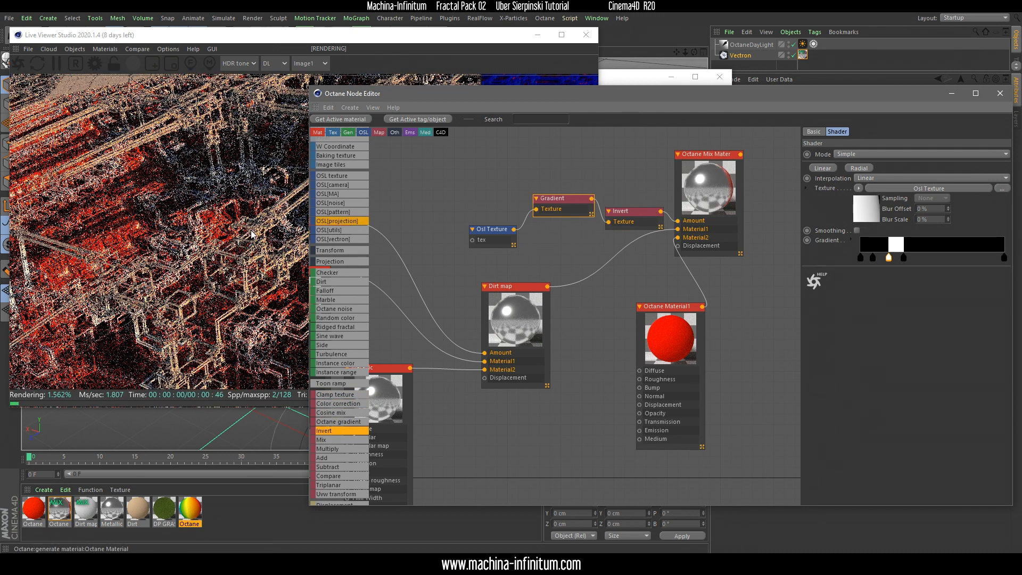
click(329, 139)
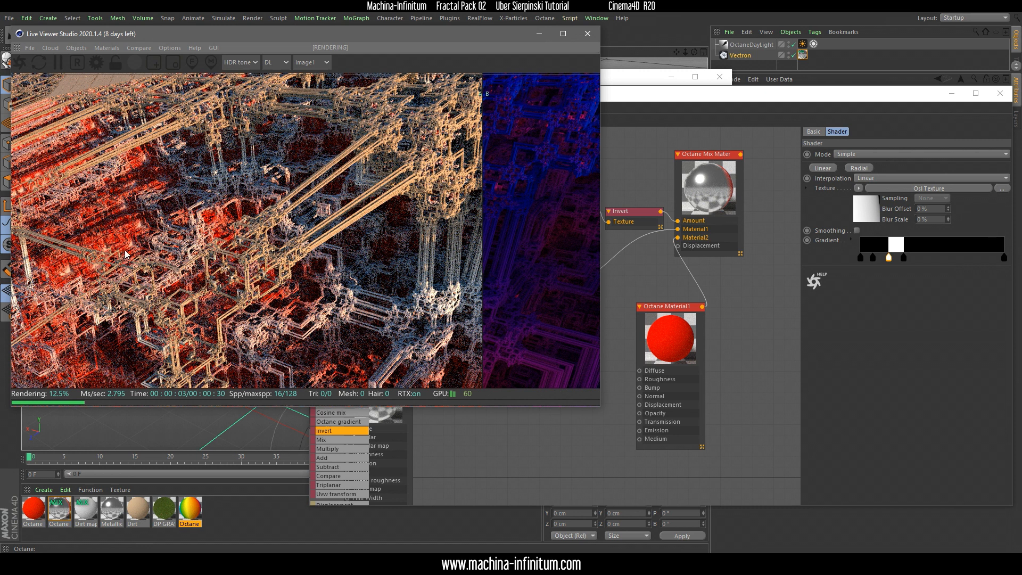
Bring the DP GRASS 05 node group over beneath the new Mix material's nodes in the graph
drag(671, 338, 667, 345)
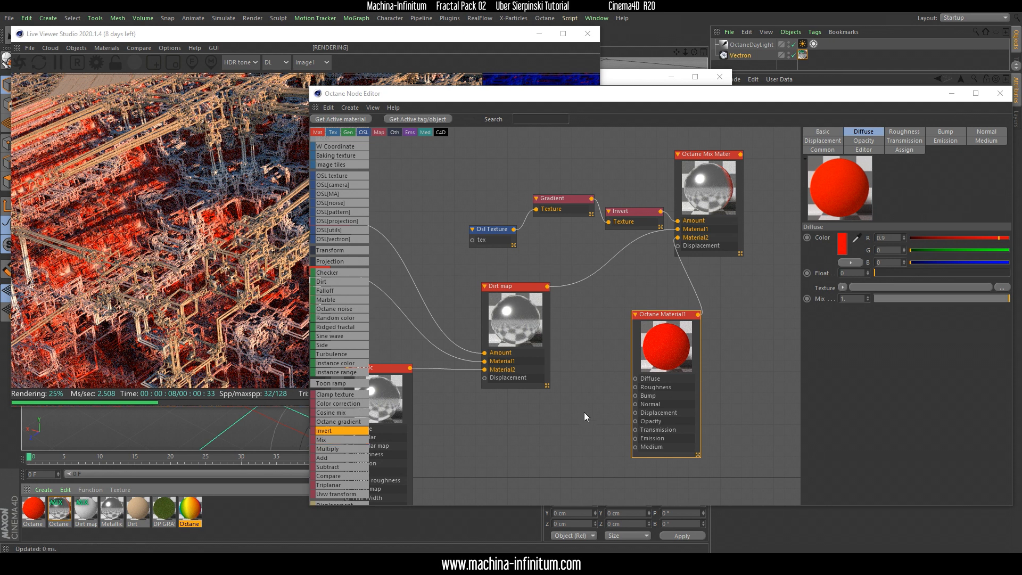
scroll(585, 412, down, 4)
middle_drag(551, 423, 622, 318)
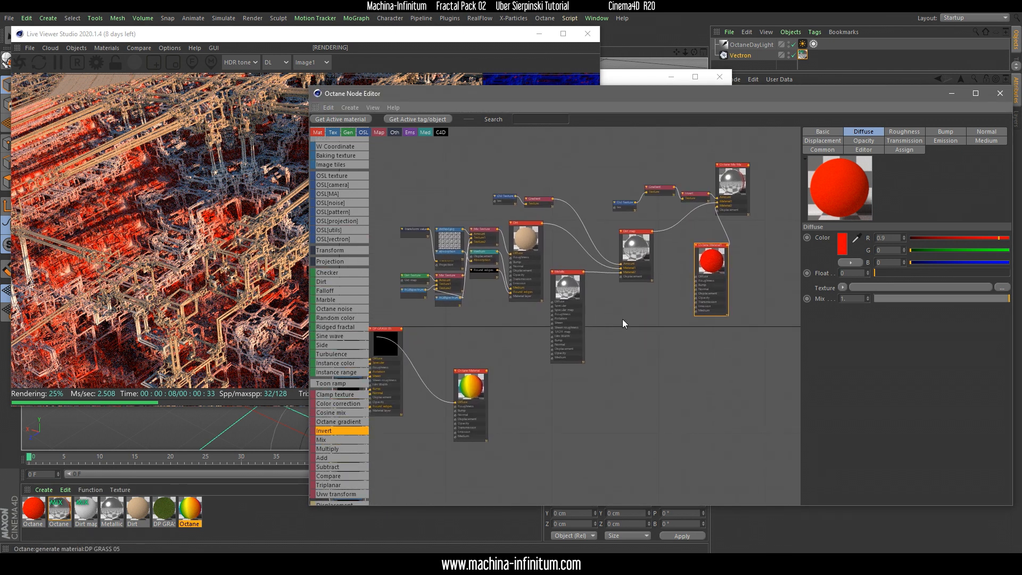
middle_drag(488, 320, 565, 299)
drag(532, 300, 786, 340)
right_click(576, 302)
click(601, 362)
middle_drag(751, 296, 498, 323)
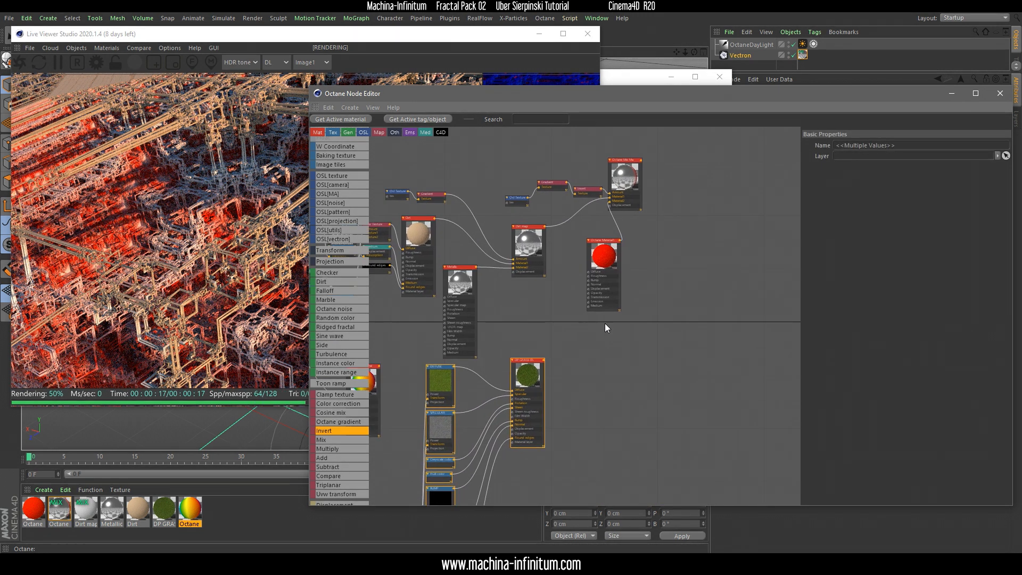
drag(531, 376, 607, 342)
Set the red material node aside and connect DP GRASS 05 to the new Mix material's Material2 input instead
scroll(618, 326, up, 3)
drag(596, 206, 740, 268)
middle_drag(627, 247, 657, 333)
drag(619, 423, 633, 212)
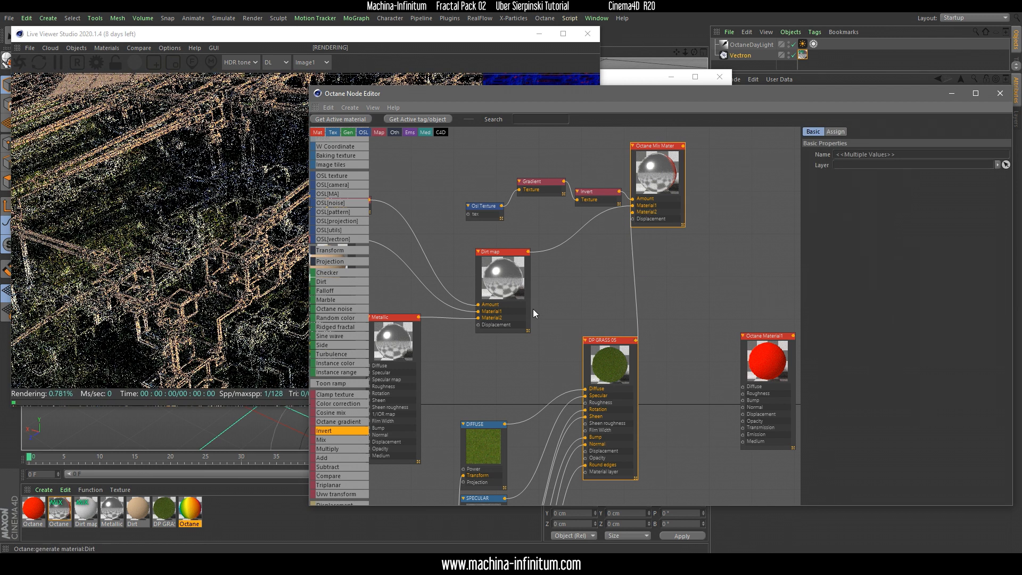
click(326, 40)
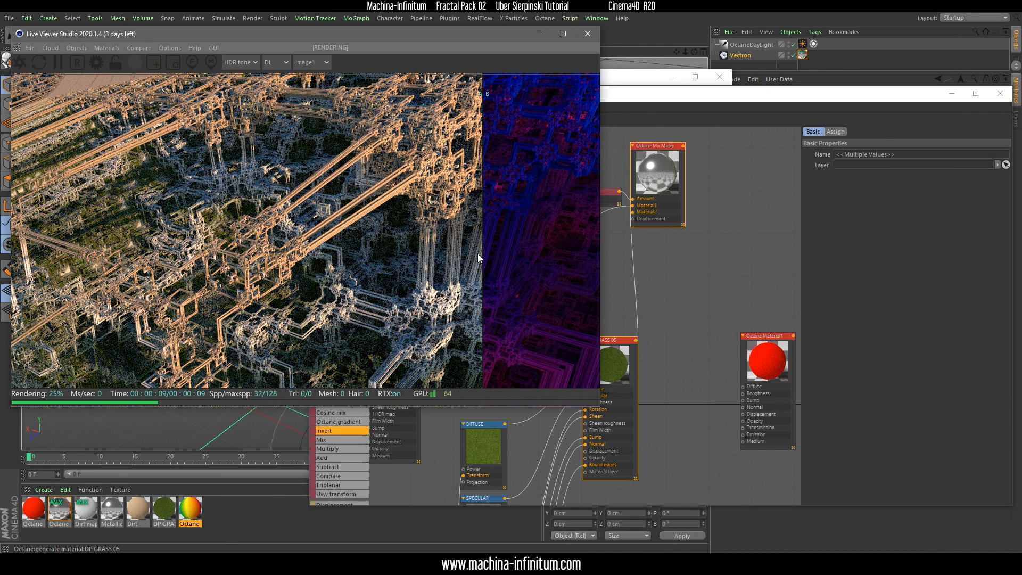
Close the Node Editor and Material Editor and enlarge the Live Viewer window
click(999, 94)
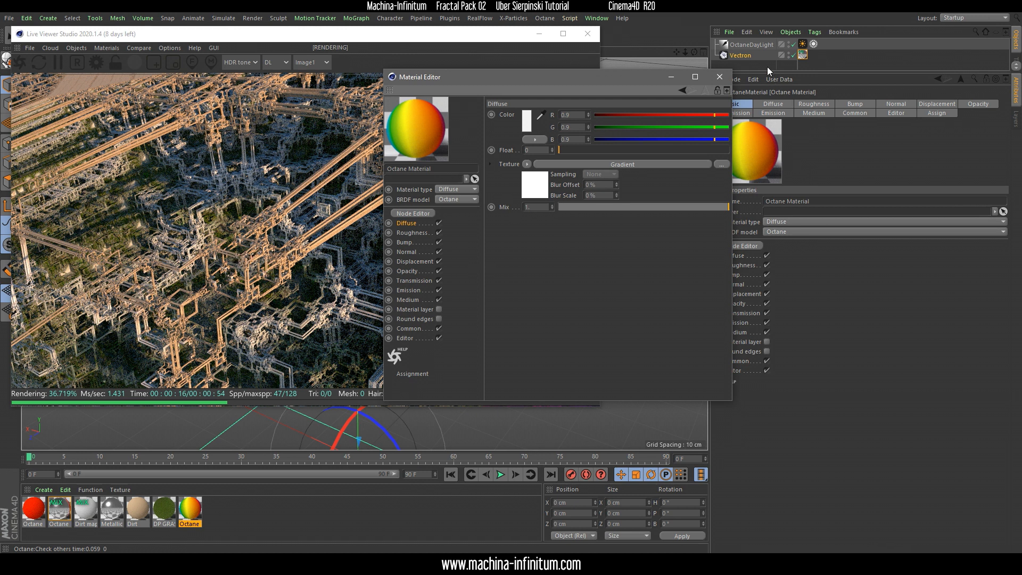
click(720, 77)
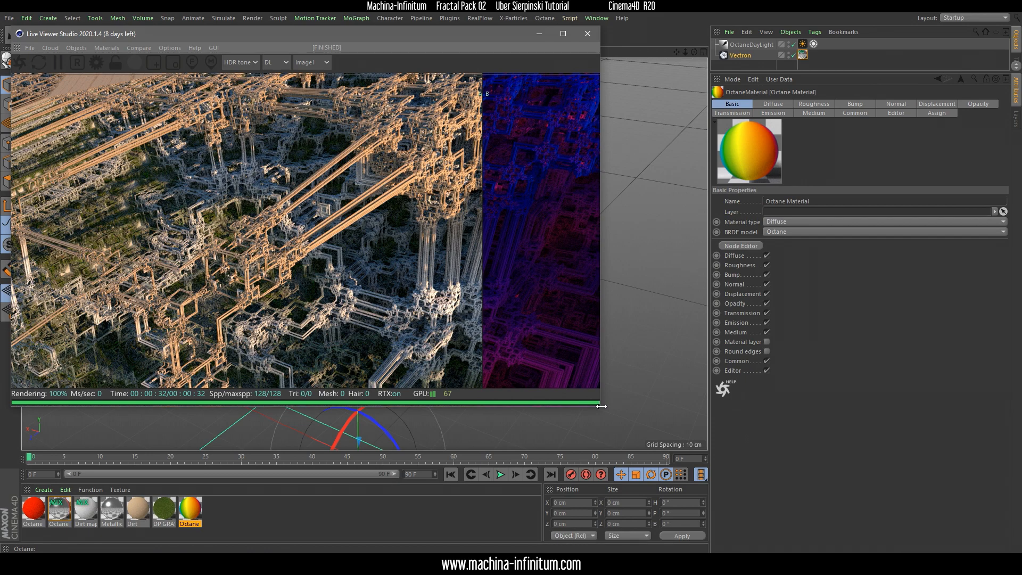
drag(603, 408, 818, 443)
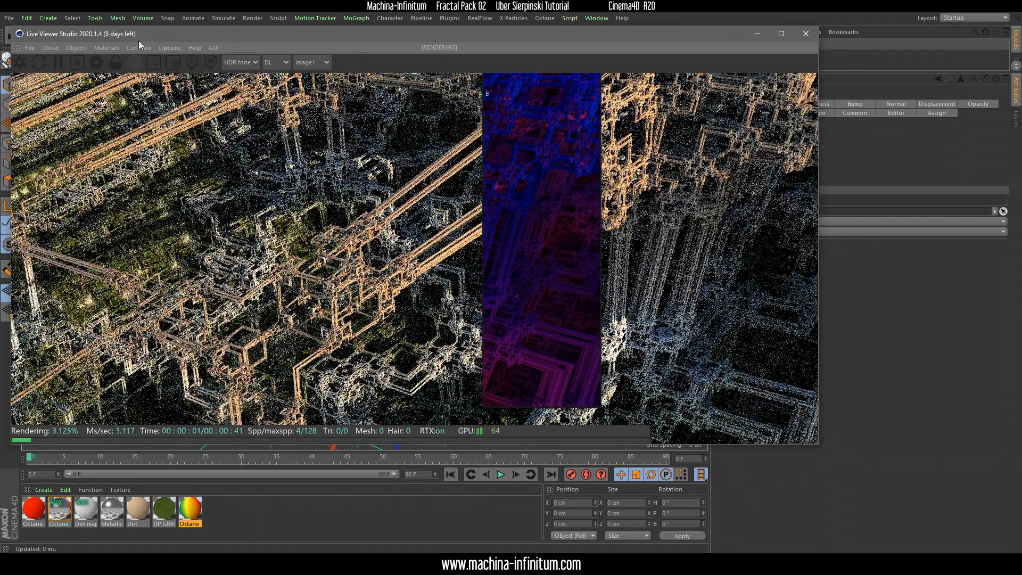
Define a render region around the diagonal orange beams near the middle of the preview
click(139, 48)
click(152, 72)
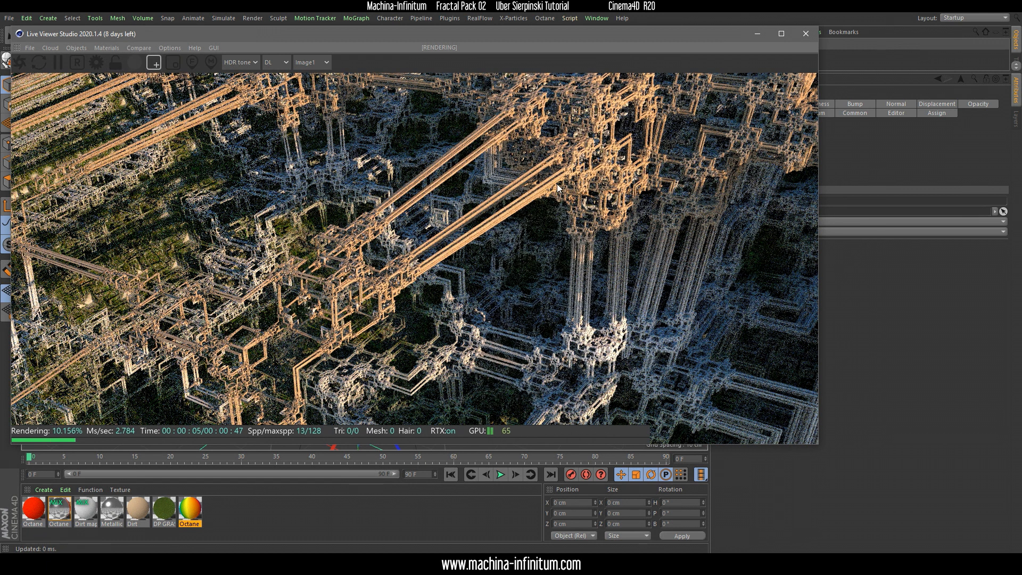
drag(407, 283, 547, 164)
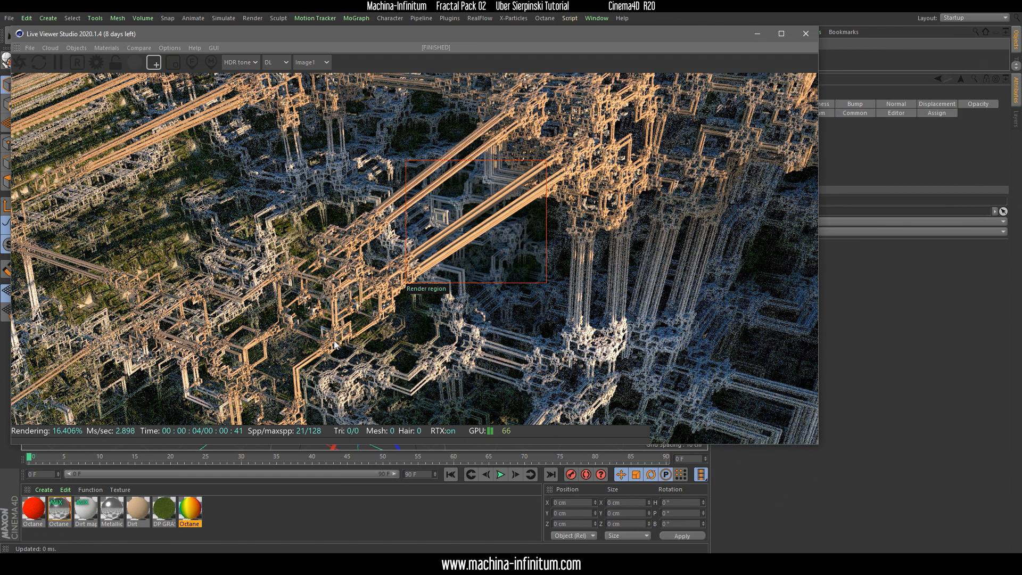
Open the dirttext.jpg image texture that drives the Amount of the Dirt material's diffuse Mix Texture
click(136, 514)
double_click(137, 514)
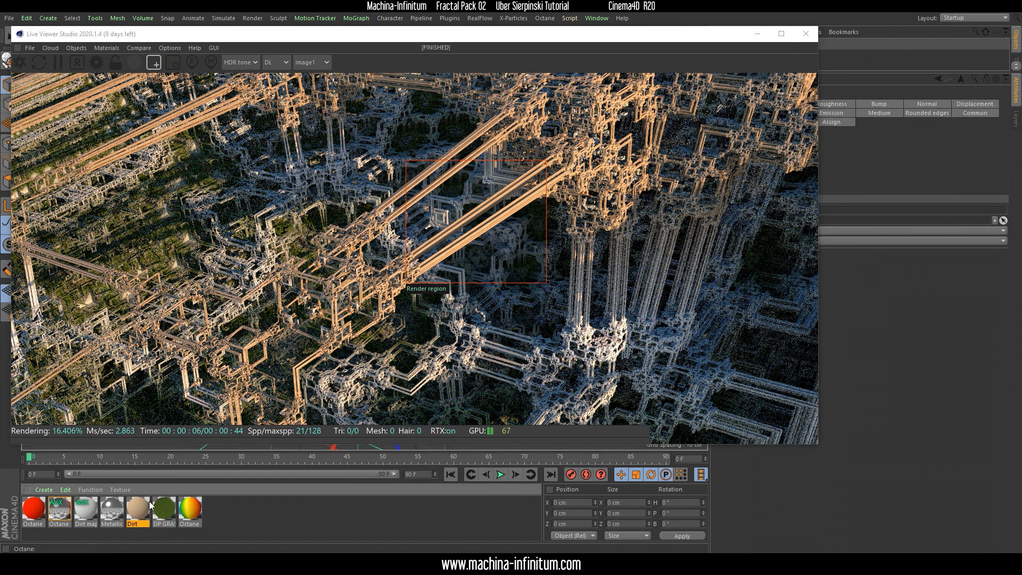
drag(301, 71, 692, 69)
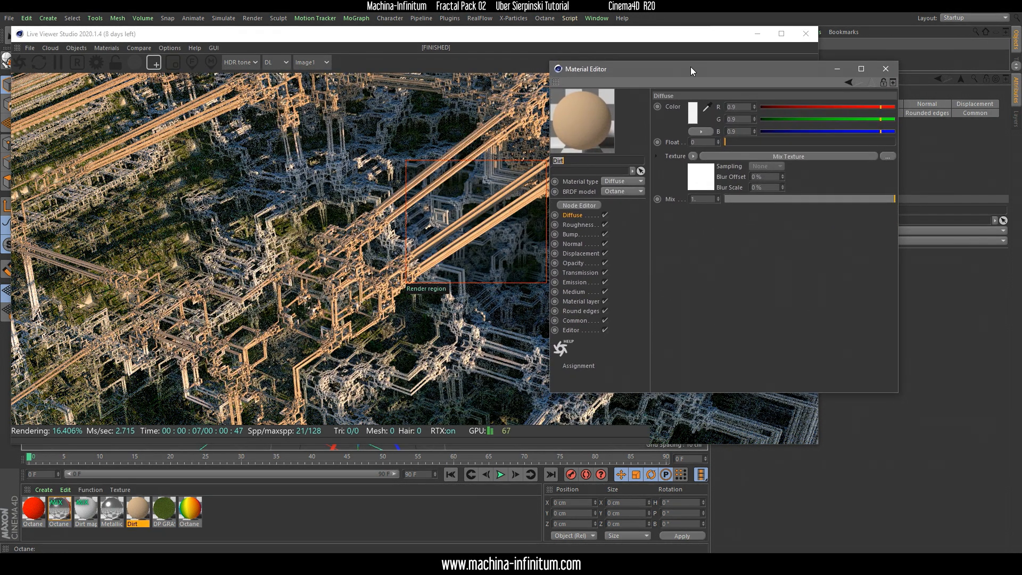
click(787, 154)
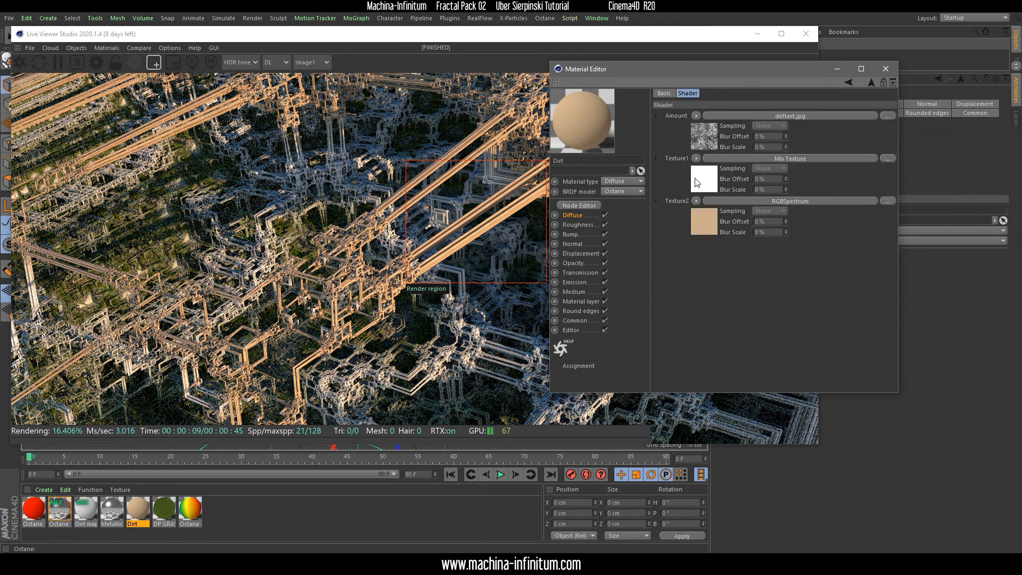
click(783, 117)
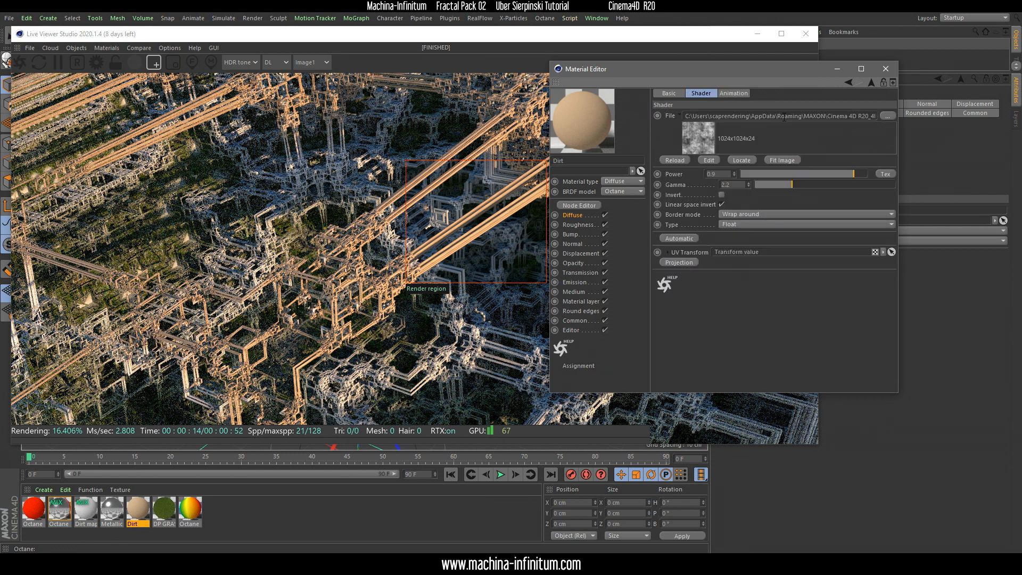
Add a Texture Projection to the dirttext.jpg image and set it to Box
click(675, 263)
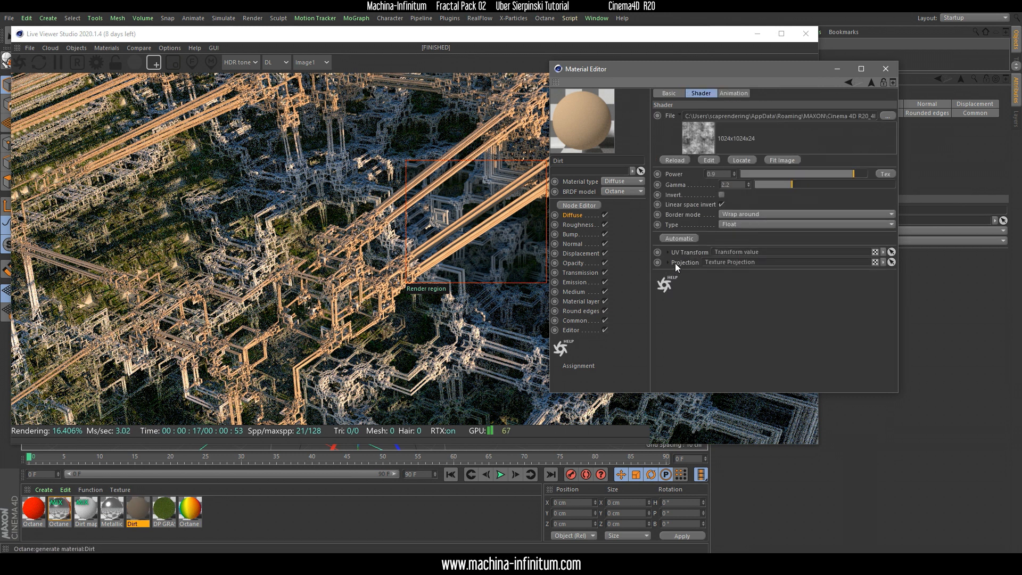
click(669, 261)
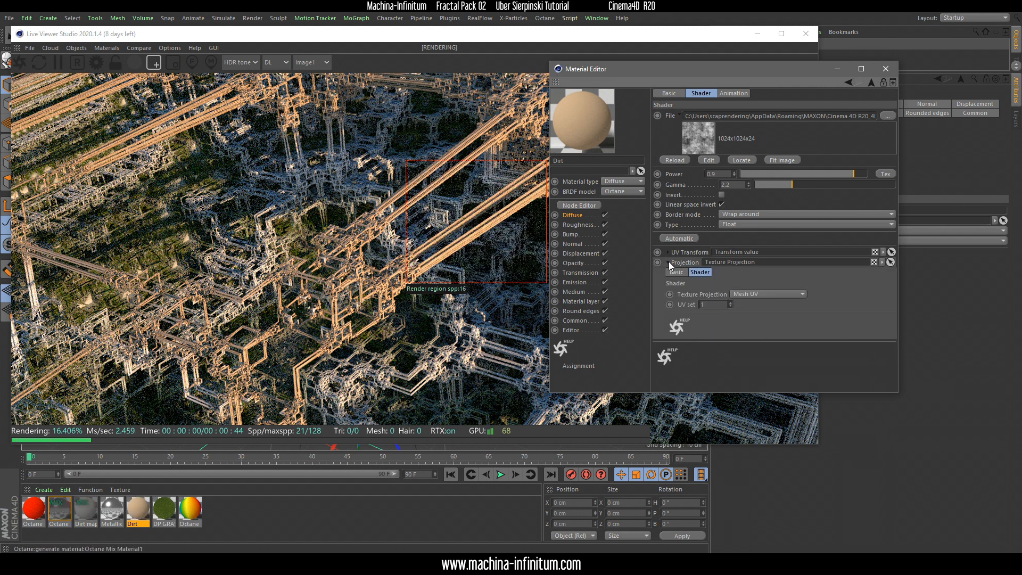
click(751, 294)
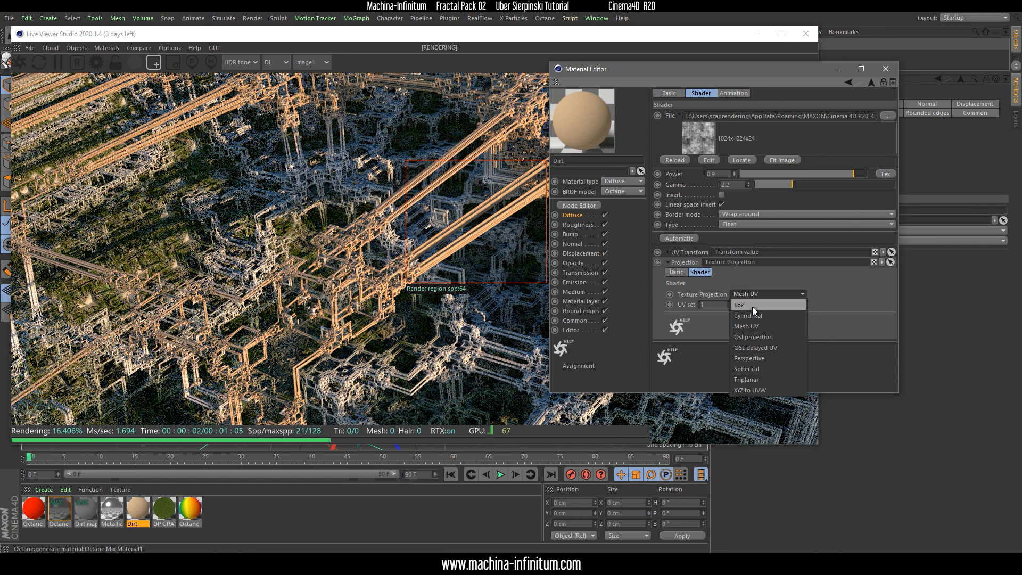
click(746, 304)
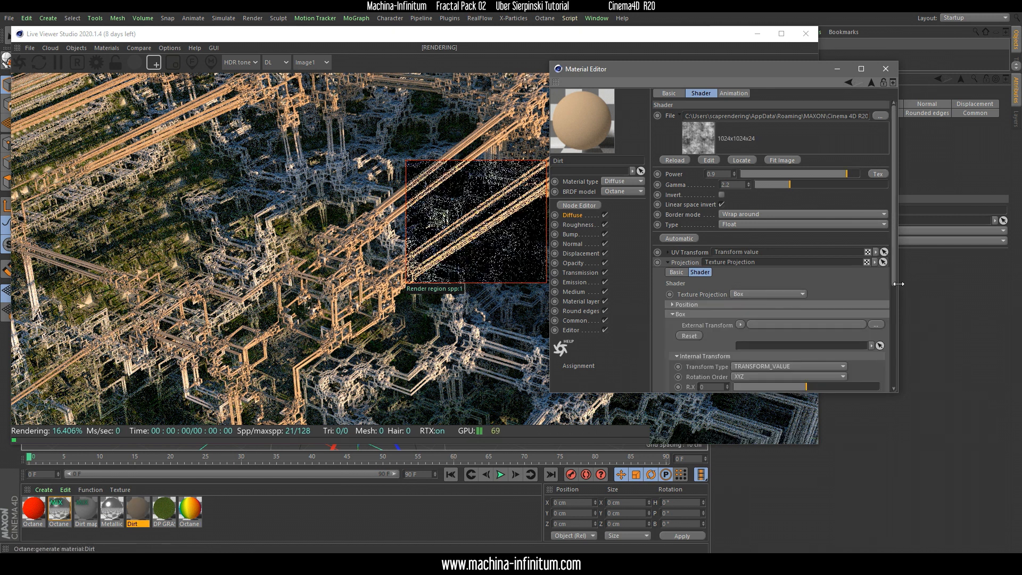
Lock the aspect ratio of the Box projection and reduce its scale to about 0.255
drag(896, 284, 899, 349)
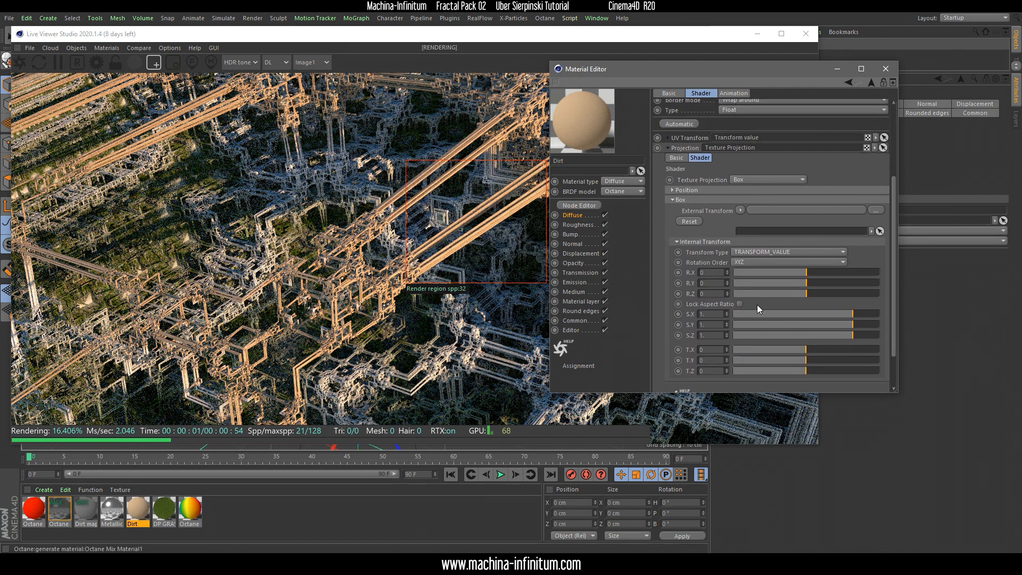
click(740, 304)
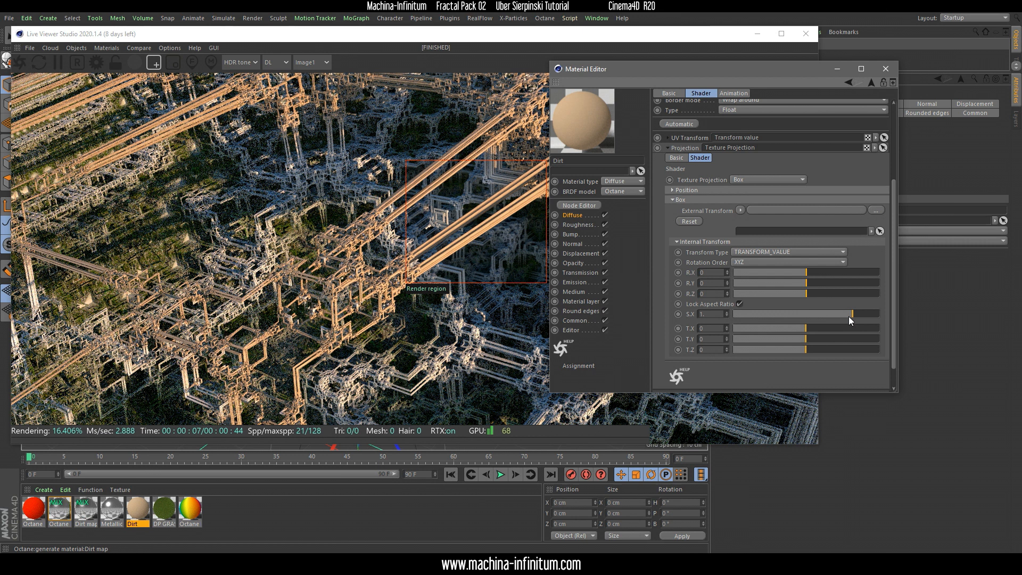
drag(852, 314, 833, 315)
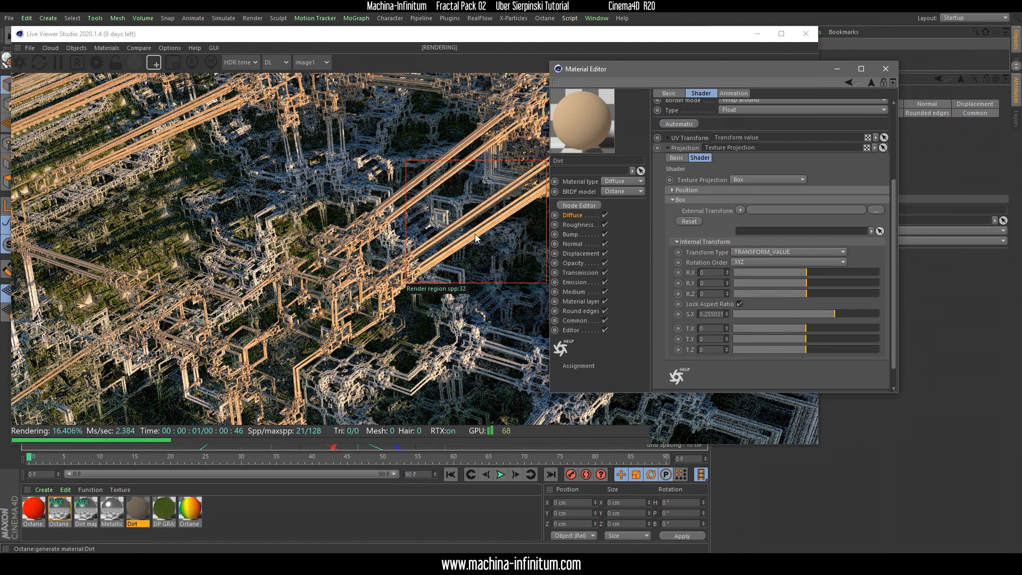
Open the Dirt material's node graph and reposition its material, dirttext.jpg and diffuse Mix Texture nodes
click(579, 205)
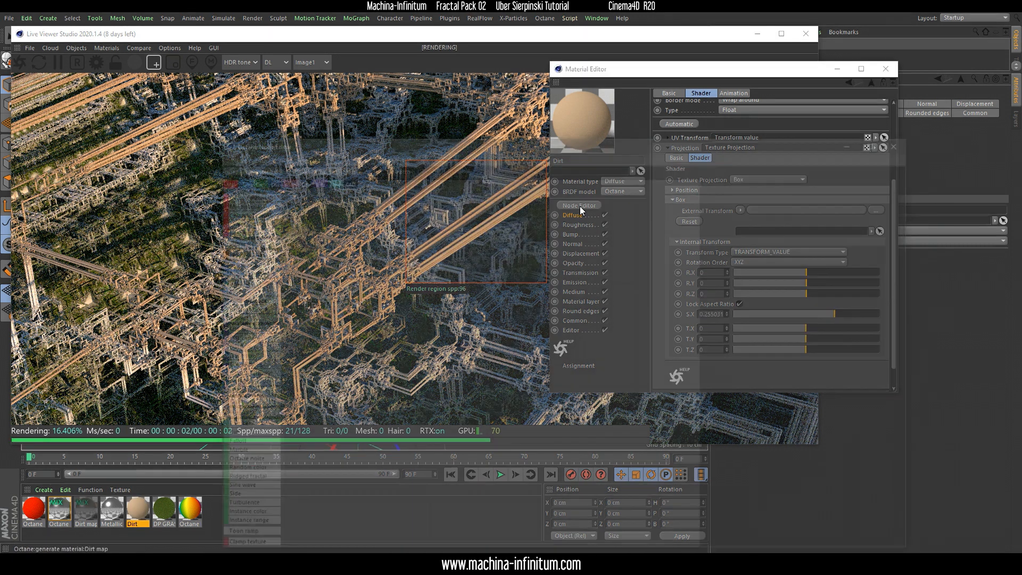
drag(480, 142, 781, 127)
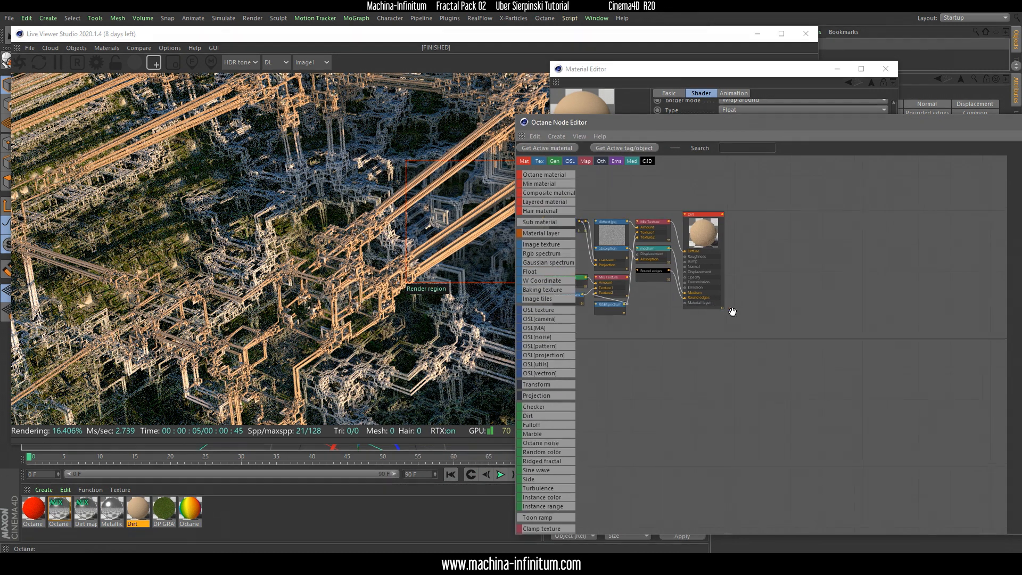
drag(867, 267, 916, 255)
drag(780, 254, 803, 221)
drag(716, 256, 716, 199)
drag(806, 215, 809, 236)
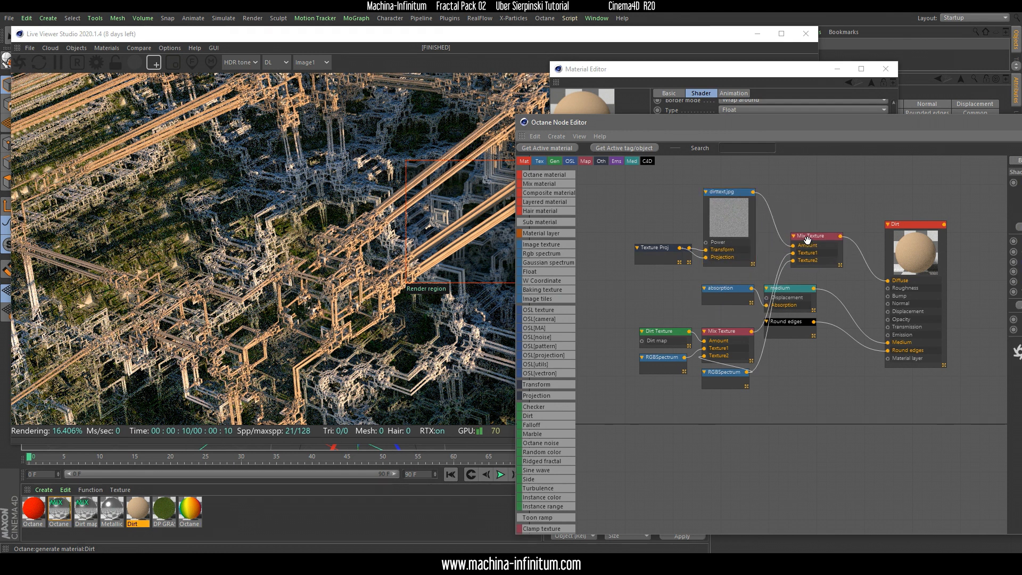
Connect the dirttext.jpg image directly to the Dirt material's Diffuse input in place of the Mix Texture, and leave the node editor
drag(755, 197, 915, 289)
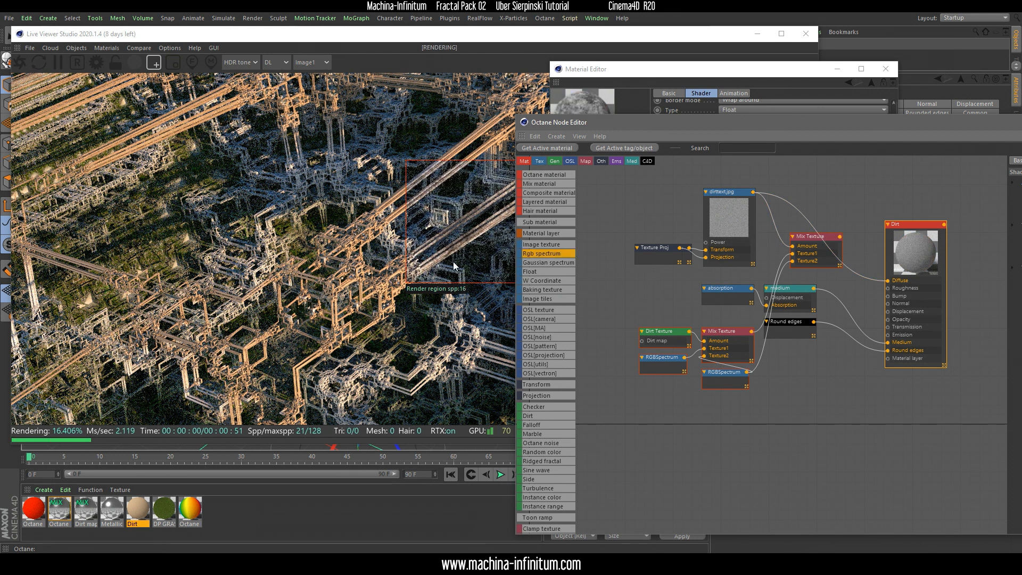
drag(963, 127, 918, 158)
drag(685, 242, 670, 244)
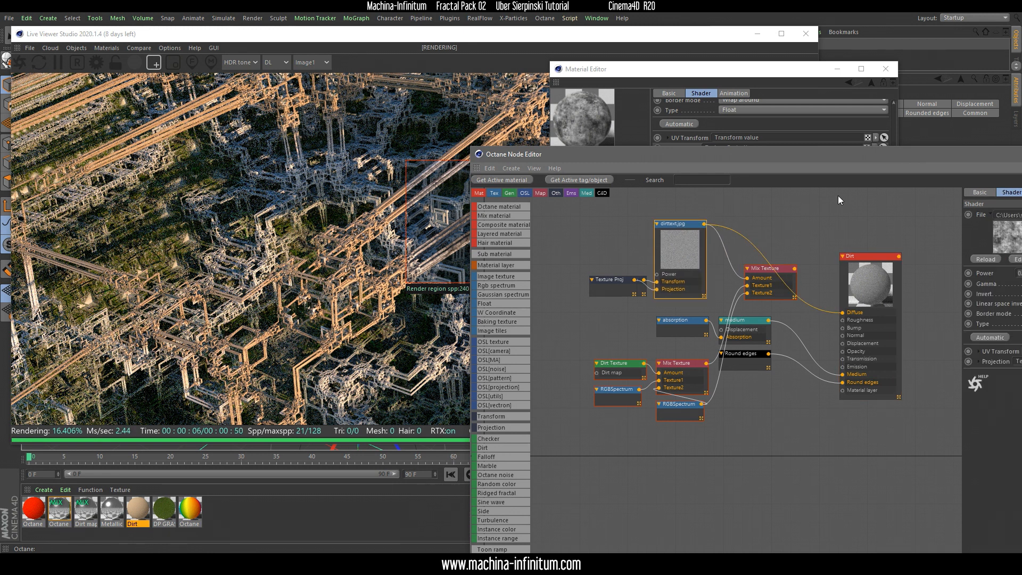
drag(893, 158, 558, 275)
click(837, 278)
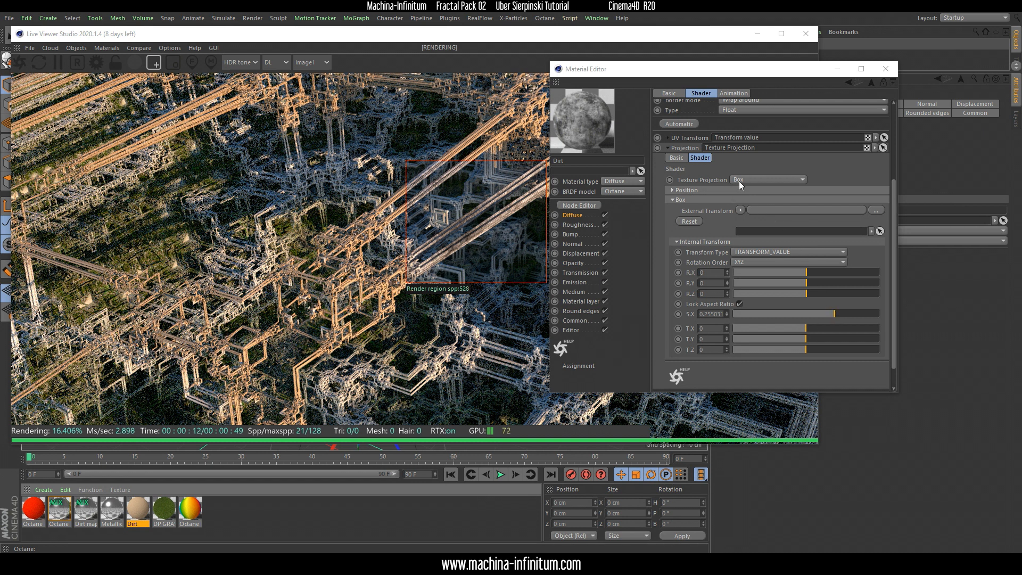
Reduce the scale of the dirttext.jpg Box projection to about 0.063 and render the full frame
mouse_move(833, 314)
mouse_down()
mouse_move(843, 315)
mouse_move(814, 316)
mouse_up()
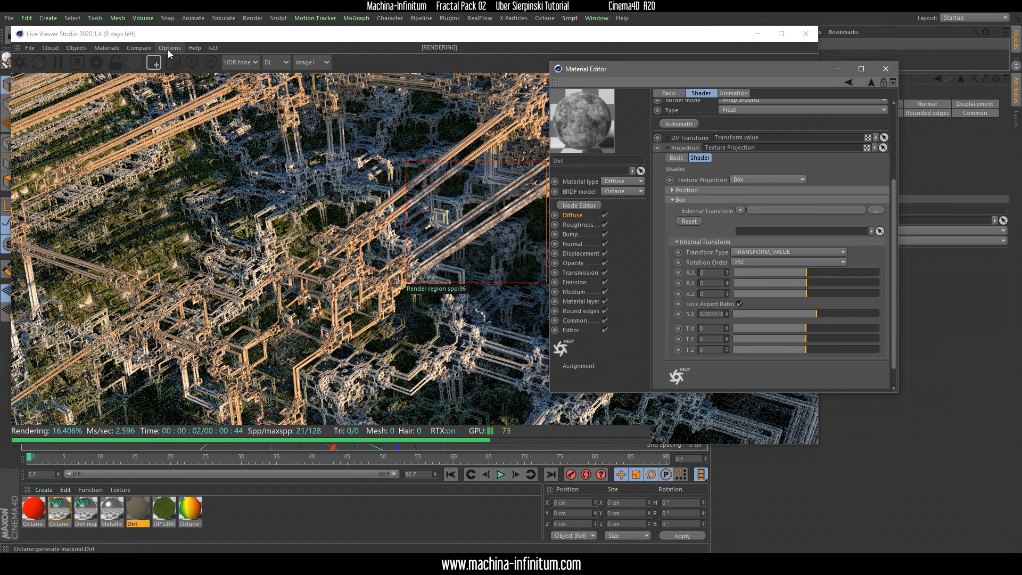
click(530, 241)
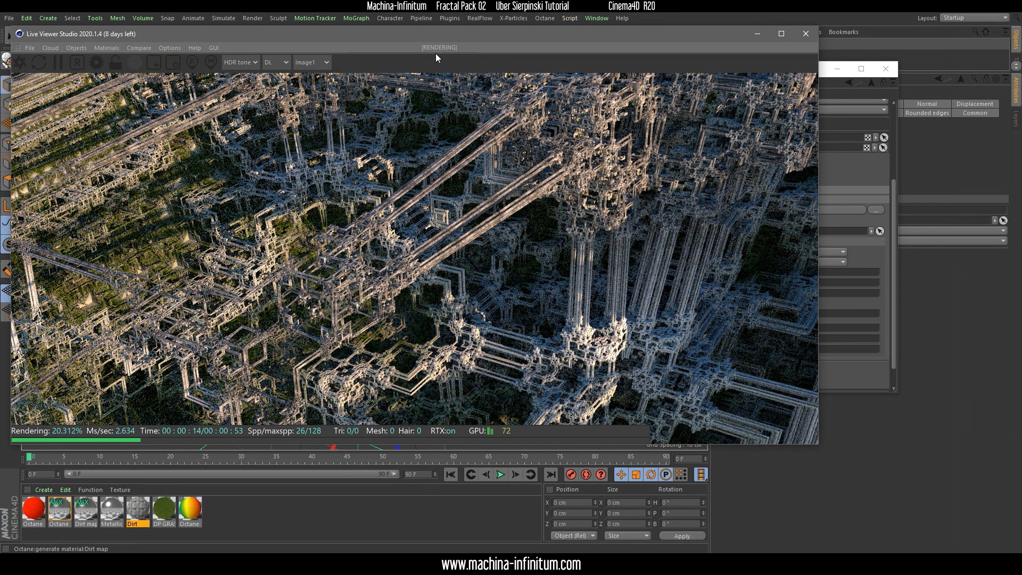
Switch the Live Viewer's render kernel to path tracing (PT)
drag(409, 36, 429, 38)
click(298, 67)
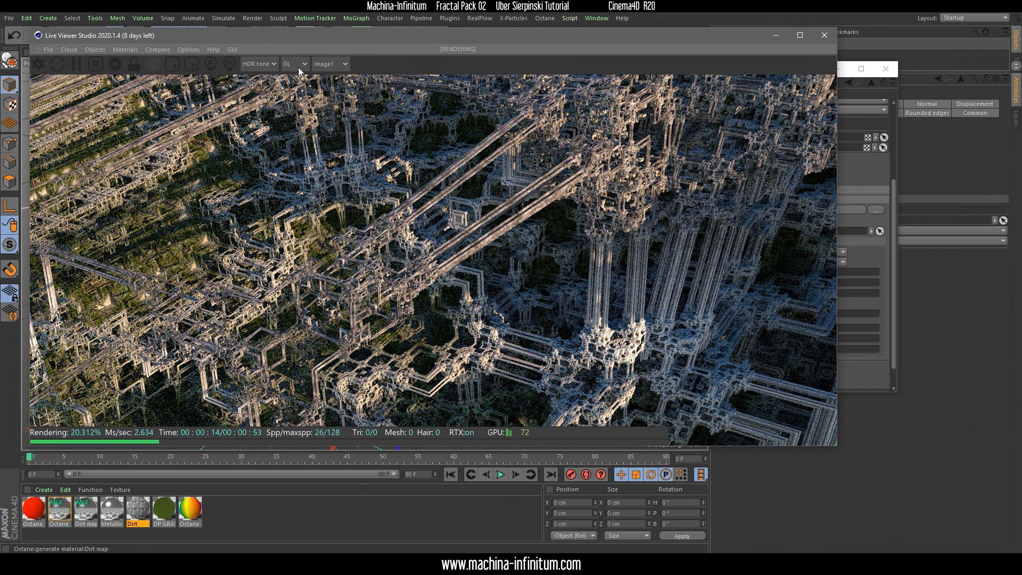
click(298, 91)
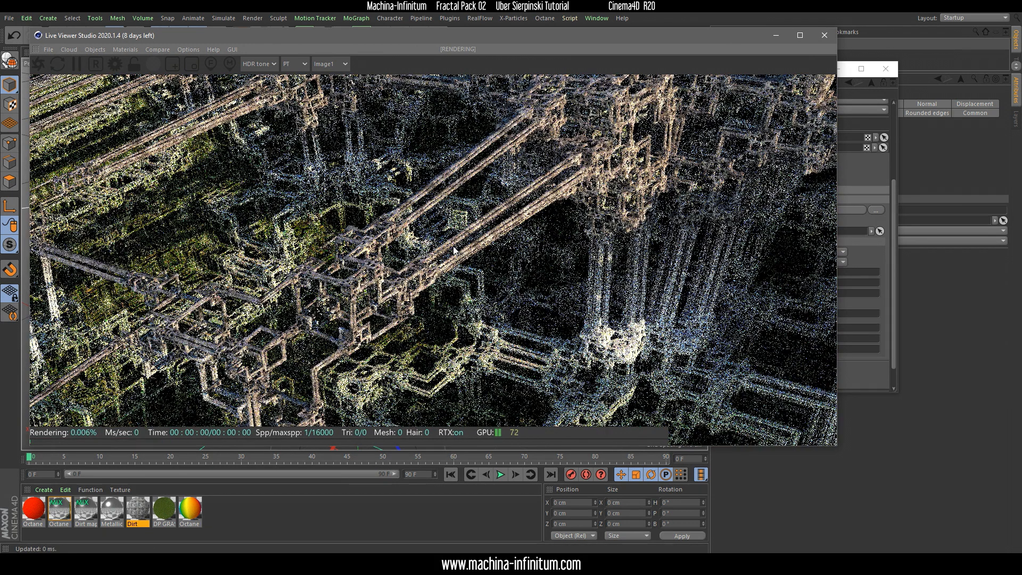
Set the Pathtracing kernel's GI clamp to 1 and its Max. samples to 128, and close the Octane settings
click(115, 64)
drag(87, 12, 720, 71)
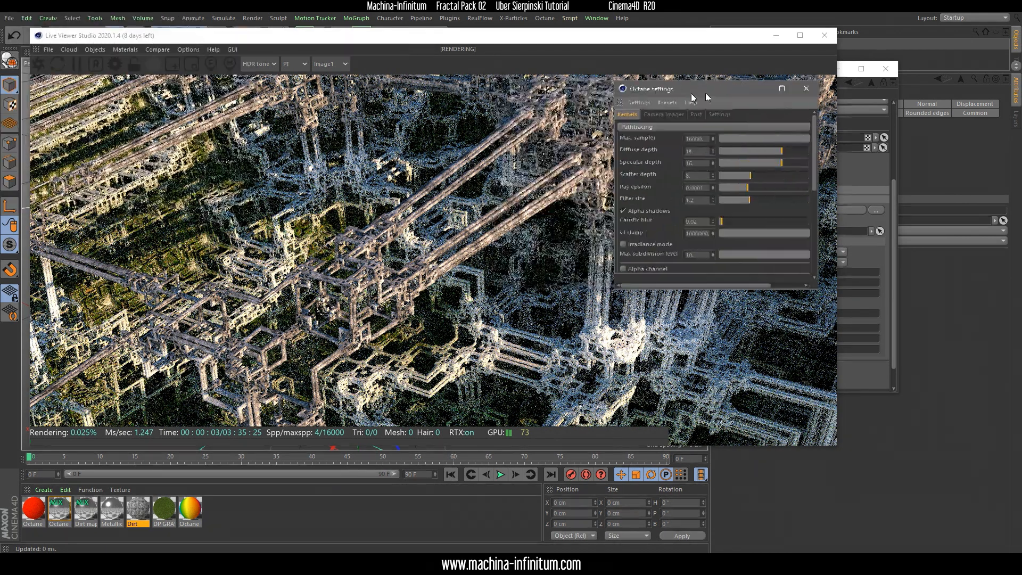
click(718, 212)
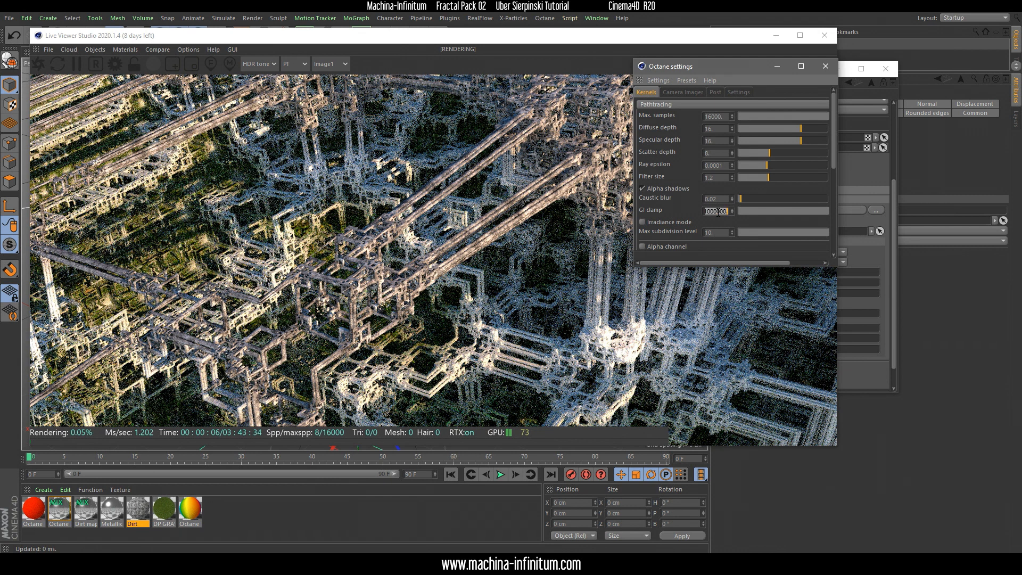
text(1)
key(Return)
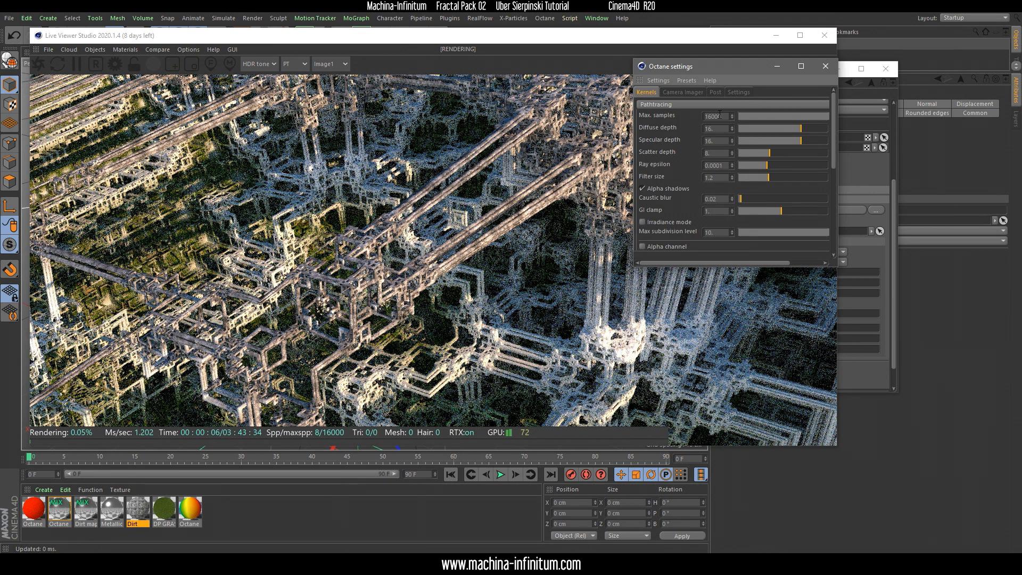
click(718, 116)
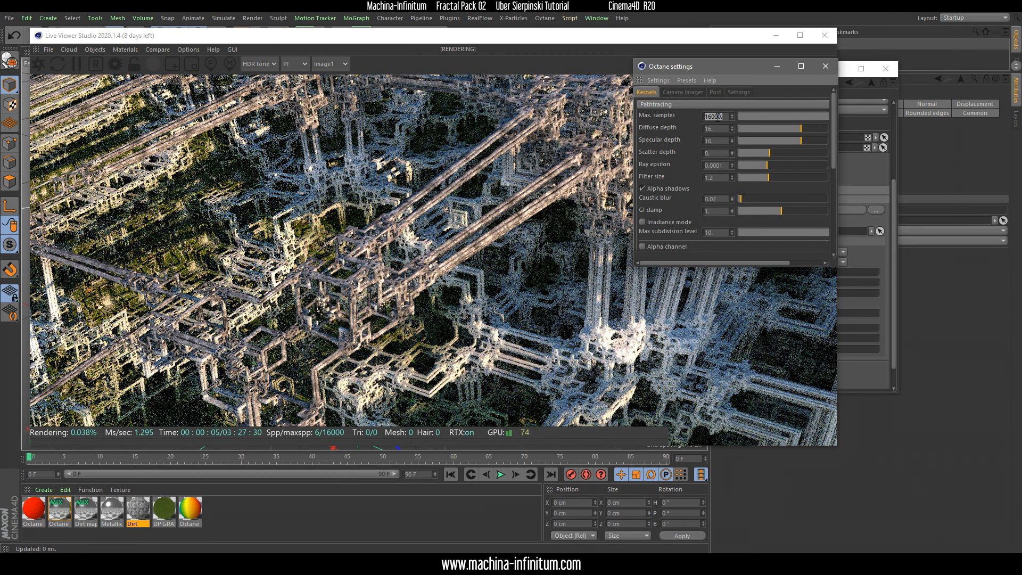
text(128)
key(Return)
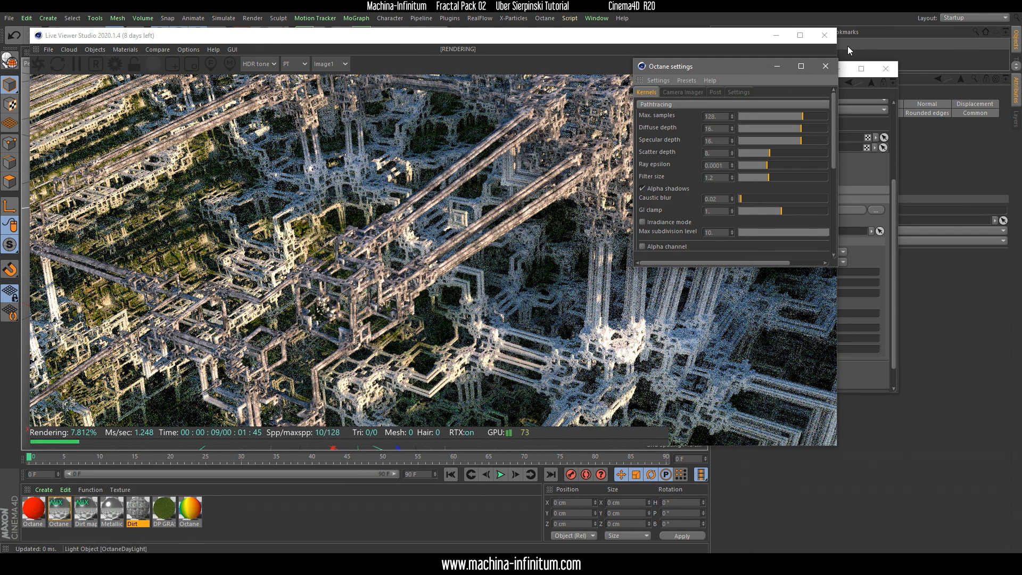
click(827, 67)
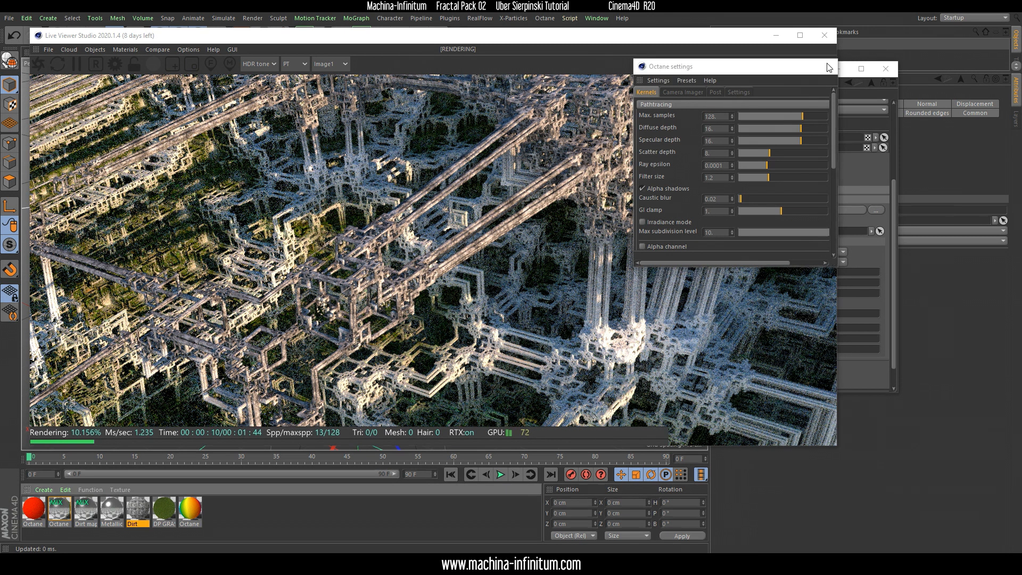
Limit the Live Viewer rendering to a small region over the structure near the centre of the fractal, and close the Material Editor
click(114, 64)
drag(95, 12, 717, 127)
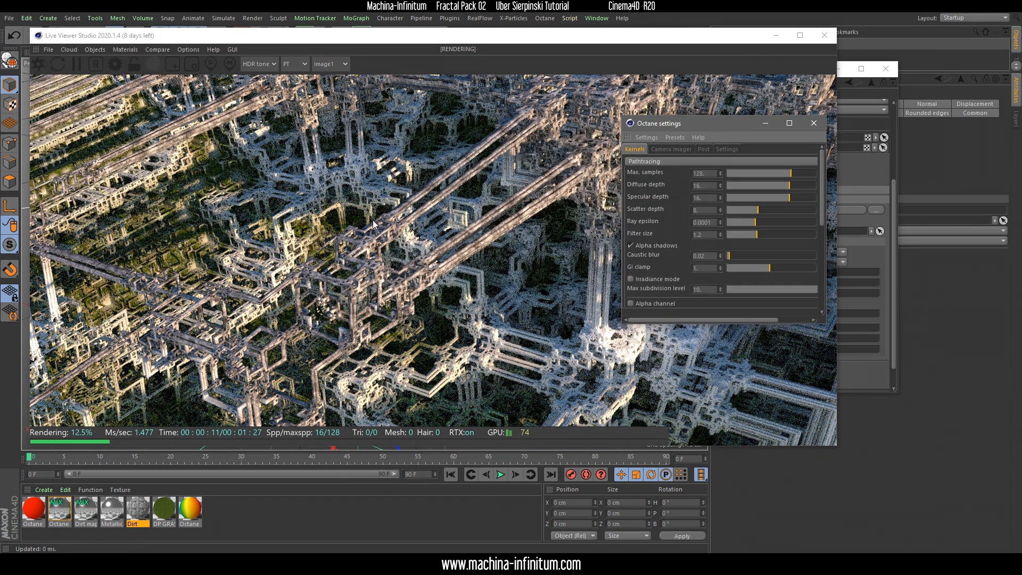
click(172, 64)
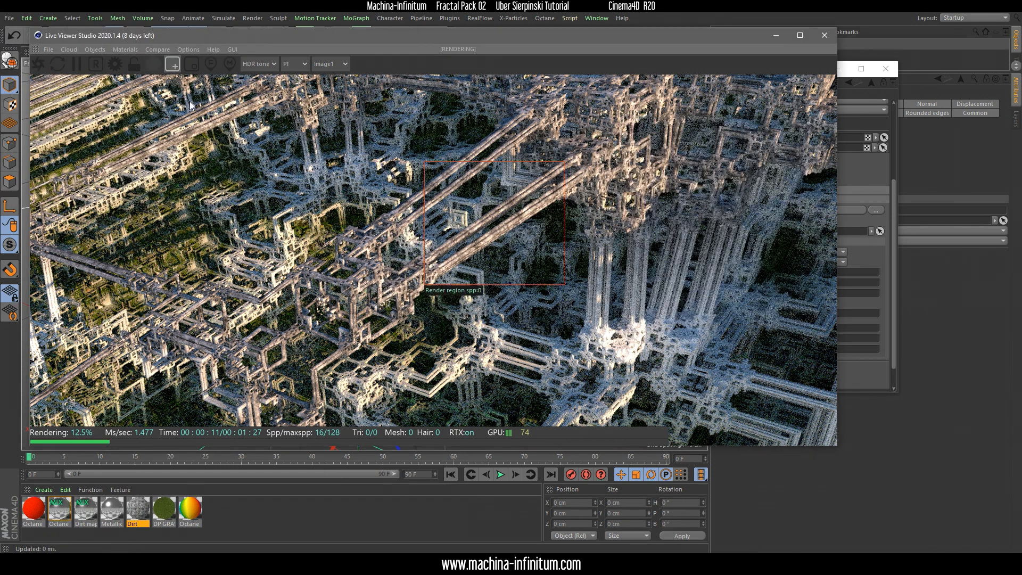
drag(322, 225, 392, 287)
click(890, 259)
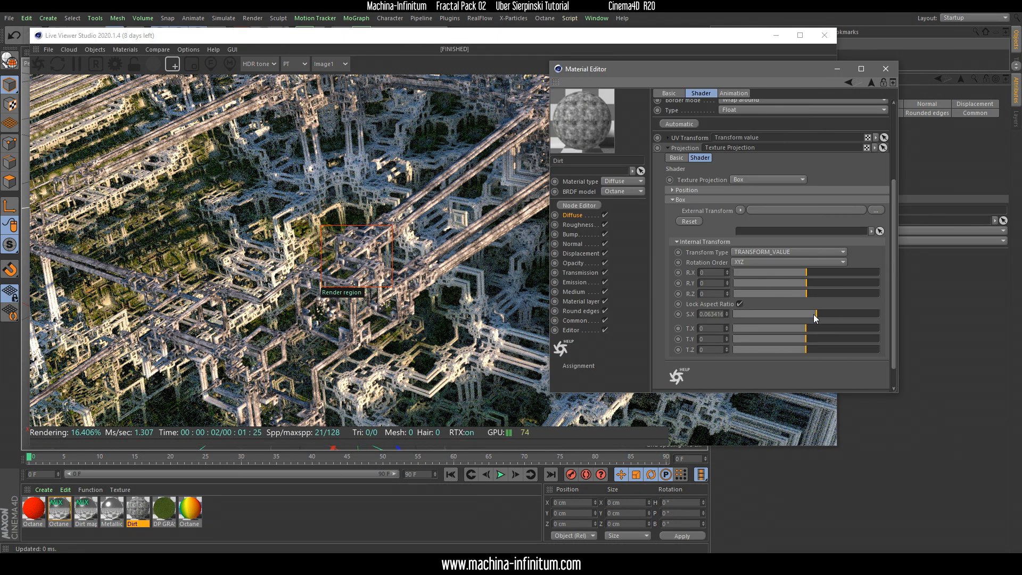
click(885, 69)
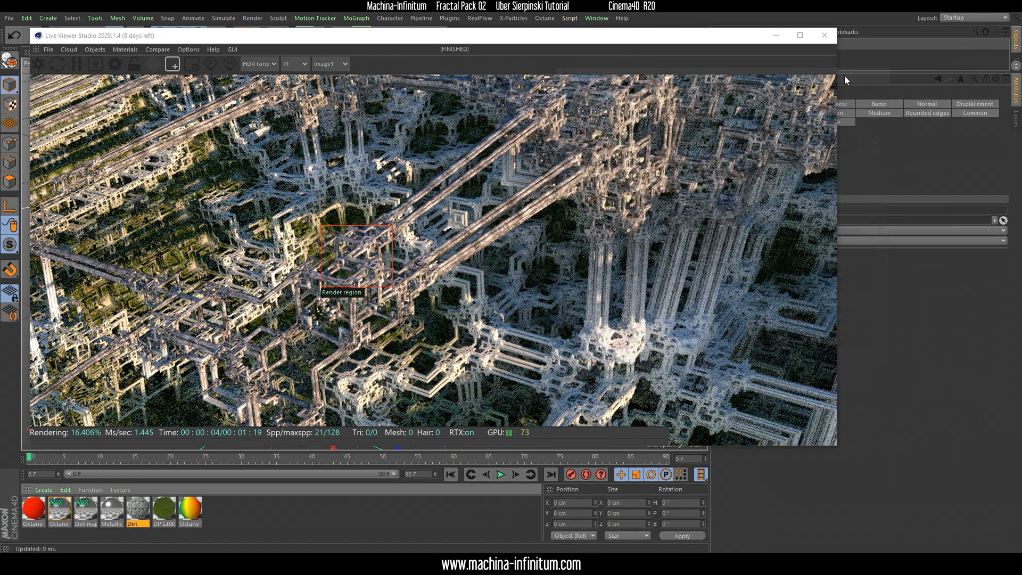
Lower the Pathtracing kernel's Ray epsilon to about 0.000038 and turn off the render region
click(117, 69)
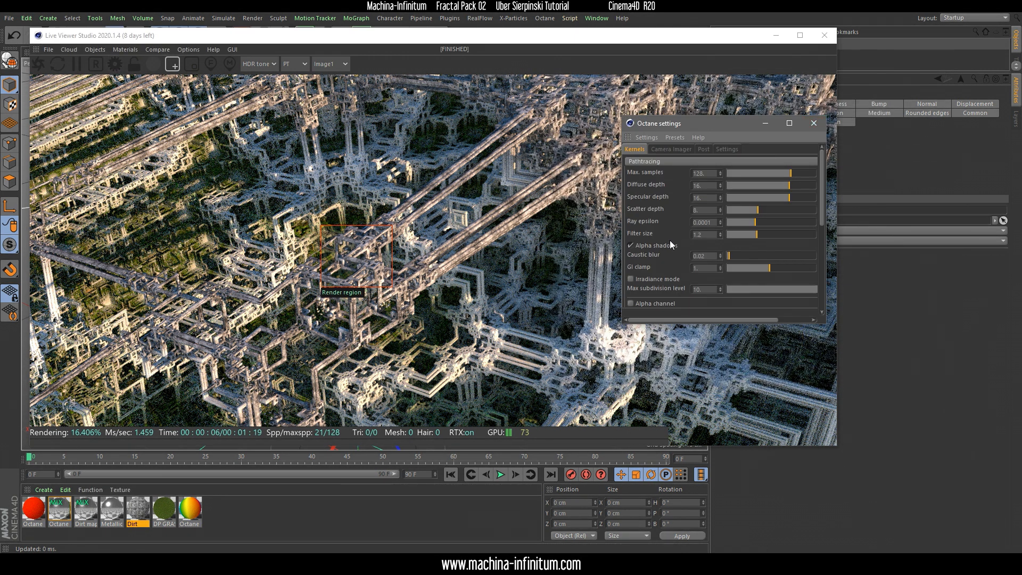
drag(755, 222, 752, 222)
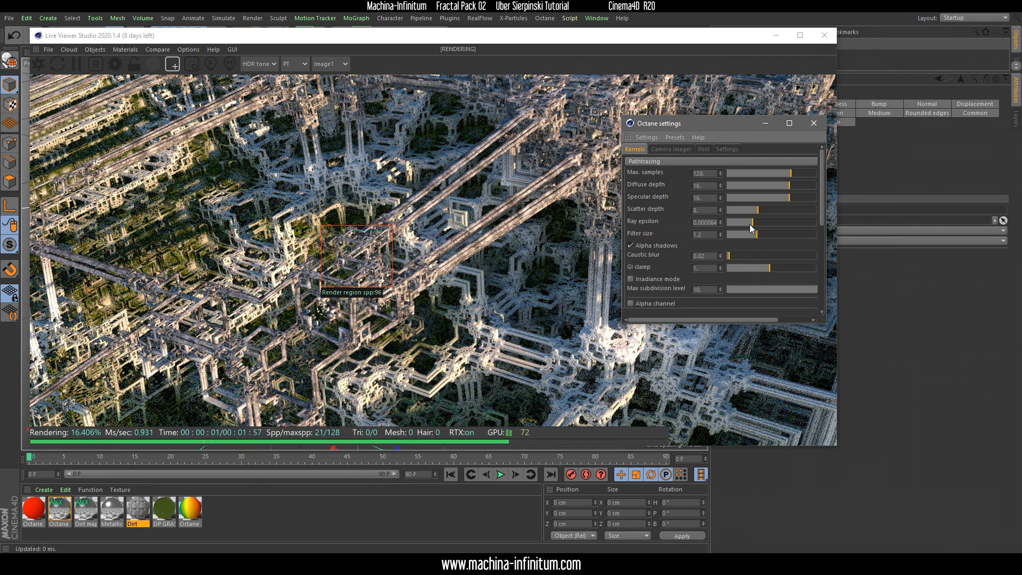
click(752, 222)
drag(752, 223, 749, 221)
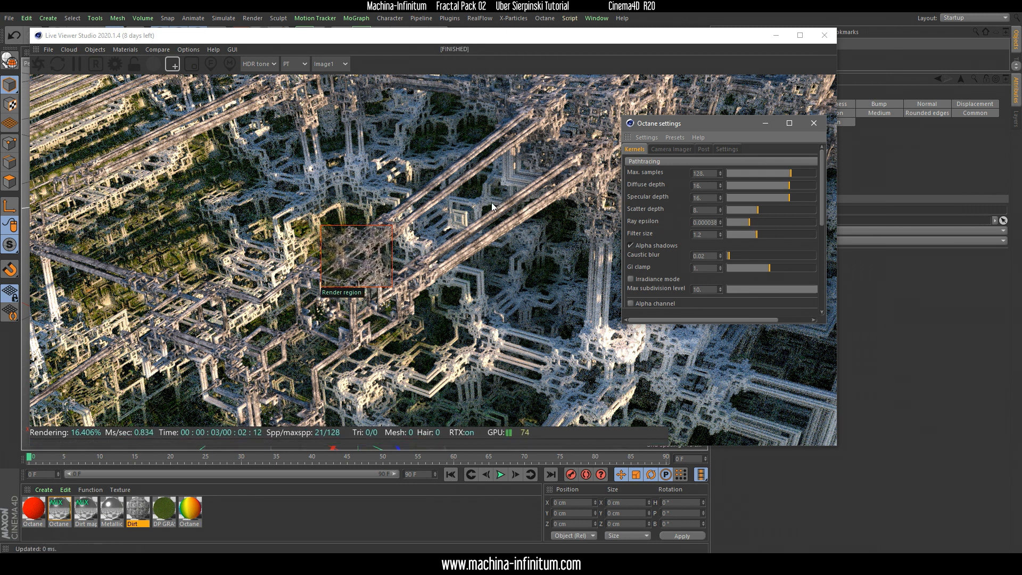
click(166, 66)
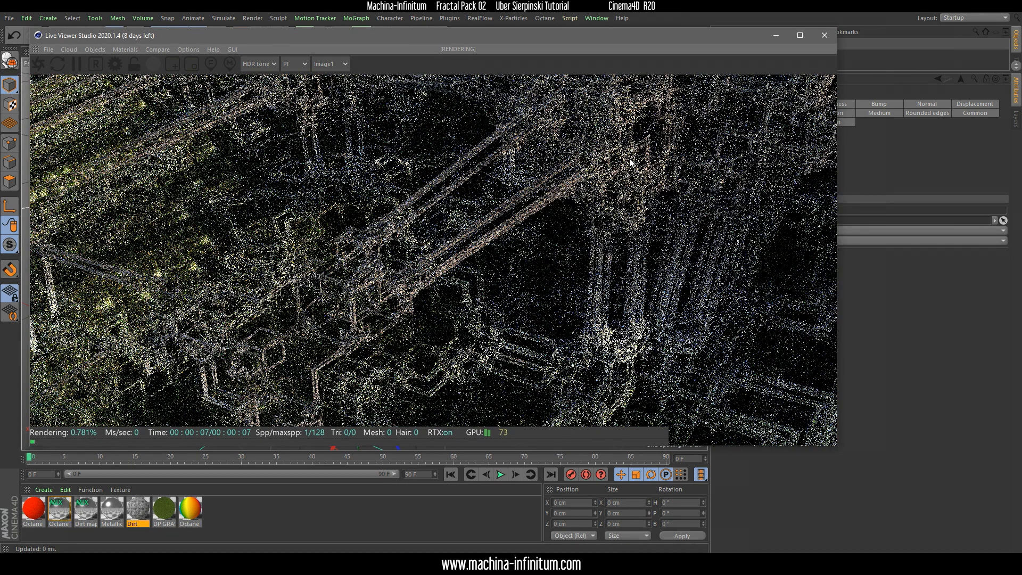
Add an Octane camera to the scene, shrink the Live Viewer window and show the camera's attributes
drag(351, 39, 341, 60)
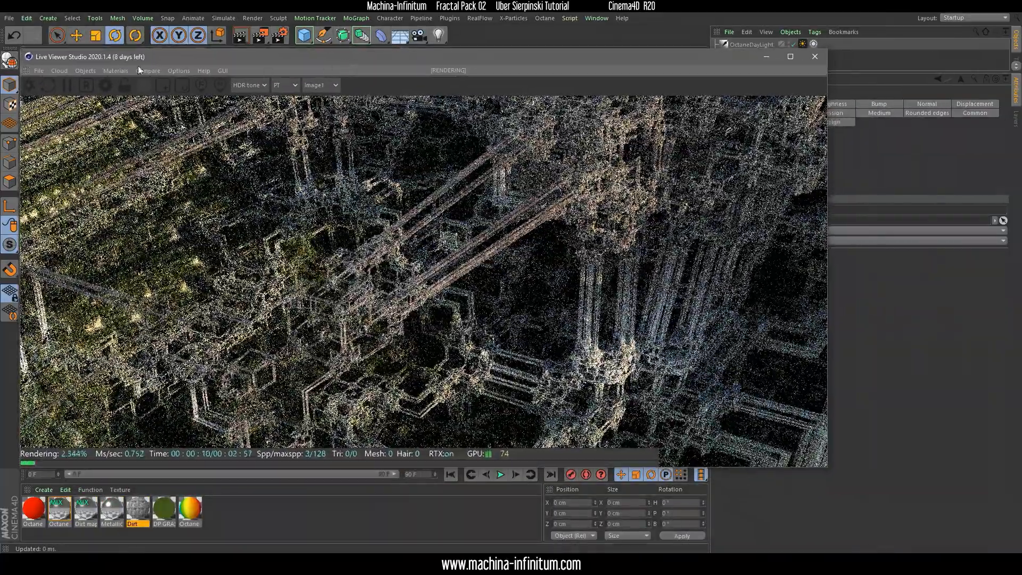
click(89, 70)
click(94, 82)
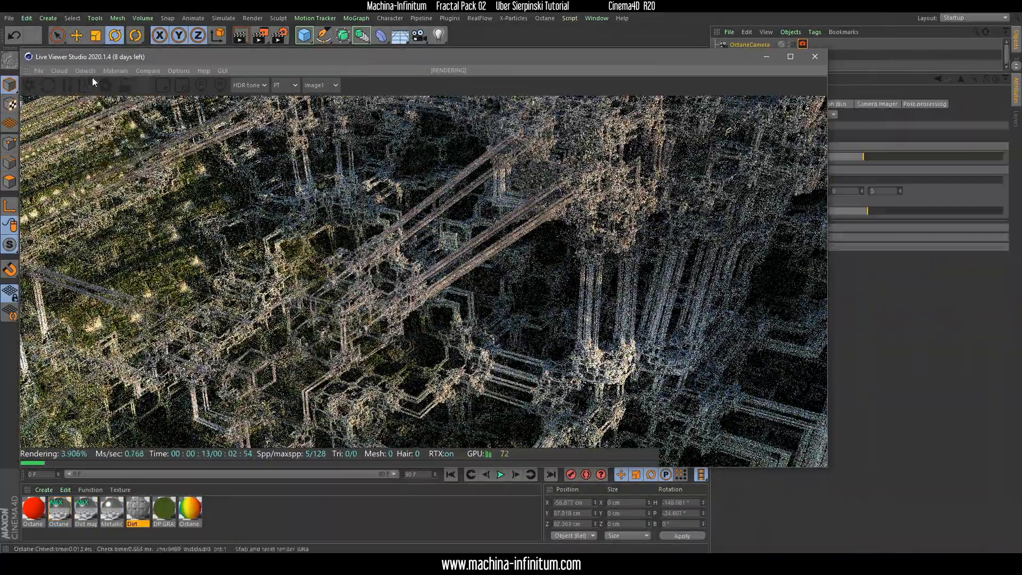
drag(693, 60, 706, 84)
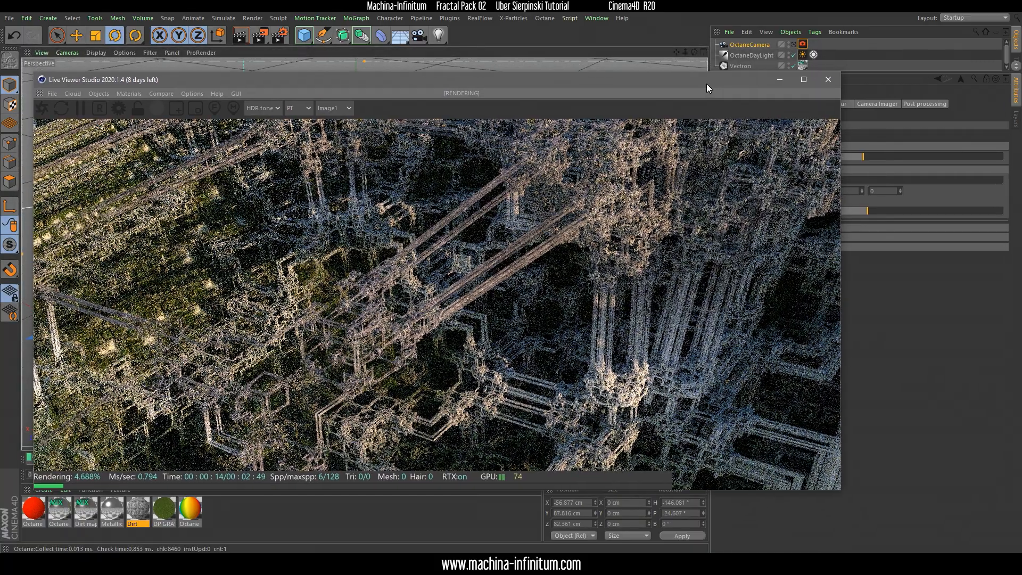
drag(420, 80, 402, 58)
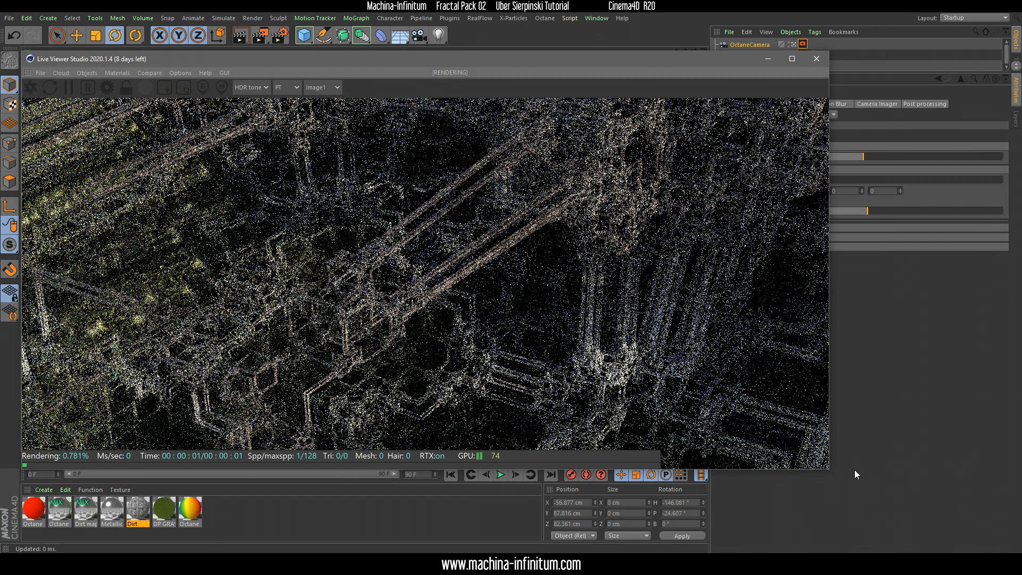
drag(829, 476, 641, 429)
click(813, 123)
click(744, 44)
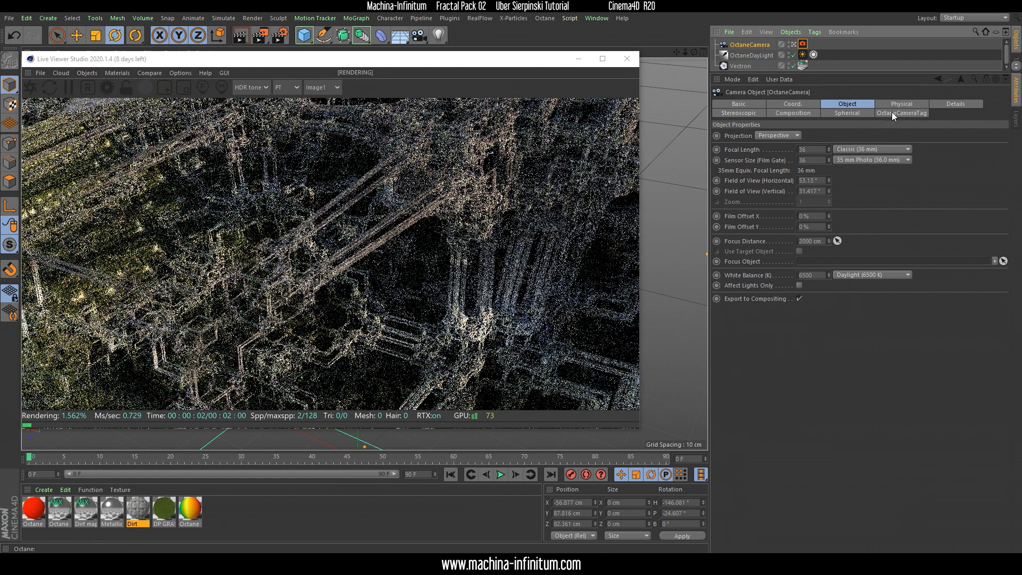
Raise the Octane camera's depth of field aperture to about 2.961 cm and pick a focus point on the fractal in the render
click(901, 113)
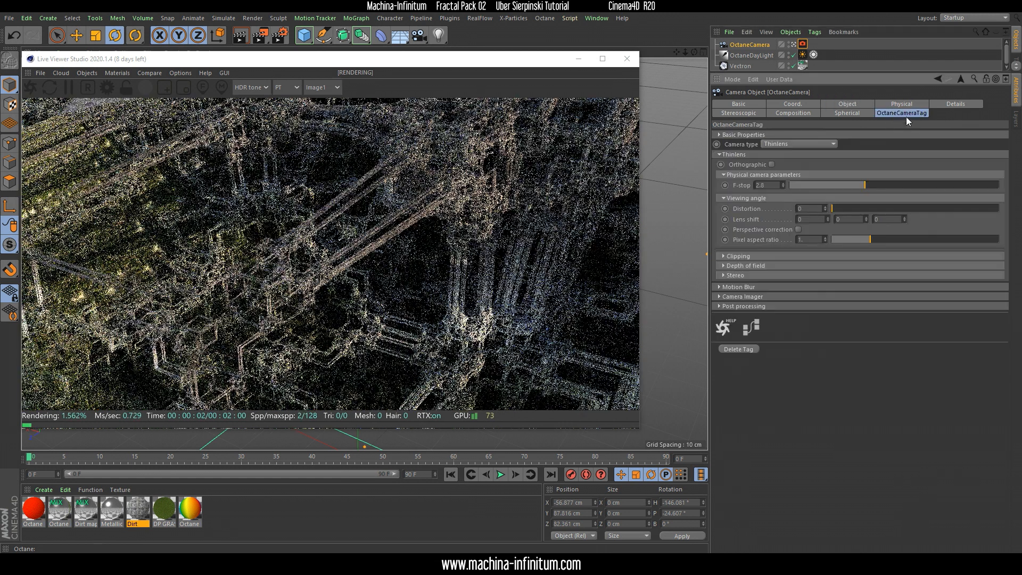
click(724, 265)
drag(849, 287, 955, 291)
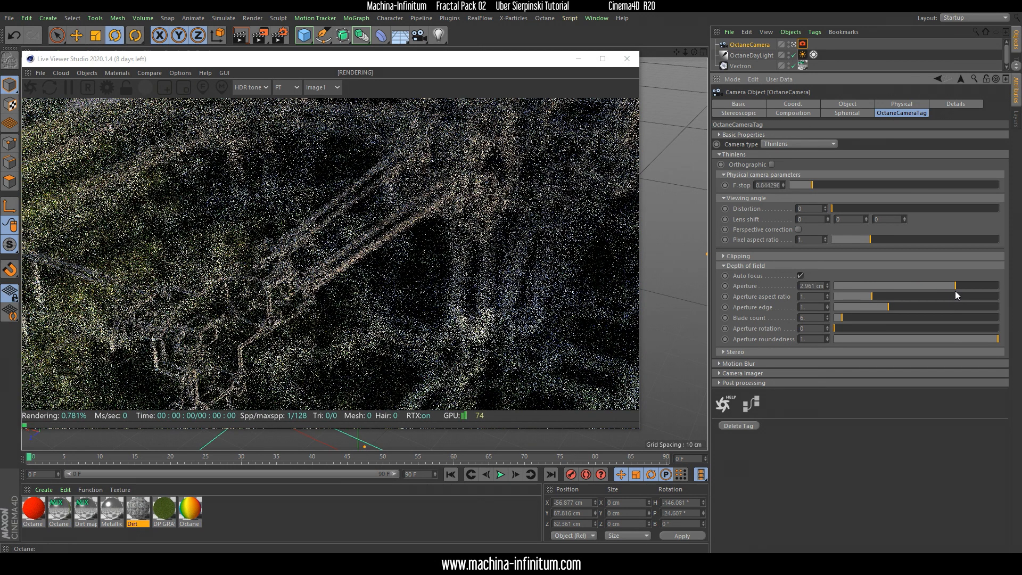
drag(223, 58, 263, 57)
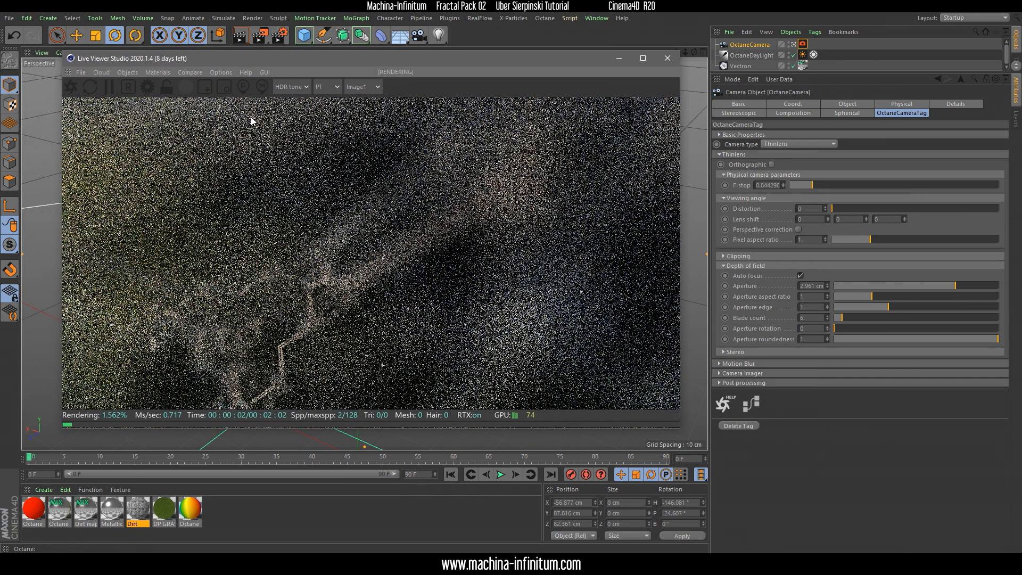
click(243, 86)
click(328, 275)
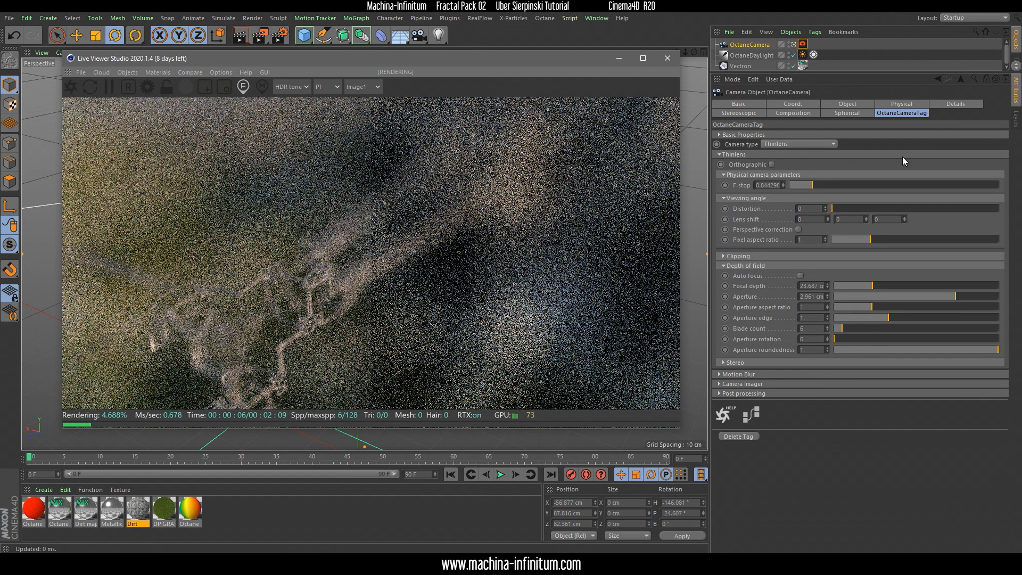
Check the camera's focus distance and set its depth of field aperture to 0 cm
click(847, 104)
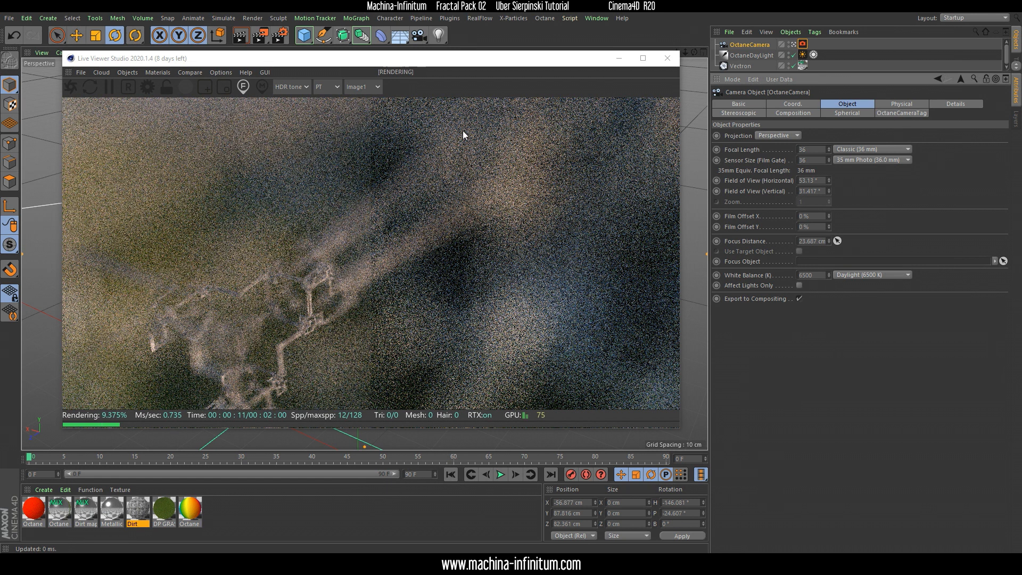
click(888, 113)
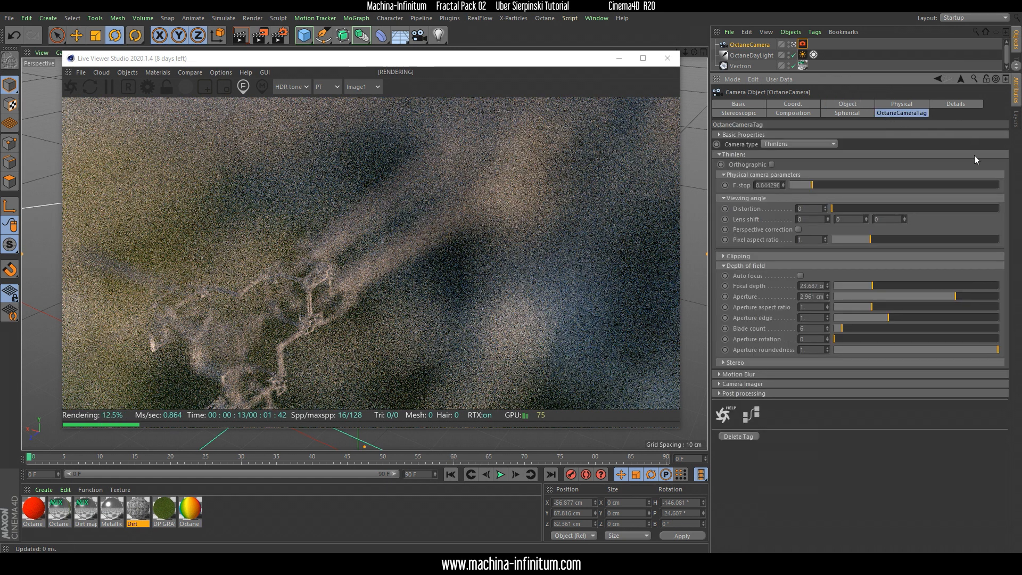
drag(859, 296, 829, 297)
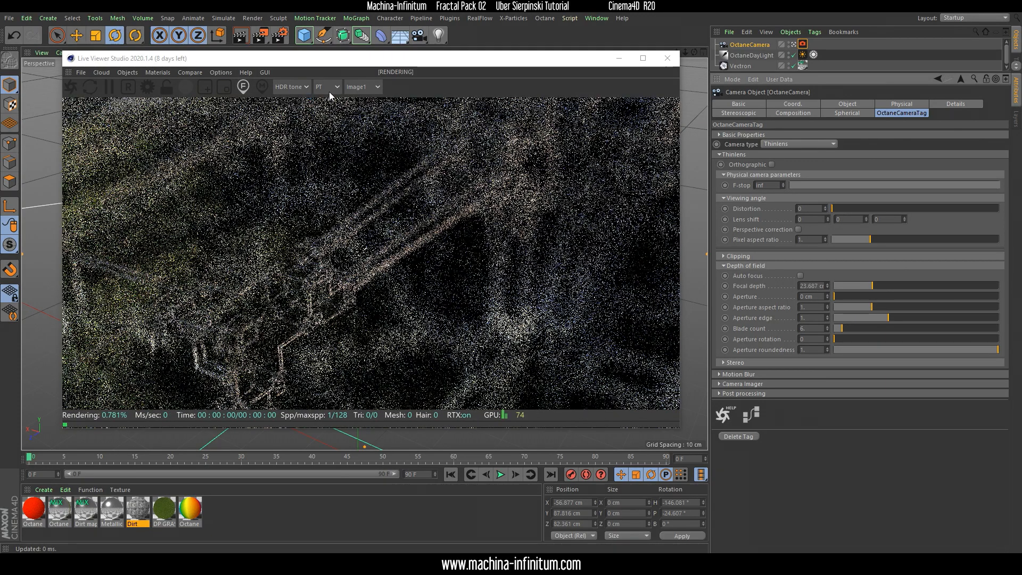
Switch the Live Viewer to the Normal render mode and re-angle the camera on the fractal
click(328, 88)
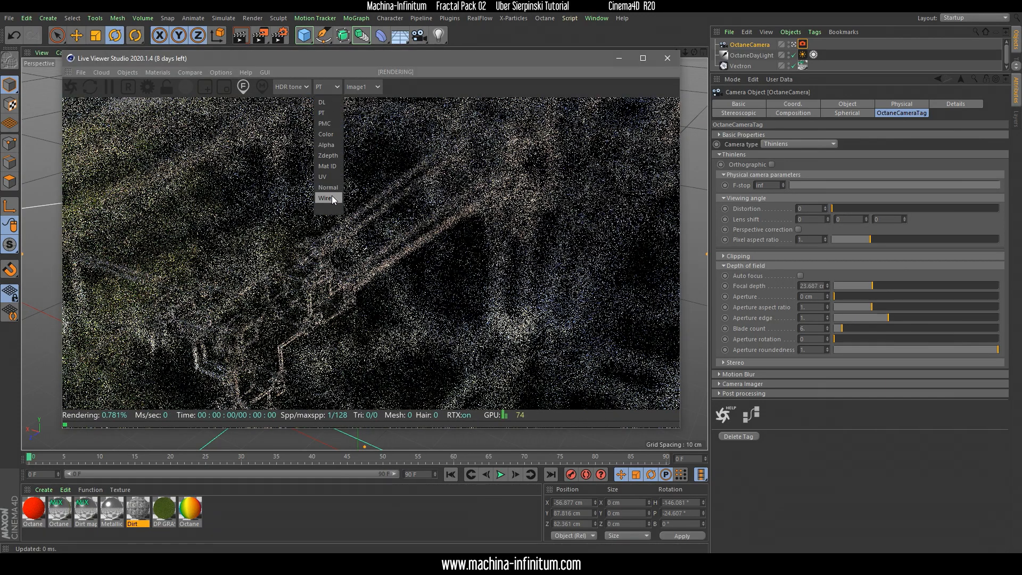
click(332, 190)
mouse_move(287, 269)
mouse_down()
mouse_move(315, 281)
mouse_move(295, 273)
mouse_up()
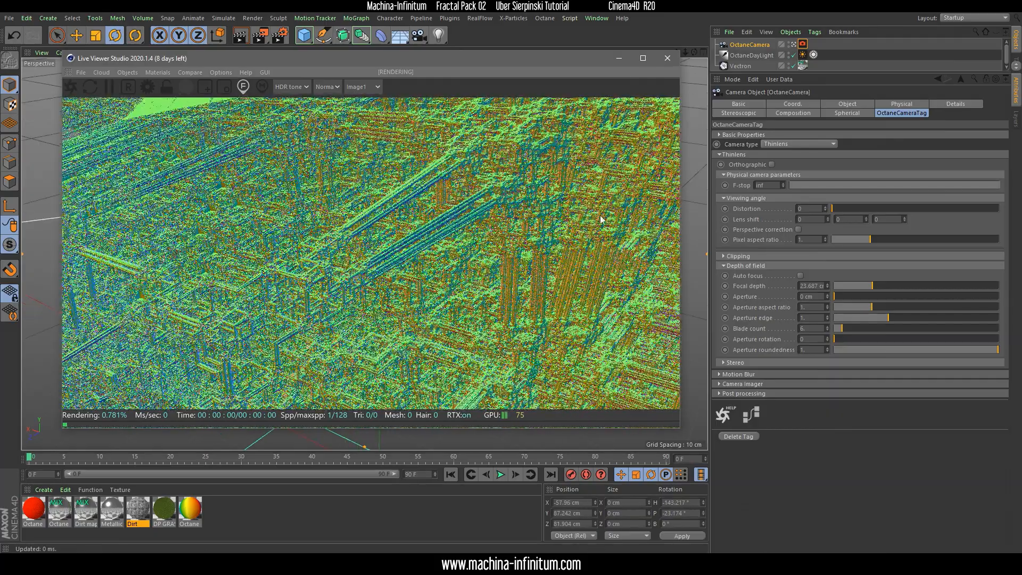
Set the Octane camera's focal length to 300 mm
click(737, 47)
click(847, 104)
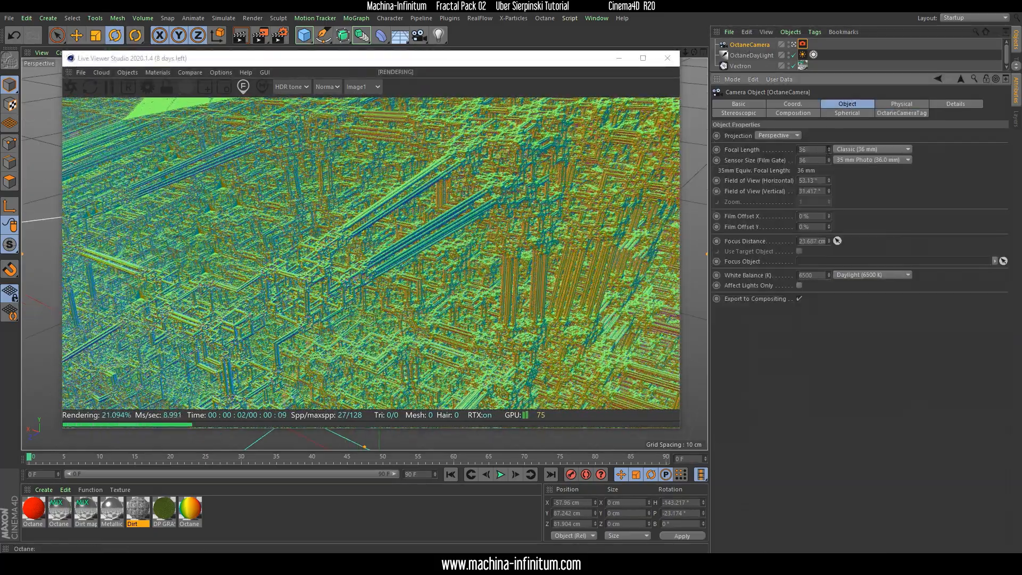
drag(828, 149, 829, 62)
double_click(816, 149)
text(300)
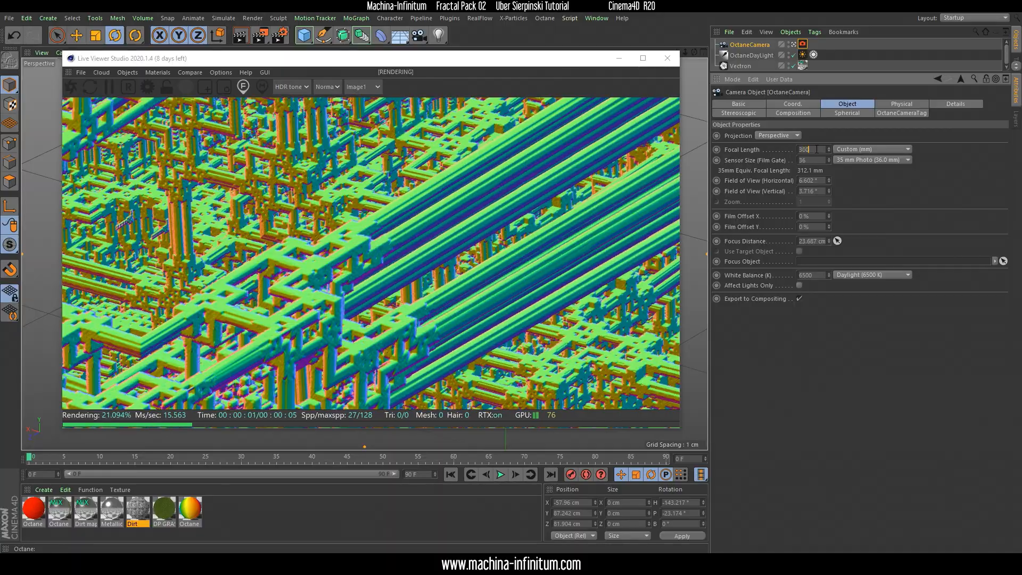
key(Return)
Move the camera back from the fractal, re-angle it on the diagonal beams and pick a focus point near the render's centre
scroll(406, 276, down, 3)
scroll(405, 276, down, 5)
scroll(351, 294, down, 2)
drag(351, 294, 430, 195)
scroll(343, 288, down, 3)
right_drag(430, 195, 391, 242)
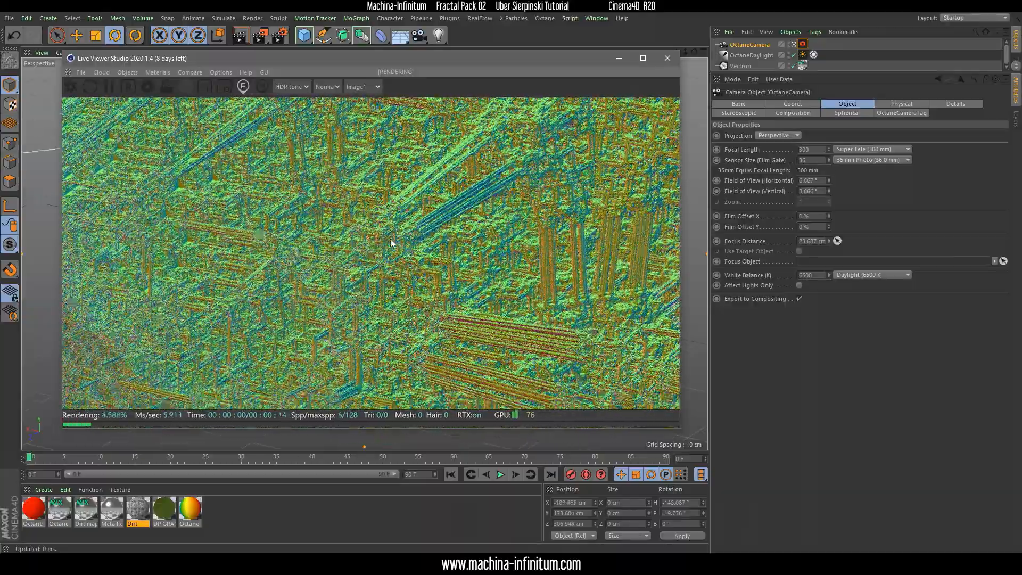
scroll(394, 224, up, 4)
drag(392, 216, 391, 222)
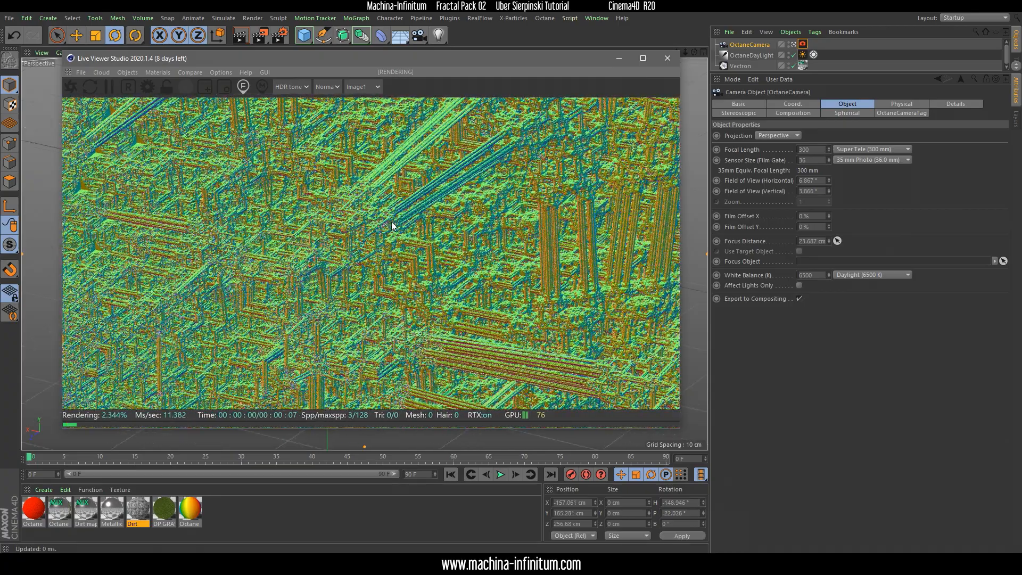
right_drag(391, 223, 395, 224)
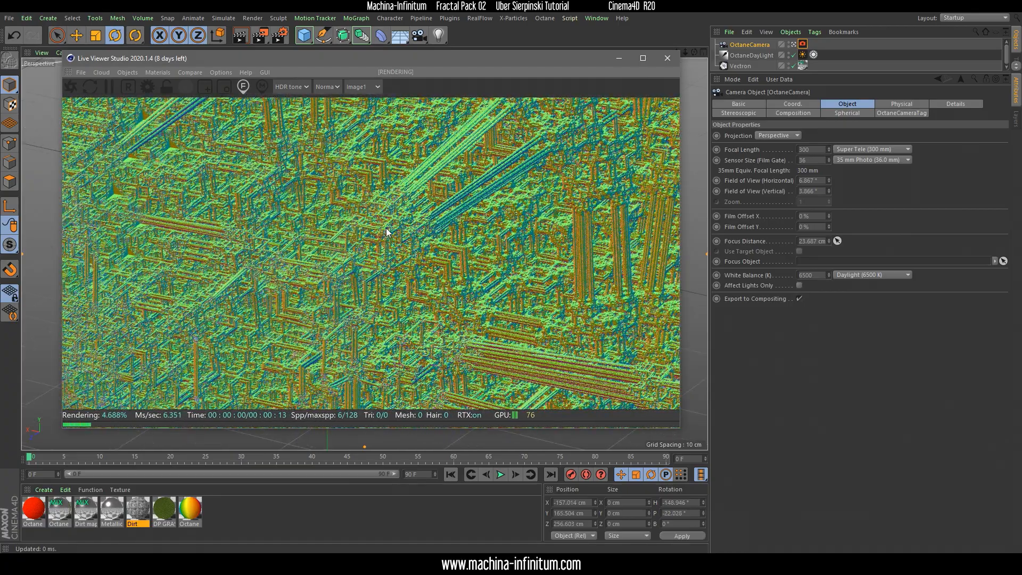
click(375, 232)
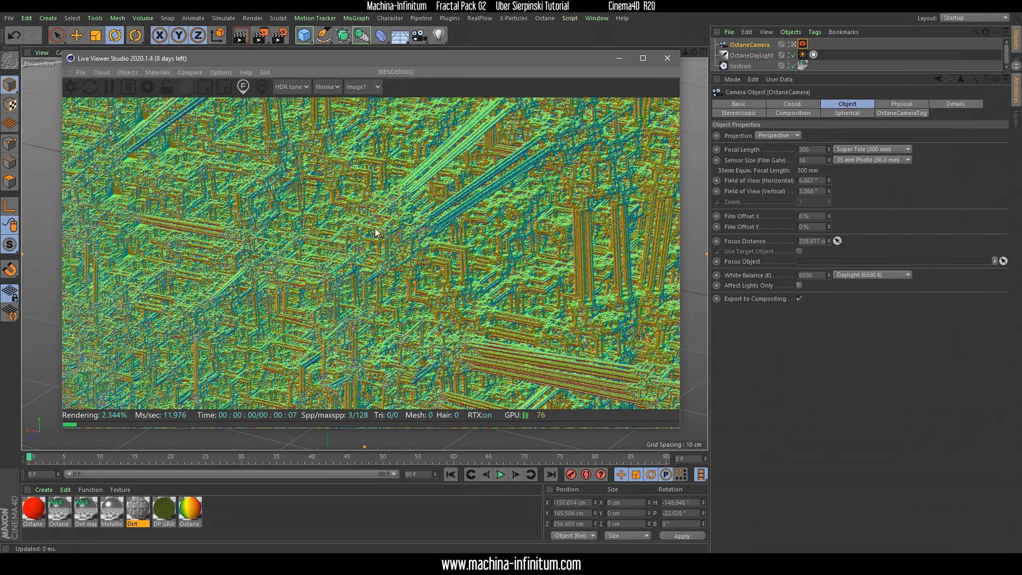
Set the Octane camera's depth of field aperture to 2 cm and switch the Live Viewer to PT render mode
click(742, 66)
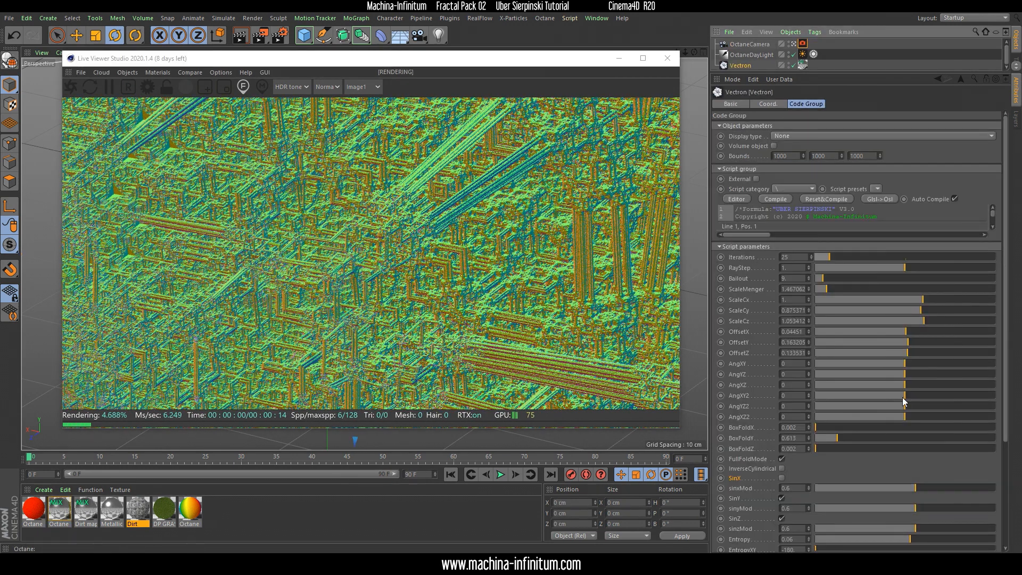
click(802, 44)
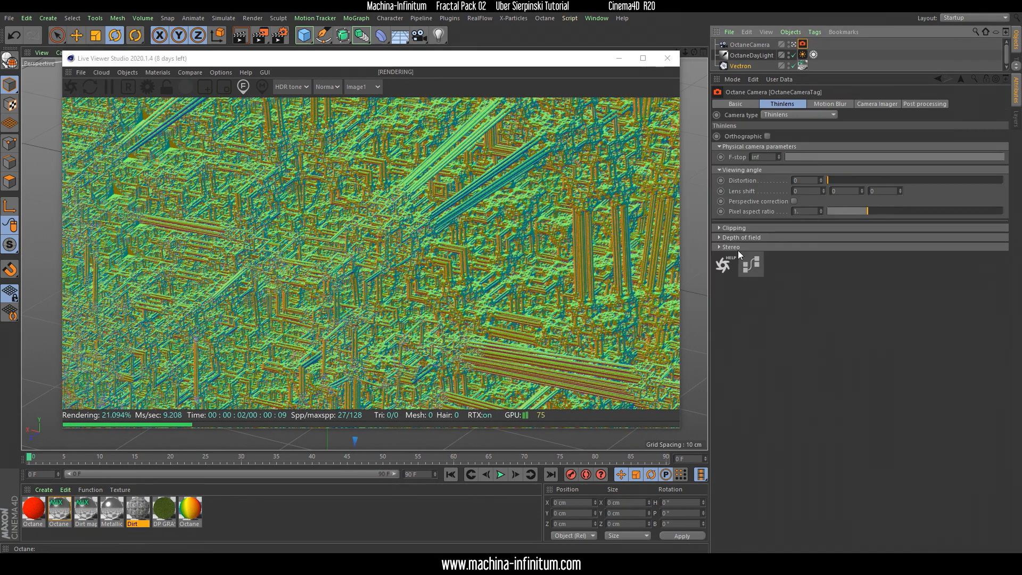
click(720, 238)
drag(831, 269, 918, 273)
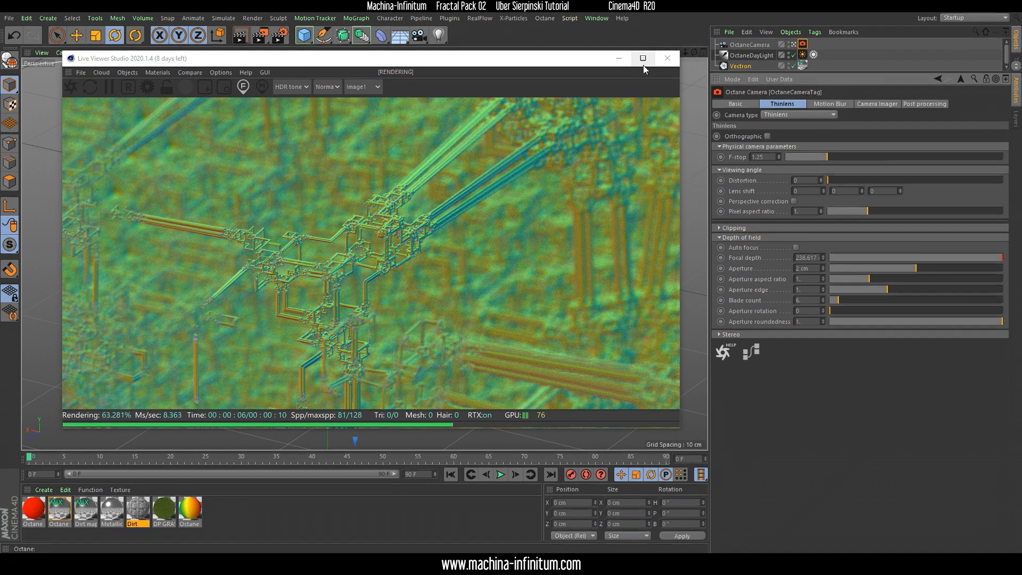
click(327, 86)
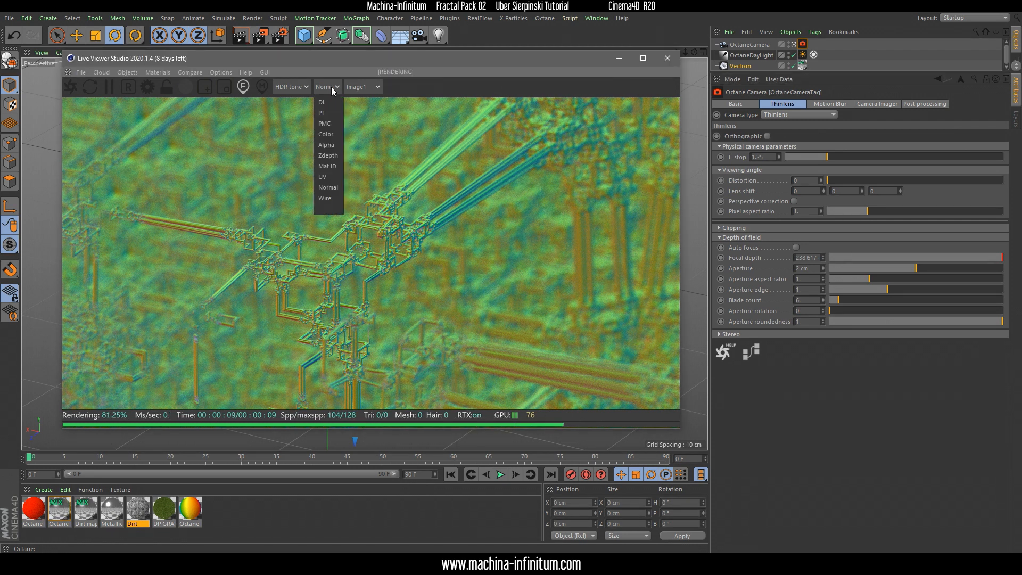
click(328, 112)
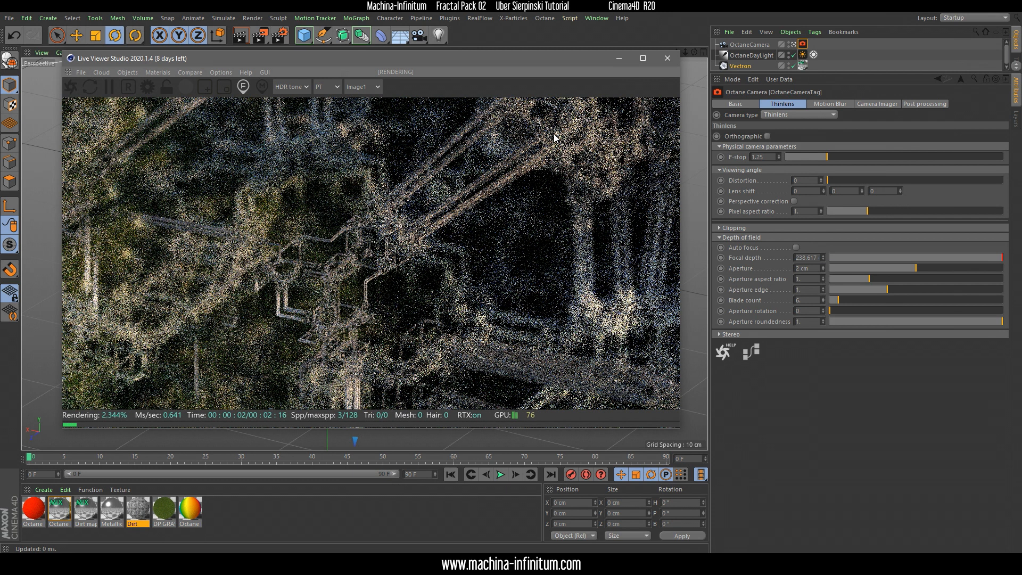
Enable post processing on the Octane camera and set its bloom power to about 15.6
click(750, 45)
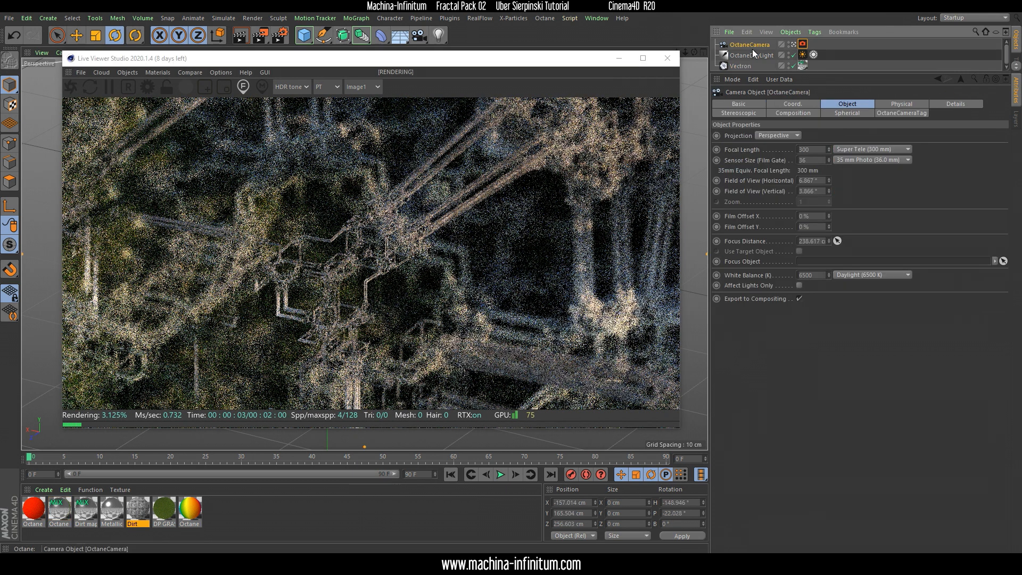
click(900, 113)
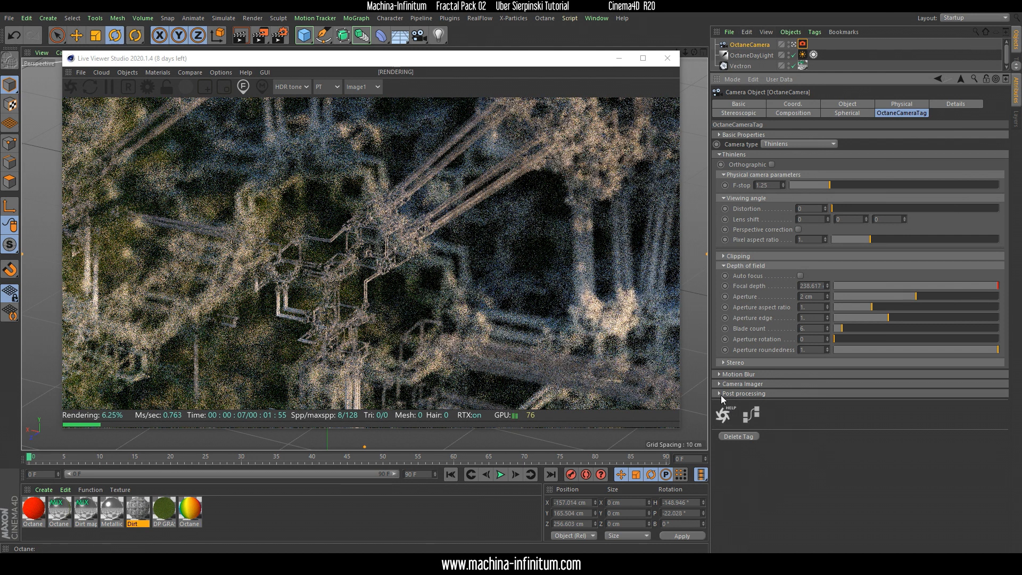
click(719, 394)
click(752, 403)
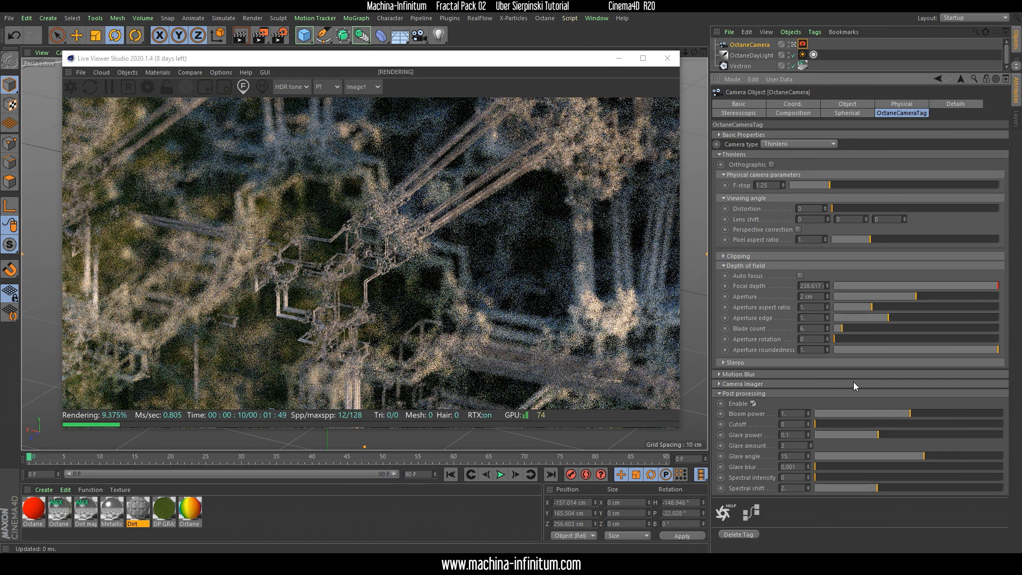
drag(911, 414, 973, 421)
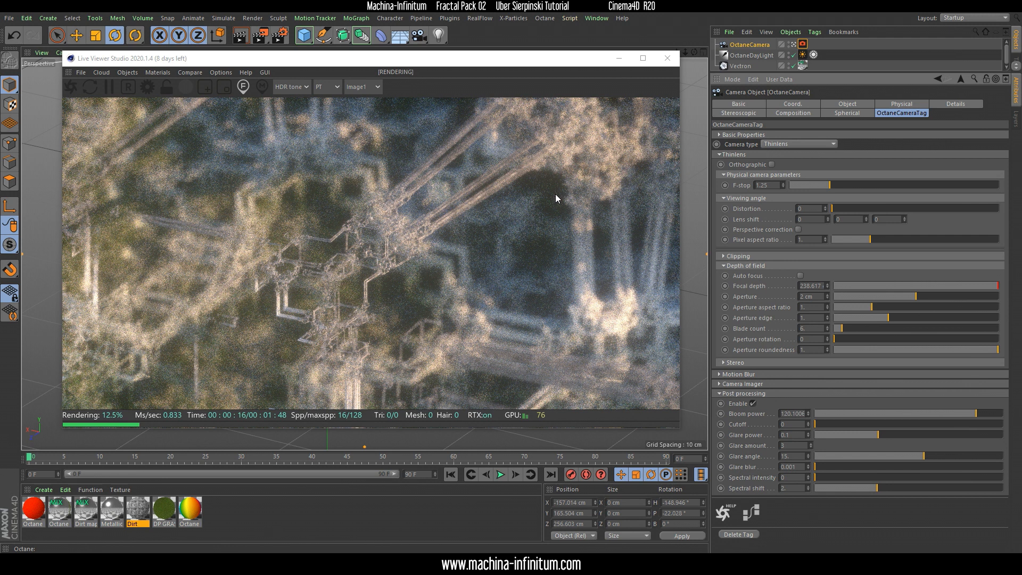
drag(950, 414, 947, 415)
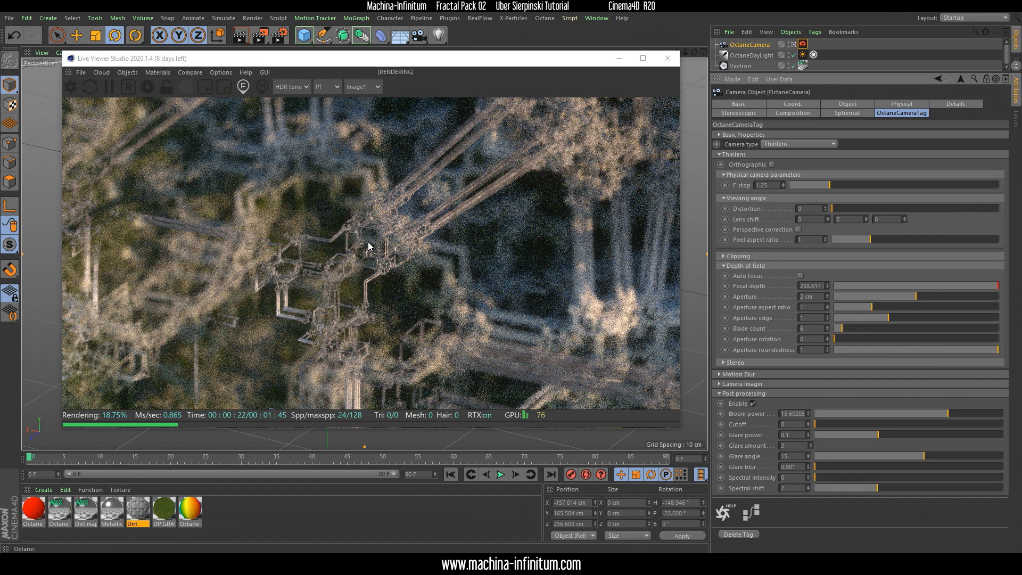
In Normal render mode, raise the Vectron fractal's OffsetY to about 0.202 and reframe the camera on the beam junction
click(337, 91)
click(330, 194)
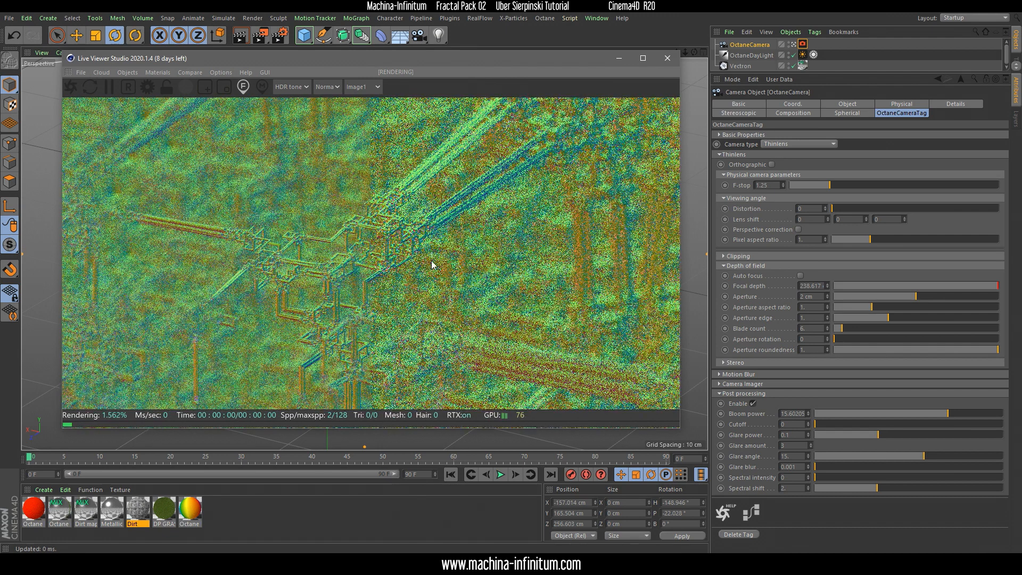
click(740, 66)
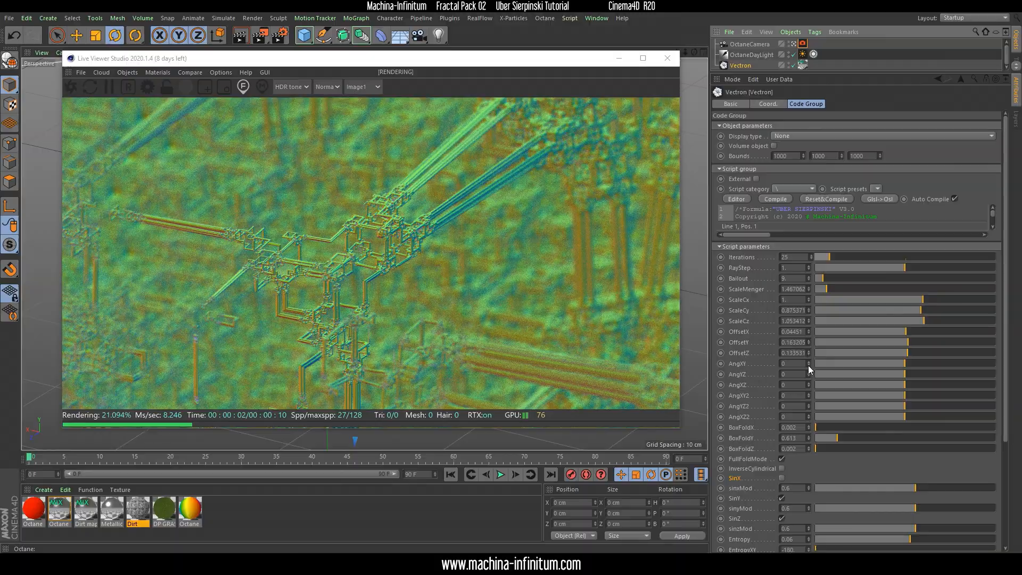
mouse_move(809, 344)
mouse_down()
mouse_move(809, 362)
mouse_move(809, 332)
mouse_up()
drag(327, 282, 361, 174)
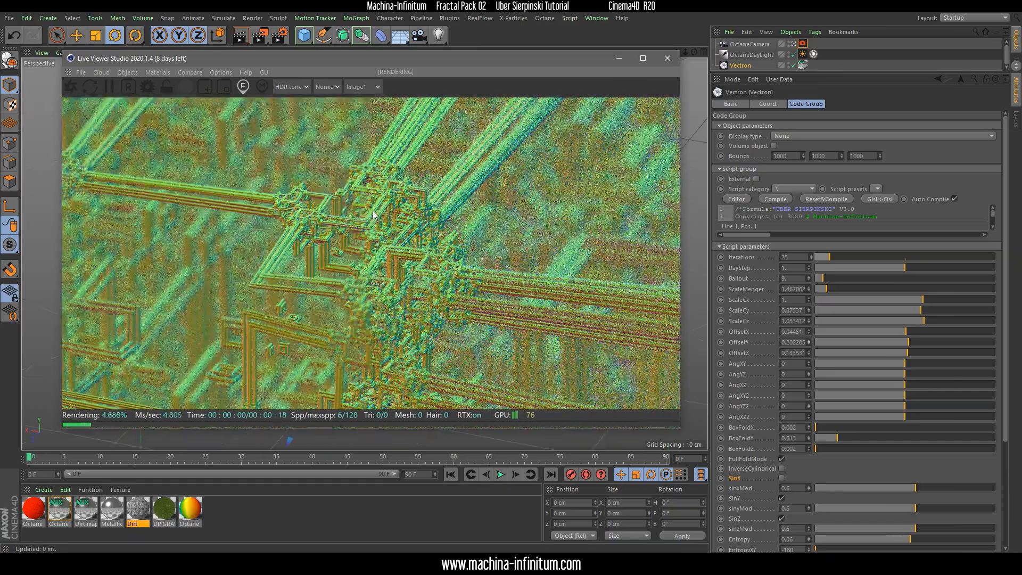
Preview the fractal in DL mode, return the Live Viewer to PT mode and maximize its window
click(327, 86)
click(327, 98)
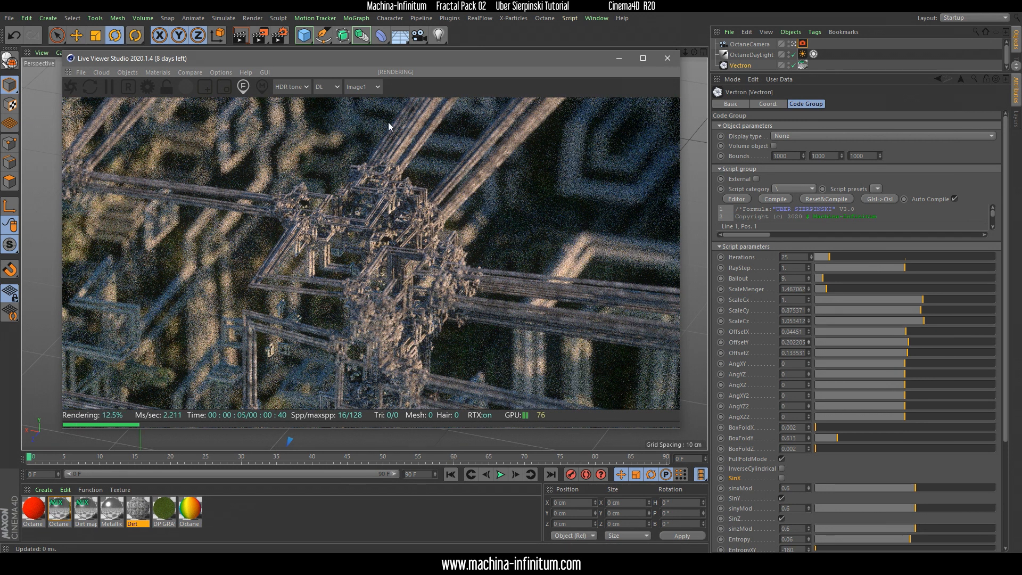
click(330, 89)
click(335, 114)
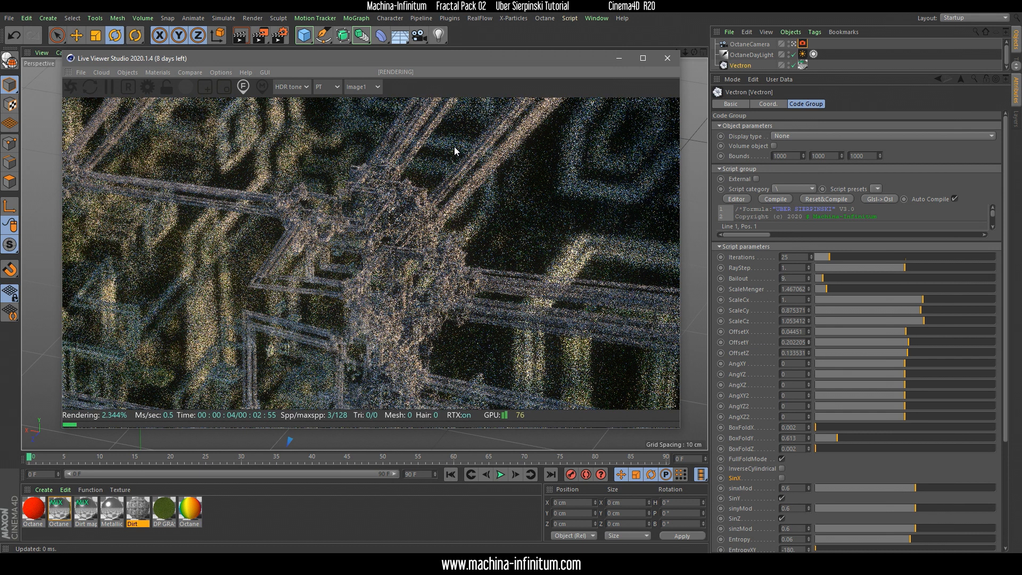
click(643, 58)
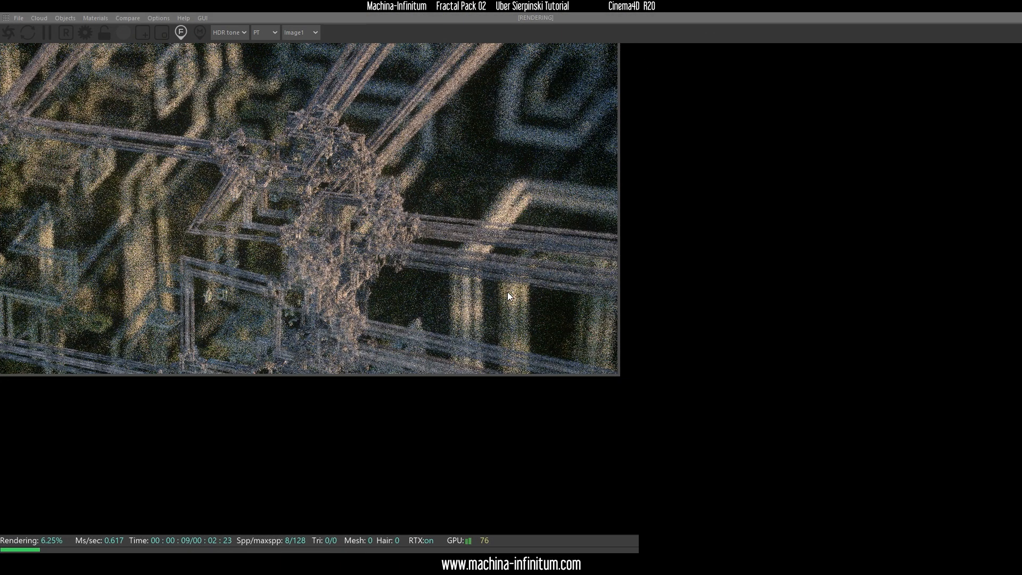
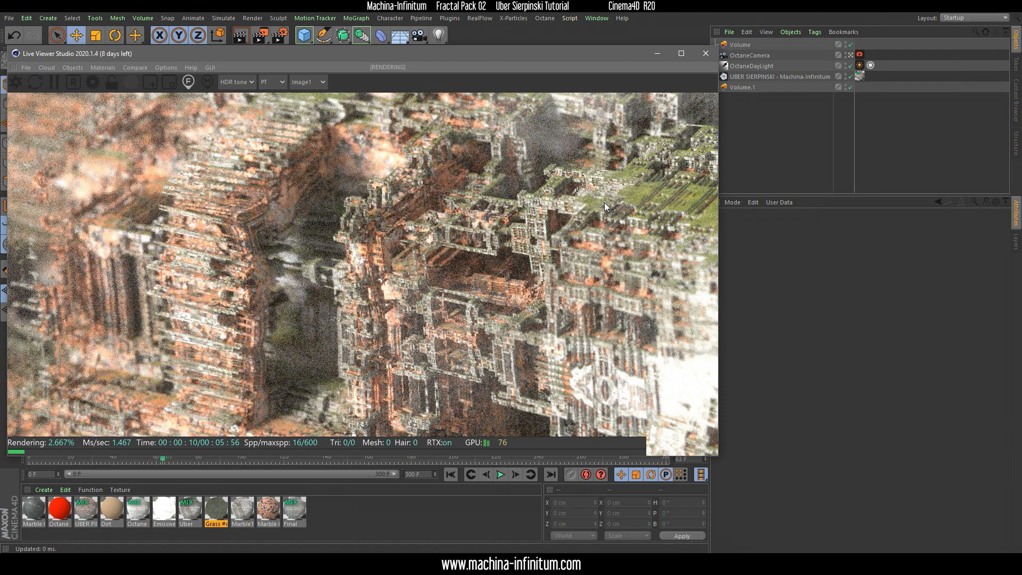
Review the script parameters of the UBER SIERPINSKI Vectron object, from the iterations through to the VScale setting
click(757, 78)
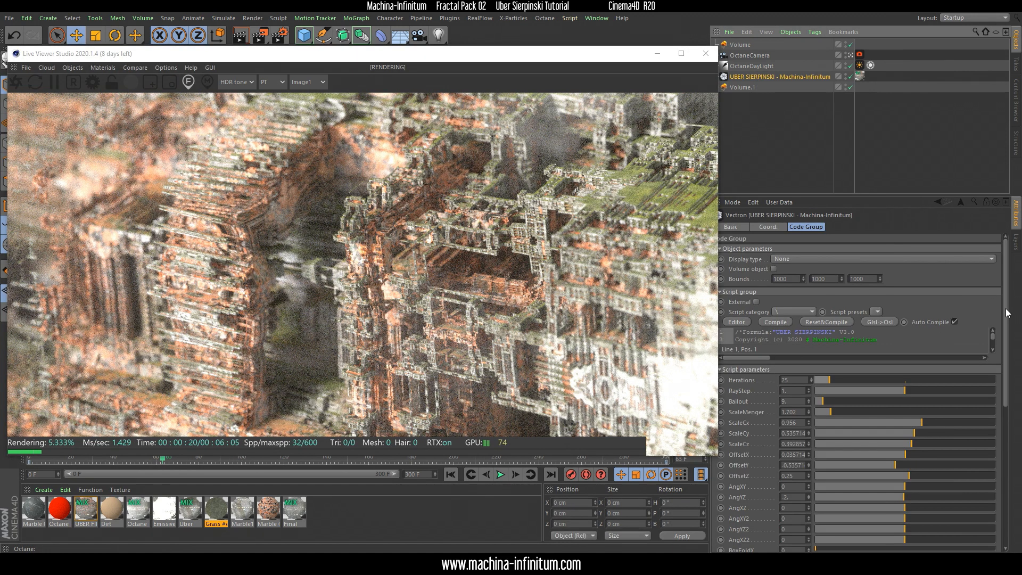
scroll(1008, 343, down, 2)
scroll(1007, 343, down, 4)
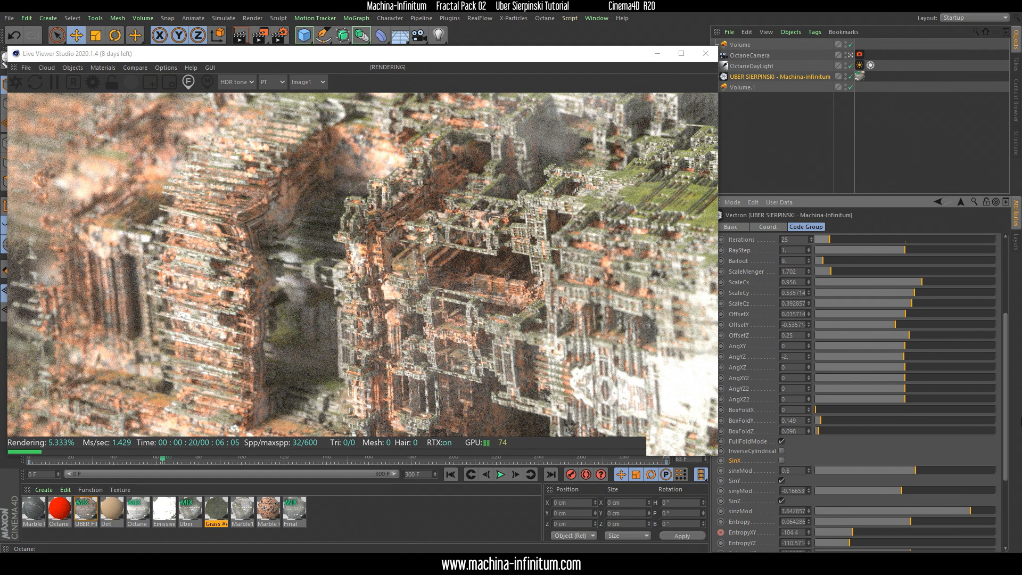
scroll(1006, 407, down, 3)
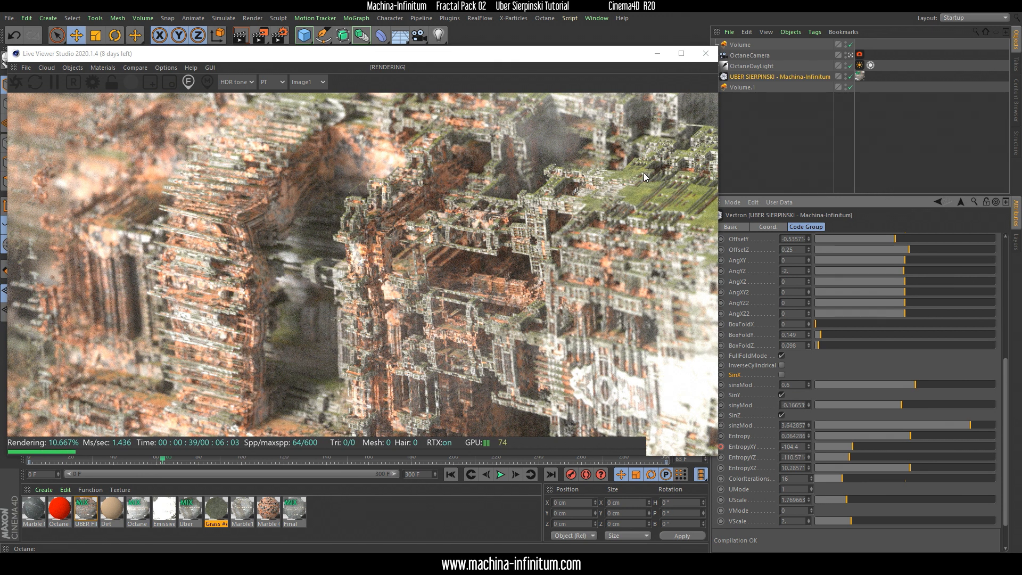
drag(490, 55, 489, 34)
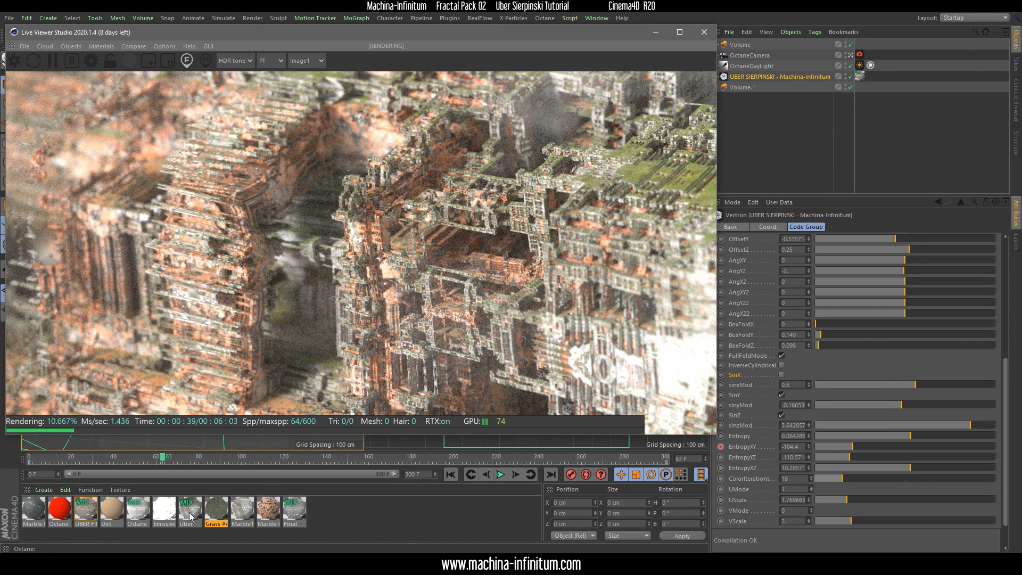
Open the fractal's Uber mix material in the Octane Node Editor and look over its entire node graph
click(81, 512)
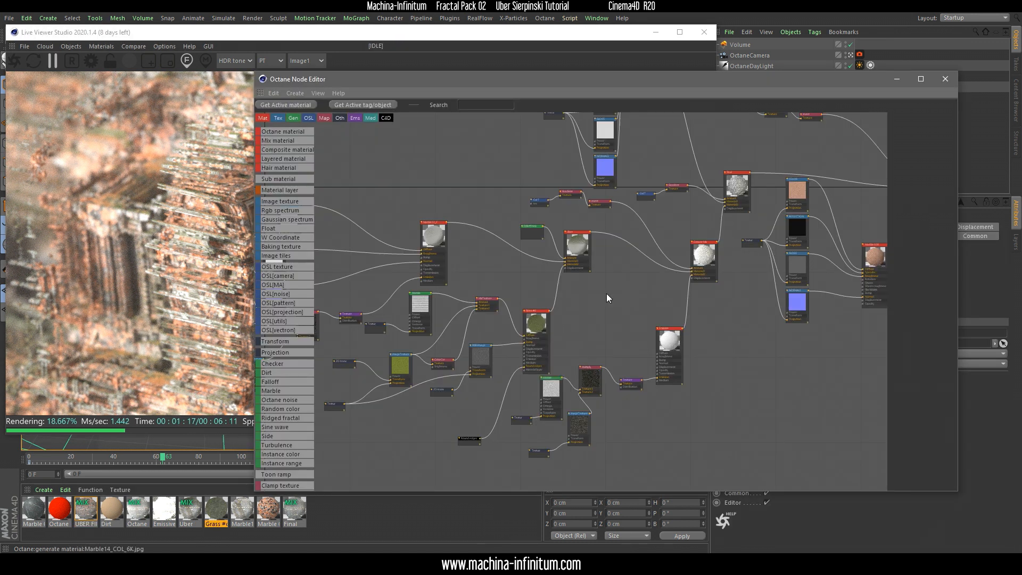
middle_drag(728, 309, 493, 353)
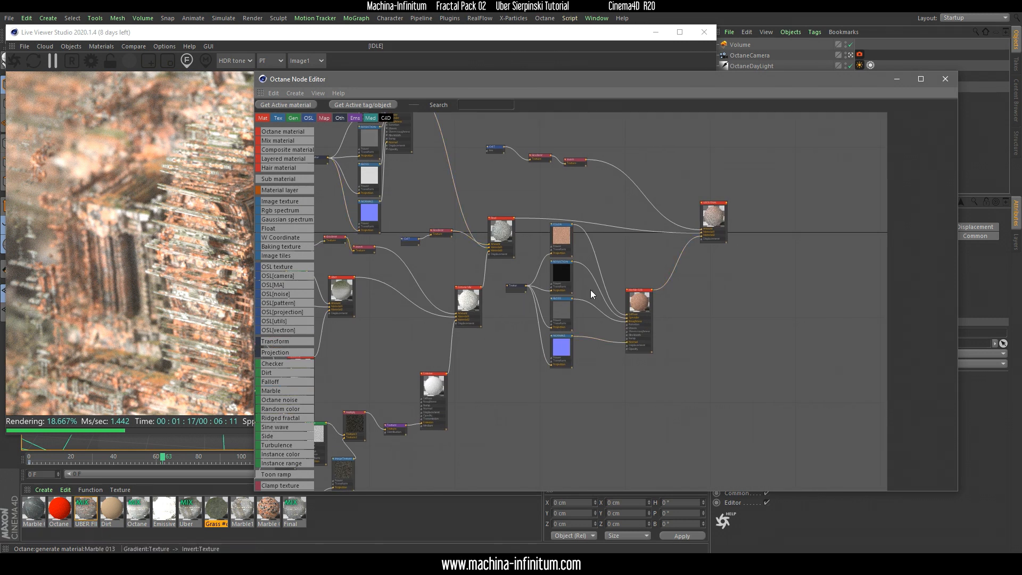
scroll(619, 255, up, 3)
middle_drag(675, 272, 816, 286)
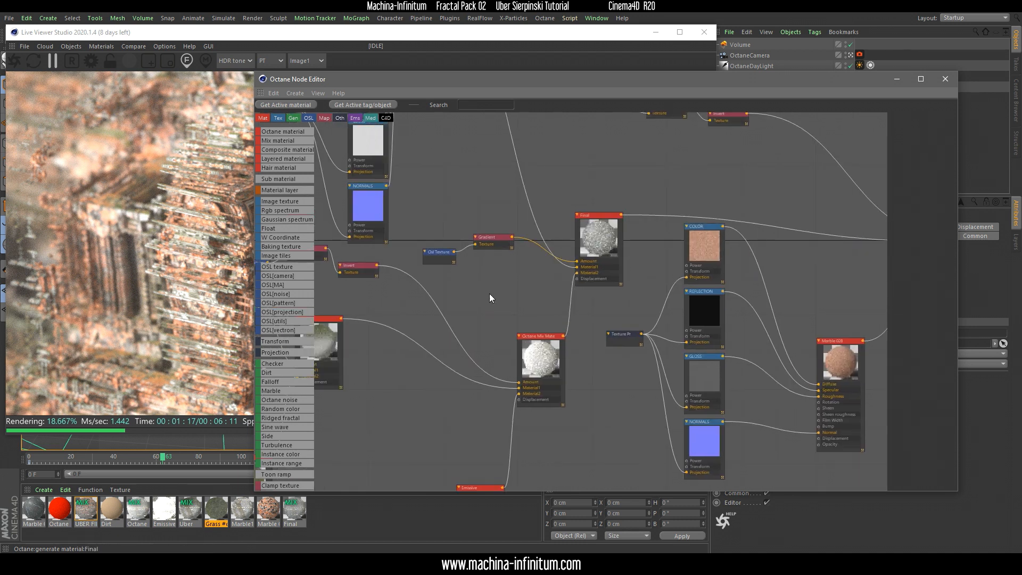
middle_drag(493, 293, 728, 255)
scroll(638, 323, down, 2)
scroll(664, 304, down, 5)
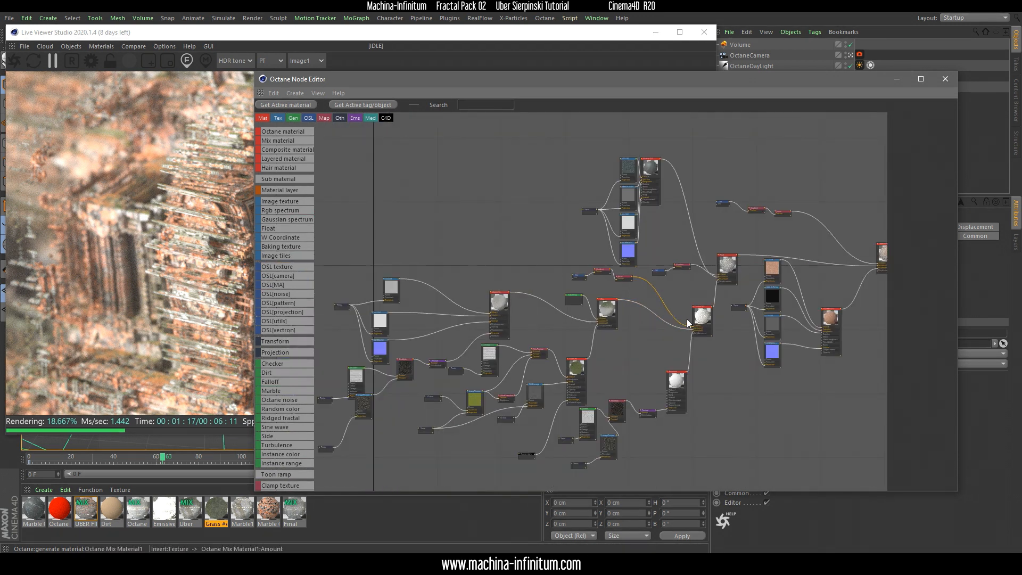
Examine the Marble 013 branch with its colour, reflection, gloss and normal textures and how it connects to the Final mix material
scroll(600, 330, up, 4)
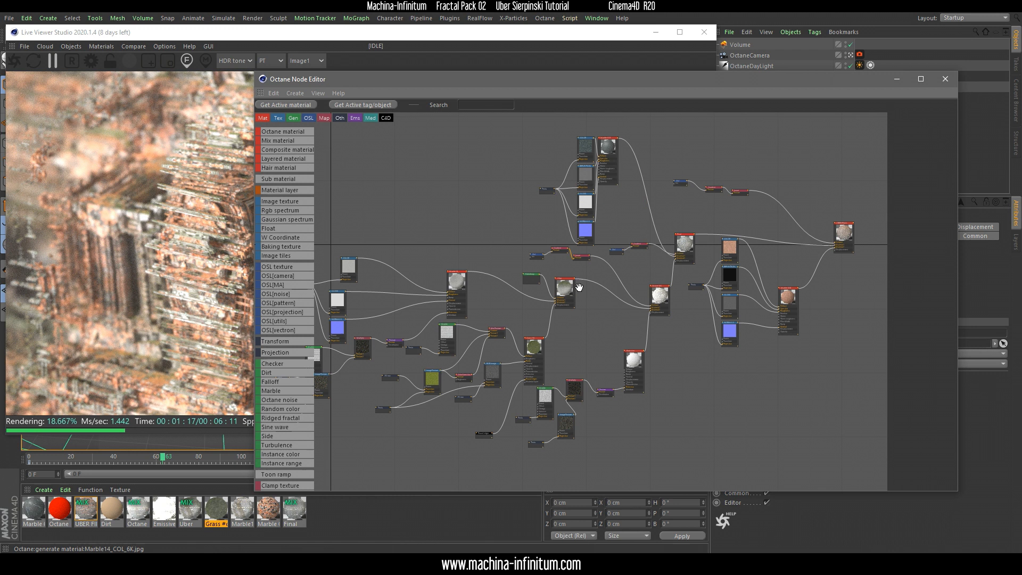
scroll(596, 139, up, 5)
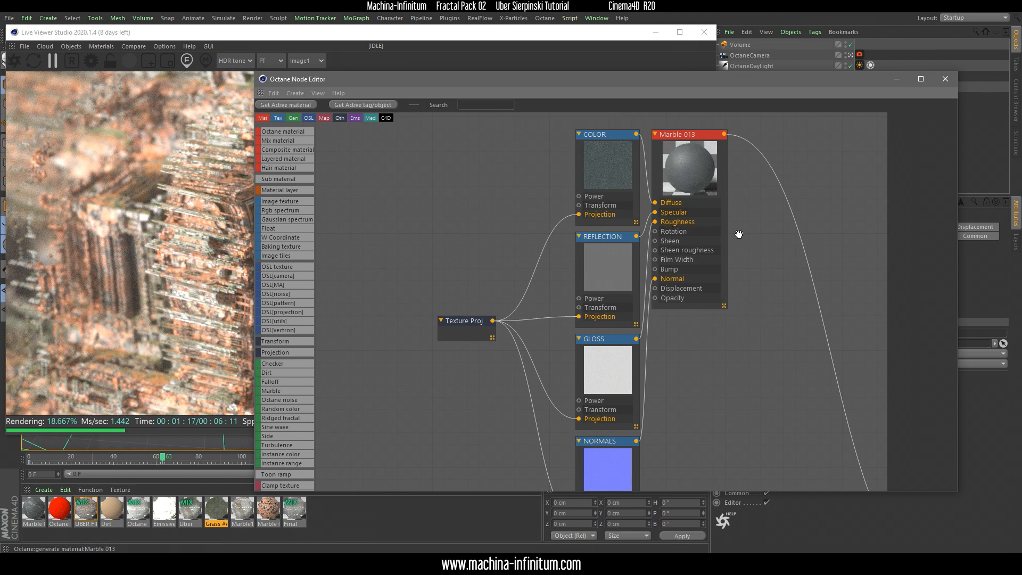
scroll(680, 379, down, 2)
middle_drag(720, 388, 690, 228)
scroll(700, 309, down, 3)
middle_drag(658, 398, 637, 334)
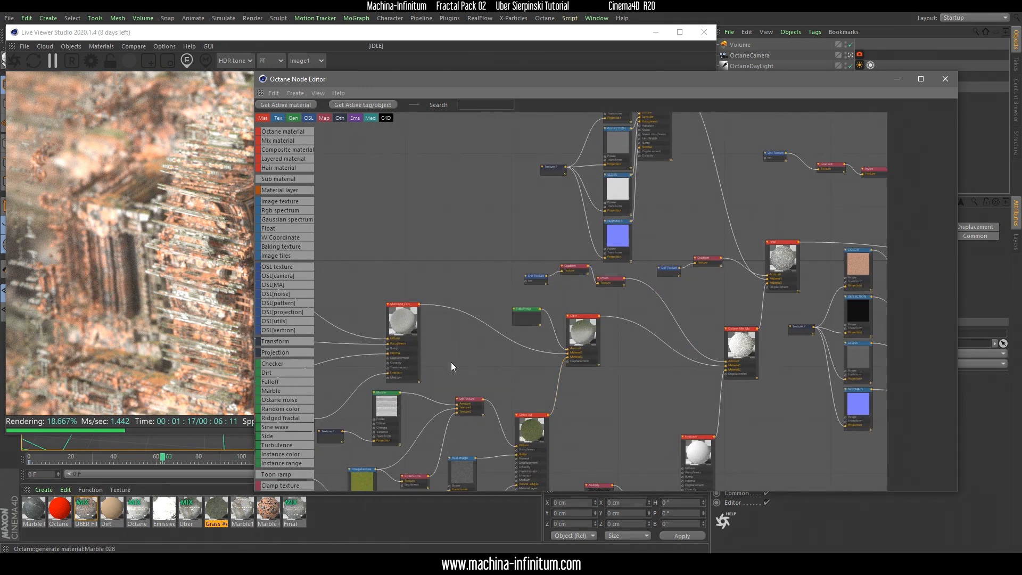
Arrange the Live Viewer and node editor side by side and show the Grass material node's diffuse settings
click(237, 37)
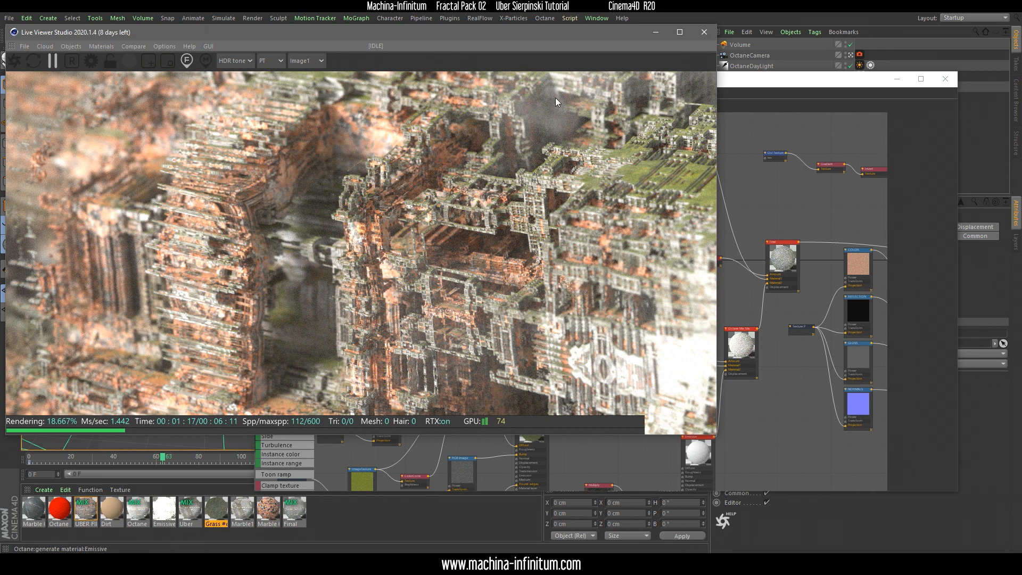
drag(483, 38, 240, 43)
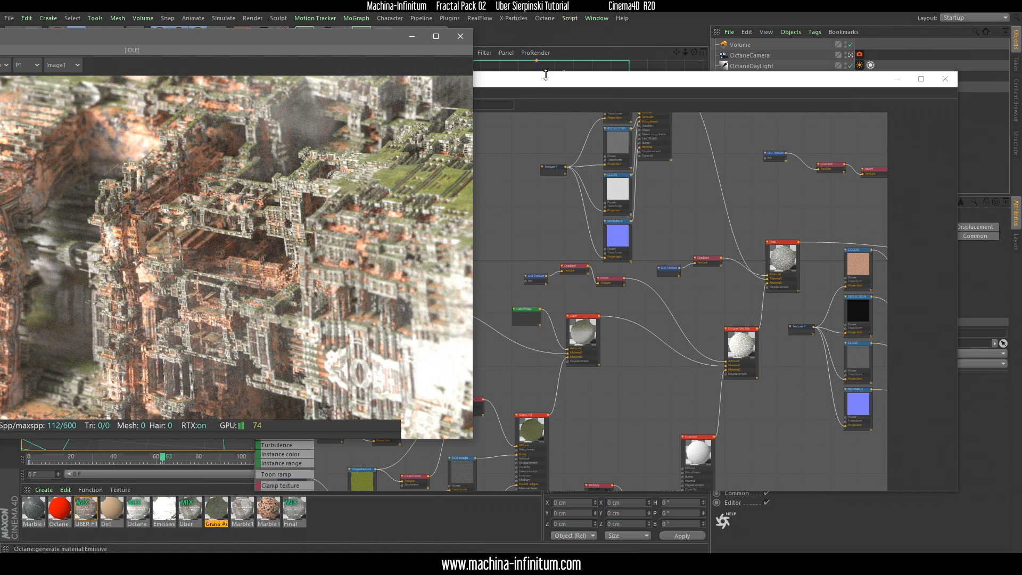
click(681, 275)
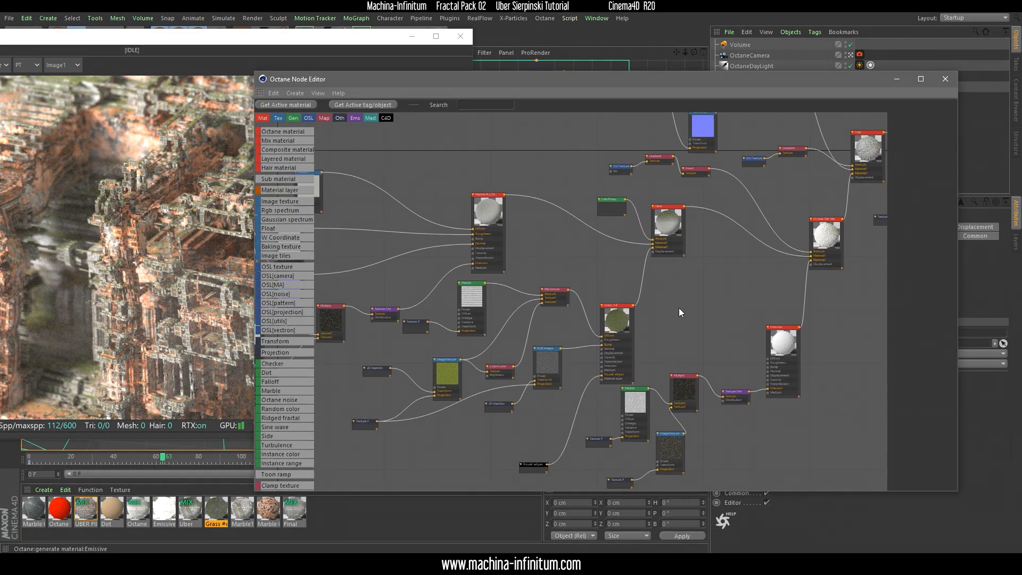
middle_drag(679, 308, 696, 278)
click(644, 289)
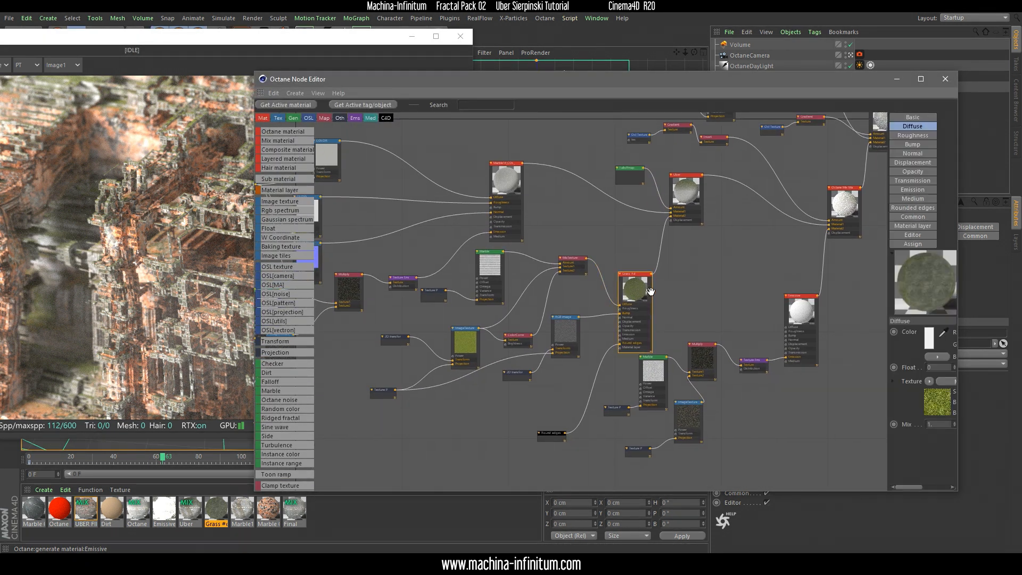
drag(384, 85, 537, 85)
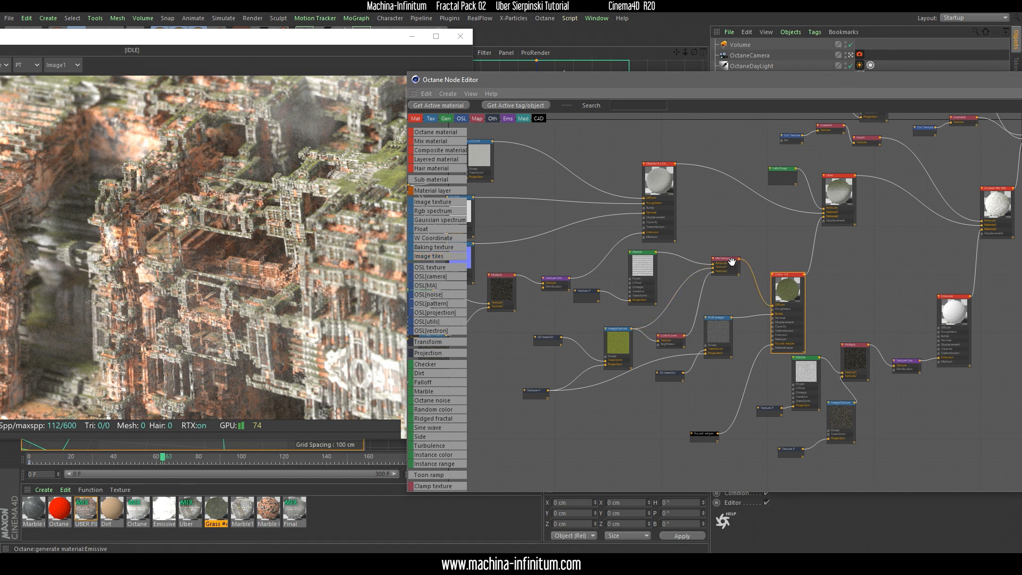
Examine the Marble texture node driving the grass colour mix and compare it with the grass areas in the render
click(639, 264)
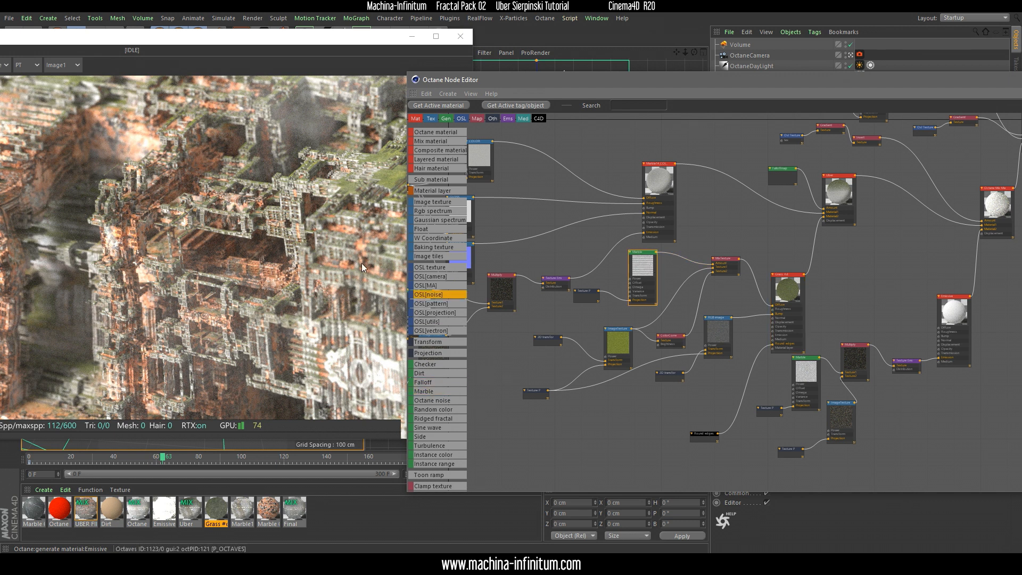
drag(343, 43, 328, 45)
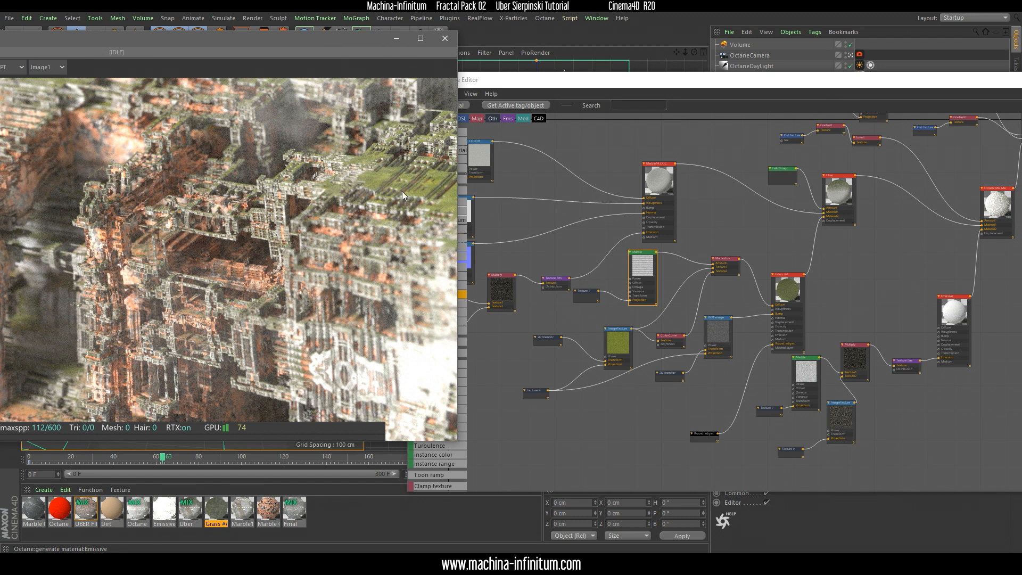
middle_drag(727, 295, 586, 346)
drag(646, 335, 642, 315)
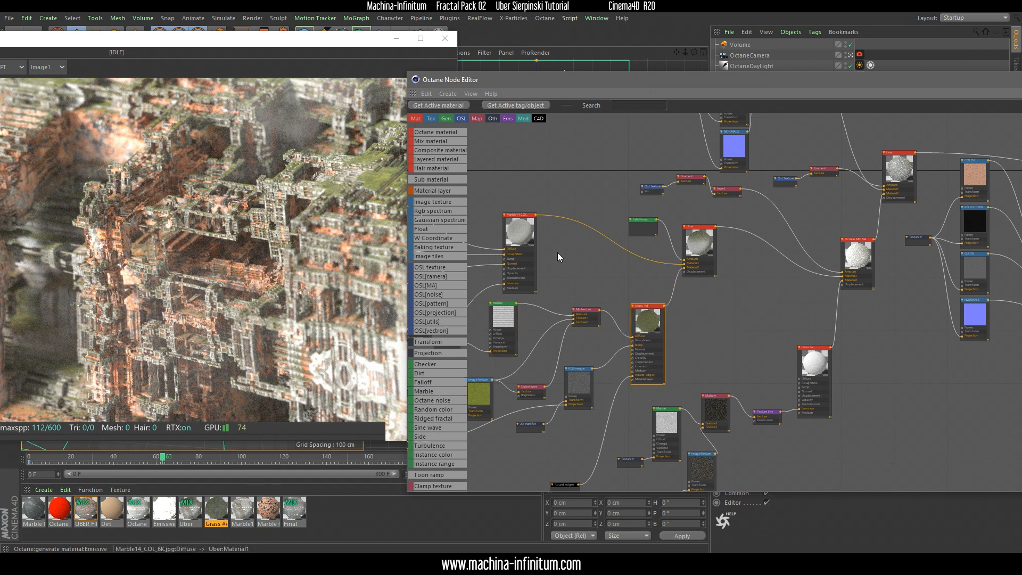
Inspect the shader settings of the Falloffmap node that blends Marble14_COL_6K with grass in the Uber mix, and compare with the render
scroll(529, 235, up, 3)
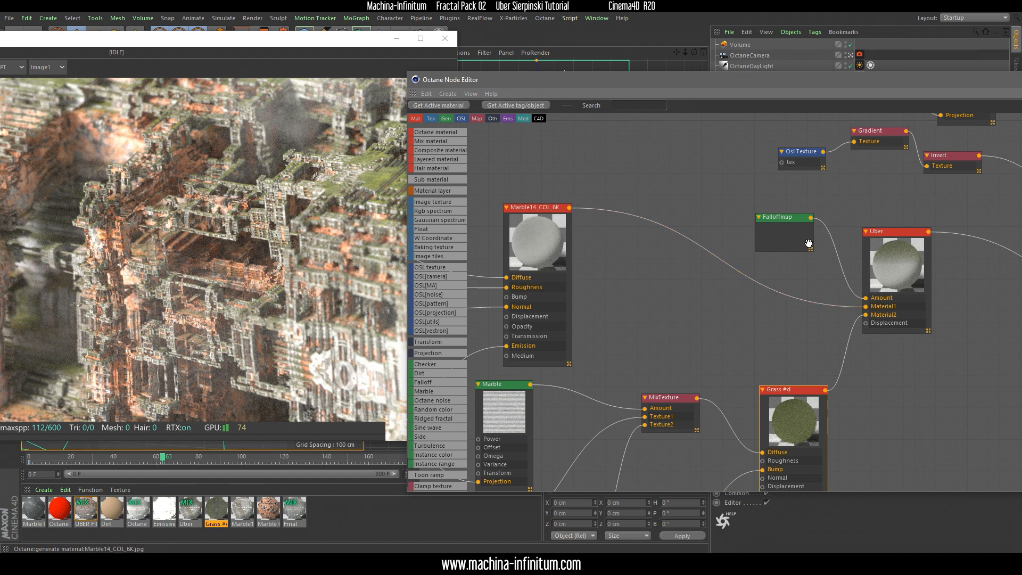
drag(898, 263, 901, 251)
drag(778, 233, 780, 231)
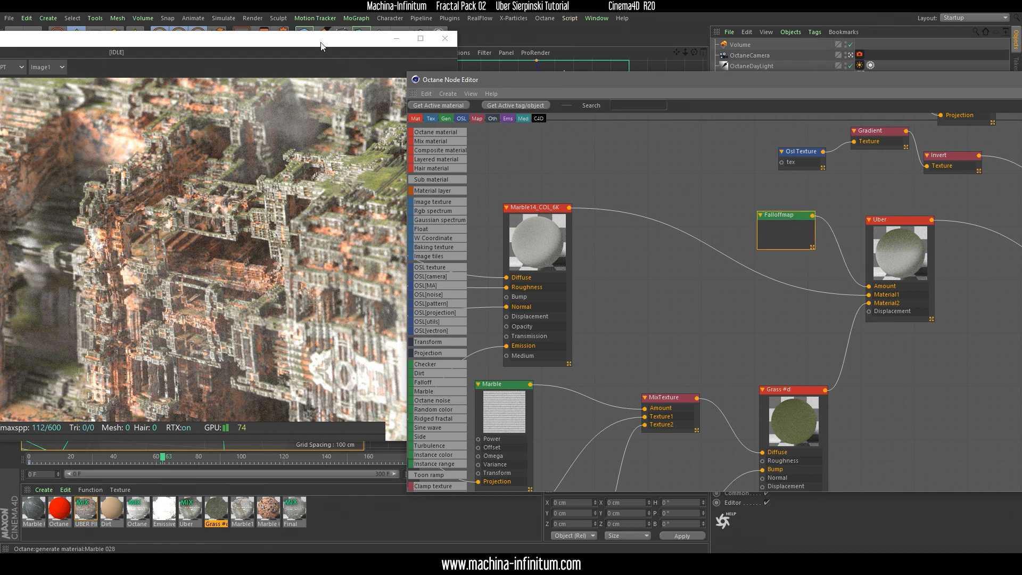
click(363, 166)
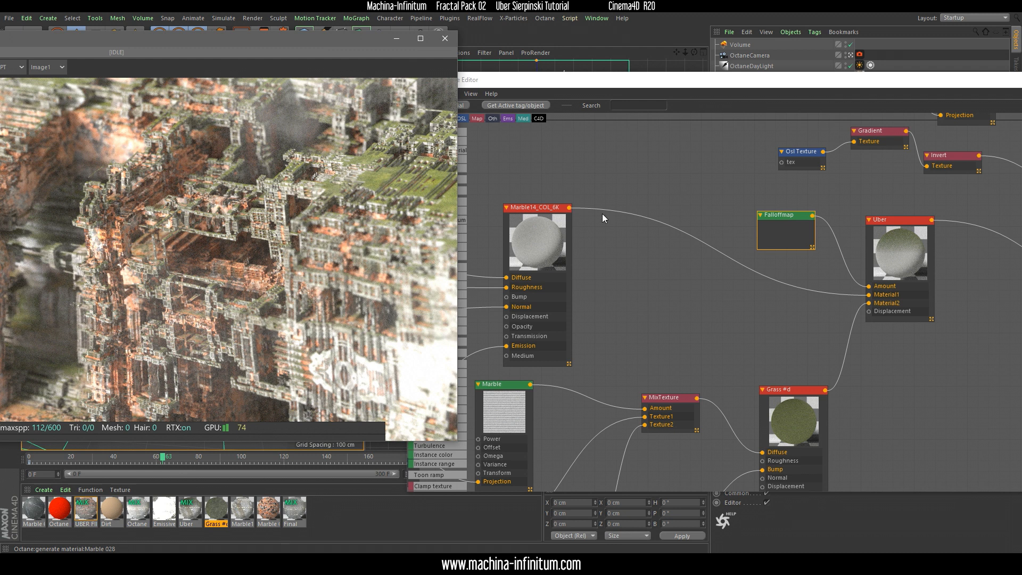
drag(778, 218, 796, 228)
drag(757, 81, 483, 105)
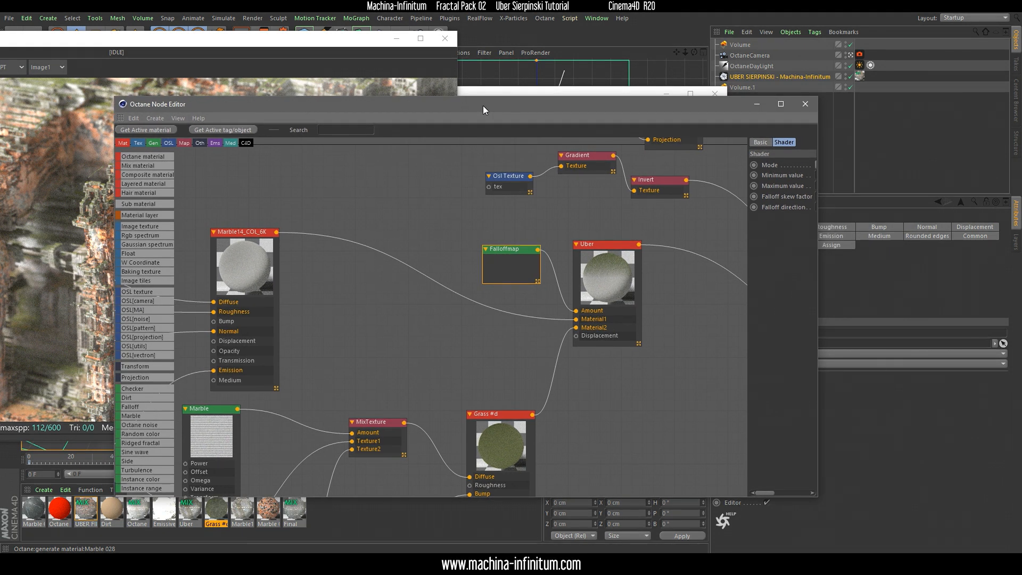
drag(749, 225, 640, 218)
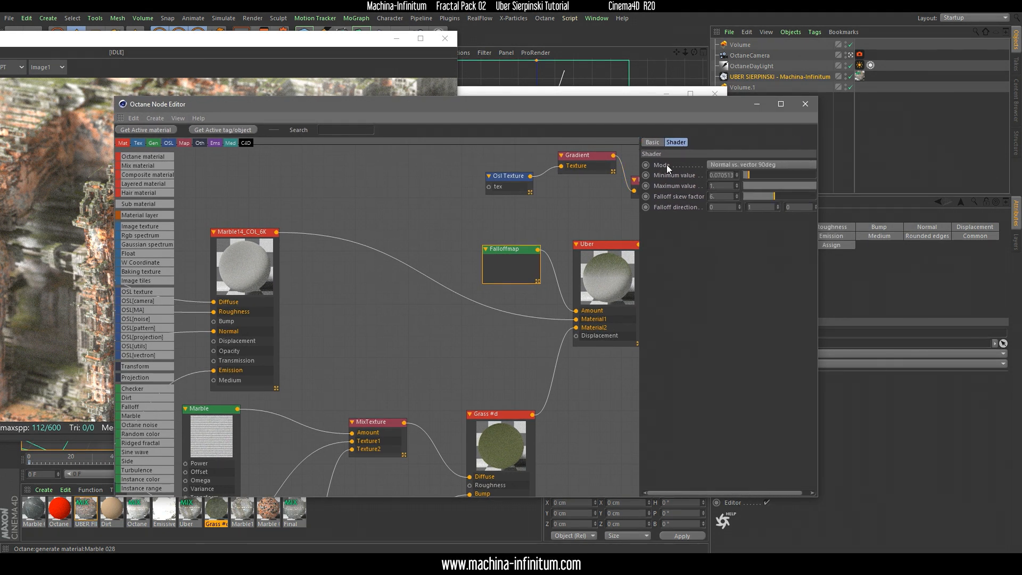
drag(584, 105, 802, 111)
click(269, 47)
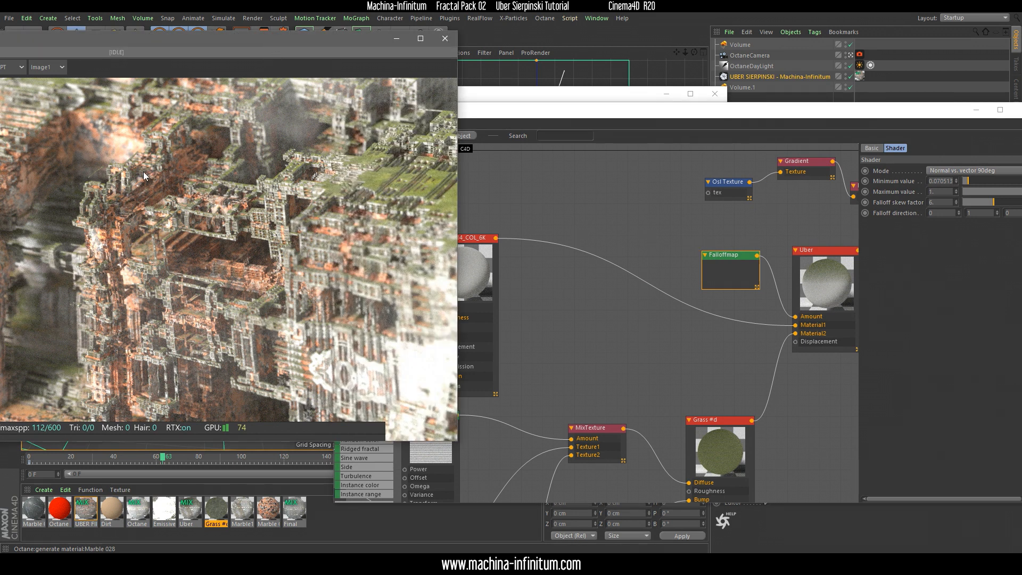
Examine the Marble 028 material node with its texture maps and diffuse settings, and compare it with the orange areas in the render
middle_drag(711, 233, 438, 243)
scroll(682, 270, down, 2)
middle_drag(796, 156, 524, 376)
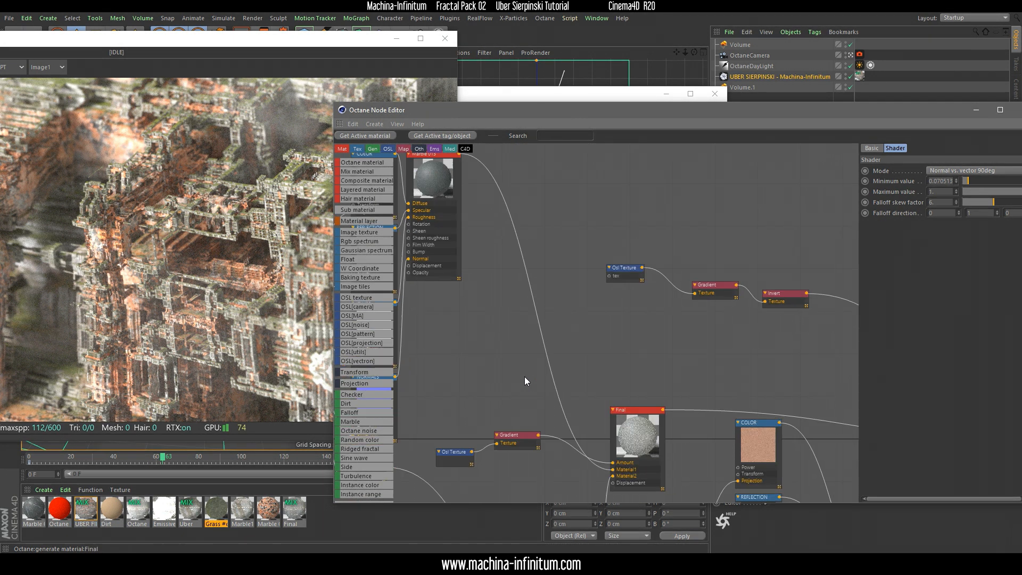
middle_drag(740, 364, 593, 179)
middle_drag(729, 316, 704, 235)
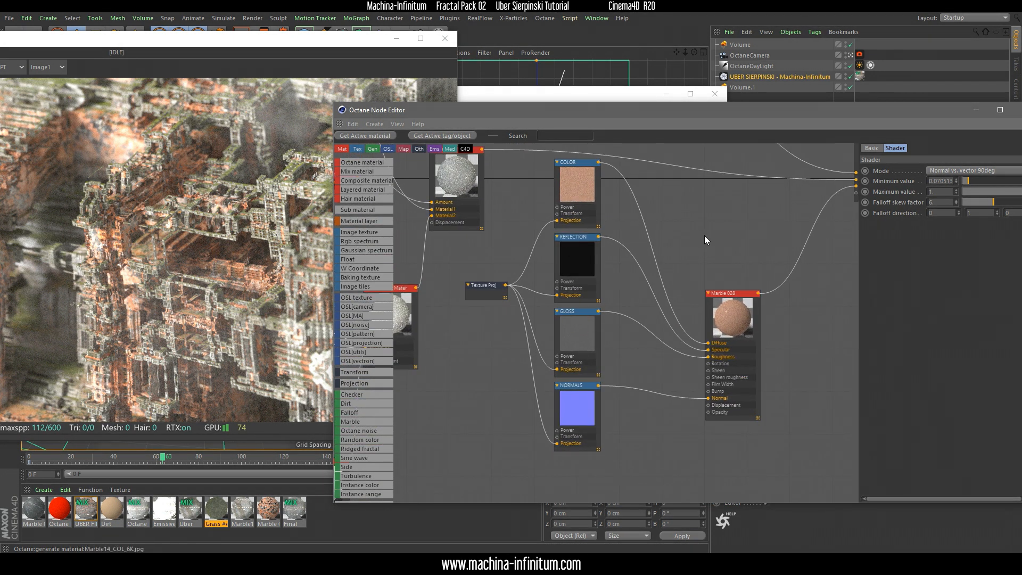
drag(727, 313, 727, 304)
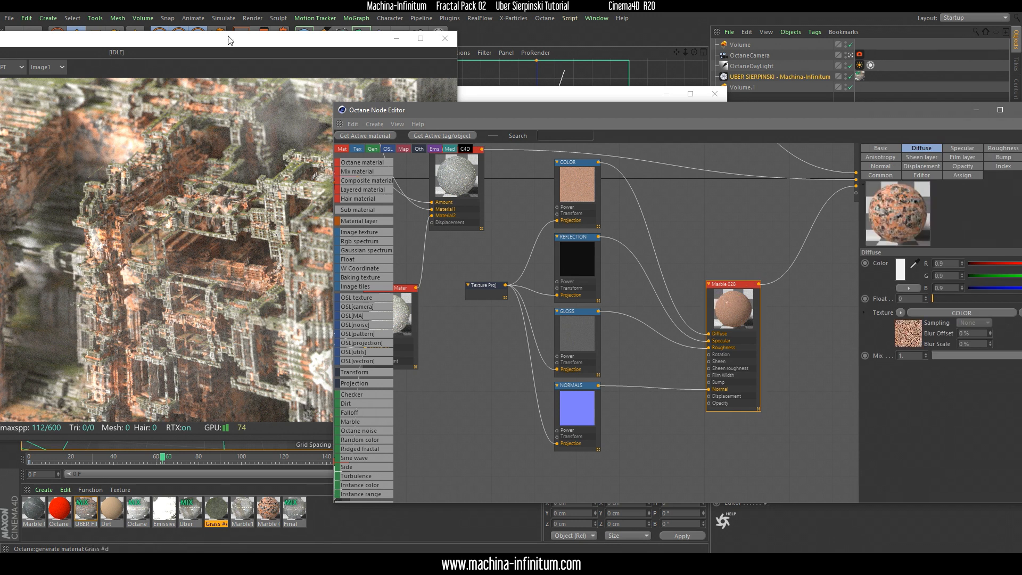
click(250, 47)
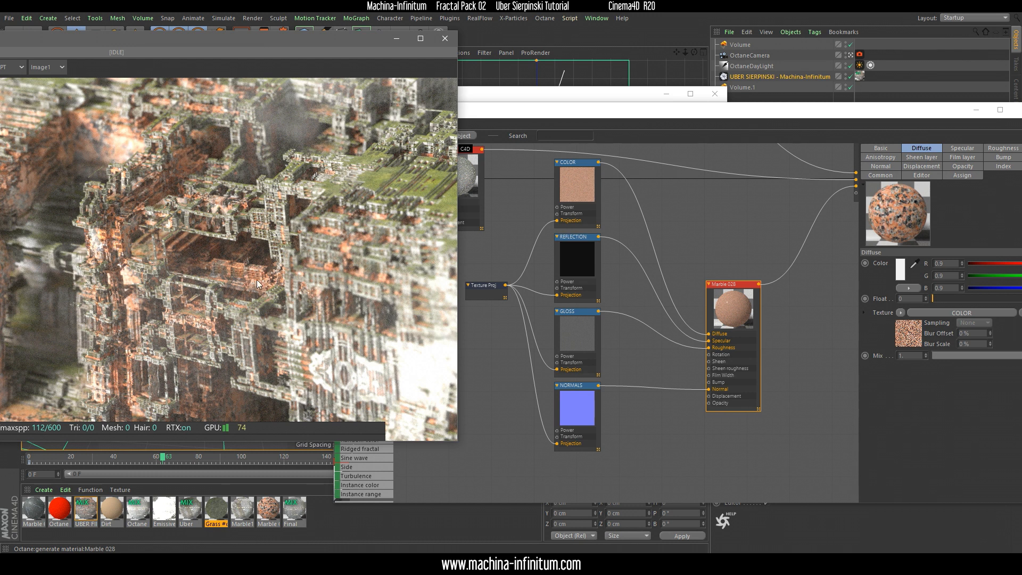
Show the Gradient node feeding UBER FINAL's mix amount through the Invert node, with its parameter area widened to reveal the full gradient
middle_drag(739, 219, 611, 334)
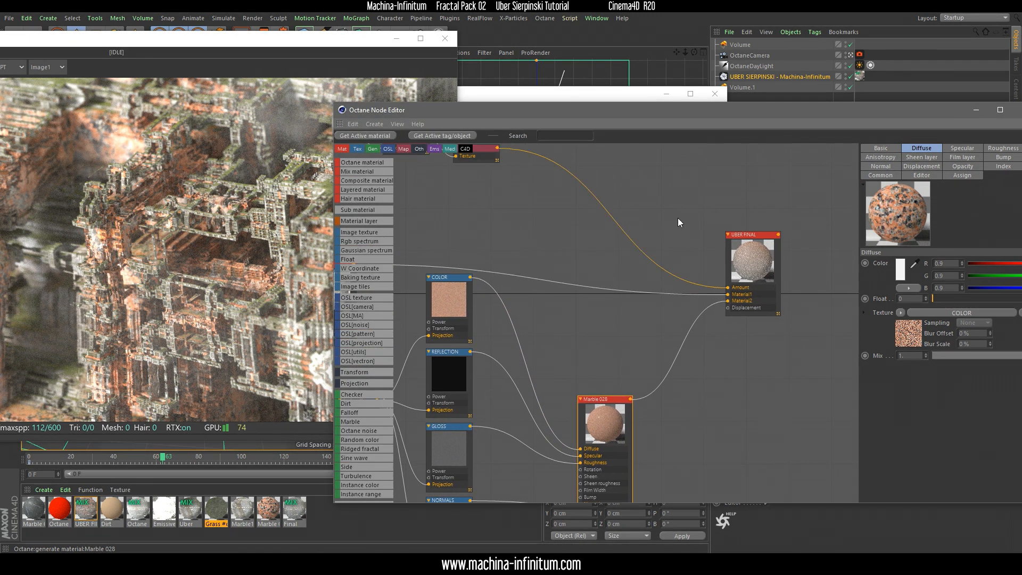
middle_drag(678, 219, 728, 280)
middle_drag(516, 250, 625, 262)
drag(456, 180, 650, 237)
middle_drag(803, 312, 679, 233)
click(608, 226)
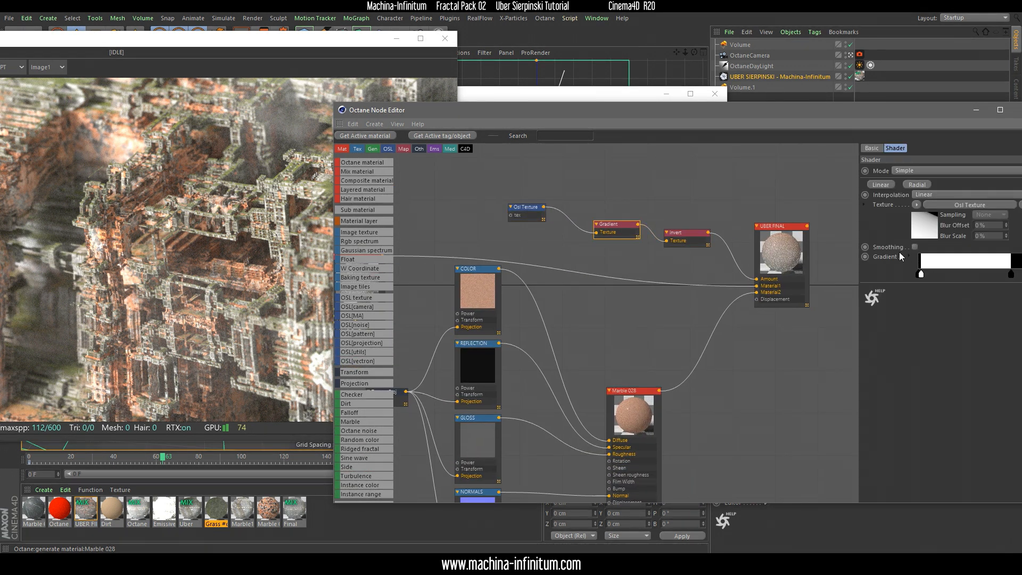
drag(859, 228, 711, 229)
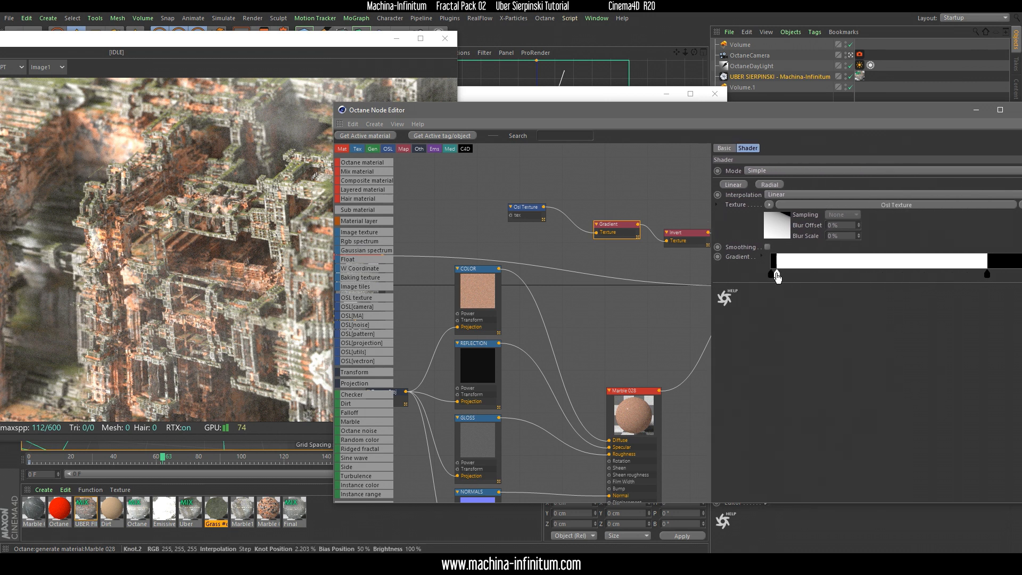
middle_drag(650, 202, 584, 195)
Restart the render and solo the Gradient node feeding UBER FINAL's mix amount, with the Live Viewer in front
drag(186, 44, 461, 67)
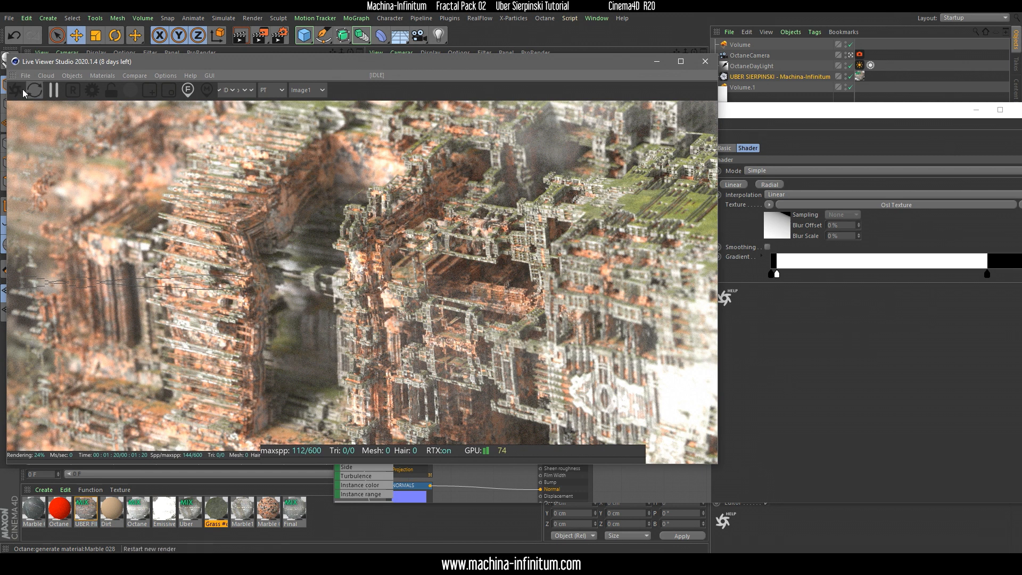
click(746, 113)
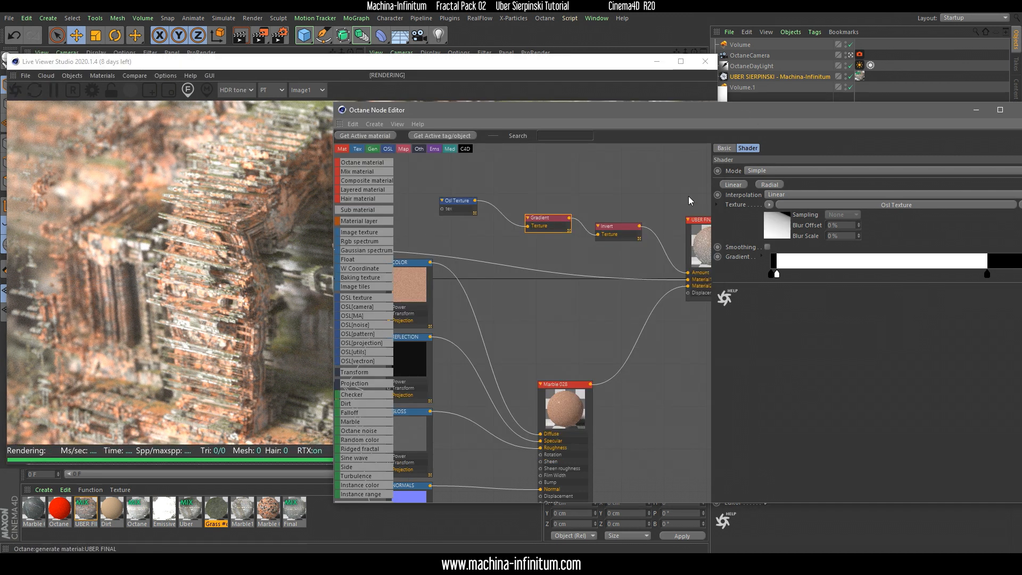
right_click(547, 228)
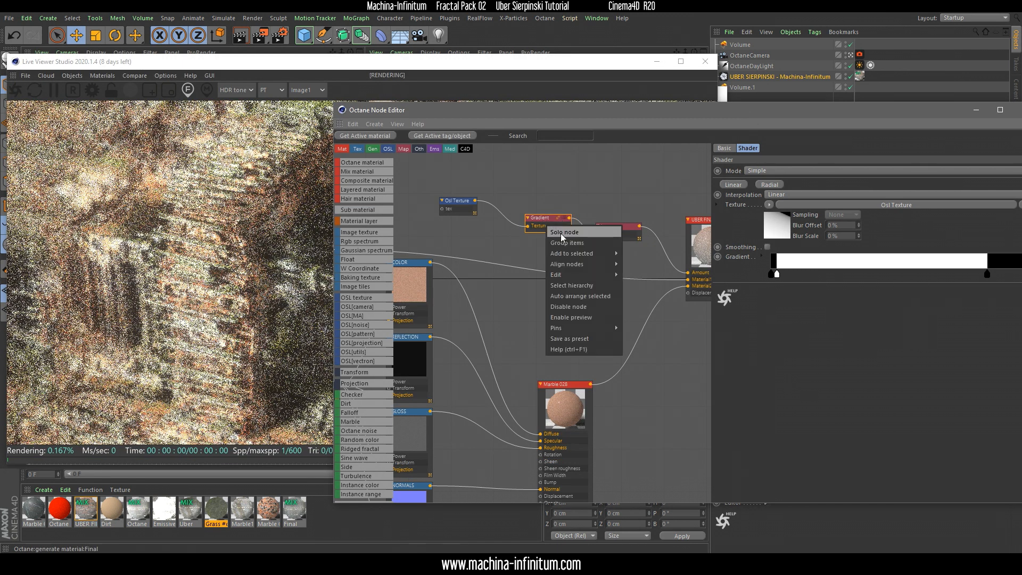
click(561, 233)
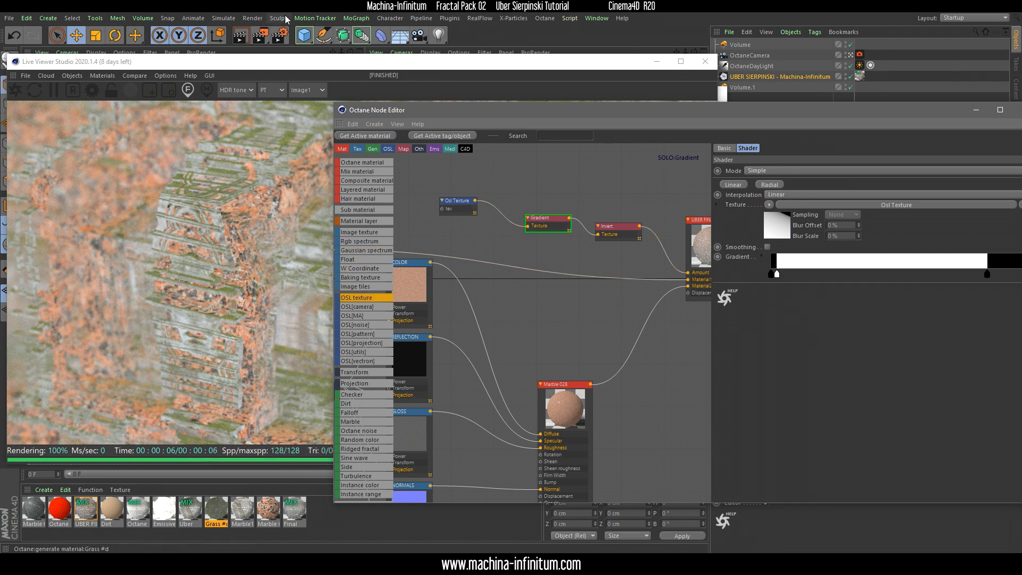
click(361, 64)
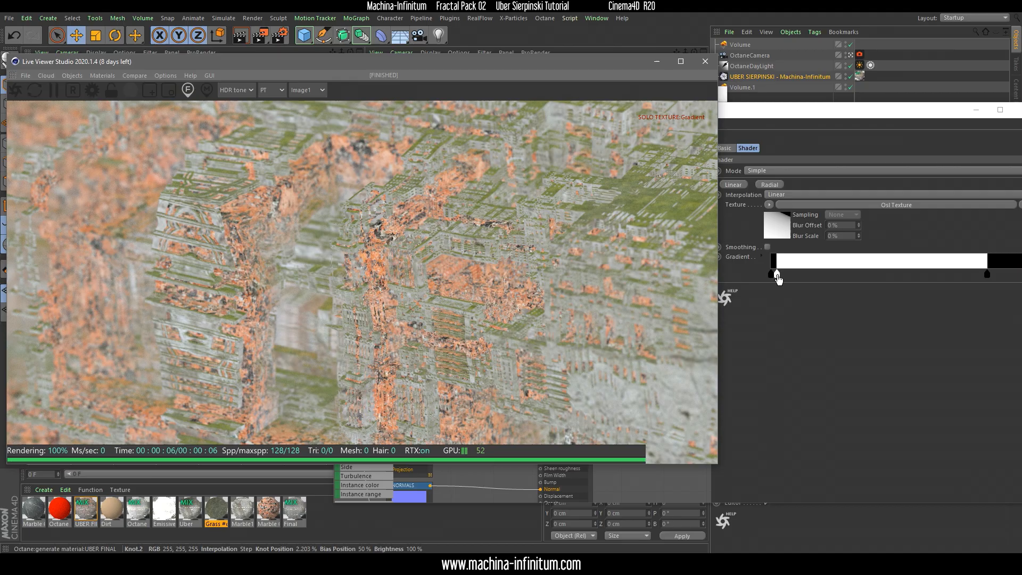
Shift the Gradient's white knot slightly further from the first black knot and check the soloed mask in the render
mouse_move(777, 284)
mouse_down()
mouse_move(928, 284)
mouse_move(745, 276)
mouse_move(787, 274)
mouse_up()
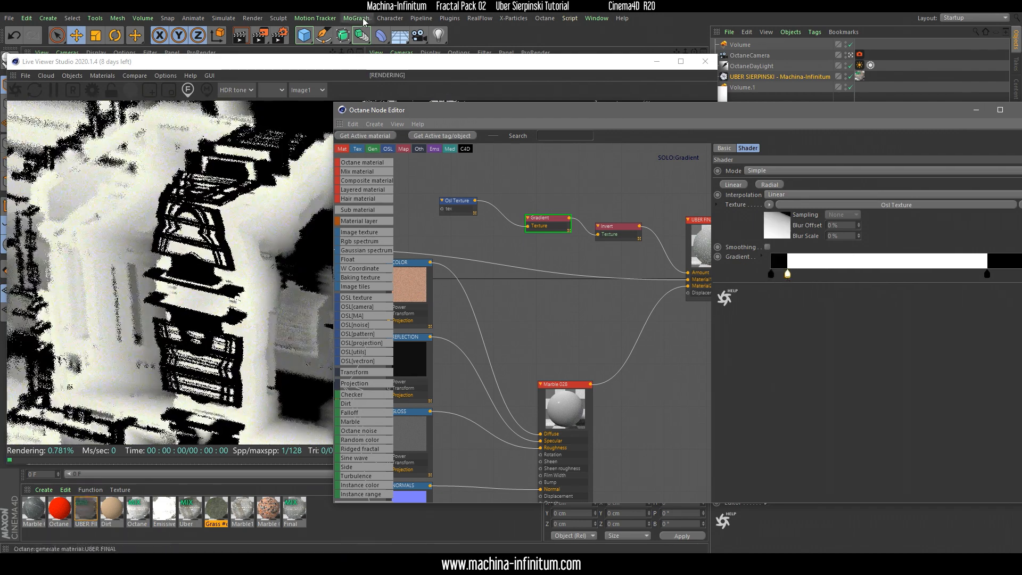
click(319, 66)
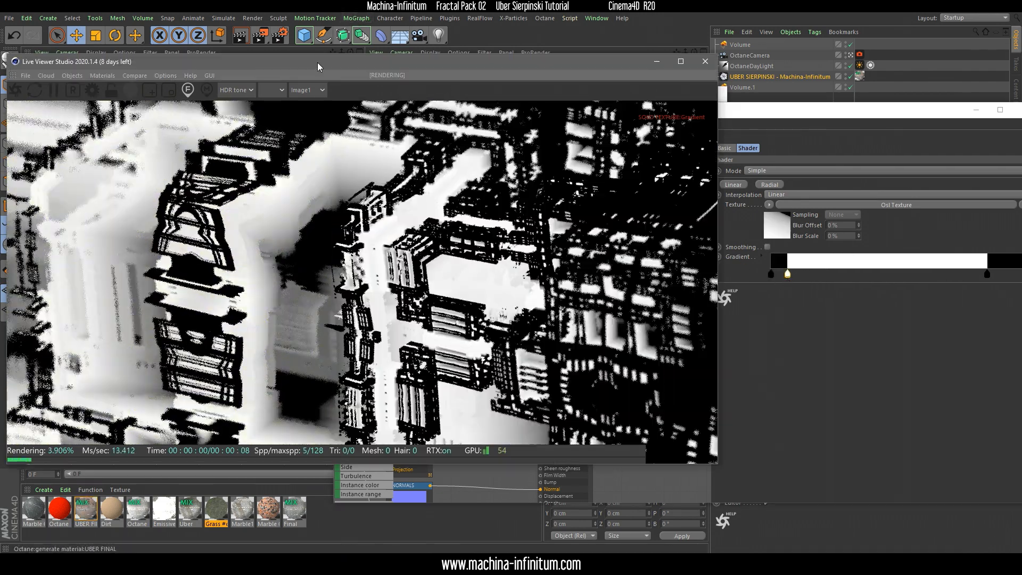
click(796, 313)
Turn off solo on the Gradient node and review the complete material in the render
right_click(543, 216)
click(599, 236)
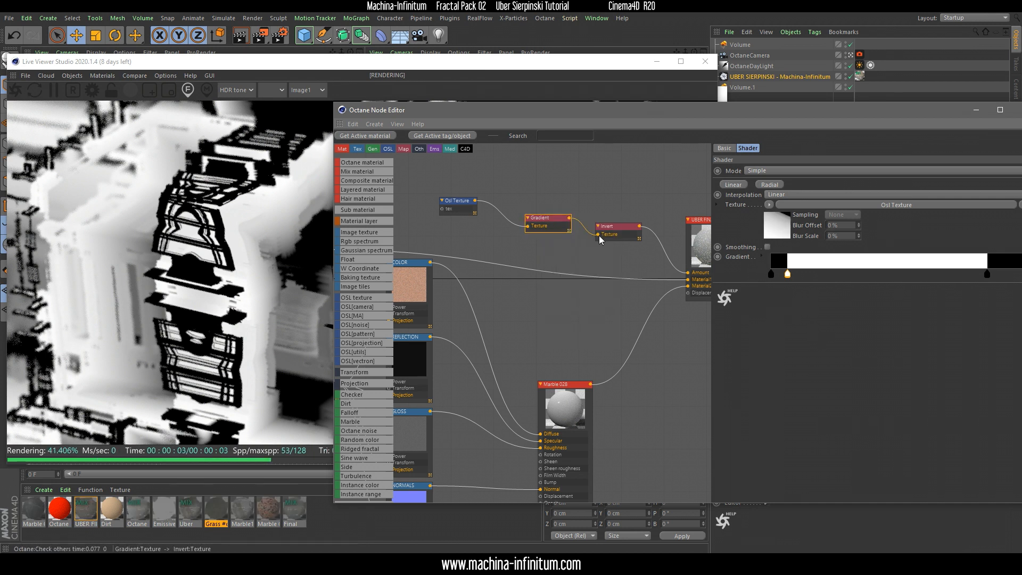
scroll(622, 301, down, 3)
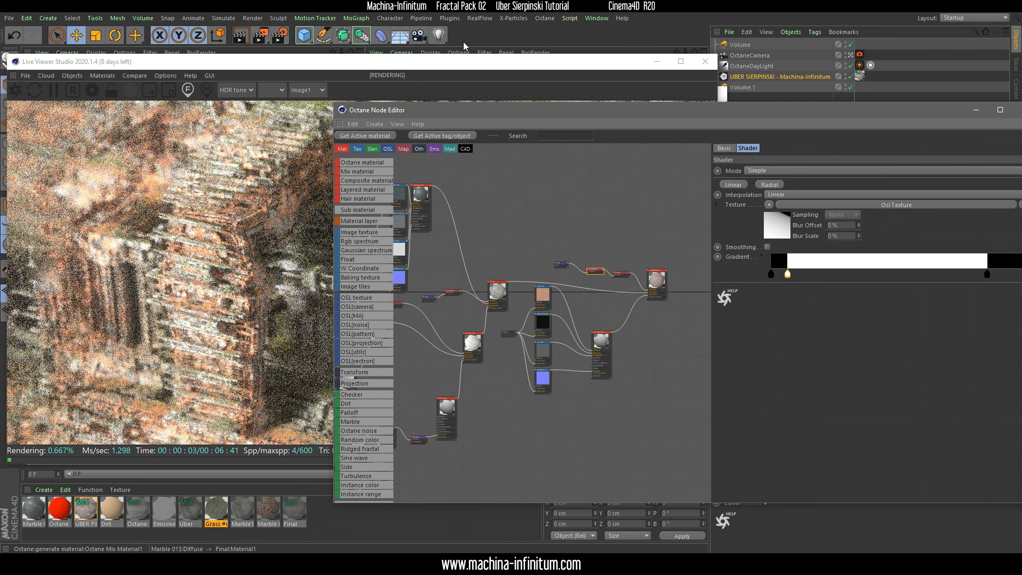
click(347, 66)
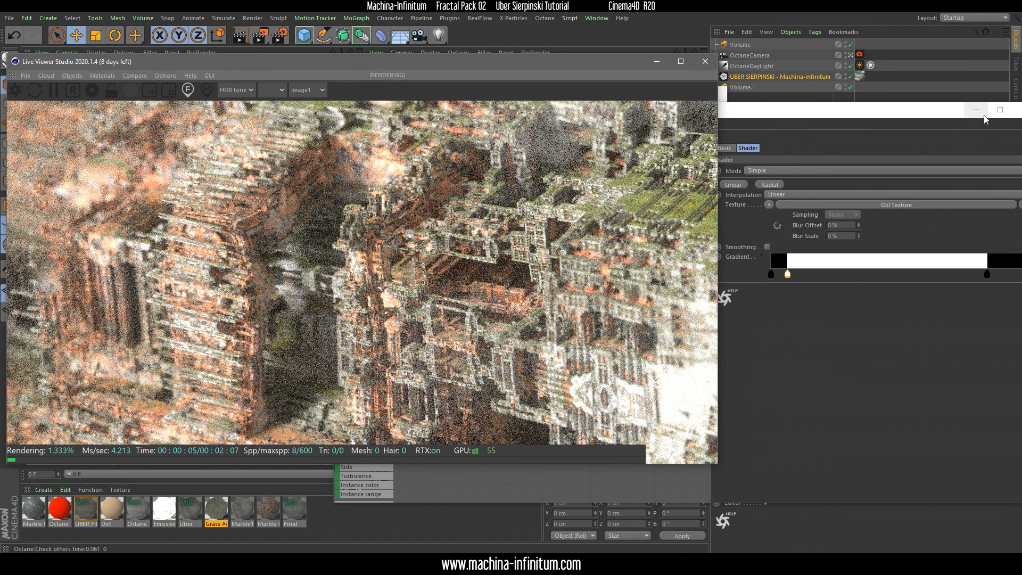
Close the node editor and examine the Volume object's Generate settings alongside the render
drag(932, 112, 883, 129)
click(952, 125)
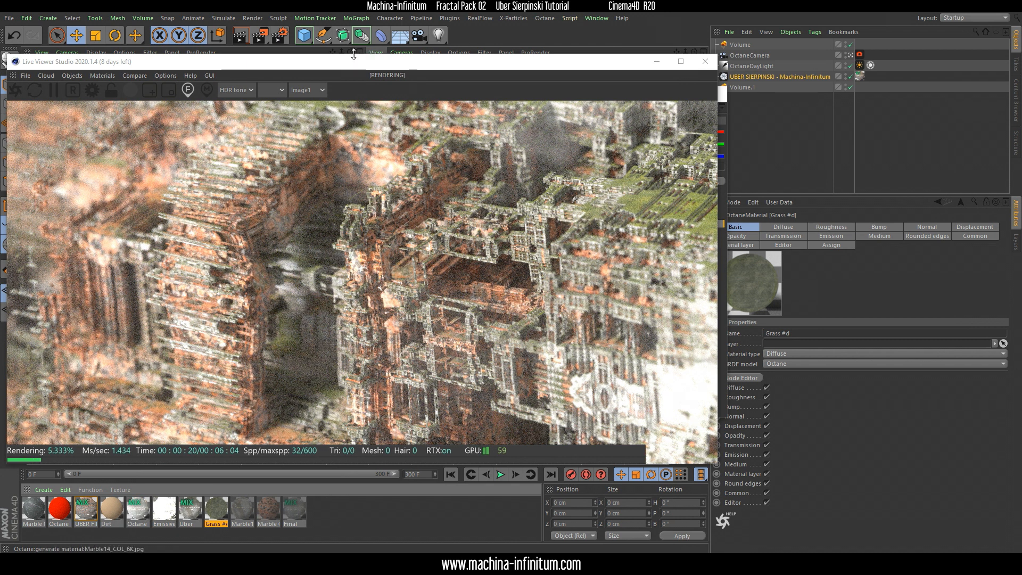
drag(351, 62, 363, 58)
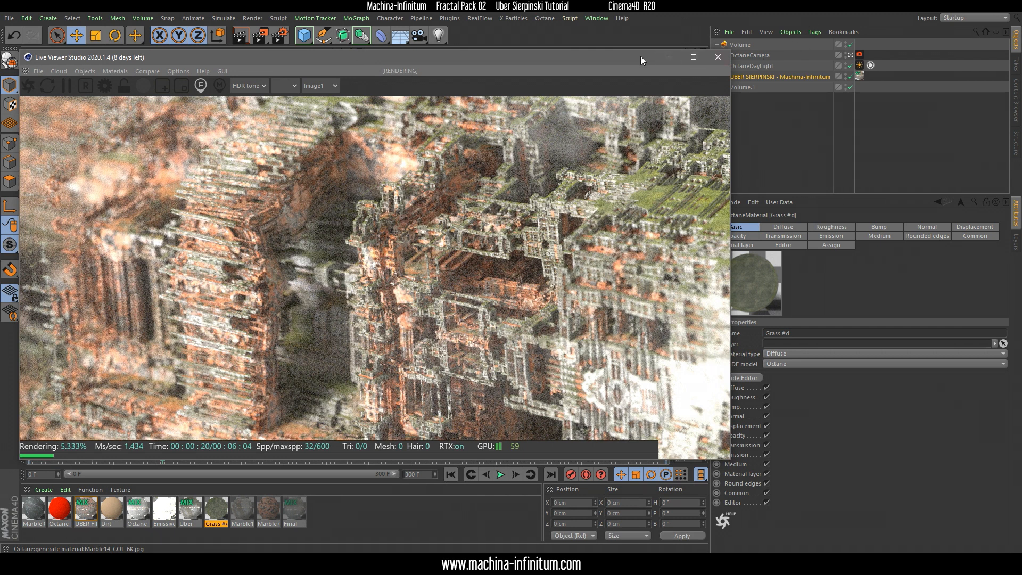
drag(640, 56, 647, 130)
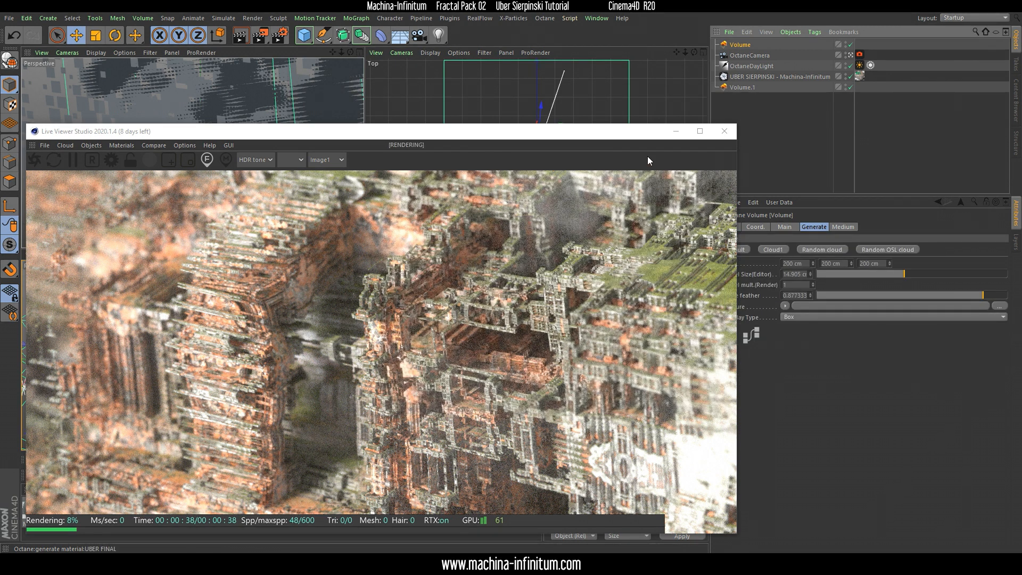
drag(605, 136, 602, 69)
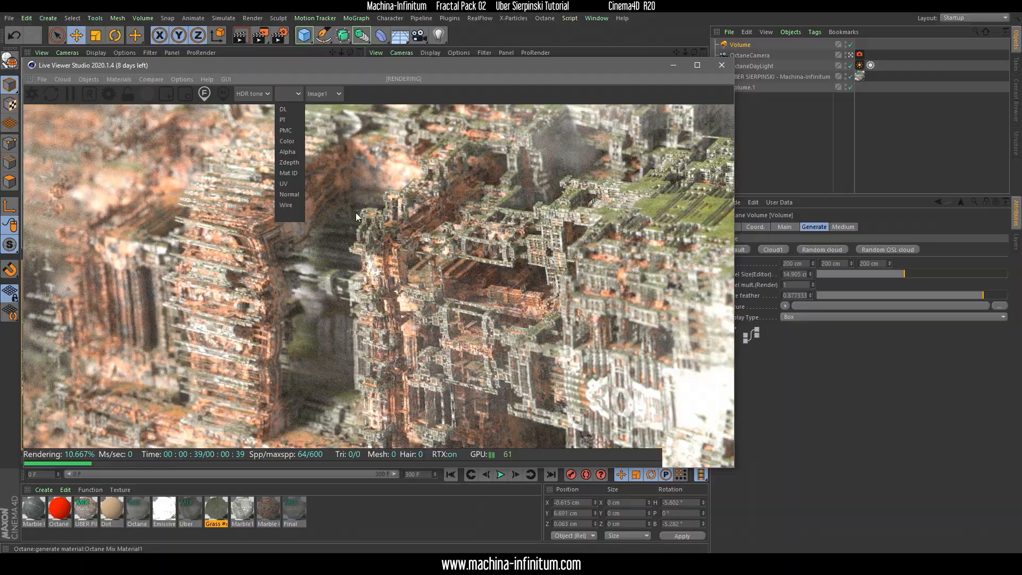
Display the render's Normal pass and move the camera in close to the fractal's towers
click(289, 194)
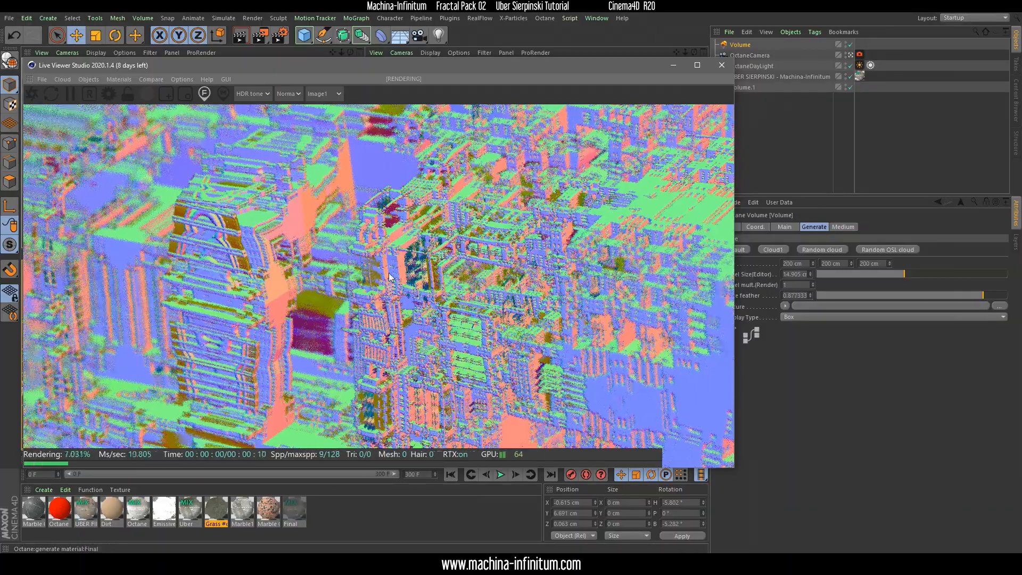
right_drag(416, 268, 375, 289)
right_click(333, 404)
click(367, 415)
click(318, 429)
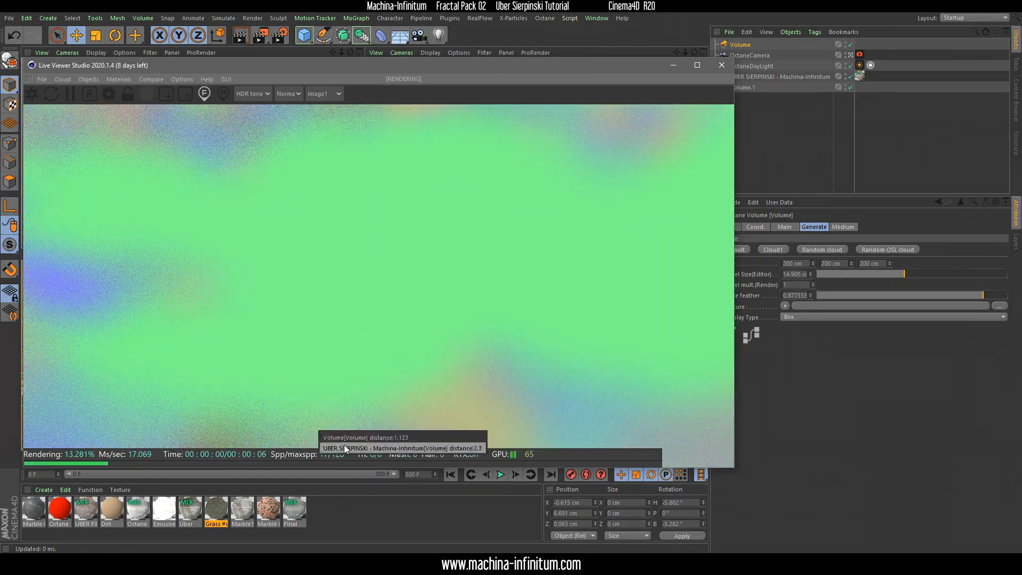
click(344, 446)
middle_drag(336, 399, 346, 376)
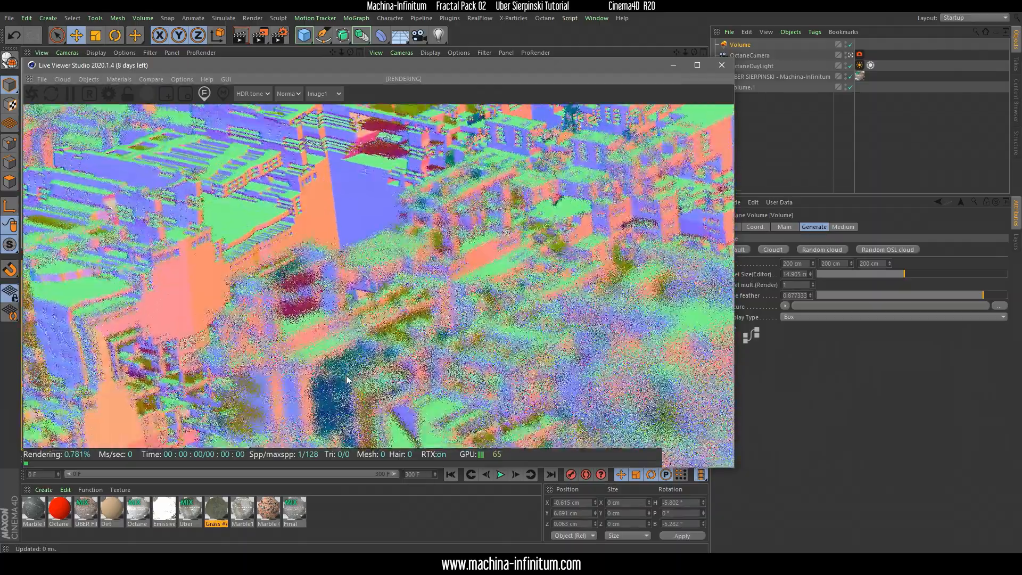
click(316, 338)
click(326, 356)
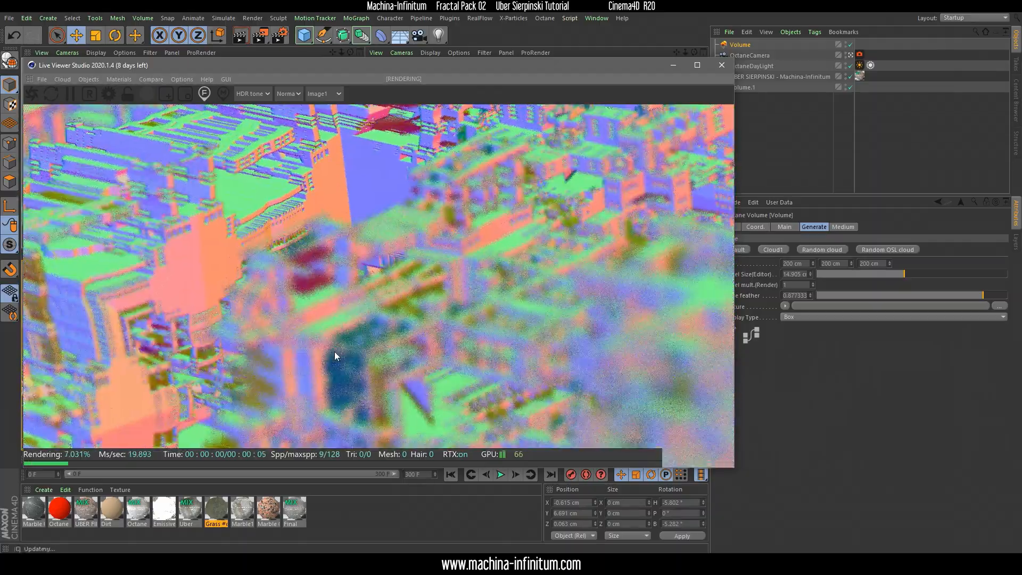
Reframe the close-up and set the camera focus on the tower in the foreground
drag(328, 340, 315, 344)
click(322, 321)
click(324, 340)
middle_drag(323, 340, 324, 330)
click(338, 288)
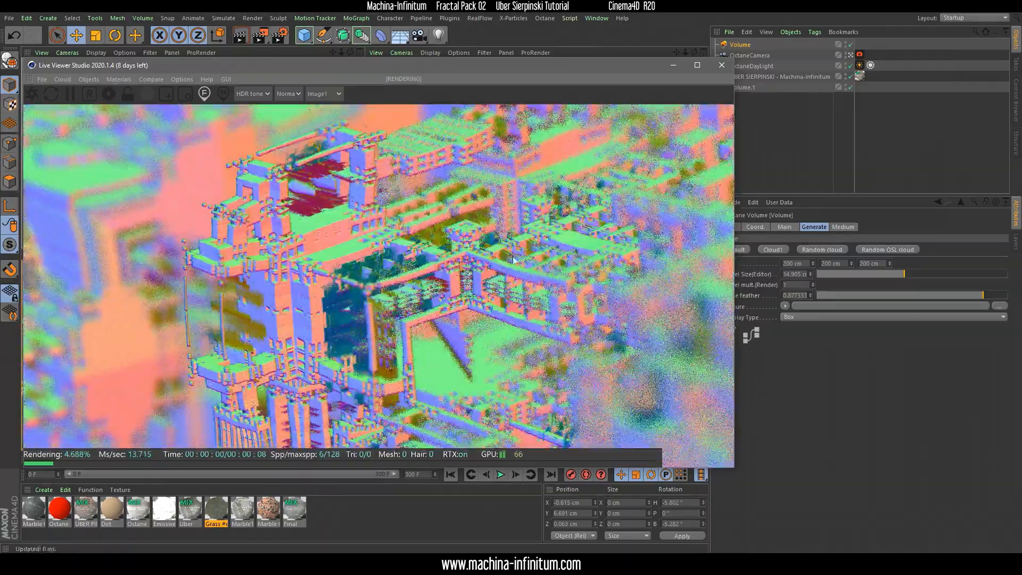
Switch the Live Viewer from the Normal pass back to path tracing (PT)
drag(305, 66, 349, 60)
click(330, 87)
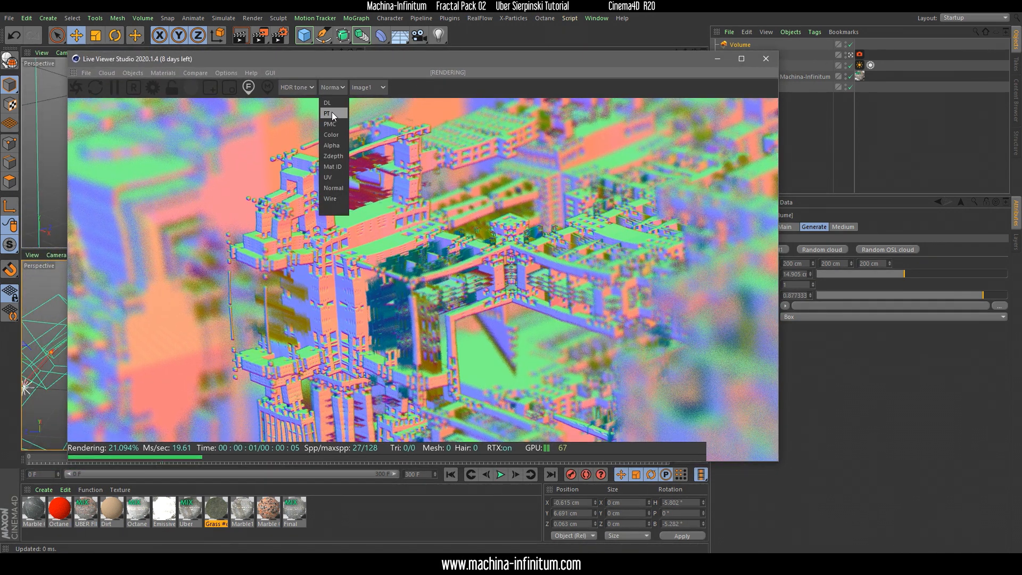
click(331, 112)
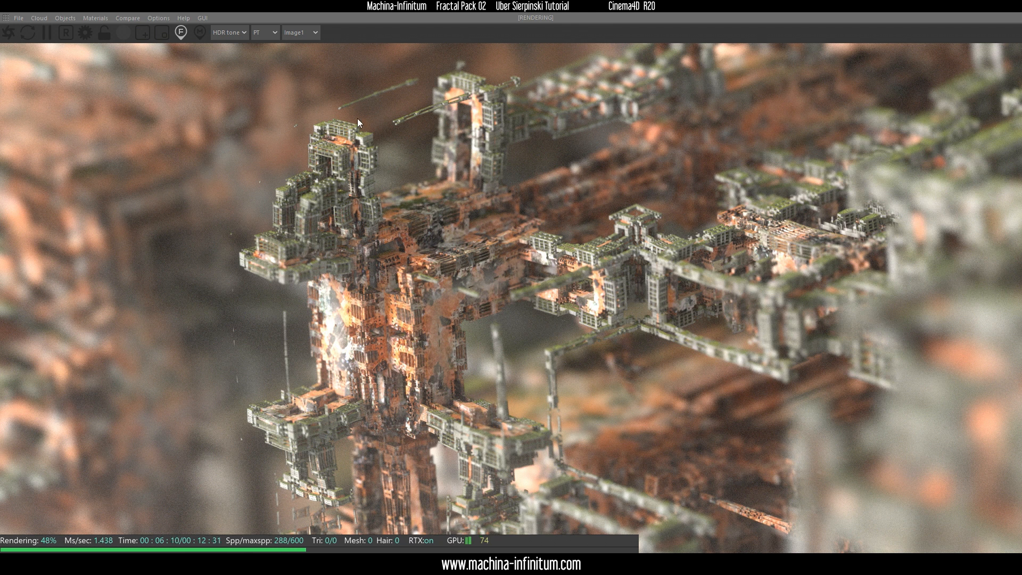
Shrink the Live Viewer to uncover the material list and create a new Octane Material
drag(359, 6, 375, 54)
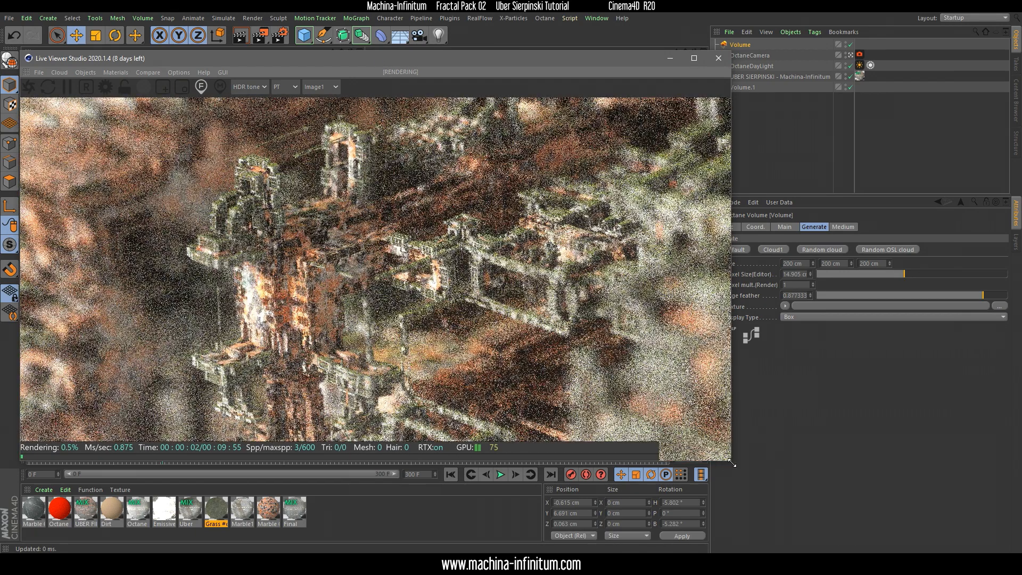
drag(732, 460, 708, 448)
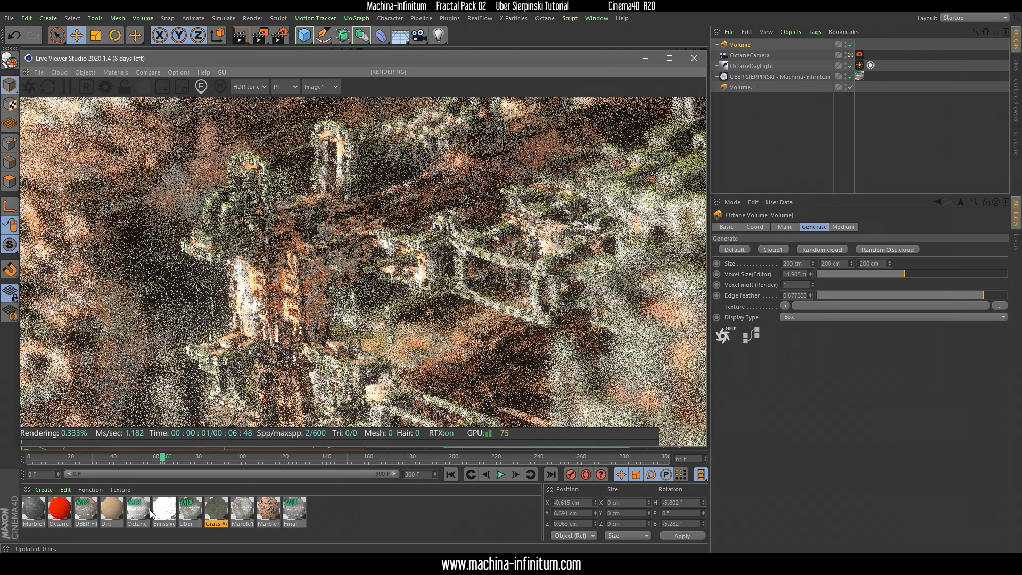
click(44, 490)
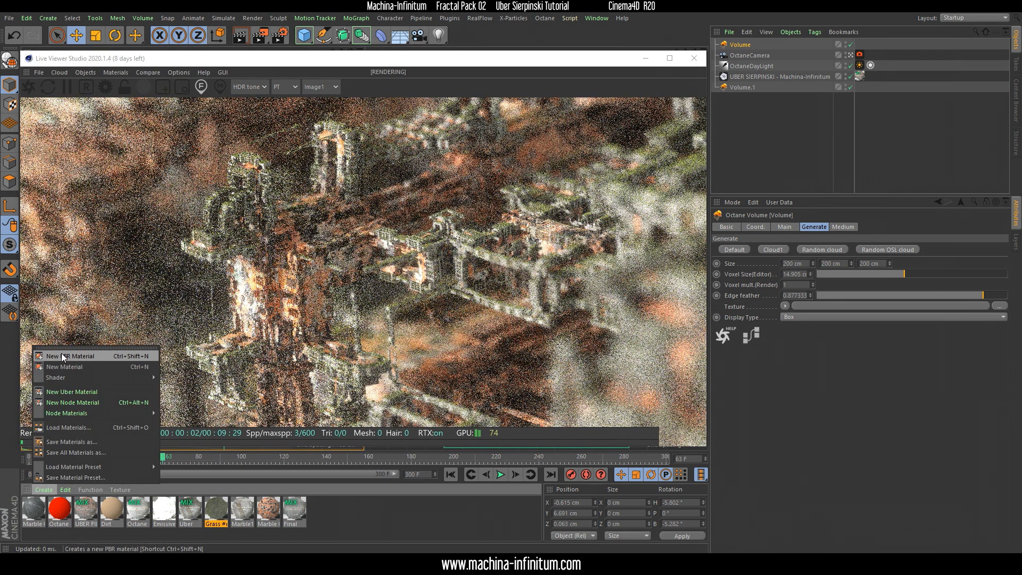
mouse_move(78, 377)
mouse_move(179, 376)
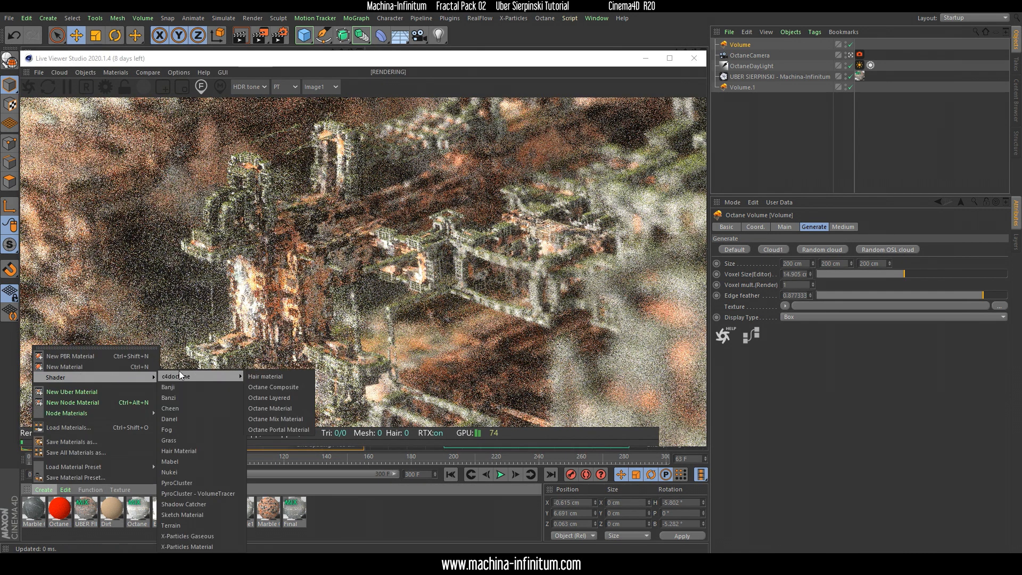
click(276, 406)
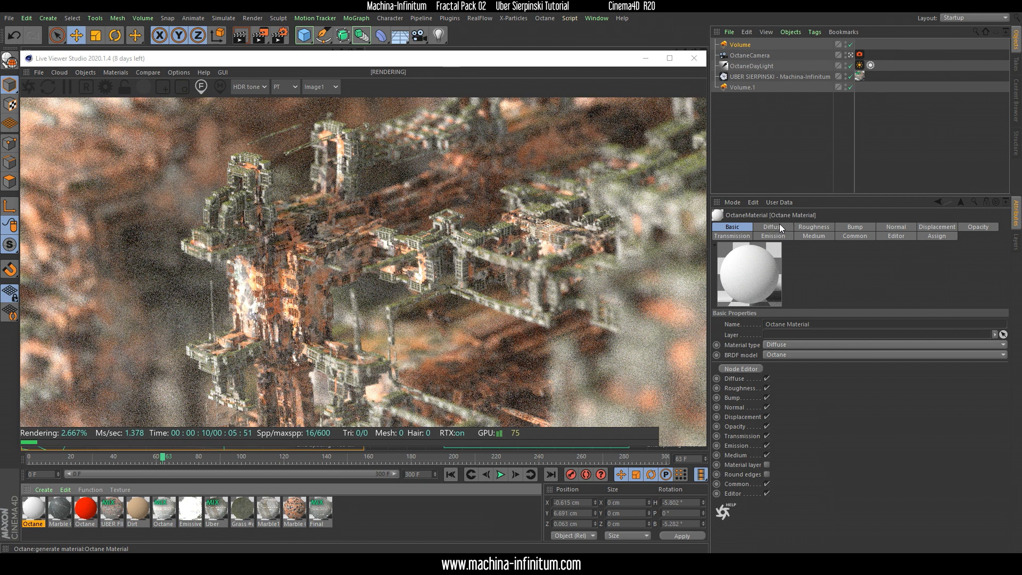
Open the new Octane Material's node graph and drive its Diffuse with a Gradient node fed by an Osl Texture node
double_click(37, 509)
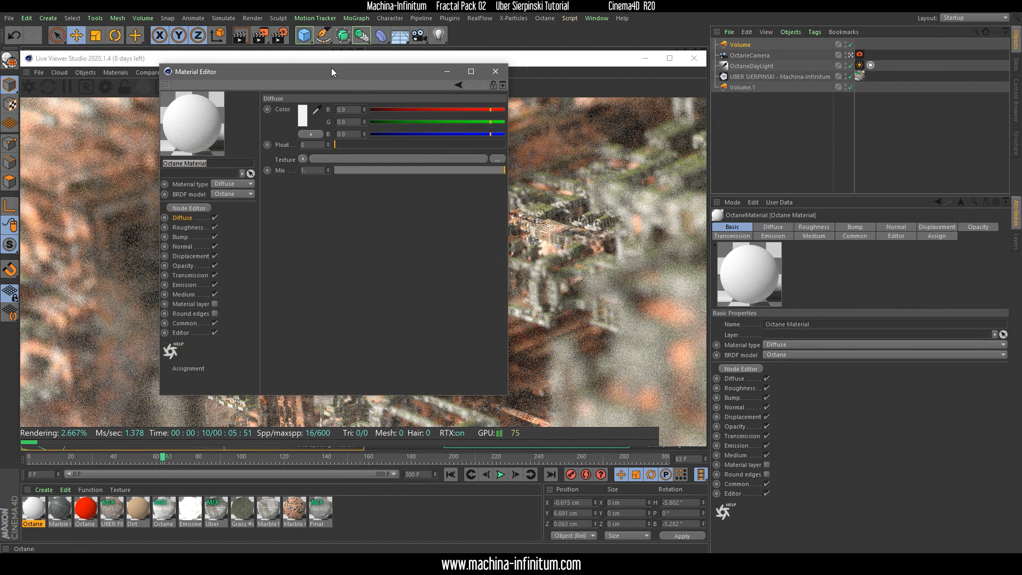
drag(331, 70, 683, 127)
click(541, 262)
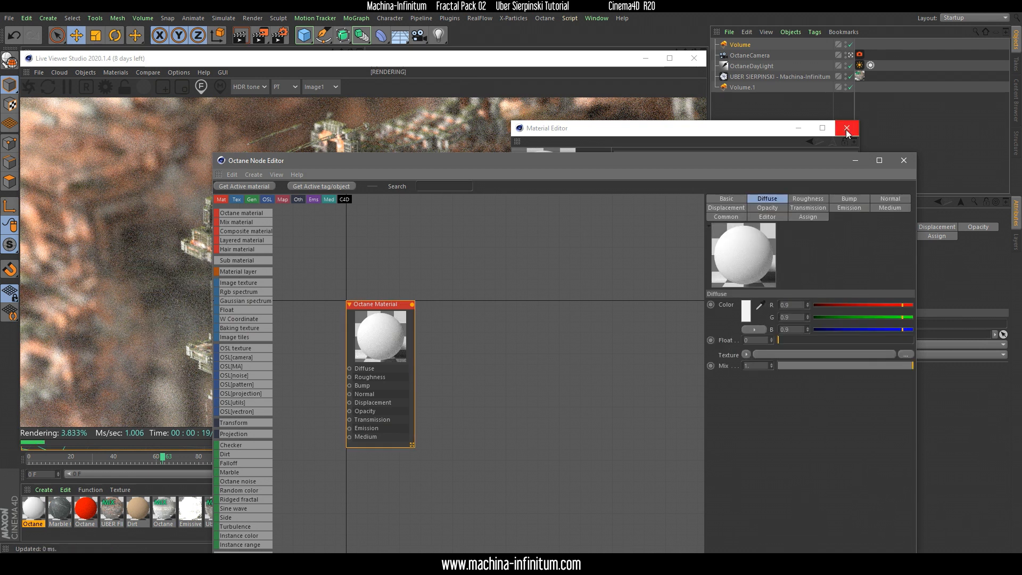
click(846, 128)
drag(346, 374, 375, 337)
text(GRAD)
click(543, 340)
click(436, 330)
click(471, 333)
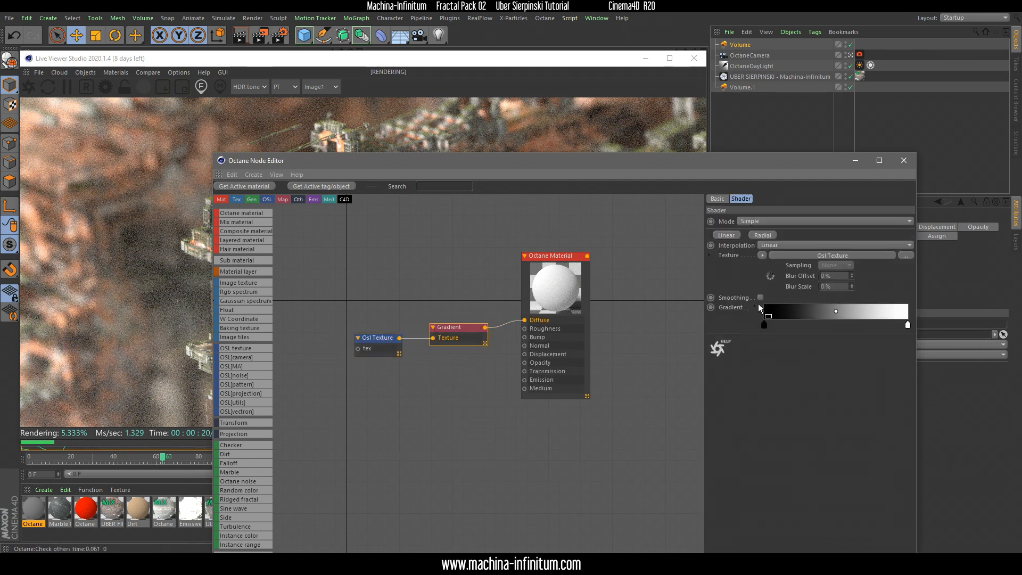
Load a multicoloured rainbow preset into the Gradient node
click(757, 305)
click(776, 428)
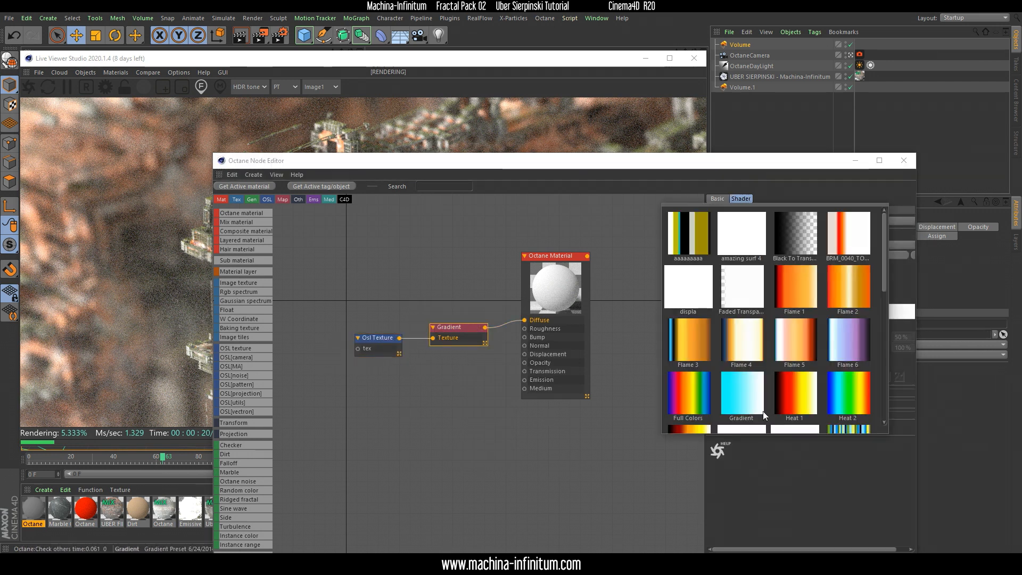
scroll(735, 370, down, 3)
click(698, 263)
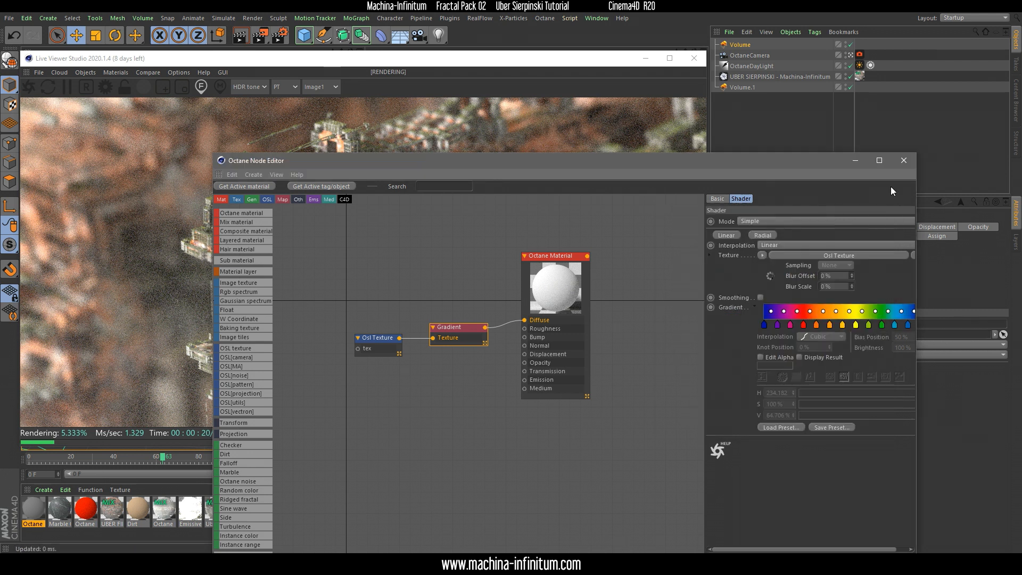
Close the node editor and assign the new material to the UBER SIERPINSKI object in place of its current one
click(904, 160)
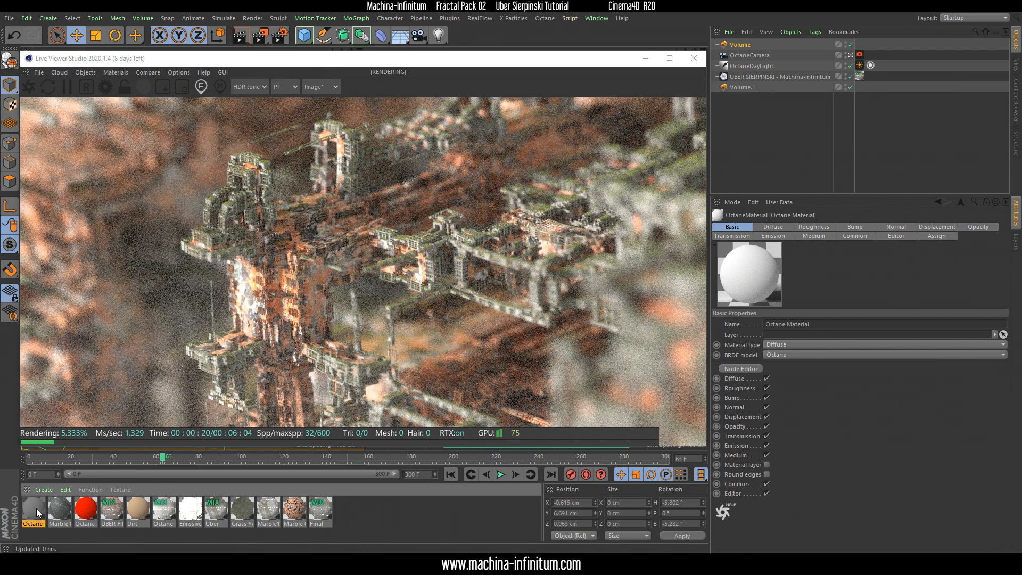
drag(37, 512, 860, 80)
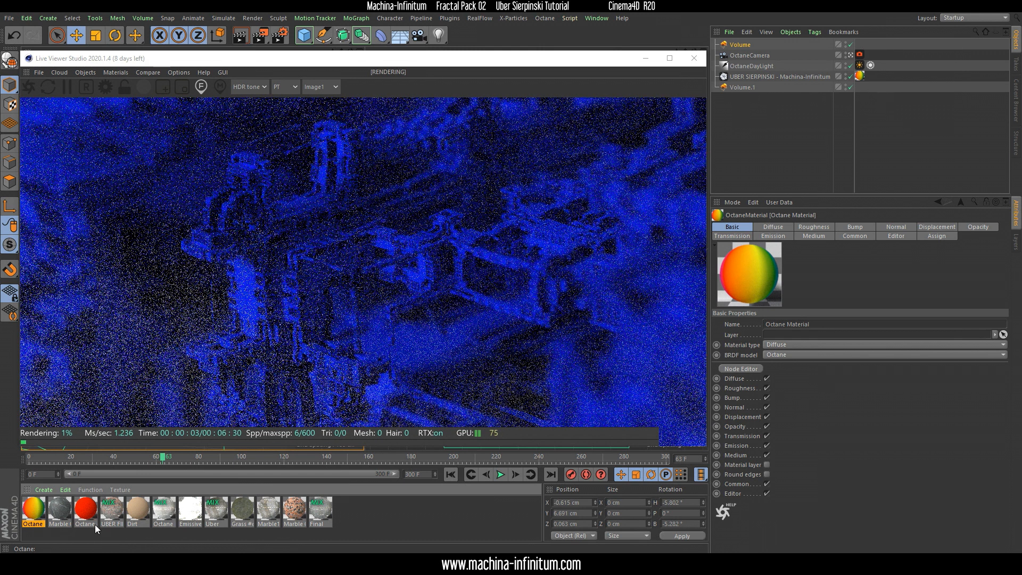
Open the Osl Texture behind the diffuse Gradient and raise its angle parameter to about 67
click(775, 227)
click(870, 372)
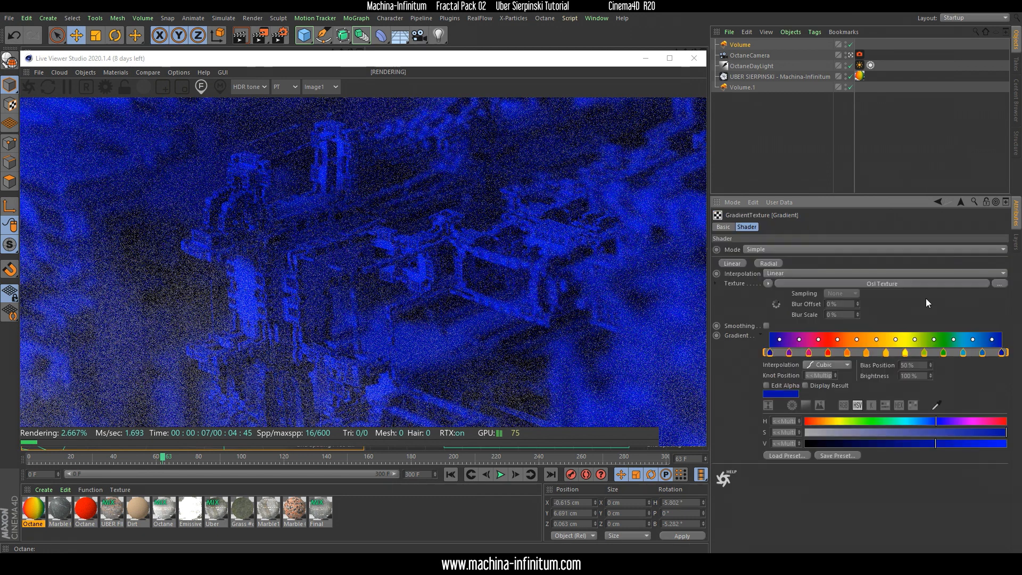
click(861, 284)
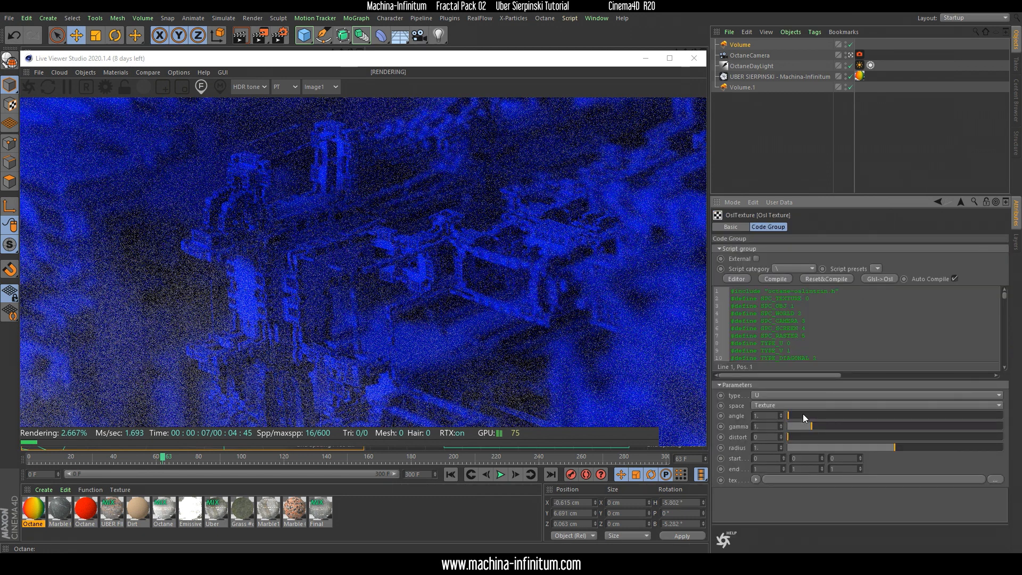
drag(787, 415, 827, 424)
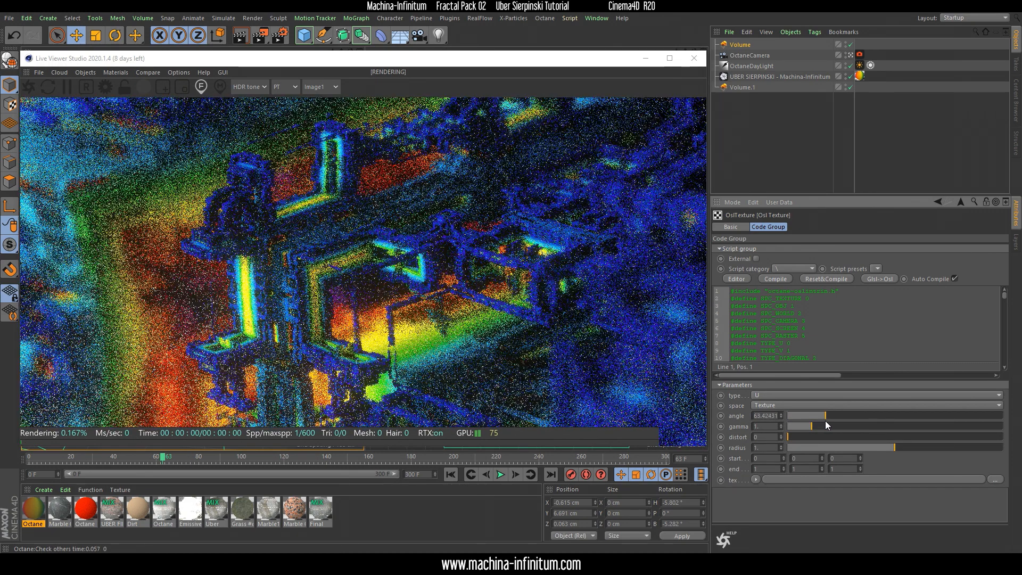
Fine-tune the angle parameter of the Osl Texture that drives the rainbow gradient
drag(825, 421, 824, 420)
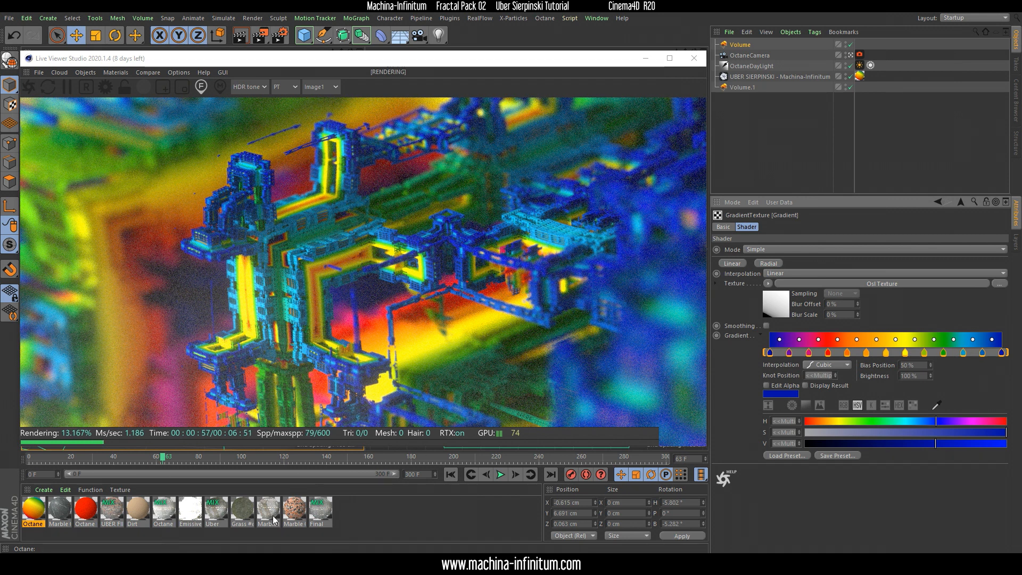
Inspect the UBER FINAL mix material's Amount by opening its Invert node and the Gradient texture inside it
click(112, 512)
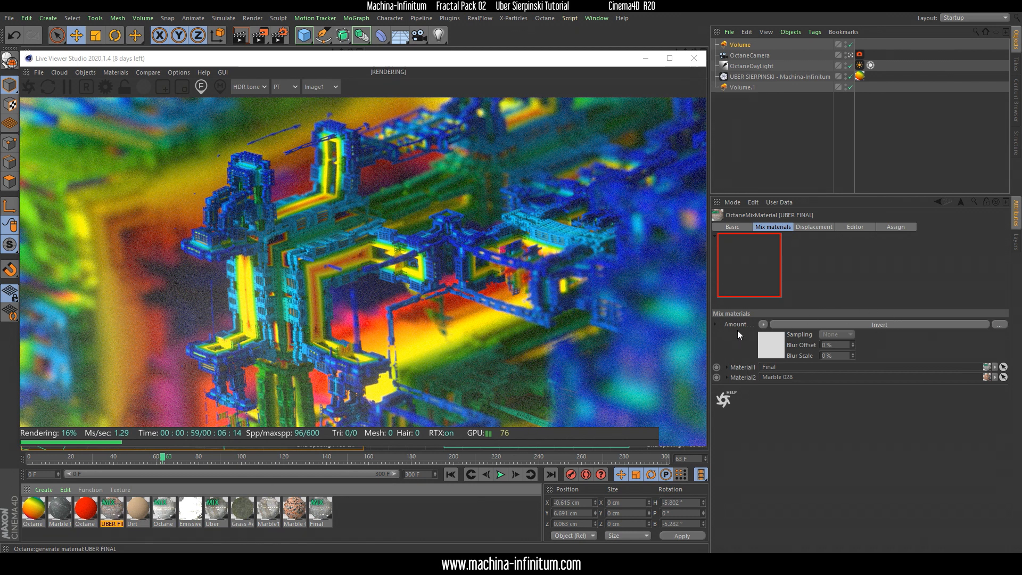
click(871, 324)
click(877, 249)
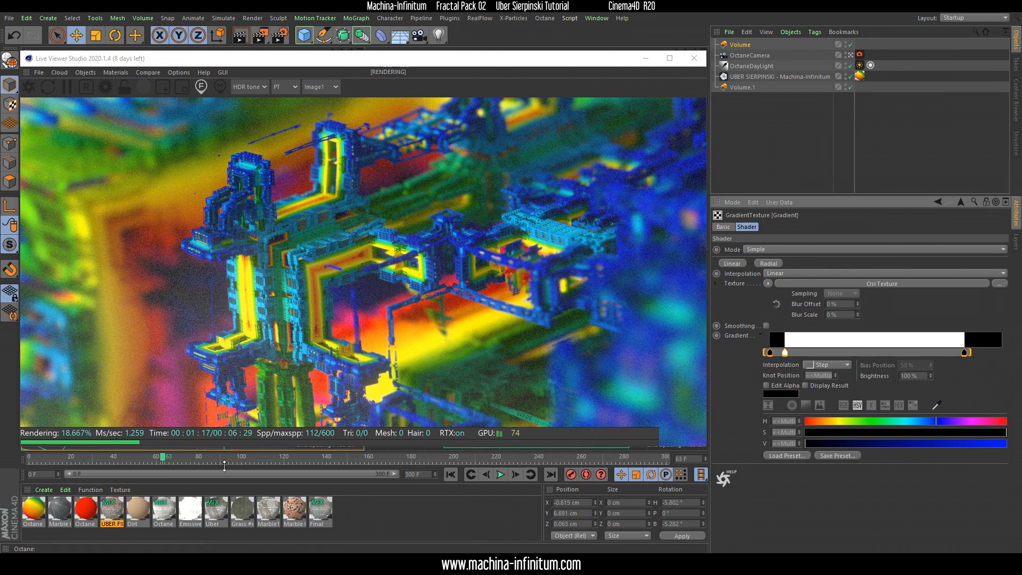
Review the Marble 028 material's diffuse COLOR image texture and expand its Texture Projection settings, then reposition the Live Viewer window
click(297, 510)
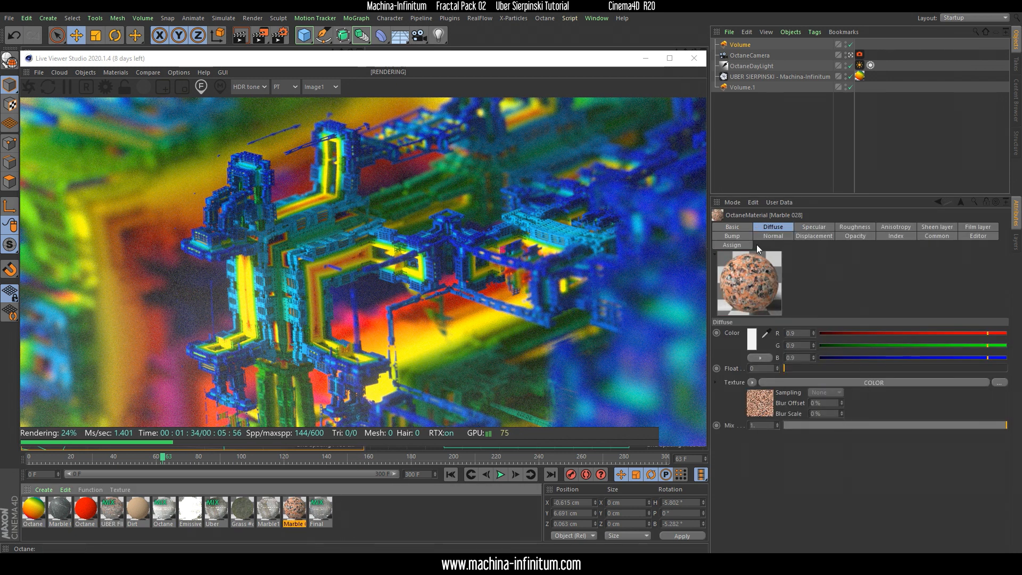
click(876, 382)
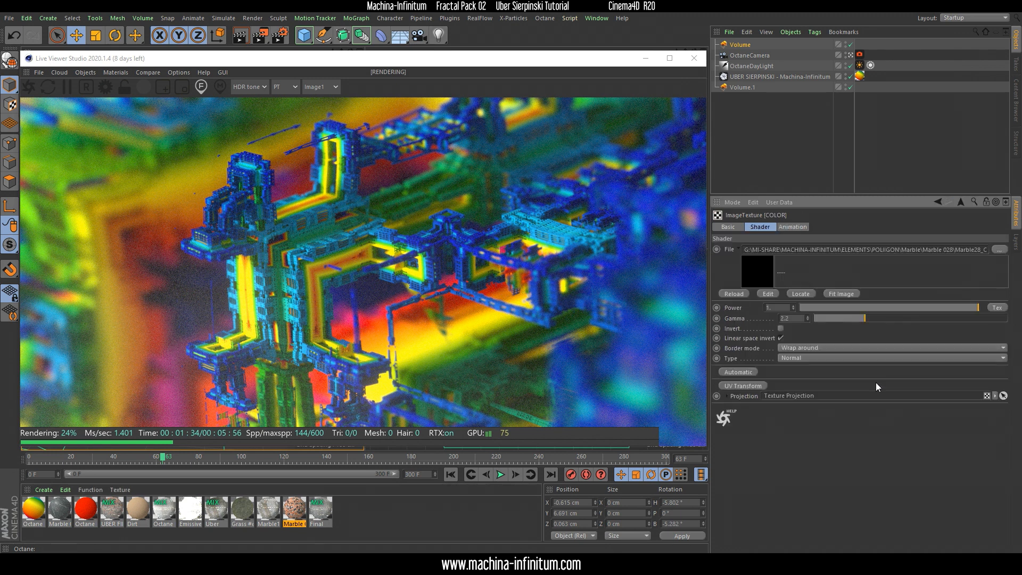
click(727, 396)
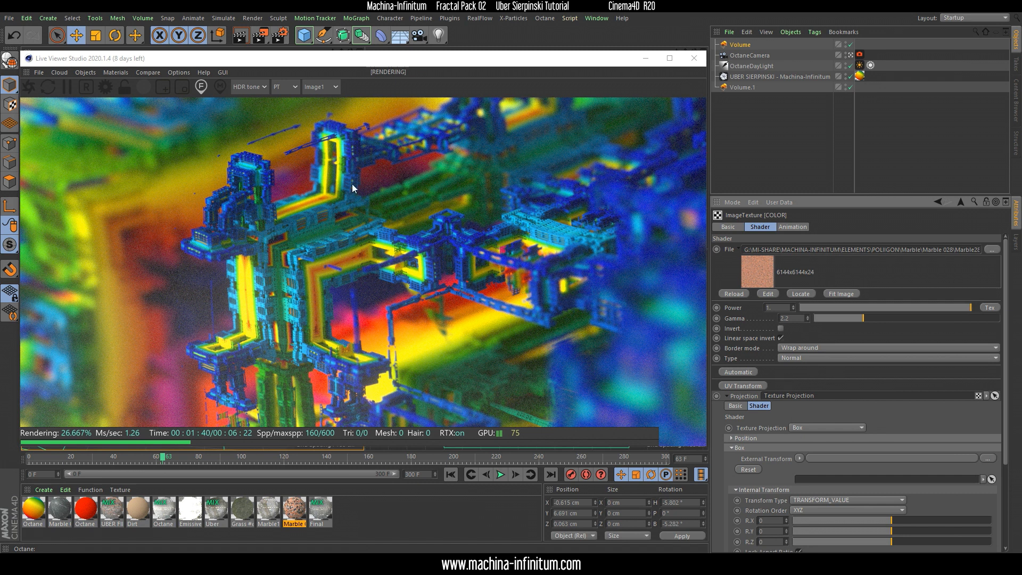
drag(311, 65, 331, 48)
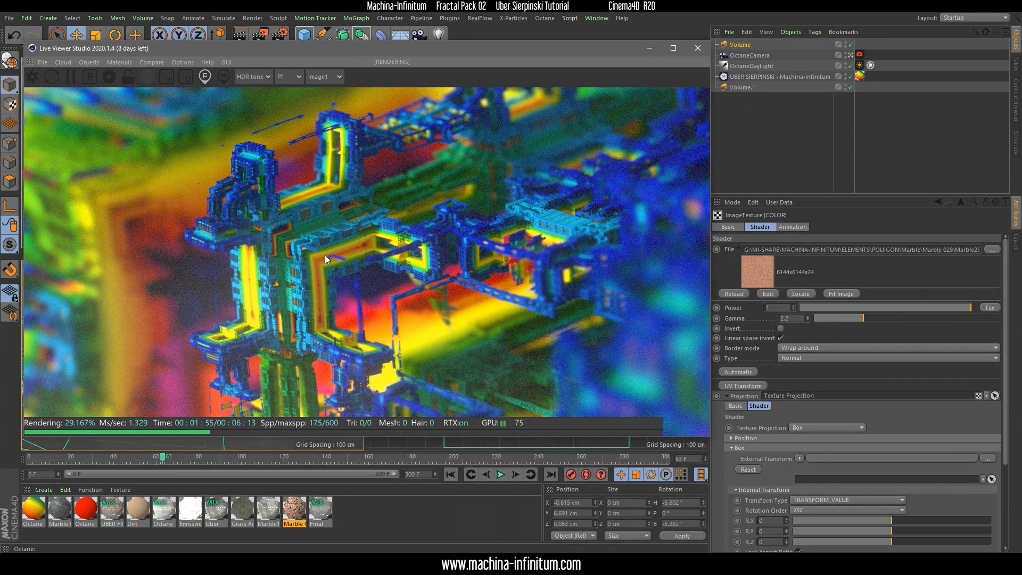